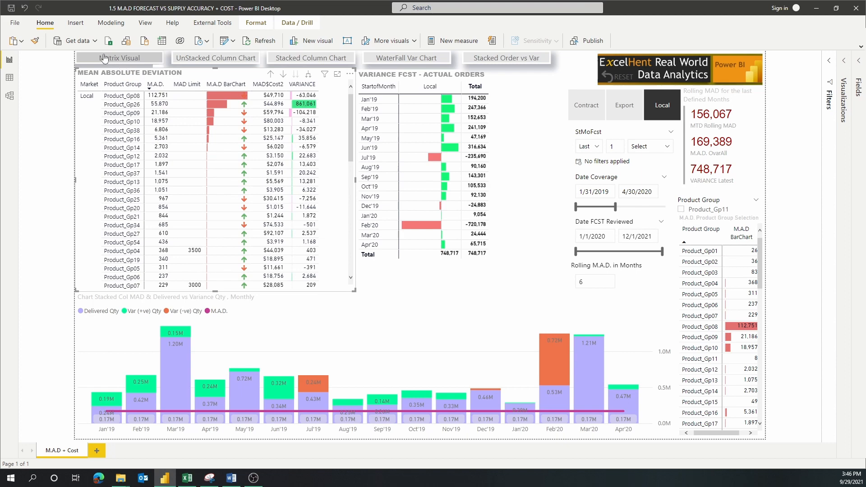
- Show the matrix visual under the tables and filter the report to Product_Gp16 from the Mean Absolute Deviation table
left_click(108, 58, "ctrl")
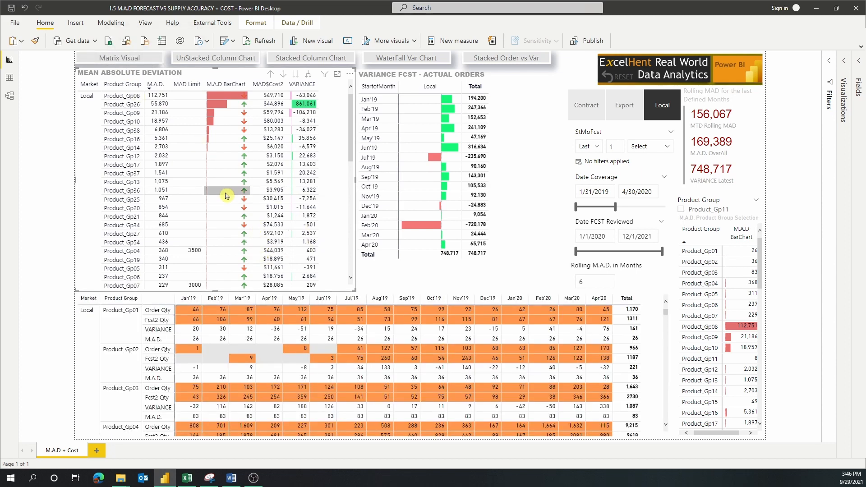
left_click(133, 190)
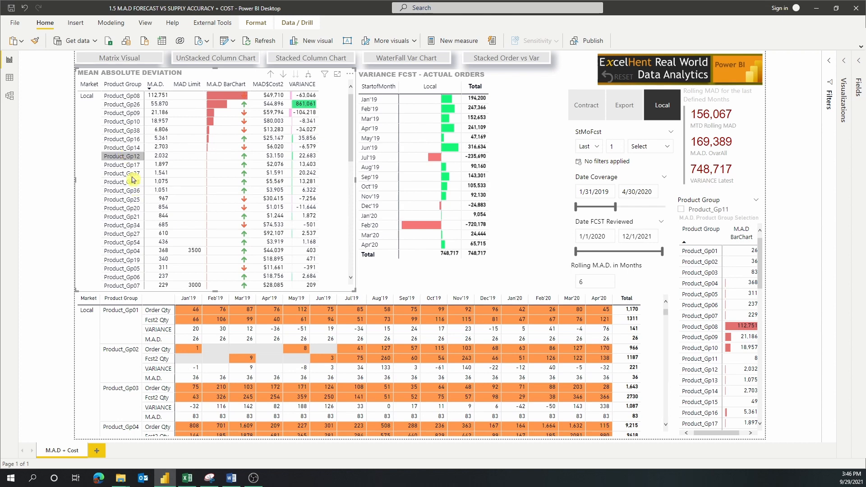
left_click(128, 141)
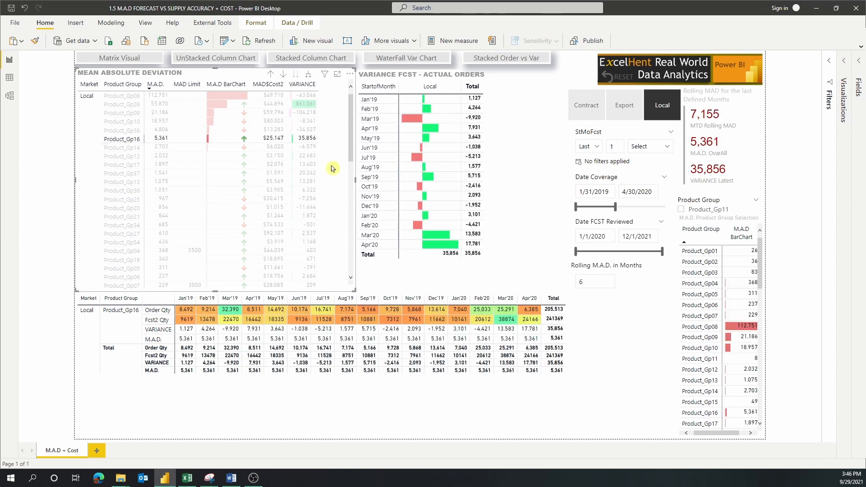
- Show the report's fields and list the measures in ALL GENERAL DAX METRICS and ALL M.A.D. DAX FORMULAS
left_click(858, 61)
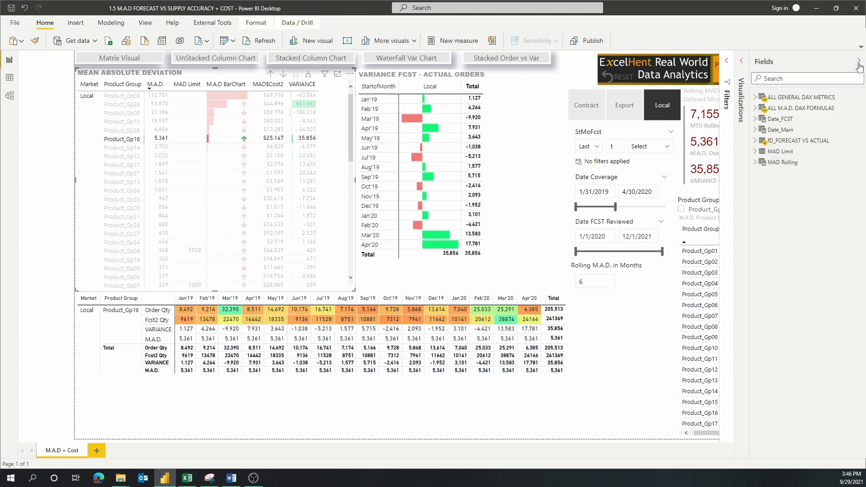
left_click(755, 97)
left_click(755, 249)
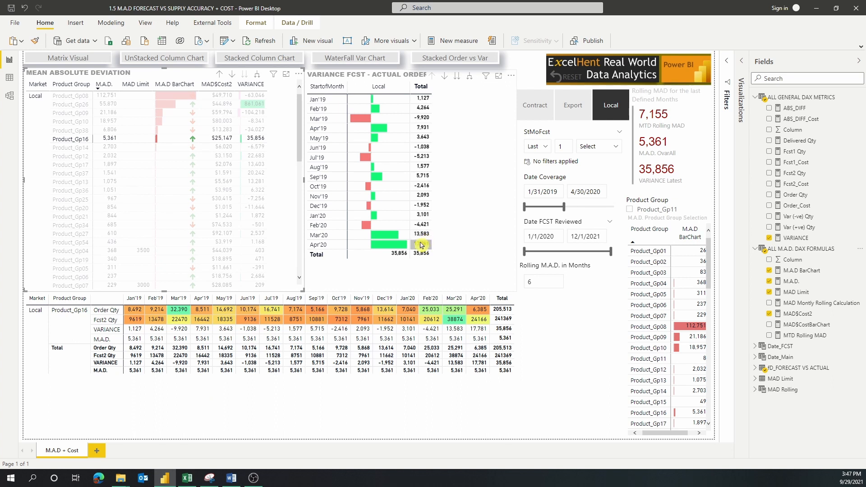
mouse_move(421, 245)
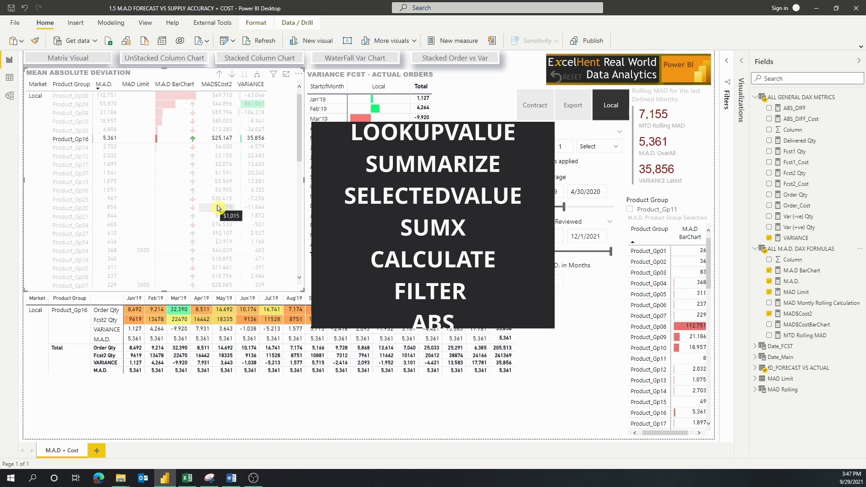
- Cycle the lower visual through Unstacked Column, Stacked Column, WaterFall Var and Stacked Order vs Var charts
key("alt+Tab")
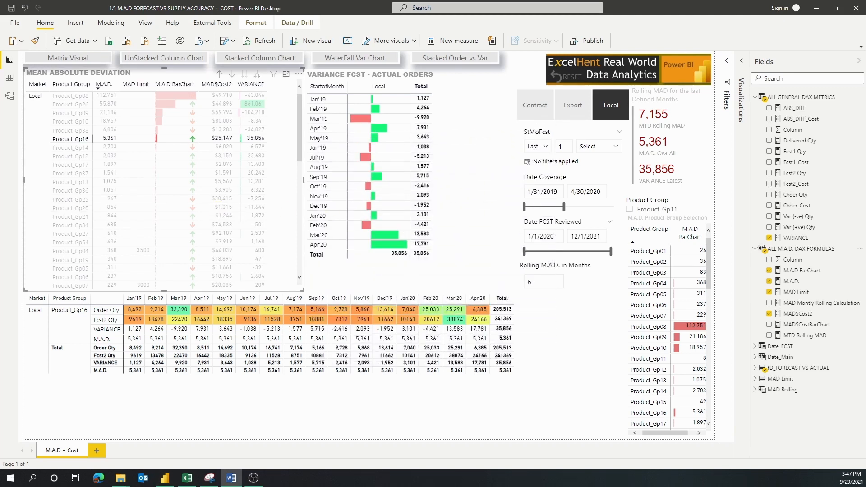
left_click(158, 59, "ctrl")
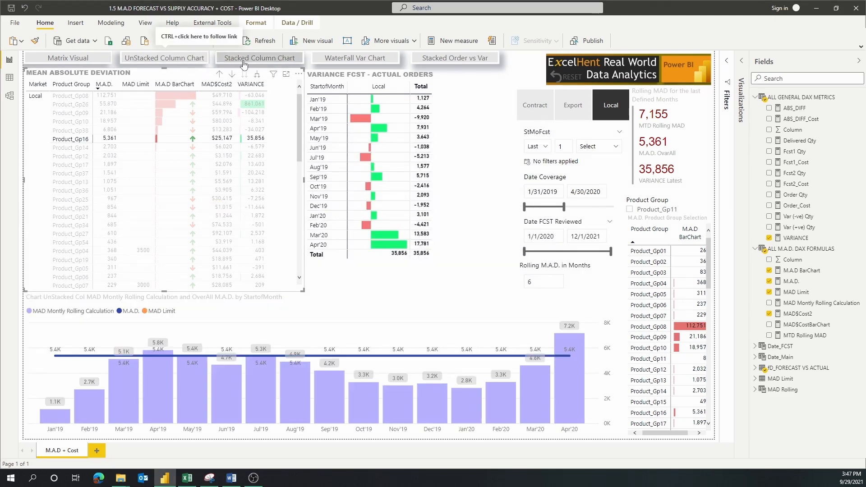
left_click(276, 63, "ctrl")
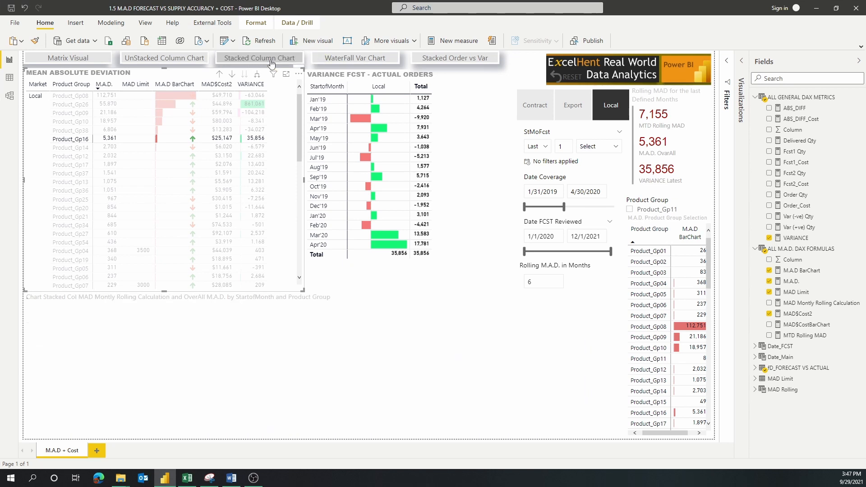
left_click(375, 53, "ctrl")
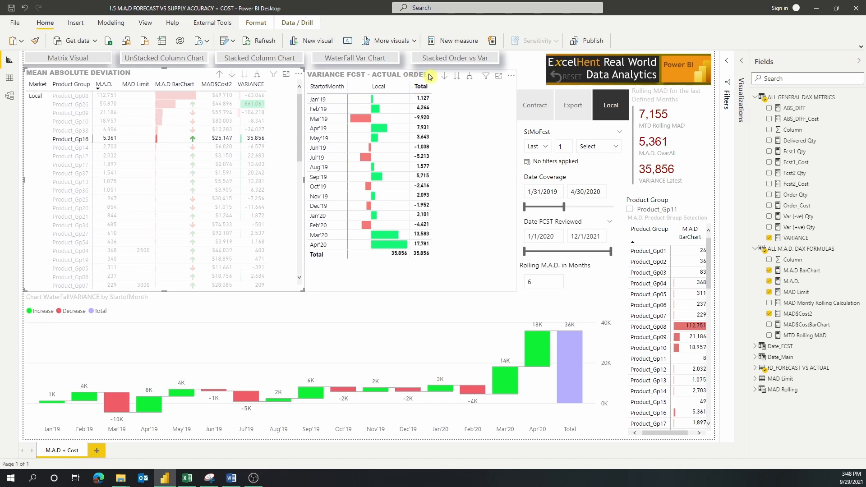
left_click(441, 63, "ctrl")
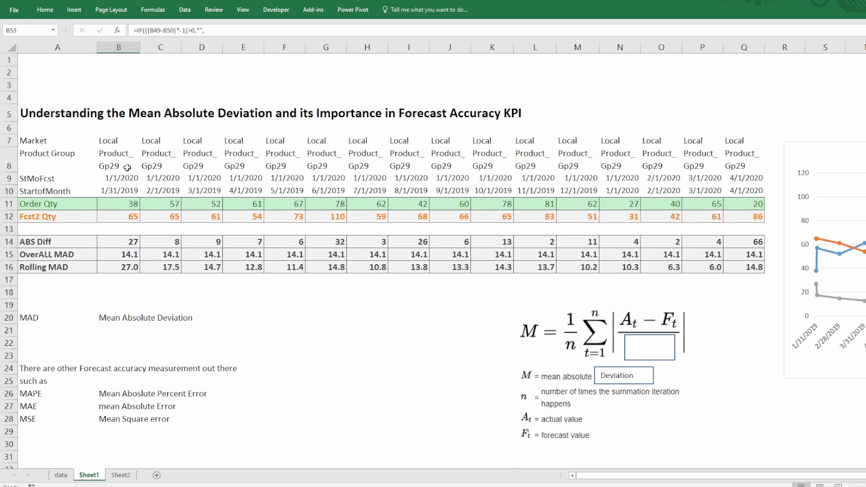
- Highlight the sample's product group cells, the Order Qty row and the Fcst2 Qty row on Sheet1
left_click_drag(127, 168, 339, 183)
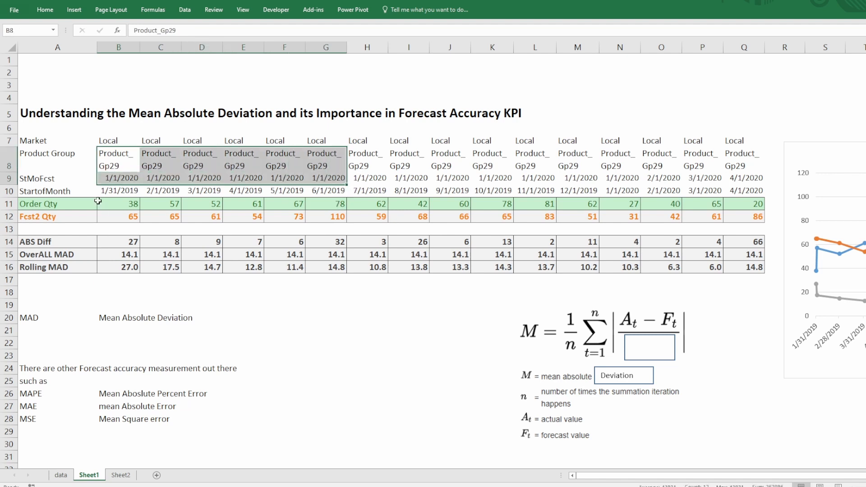
left_click_drag(68, 204, 729, 203)
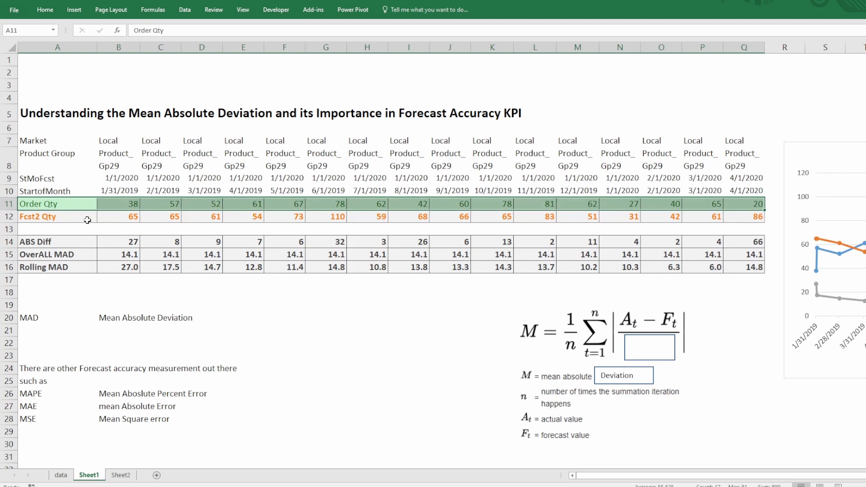
left_click_drag(87, 220, 674, 216)
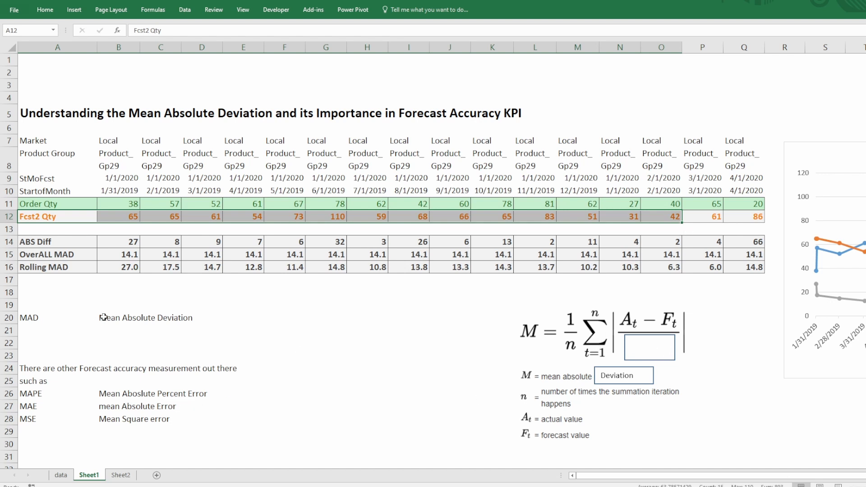
- Move the blank and Deviation boxes aside to reveal the percentage-error formula underneath and put both back over it
left_click_drag(641, 348, 736, 357)
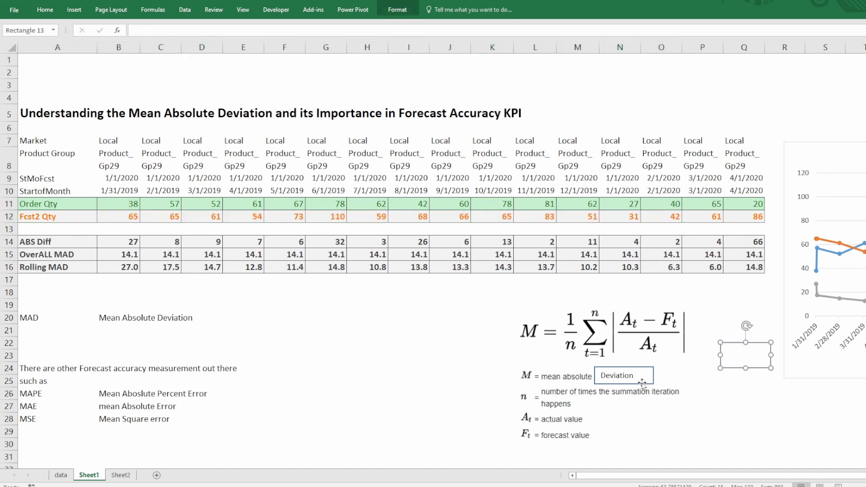
left_click_drag(649, 382, 737, 383)
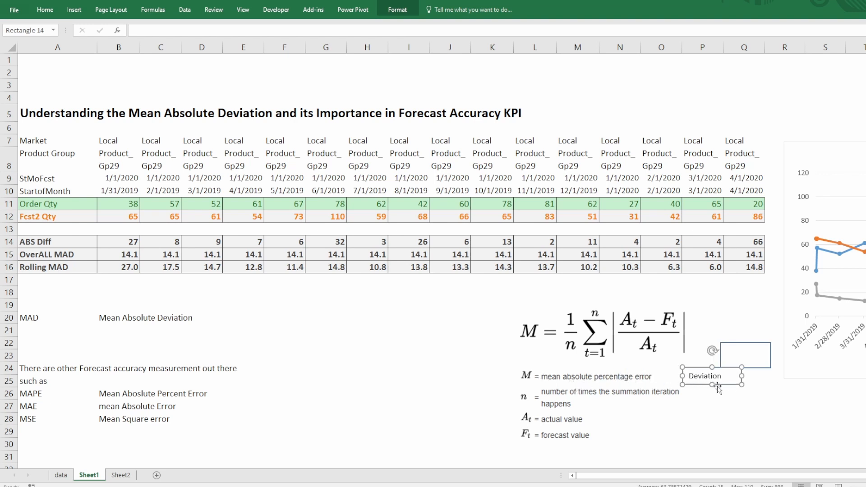
left_click_drag(719, 386, 635, 387)
left_click_drag(720, 366, 709, 367)
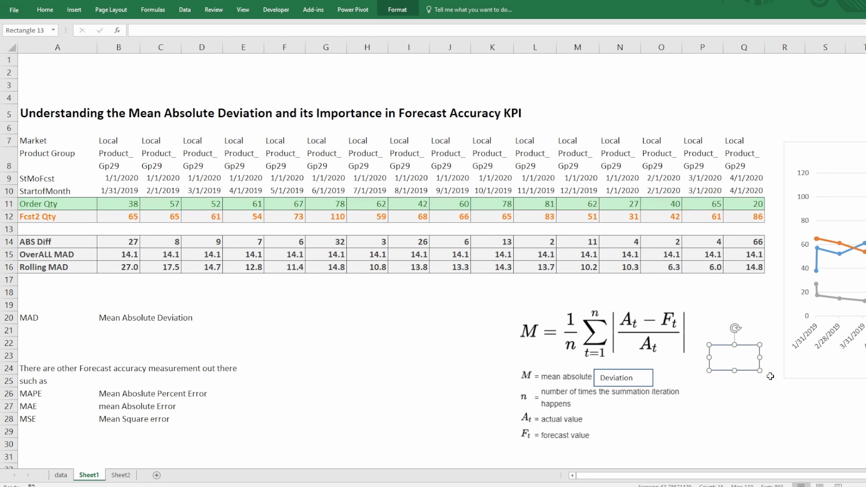
left_click_drag(749, 370, 661, 360)
- Point out the MAE and MSE entries in the list of other forecast accuracy measurements
left_click(60, 405)
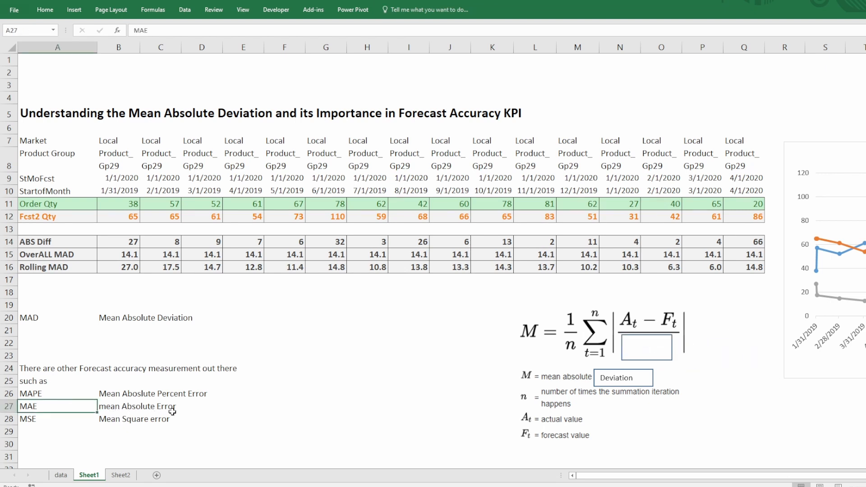
left_click(123, 420)
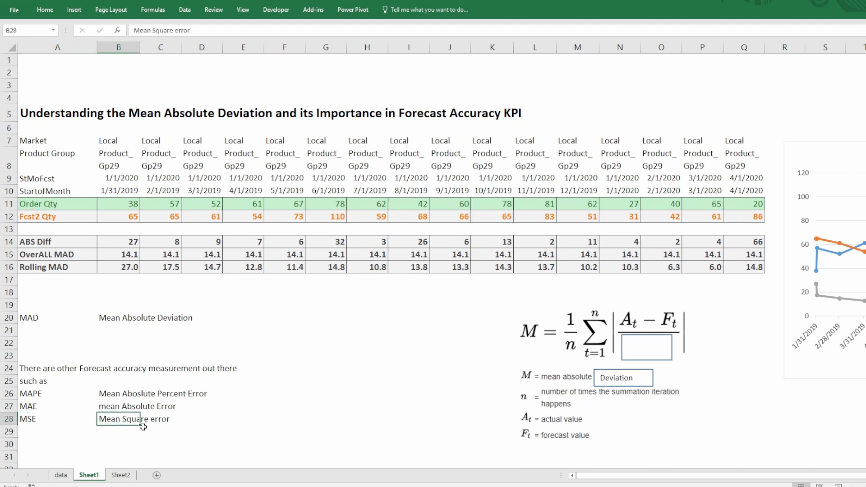
- Check the ABS Diff formula in B14 against its Order Qty and Fcst2 Qty inputs and fill it across to Q14
left_click(120, 244)
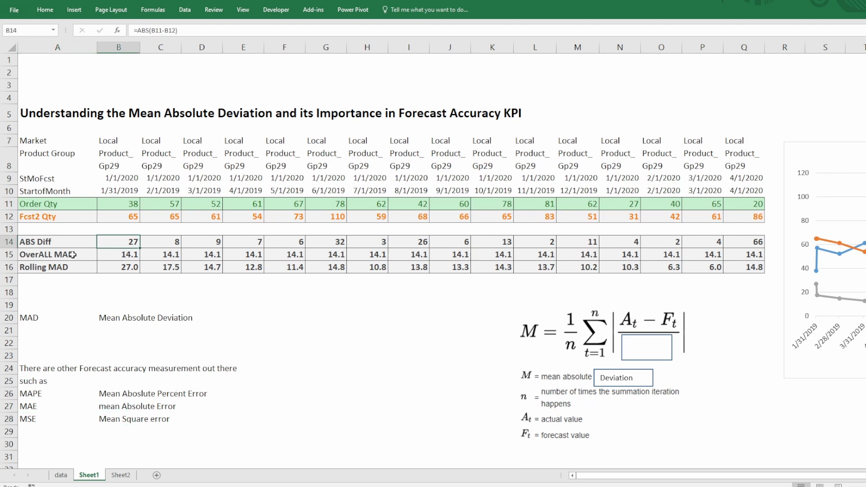
left_click(60, 243)
left_click(130, 243)
left_click(126, 202)
left_click(128, 217)
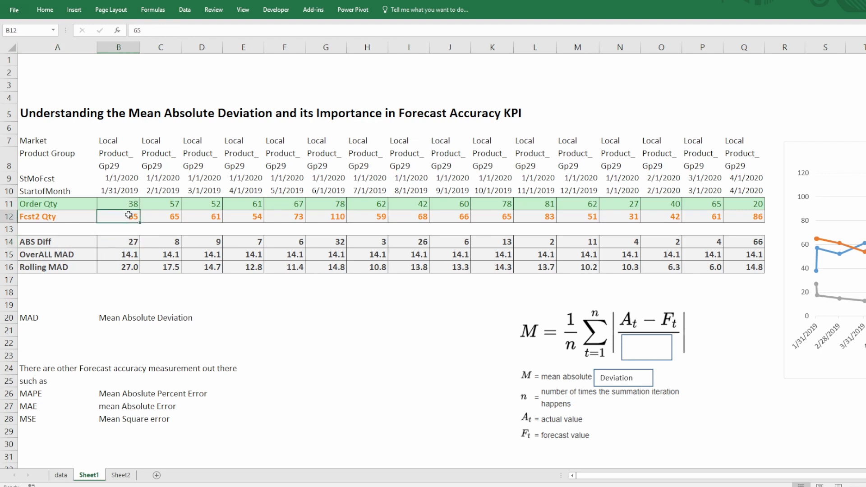
left_click(124, 245)
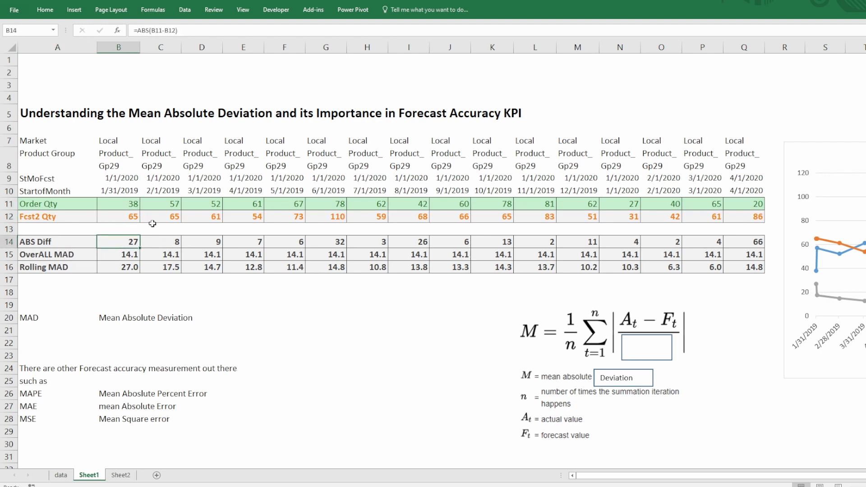
double_click(110, 245)
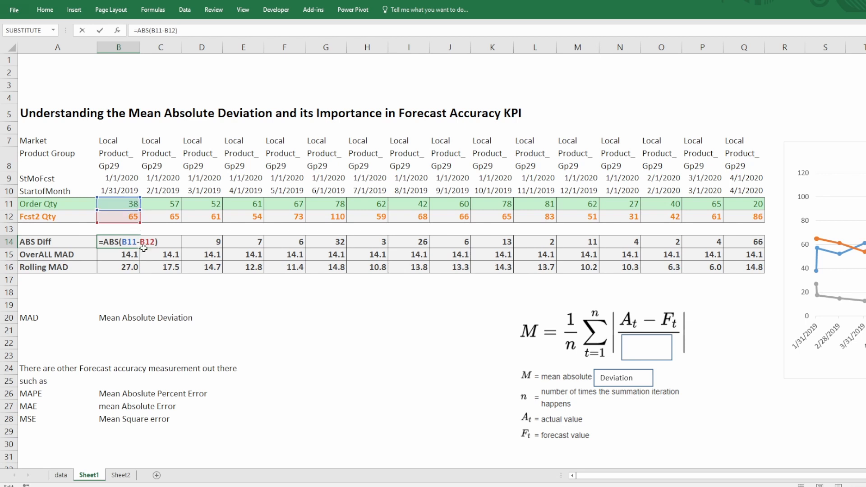
key("Escape")
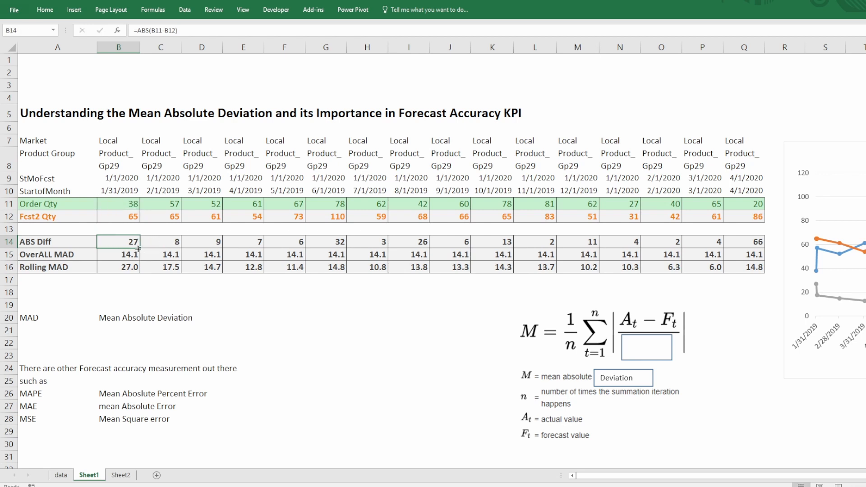
left_click_drag(140, 248, 745, 234)
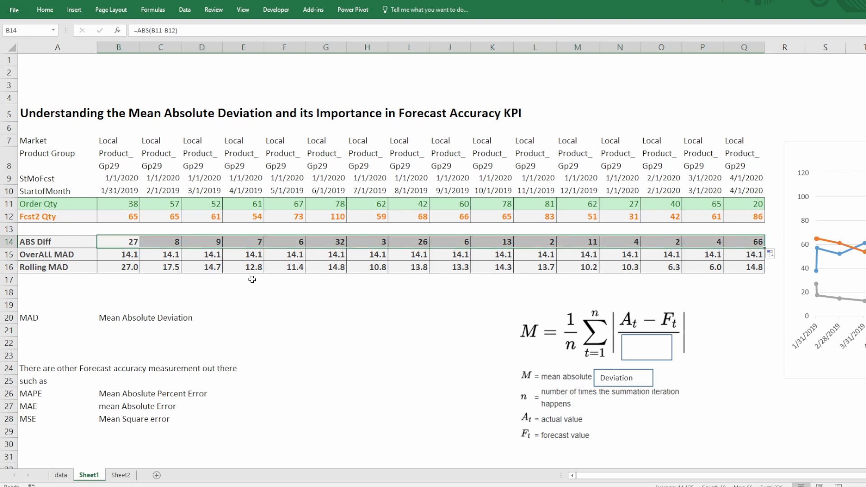
- Check the OverALL MAD average formula in B15 and fill it across to Q15
left_click(130, 258)
double_click(129, 258)
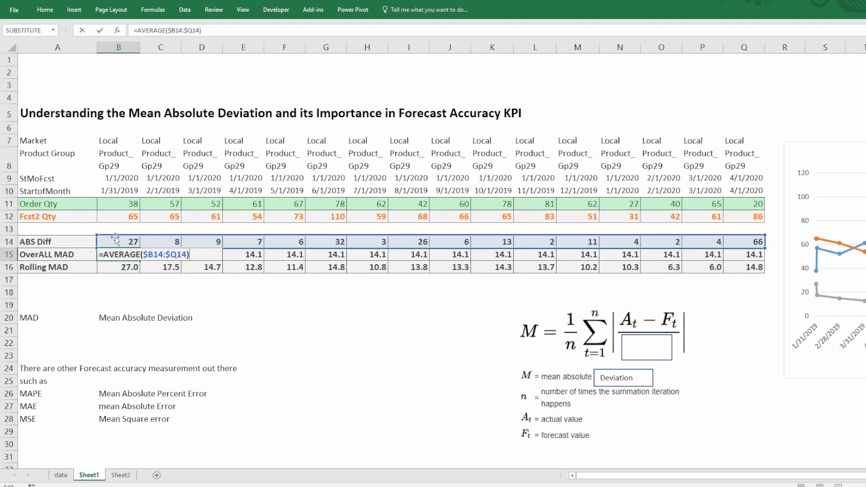
key("Escape")
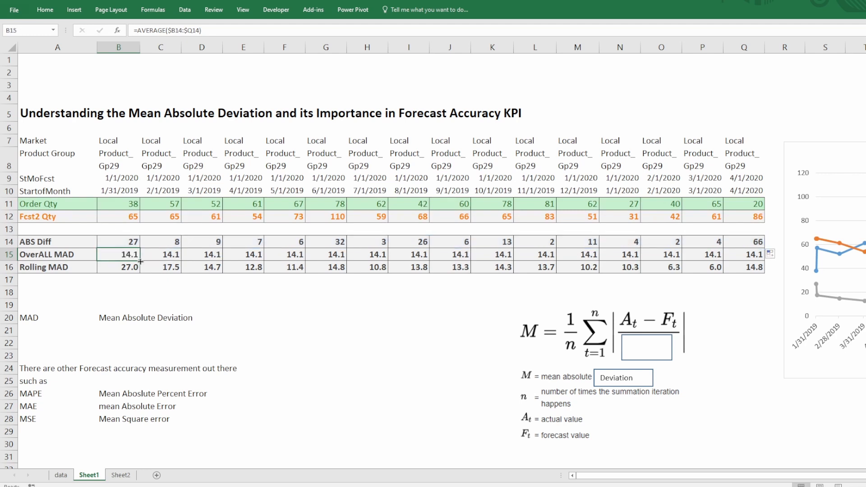
left_click_drag(140, 260, 759, 261)
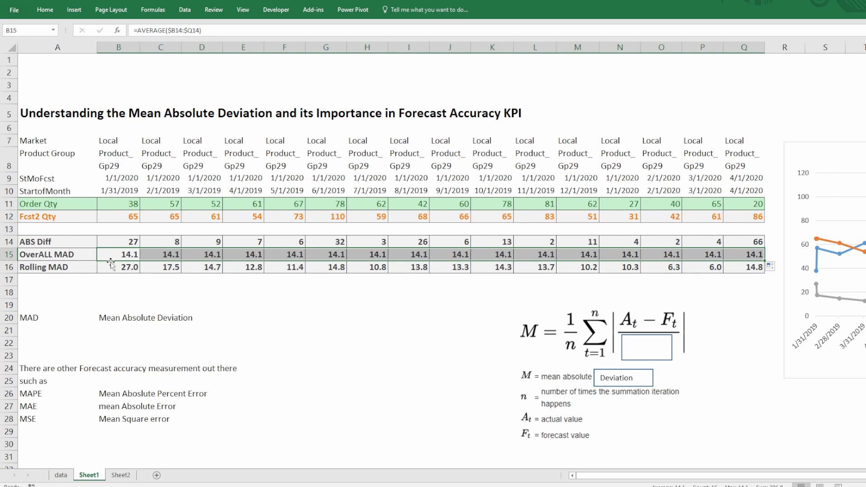
- Highlight the Fcst2 Qty and OverALL MAD values from column B to Q to compare the two rows
left_click_drag(120, 216, 744, 213)
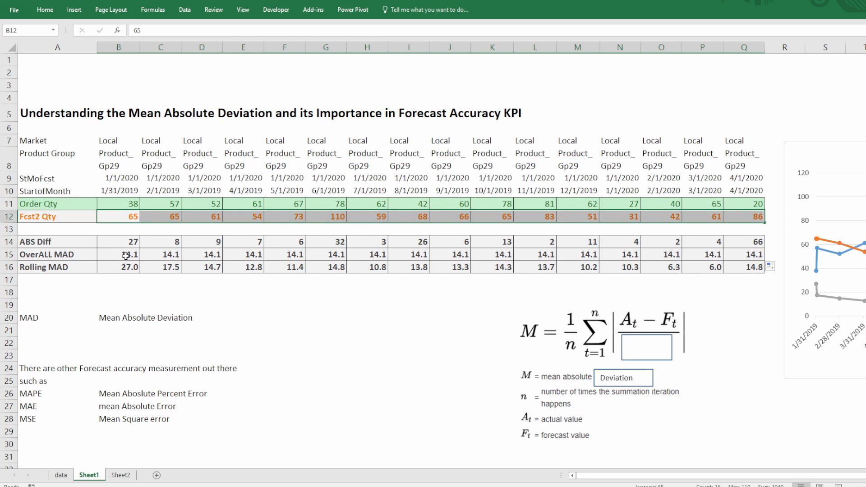
left_click_drag(125, 256, 753, 254)
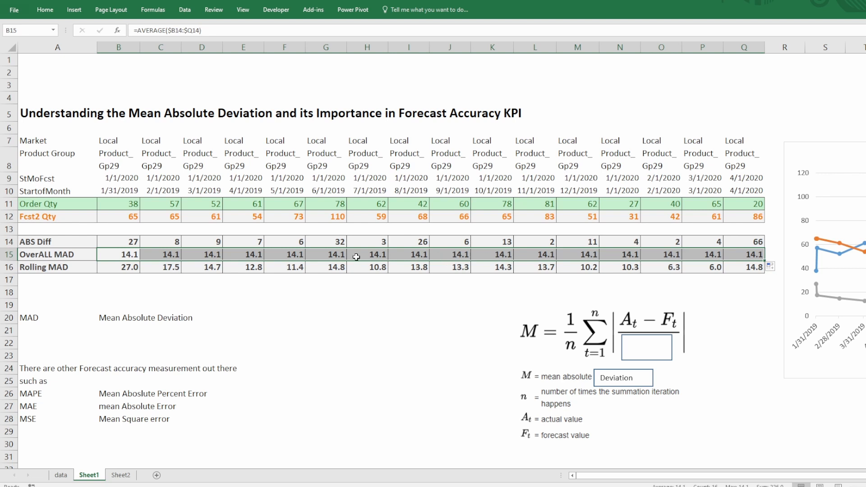
left_click(244, 278)
- Examine the Rolling MAD average formulas along row 16, from B16 through H16 and I16, and the ABS Diff ranges they reference
left_click(131, 269)
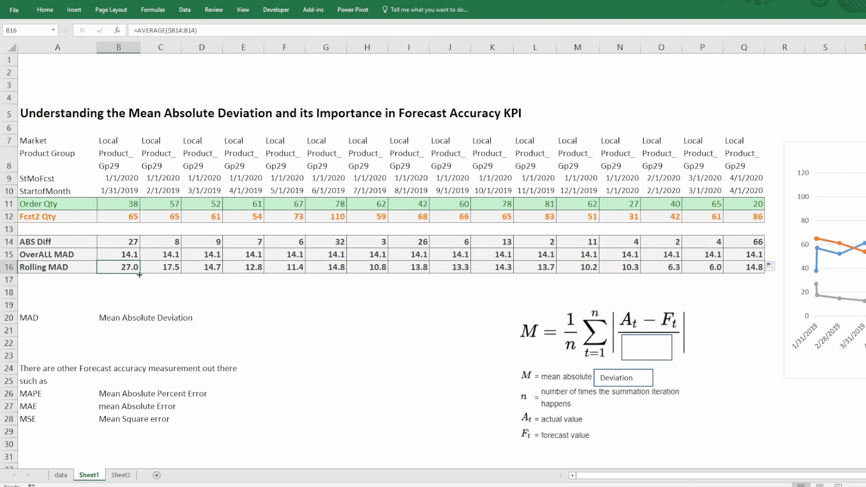
key("F2")
key("Tab")
key("F2")
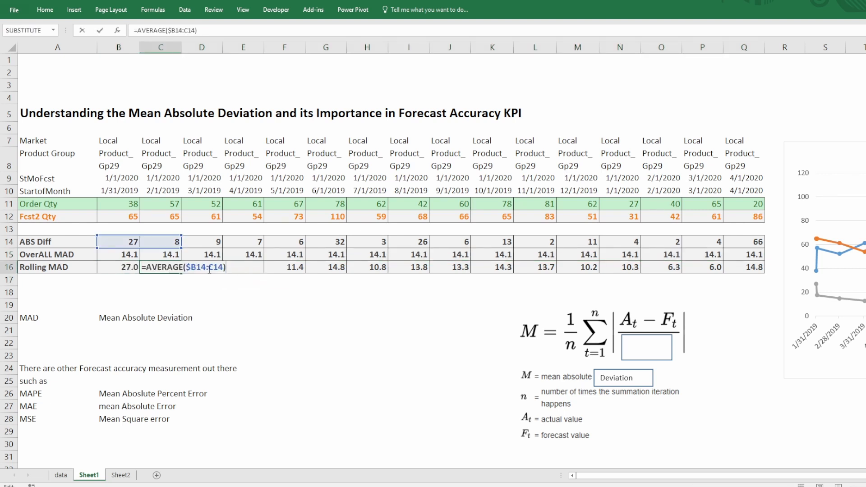
key("Tab")
key("F2")
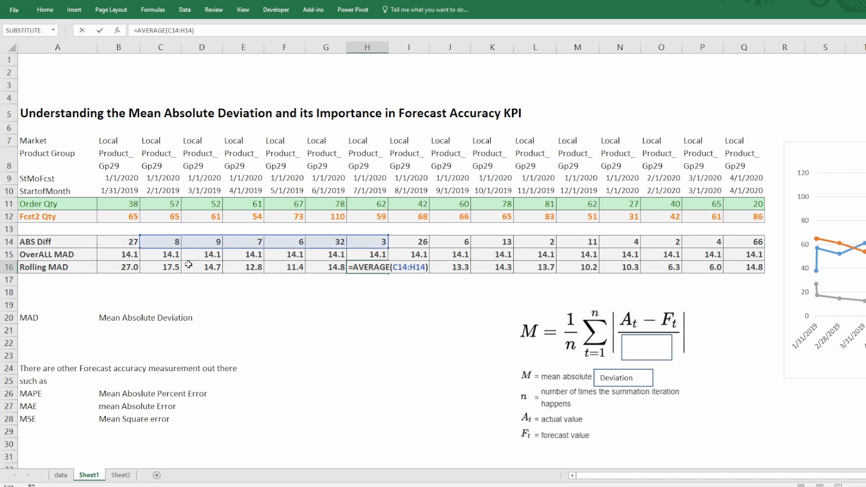
key("Escape")
double_click(376, 268)
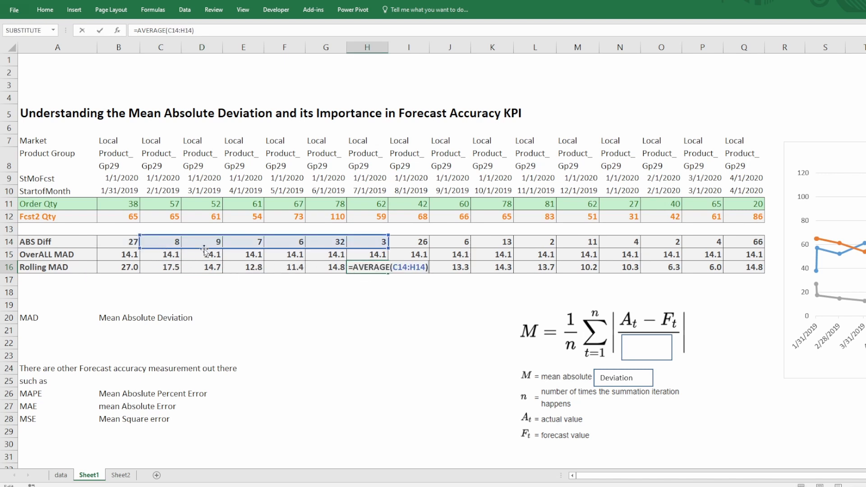
left_click(423, 276)
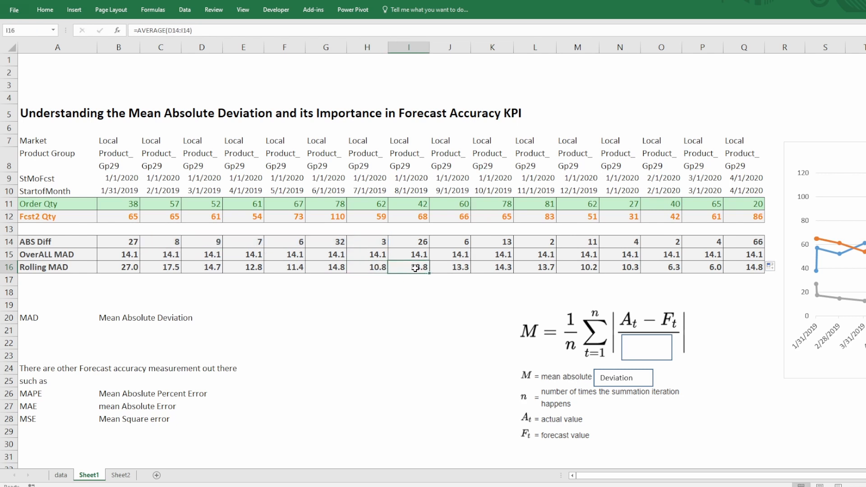
- Examine the remaining Rolling MAD average formulas in row 16, including Q16 and D16, and the ABS Diff ranges they reference
double_click(324, 268)
key("Escape")
left_click_drag(352, 273, 742, 268)
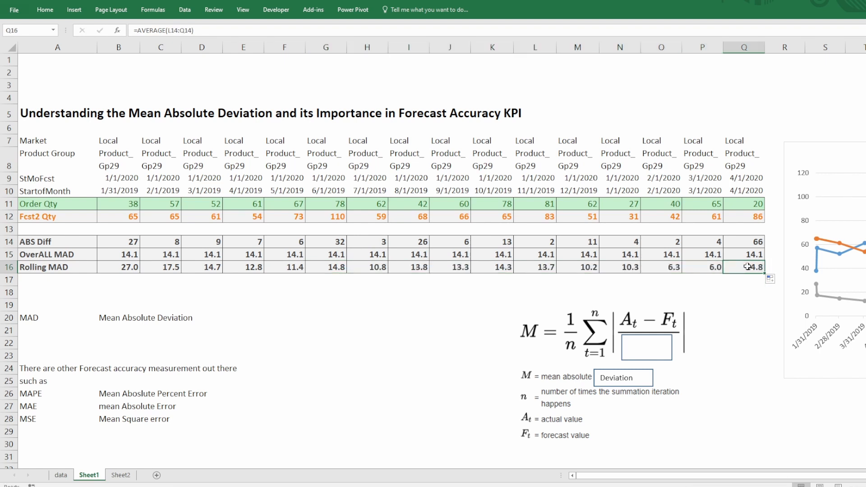
double_click(744, 267)
key("Escape")
double_click(177, 268)
double_click(199, 266)
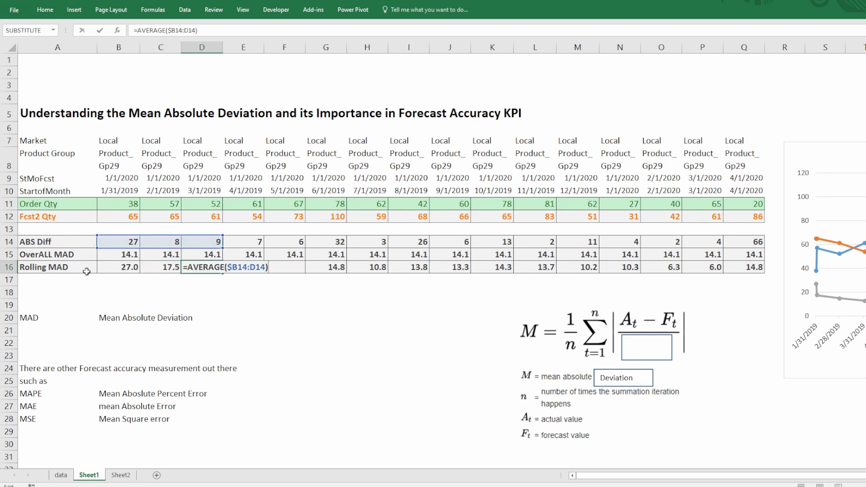
key("Escape")
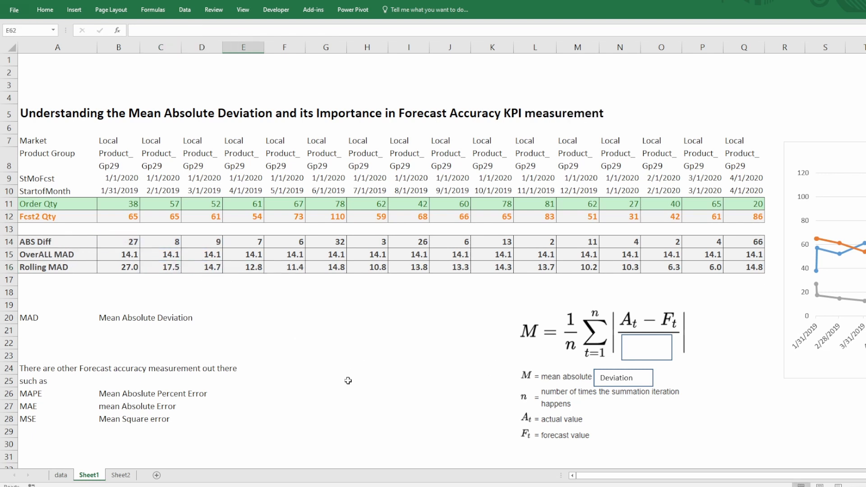
- Go to the Understanding the Mean Absolute Deviation example at row 41 and highlight its Order Qty and Fcst2 Qty rows, A49:I50
scroll(350, 379, "down", 5)
scroll(348, 380, "down", 3)
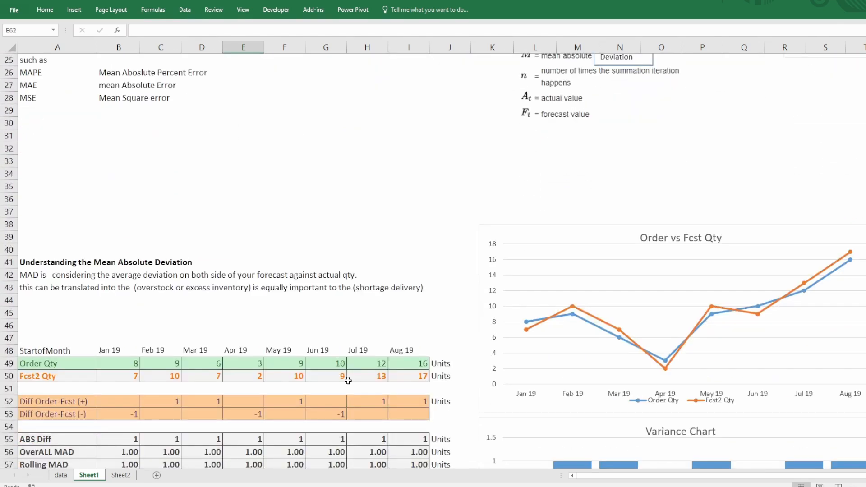
scroll(348, 380, "down", 2)
scroll(347, 377, "down", 2)
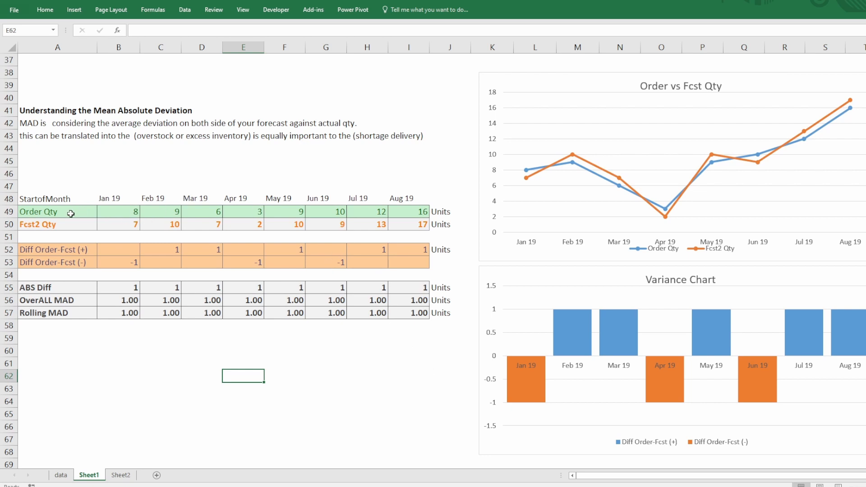
left_click_drag(70, 212, 413, 231)
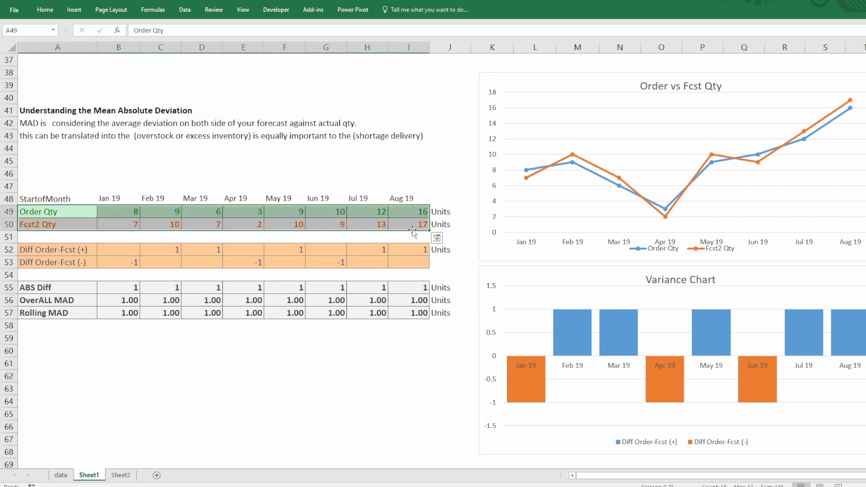
- Highlight the positive and negative Diff Order-Fcst values in B52:I53 and compare them with the OverALL MAD row 56
left_click(126, 252)
left_click_drag(126, 252, 426, 262)
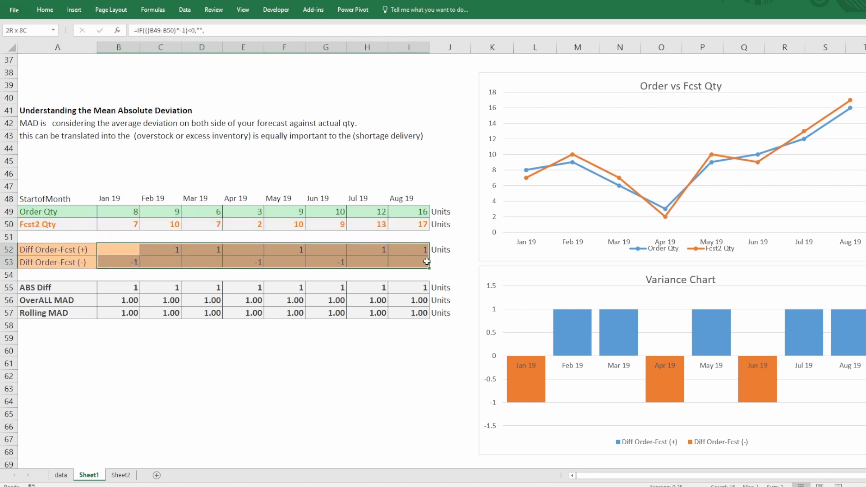
left_click(129, 264)
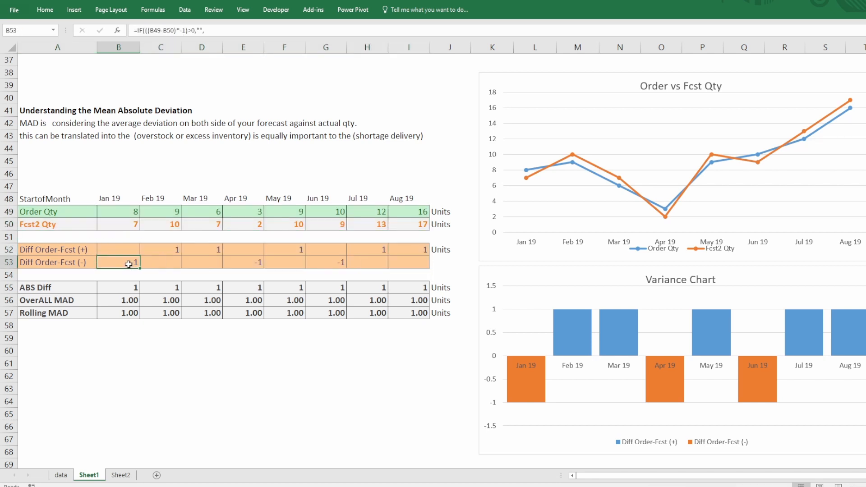
left_click_drag(166, 251, 277, 251)
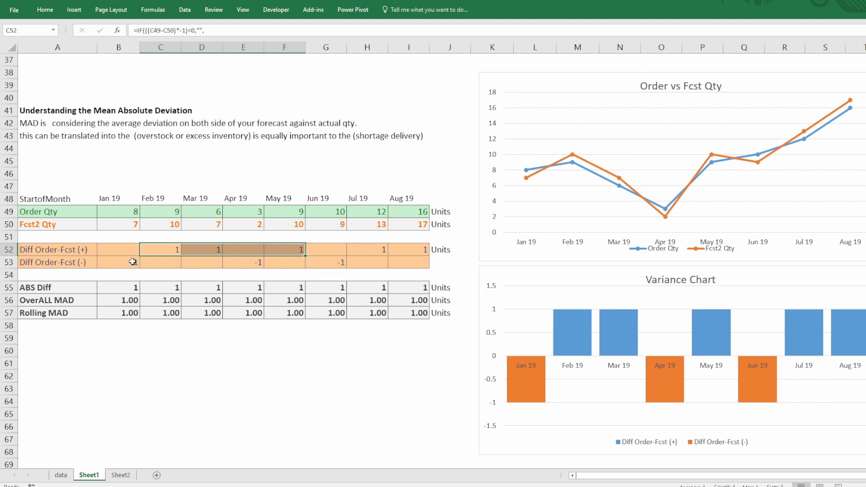
left_click(177, 326)
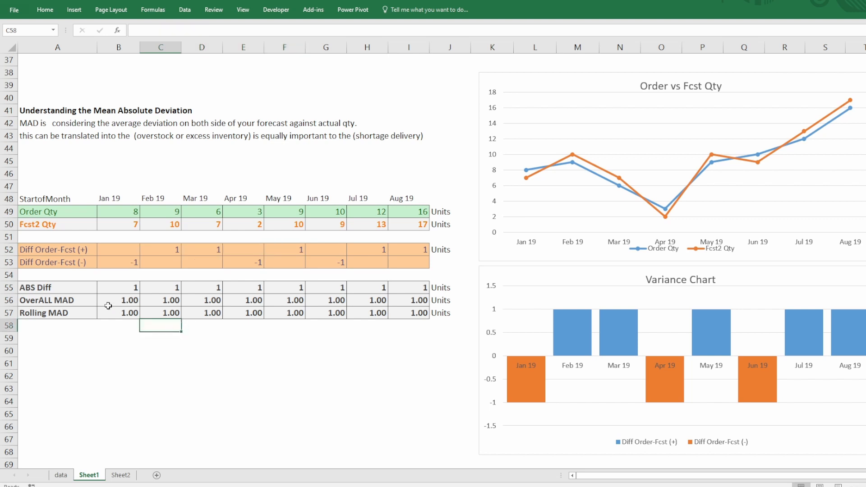
left_click_drag(76, 301, 407, 308)
- Bring the Variance Chart over the example table to inspect its positive and negative bars, and return it below the Order vs Fcst Qty chart
right_click(581, 273)
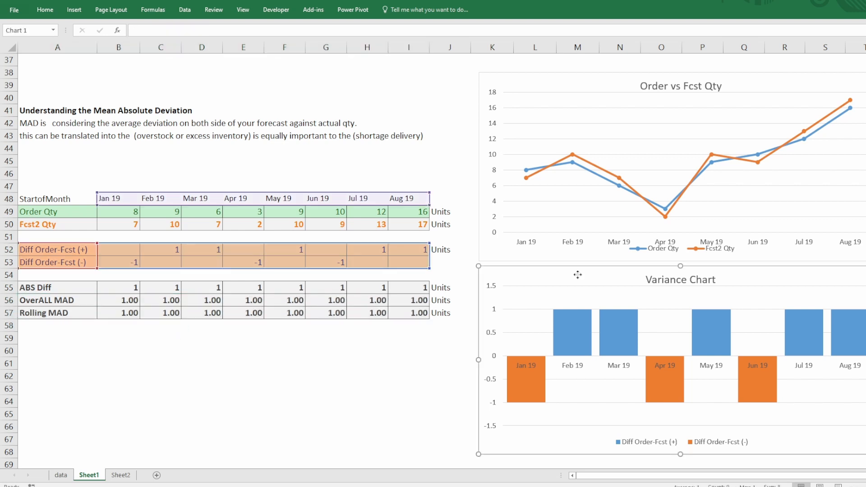
left_click(517, 276)
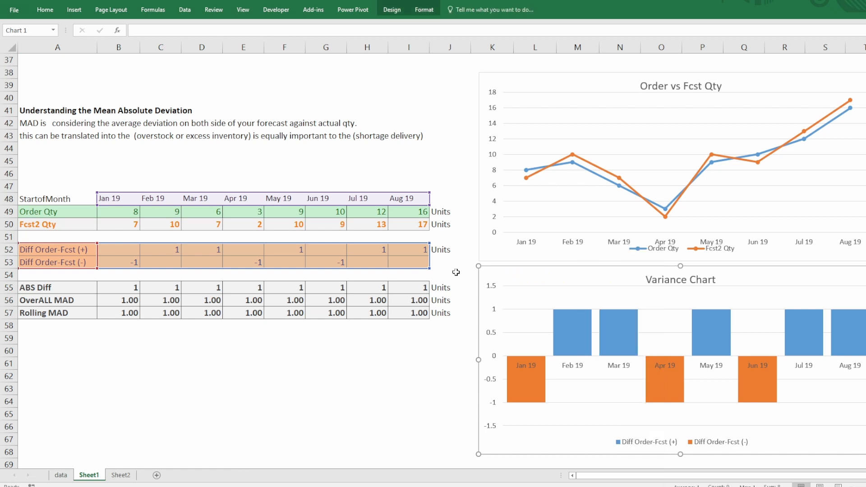
left_click_drag(533, 277, 116, 259)
left_click_drag(332, 280, 324, 231)
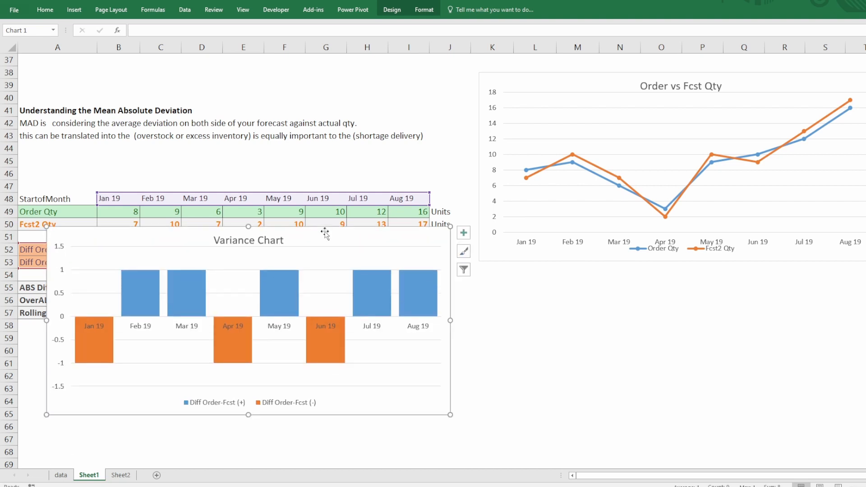
right_click(149, 299)
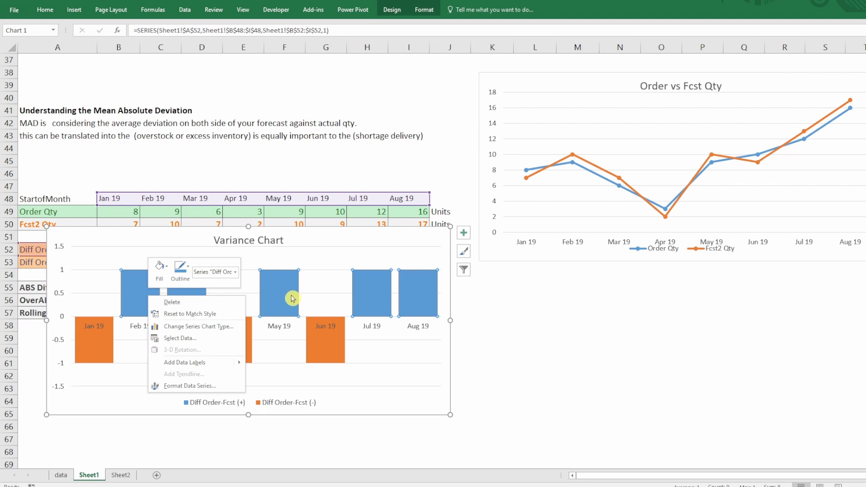
key("Escape")
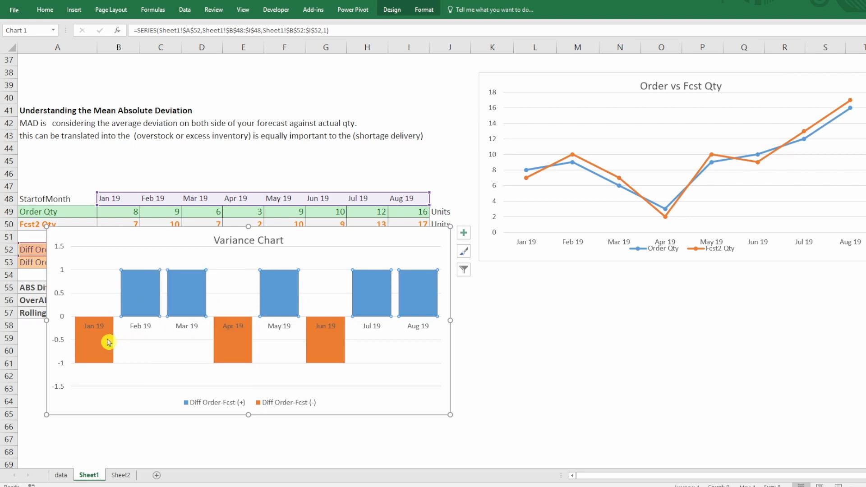
left_click_drag(116, 235, 534, 269)
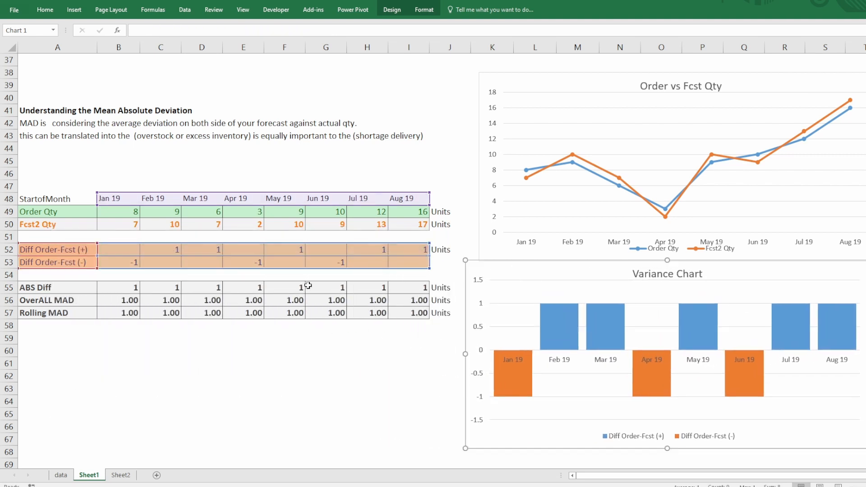
- Highlight the OverALL MAD values in row 56 and read the two MAD explanation lines in rows 42 and 43
left_click_drag(116, 301, 378, 300)
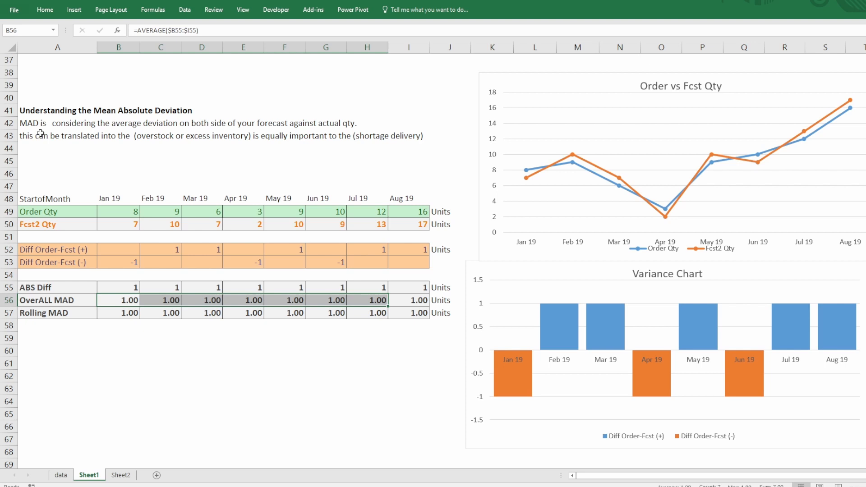
left_click_drag(45, 124, 356, 126)
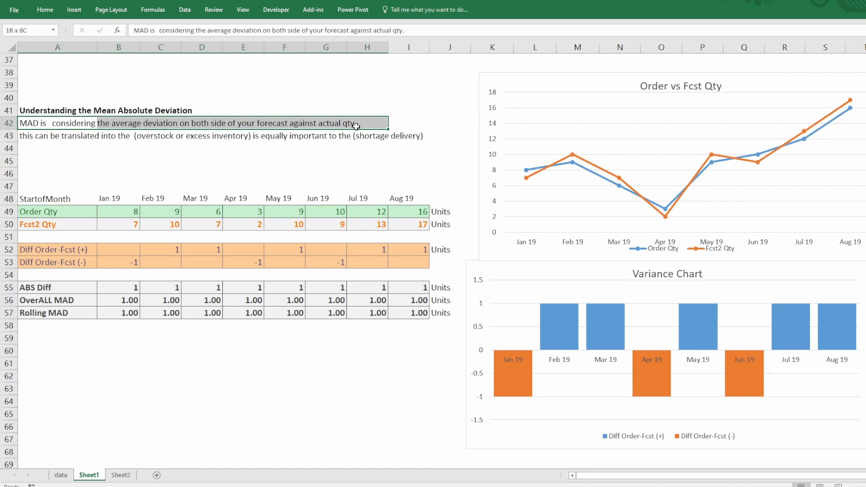
left_click_drag(40, 137, 405, 141)
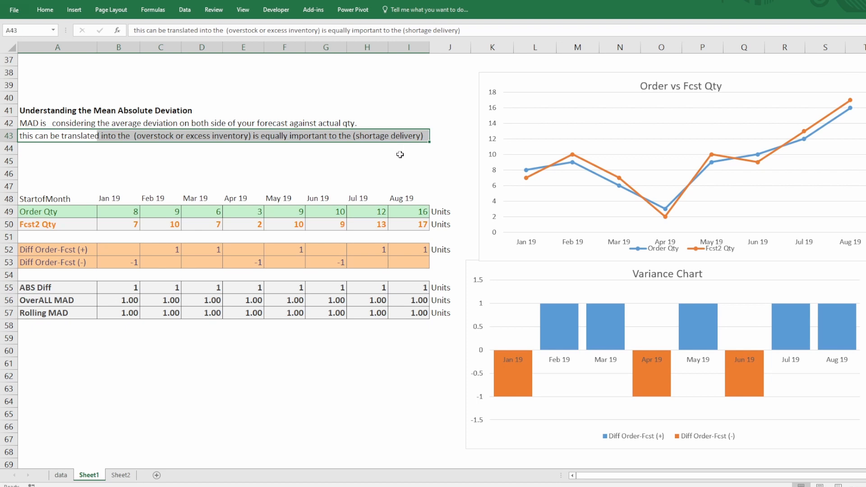
left_click(363, 159)
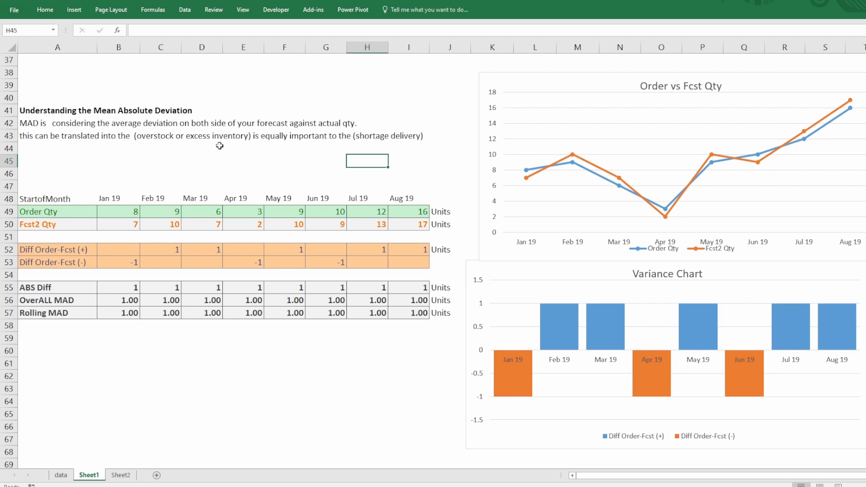
left_click(228, 166)
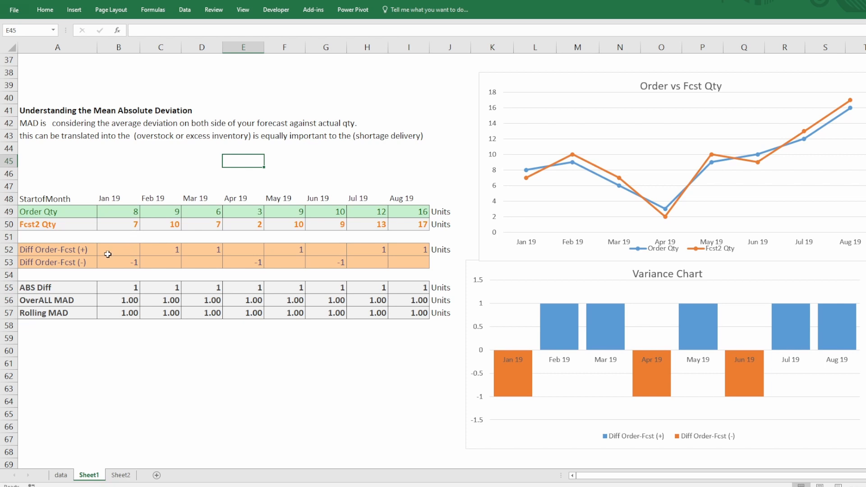
- Compare both Diff Order-Fcst rows, A52:I53, with the Fcst2 Qty in B50 and the OverALL MAD values in row 56
left_click_drag(78, 250, 406, 259)
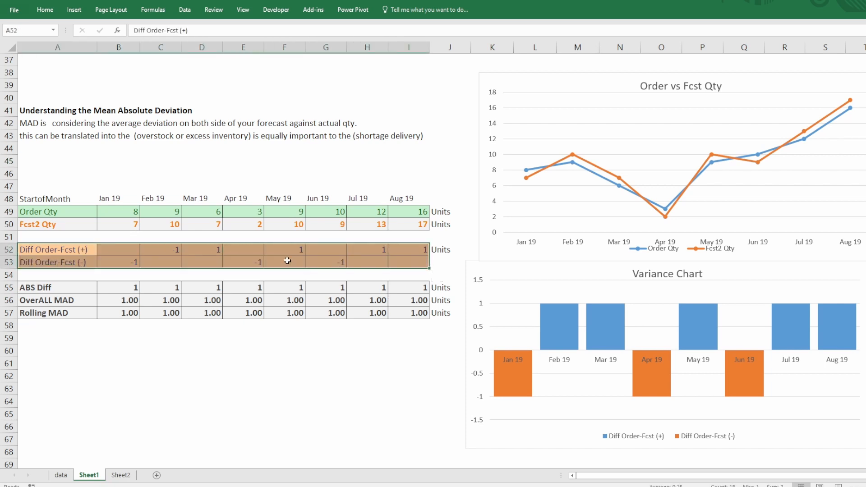
left_click(128, 226)
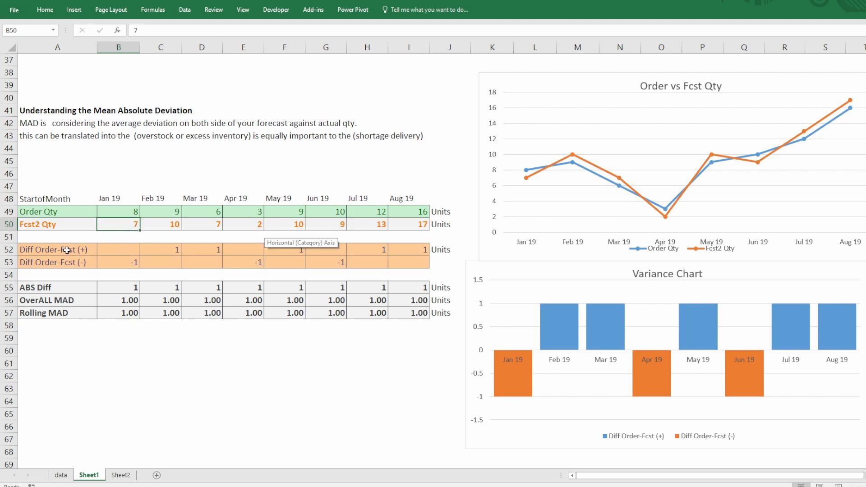
left_click_drag(67, 250, 411, 261)
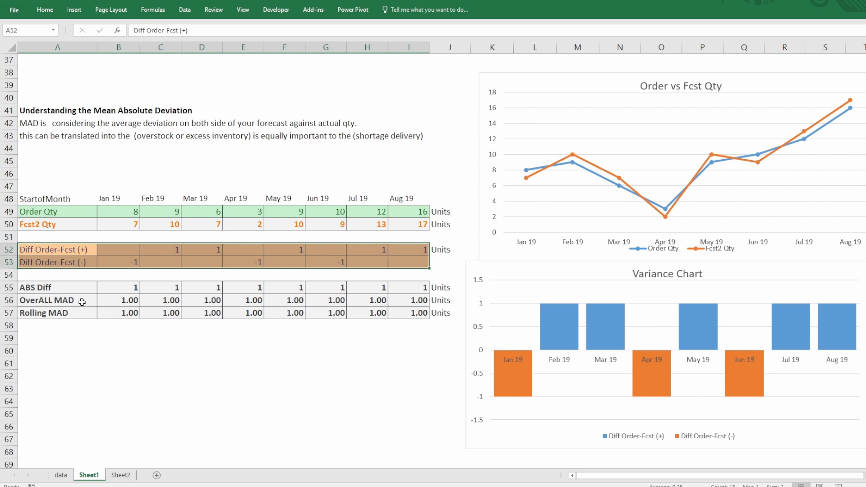
left_click_drag(102, 301, 345, 300)
- Set the Fcst2 Qty values in B50:I50 to 6, 11, 8, 1, 11, 8, 14 and 18
left_click(125, 226)
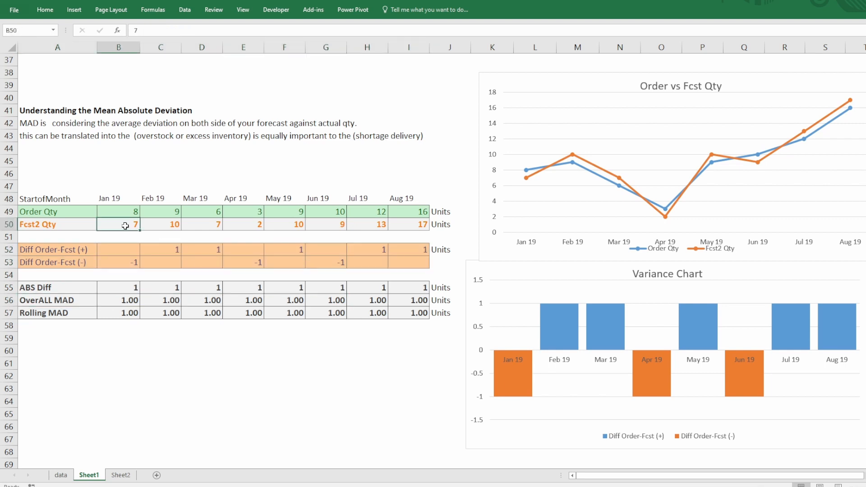
type("6")
key("Tab")
type("1")
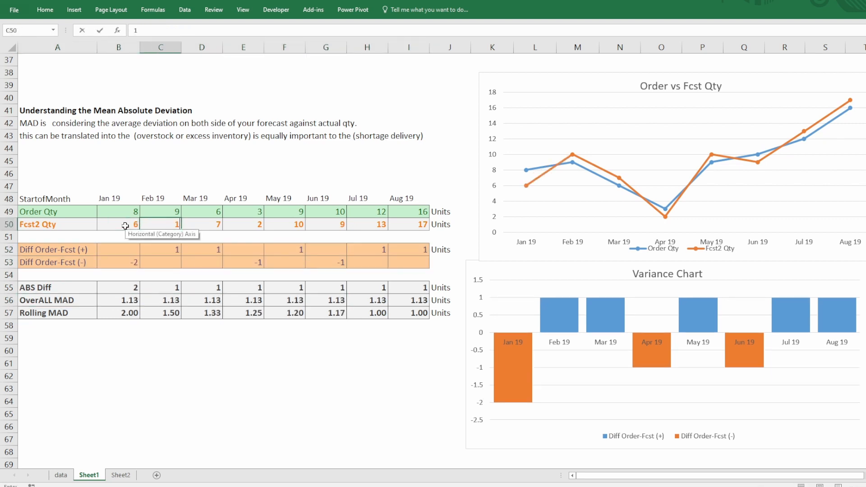
key("Tab")
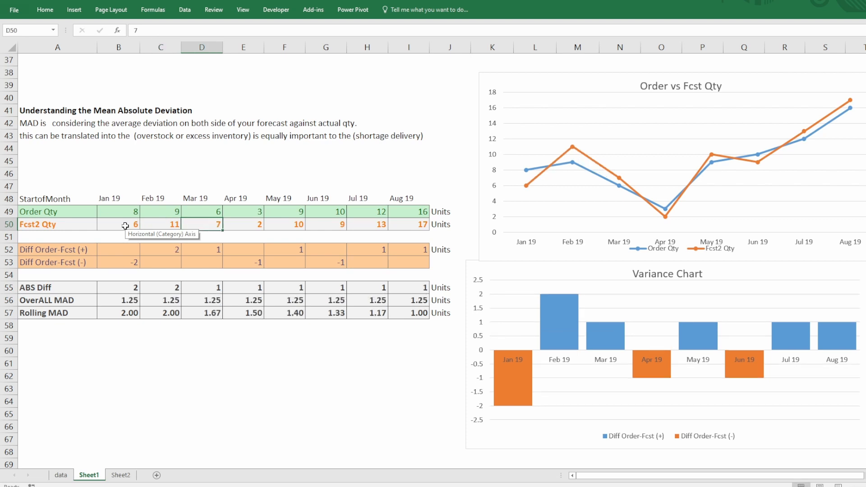
type("8")
key("Tab")
type("1")
key("Tab")
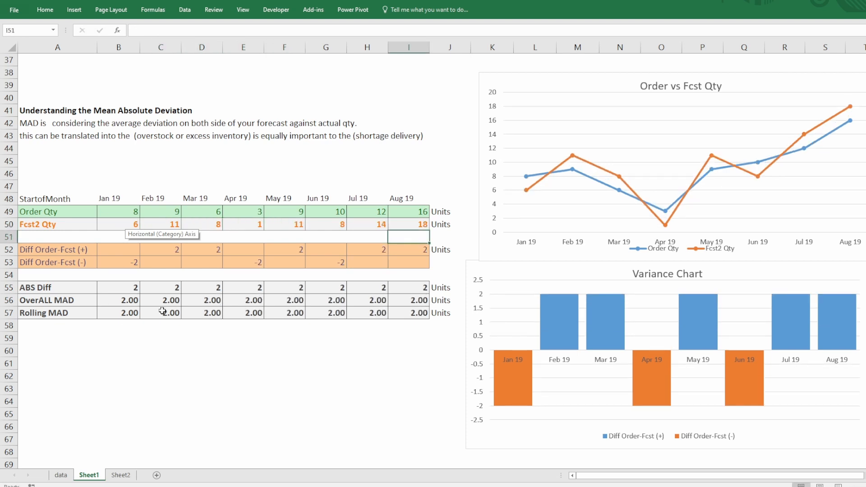
- Highlight the recalculated OverALL MAD, the Fcst2 Qty row and the Diff Order-Fcst block B52:I53 to compare forecast error with orders
left_click_drag(130, 301, 331, 299)
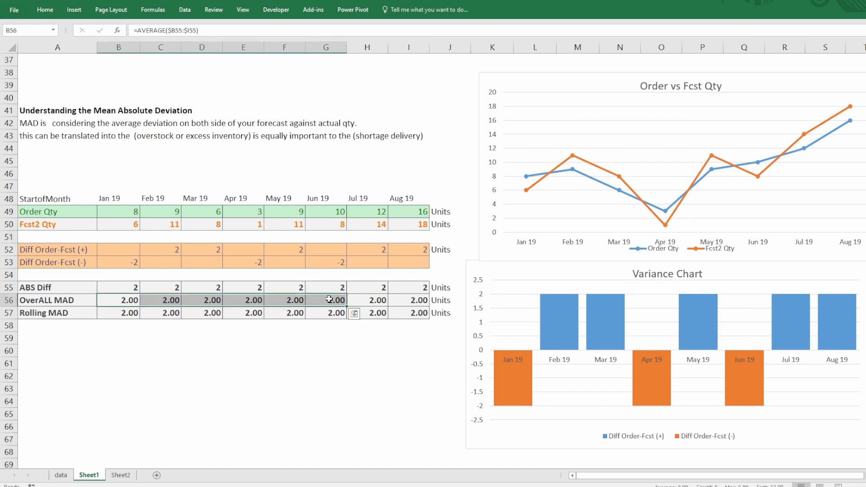
double_click(110, 213)
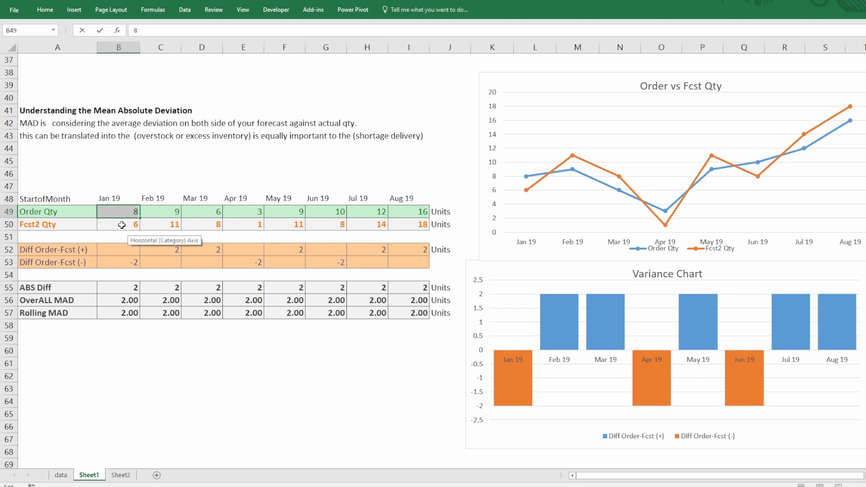
left_click_drag(121, 224, 392, 224)
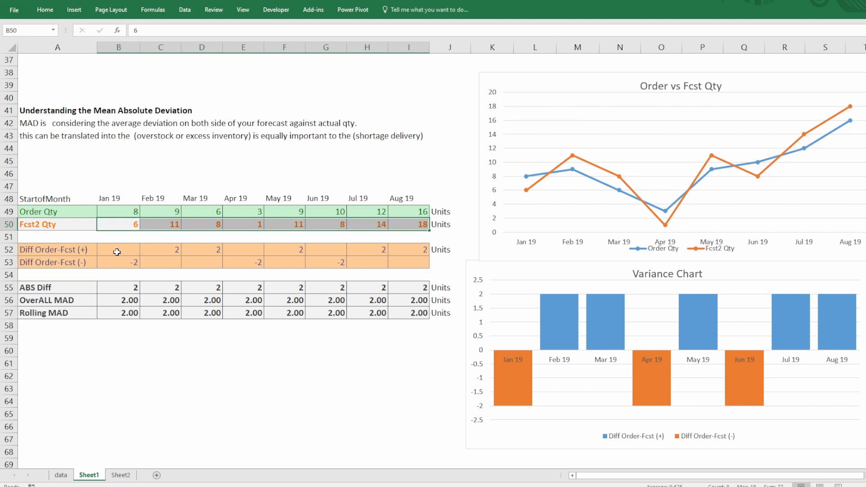
left_click_drag(117, 252, 425, 265)
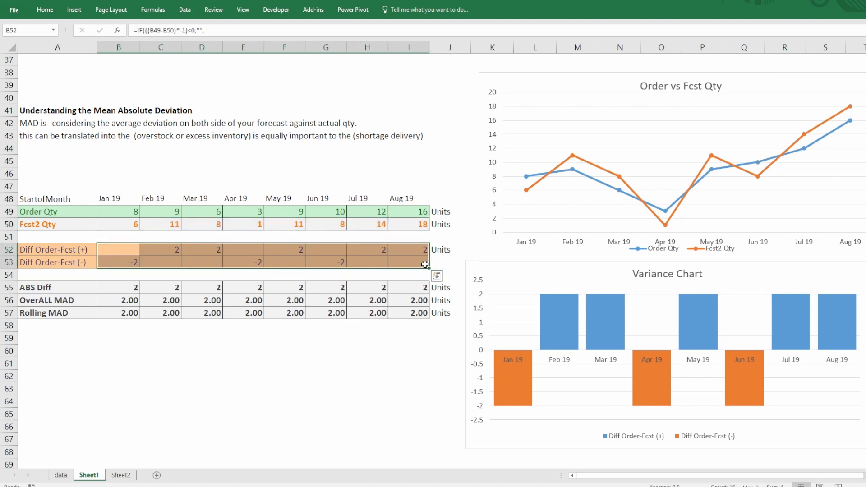
- Go to the second example at row 83, highlight its OverALL MAD values in B100:I100 and read the note in rows 87 and 88
scroll(347, 377, "down", 14)
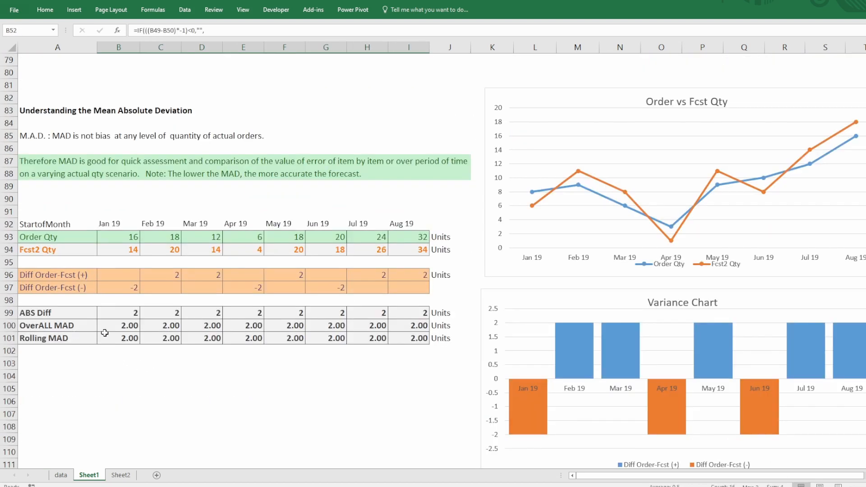
left_click_drag(128, 329, 413, 336)
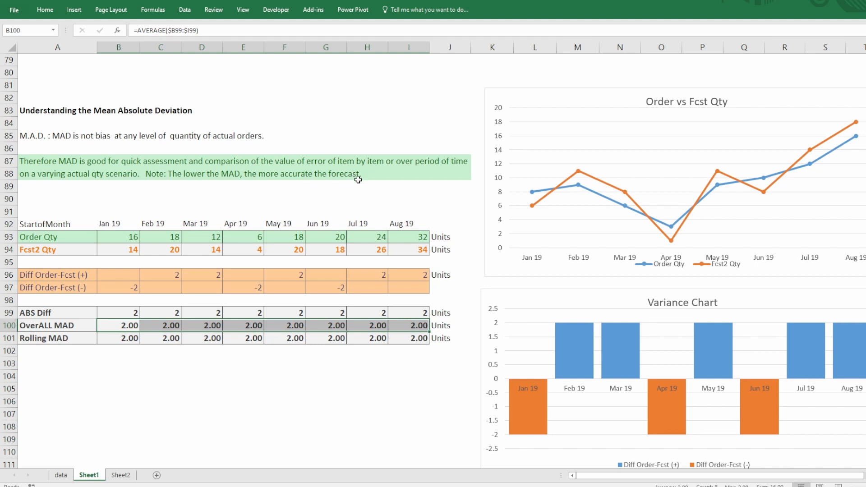
left_click(185, 196)
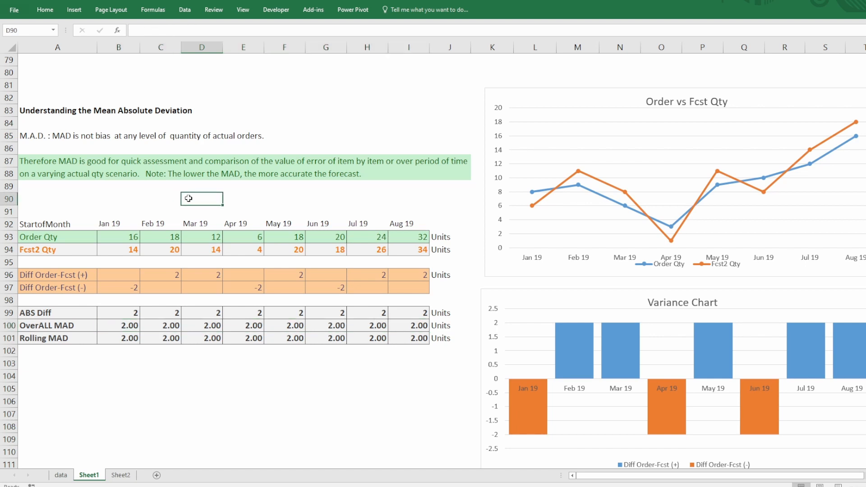
- Go to the third example at row 122, check the variance in B132 and highlight its OverALL MAD values in B135:I135
scroll(188, 198, "down", 12)
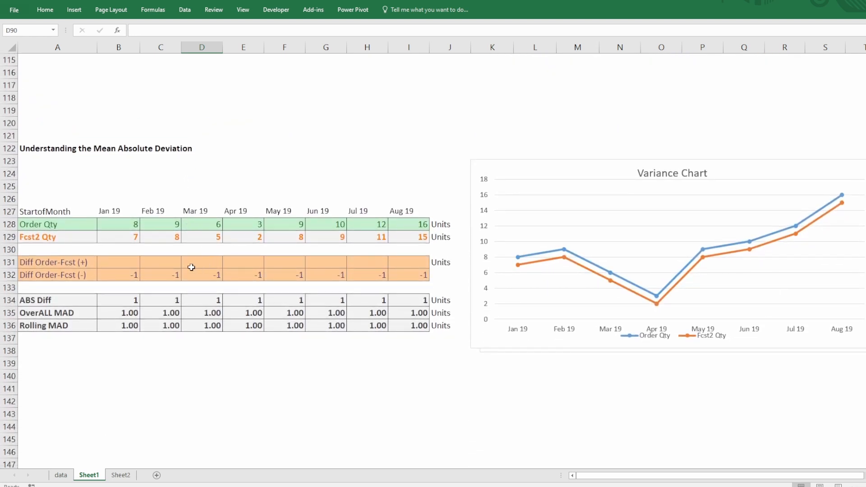
left_click(127, 276)
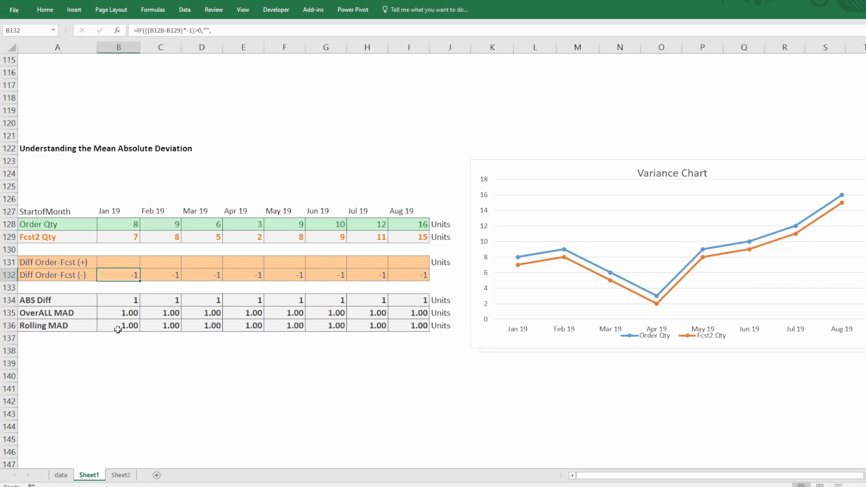
left_click_drag(124, 314, 408, 315)
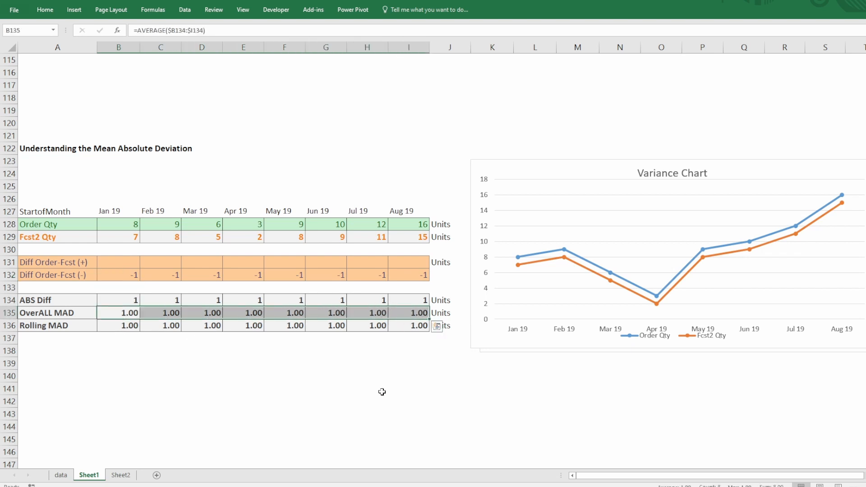
- Go to the total variance example at row 149, inspect the formula in B159 and highlight the Diff Order-Fcst row B159:I159
scroll(375, 386, "down", 3)
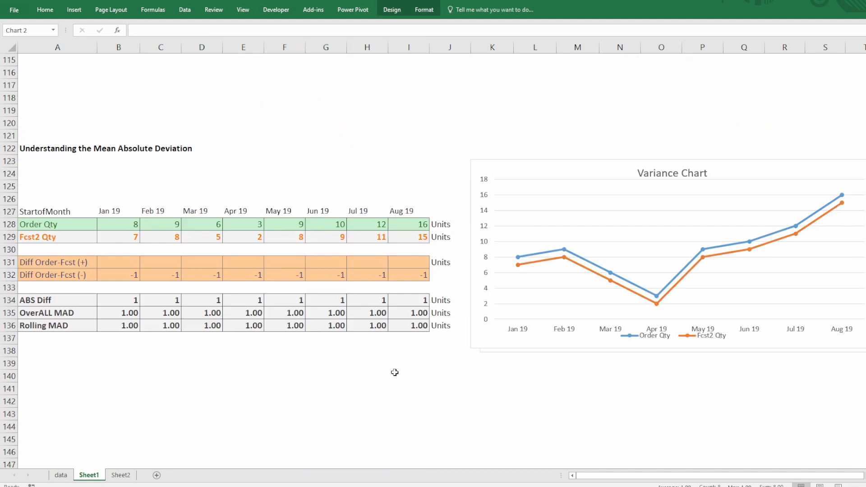
scroll(394, 374, "down", 6)
scroll(391, 376, "down", 2)
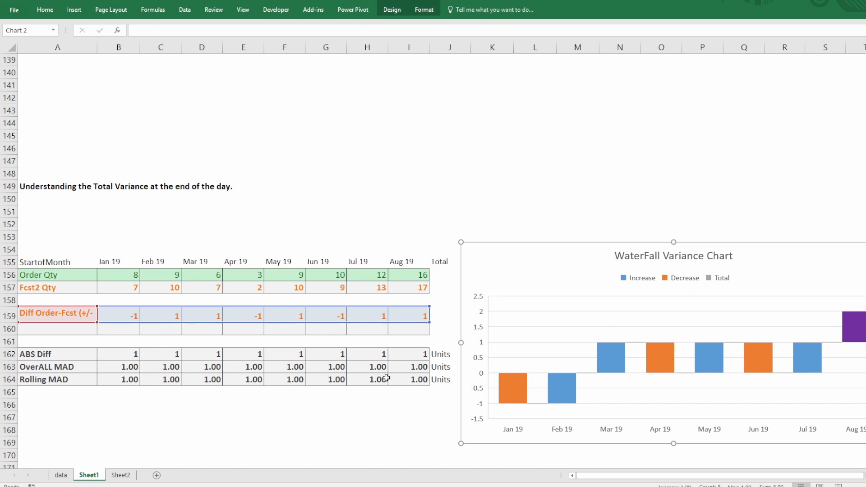
left_click(298, 351)
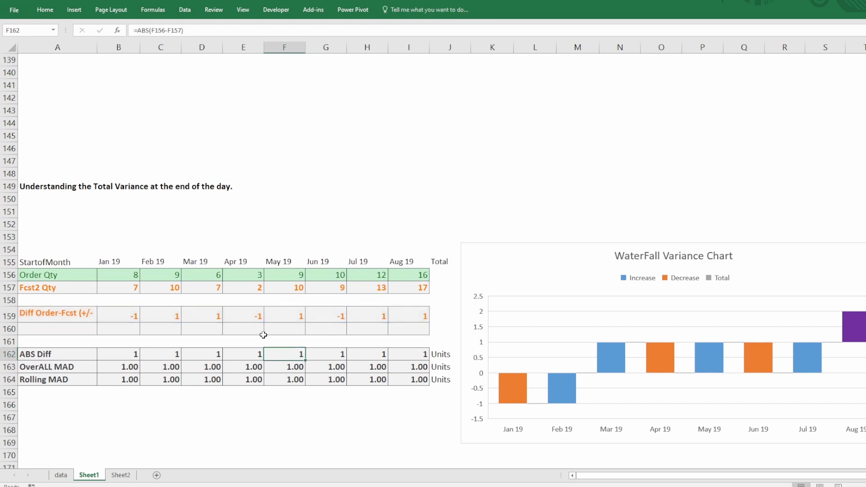
double_click(121, 317)
key("Escape")
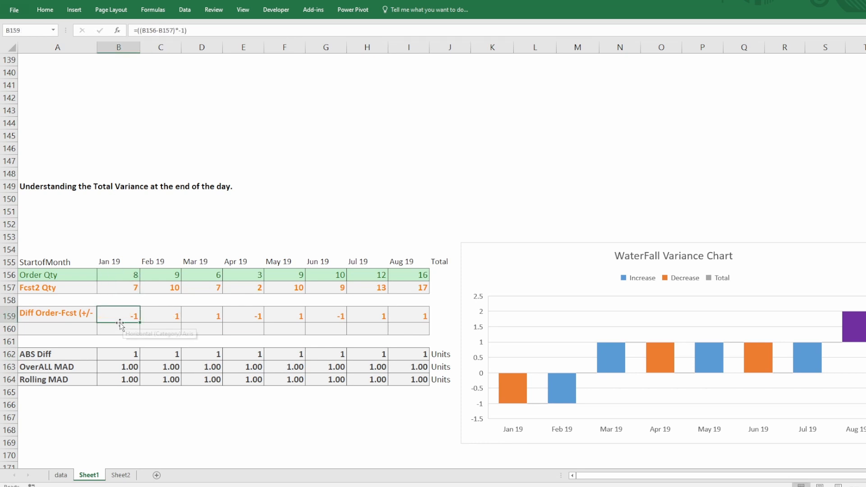
left_click_drag(116, 314, 407, 321)
- Move the WaterFall Variance Chart clear of columns J to M and compare the unit price, total cost M159 and variances B159:I159
left_click_drag(494, 261, 535, 261)
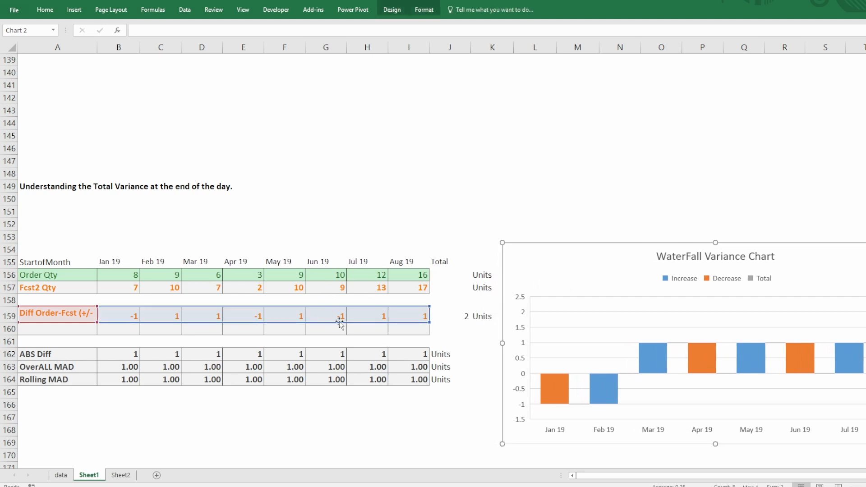
left_click_drag(519, 260, 573, 261)
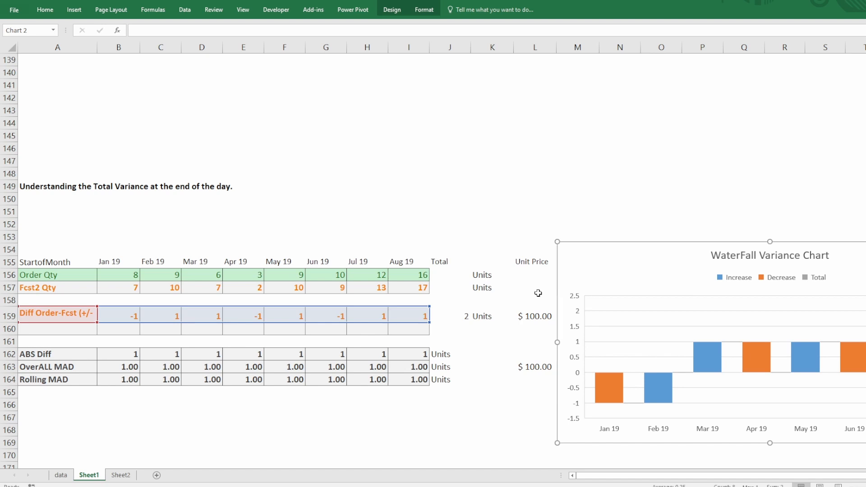
left_click(534, 317)
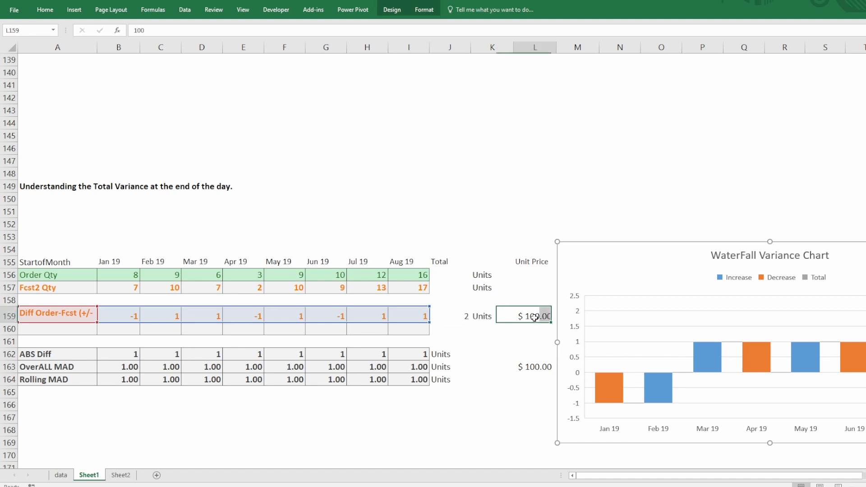
left_click(469, 316)
left_click_drag(595, 261, 632, 253)
left_click(580, 317)
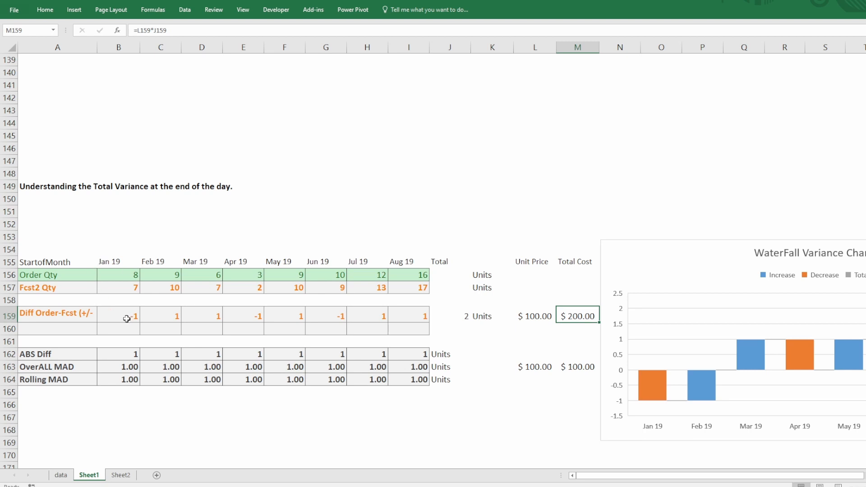
left_click_drag(126, 319, 408, 318)
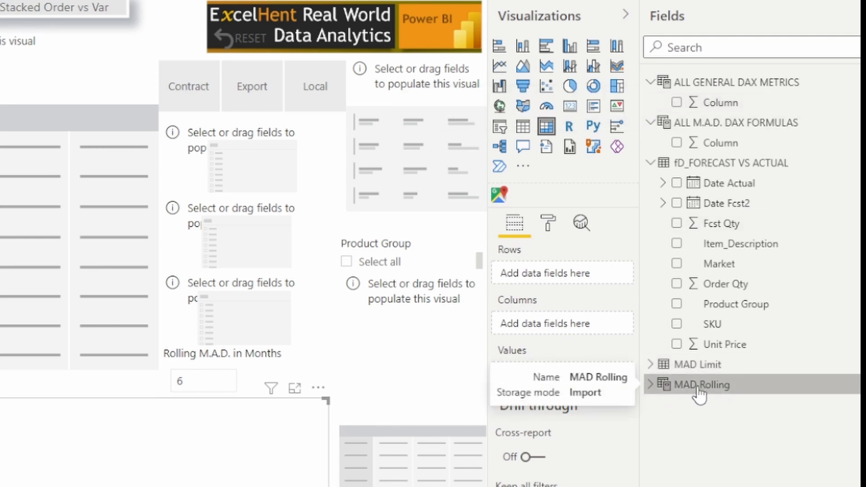
- In Power BI Desktop, switch to the data view and display the fD_FORECAST VS ACTUAL table with its fields expanded
left_click(644, 388)
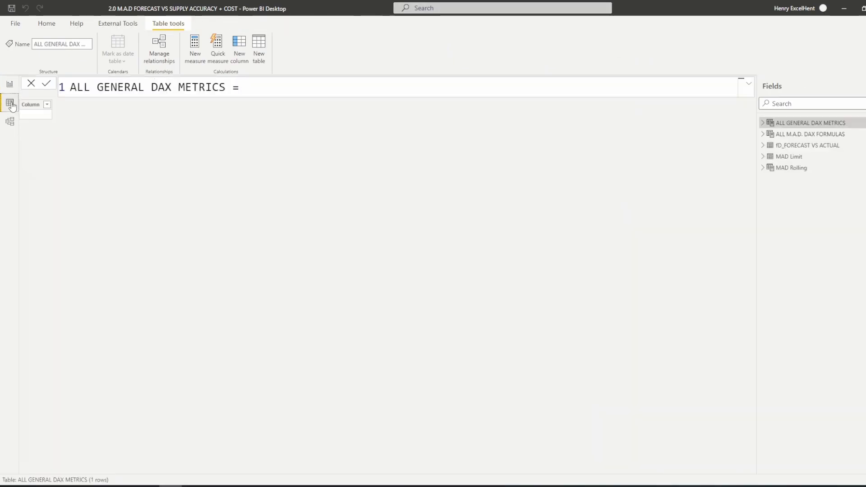
left_click(9, 103)
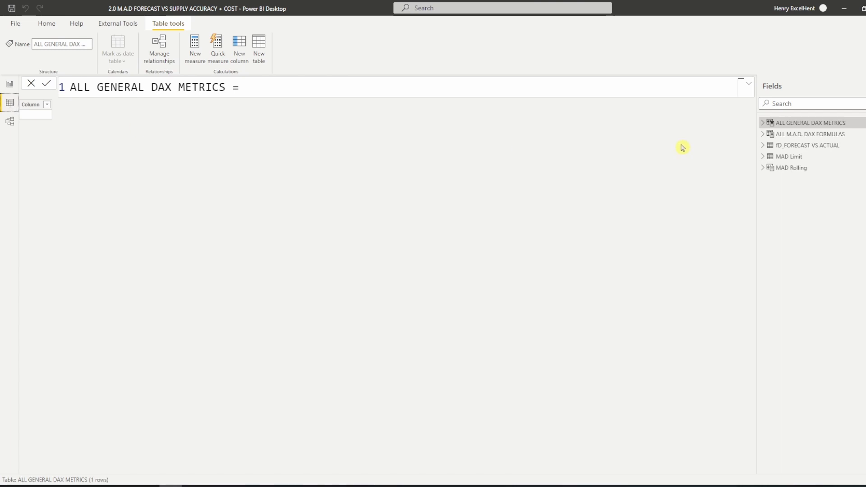
left_click(766, 146)
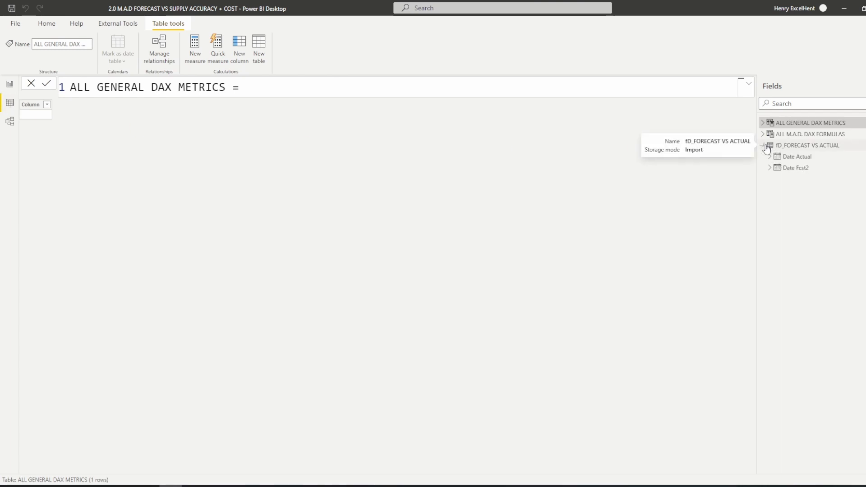
left_click(798, 146)
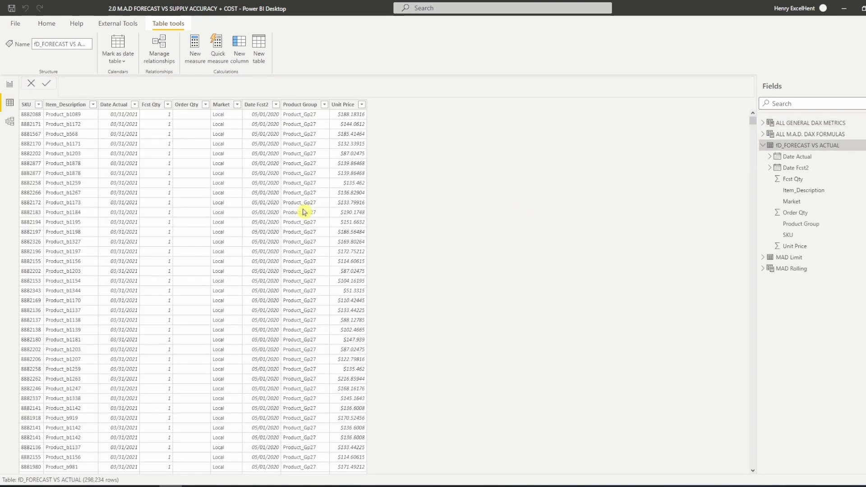
- Review every column of the fD_FORECAST VS ACTUAL table in turn, from SKU to Unit Price, and look at the MAD Limit table
left_click(26, 105)
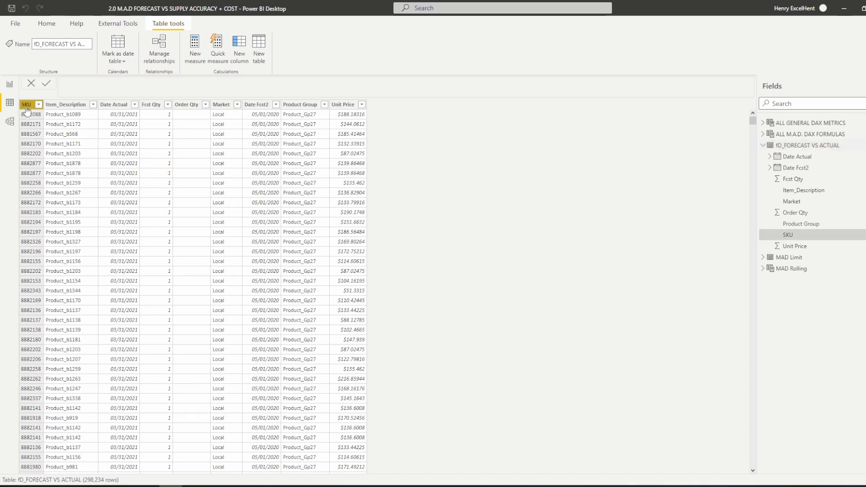
left_click(70, 107)
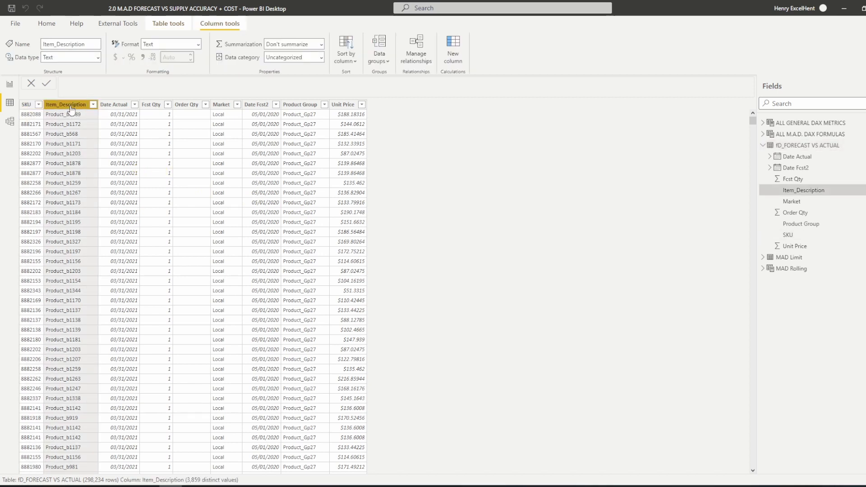
left_click(113, 105)
left_click(151, 104)
left_click(192, 108)
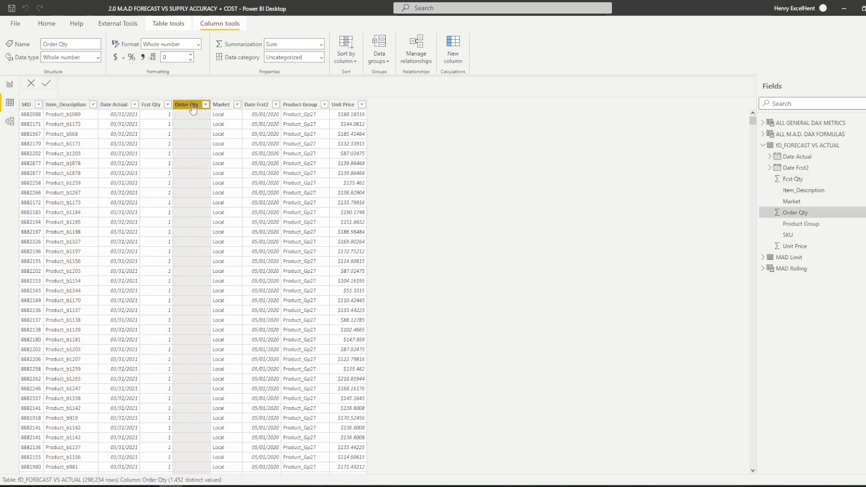
left_click(222, 107)
left_click(257, 107)
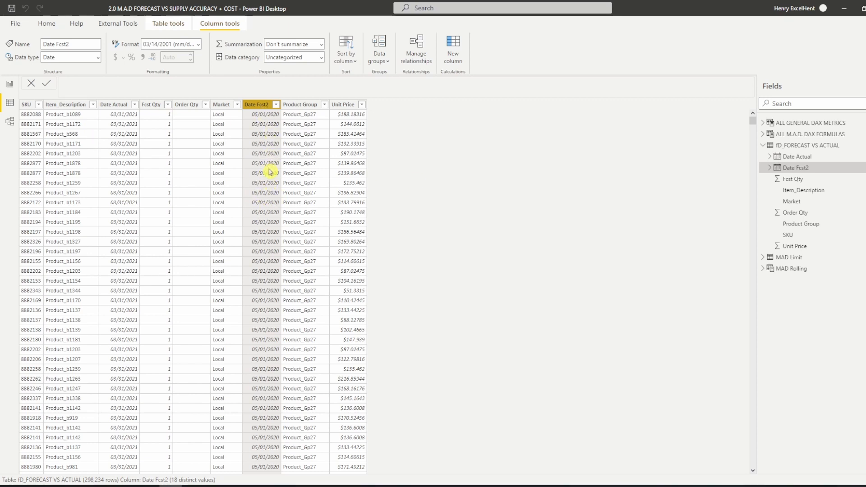
left_click(306, 106)
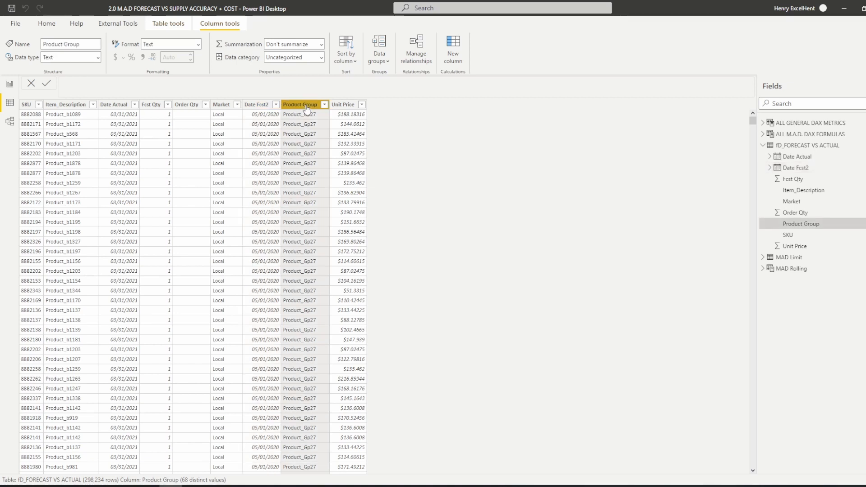
left_click(345, 104)
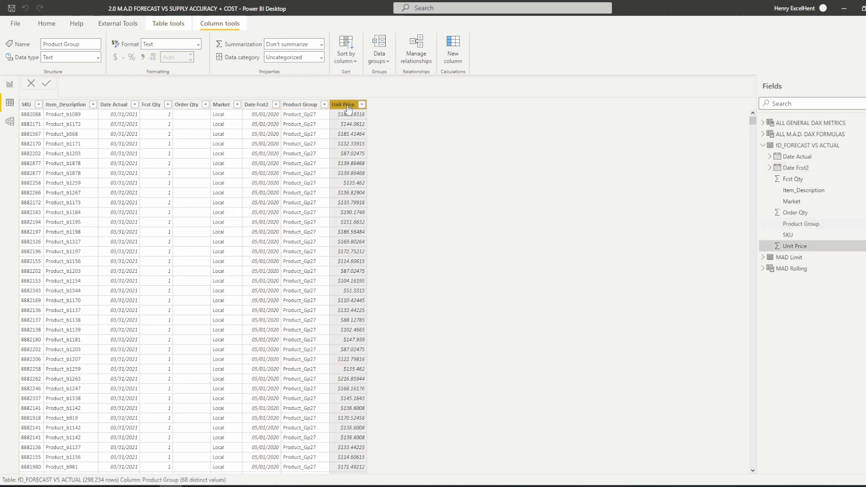
left_click(791, 257)
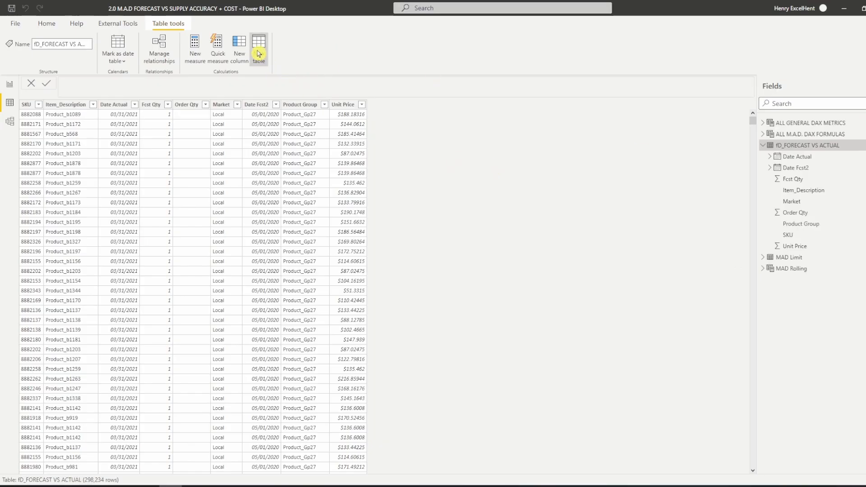
- Create a calculated table named Date_Main and begin its formula with the CALENDAR function on the second line
left_click(259, 53)
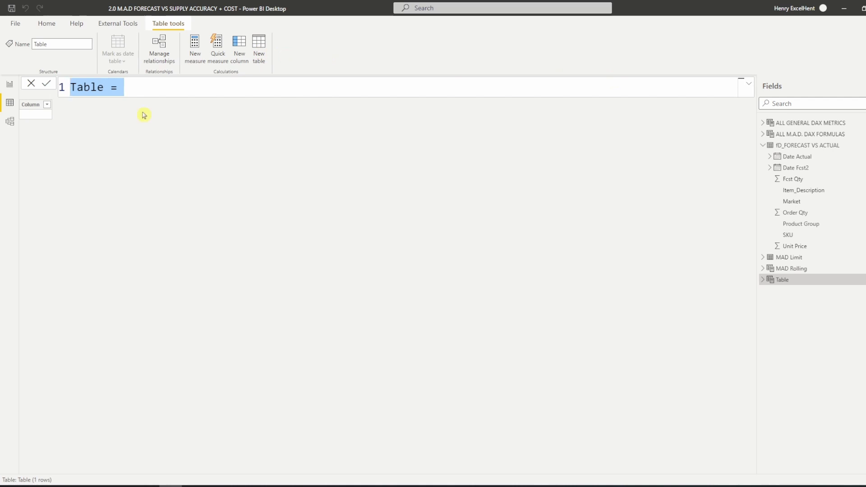
type("Date")
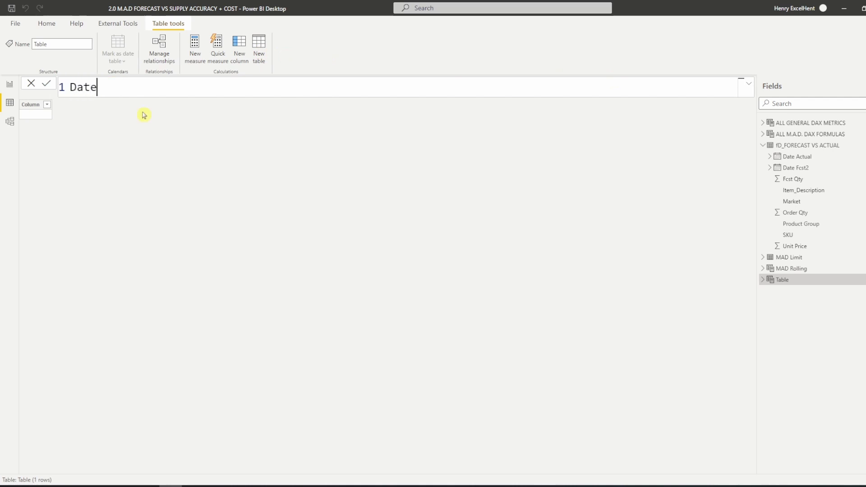
type("_Main =")
key("shift+Return")
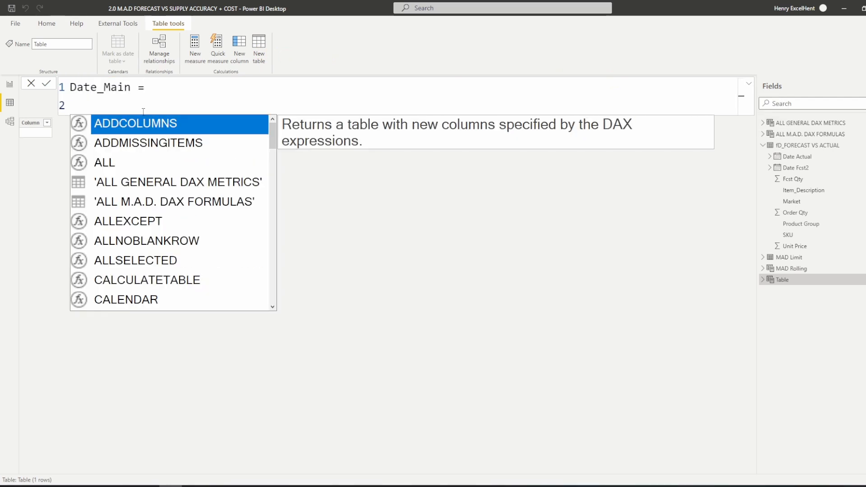
type("Cal")
key("Tab")
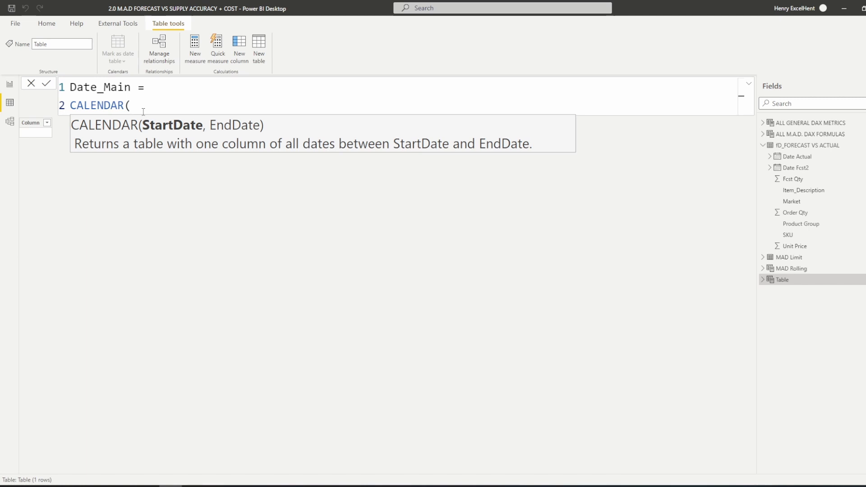
- Enter MINX('fD_FORECAST VS ACTUAL','fD_FORECAST VS ACTUAL'[Date Actual]) as the start date argument of CALENDAR
type("Min")
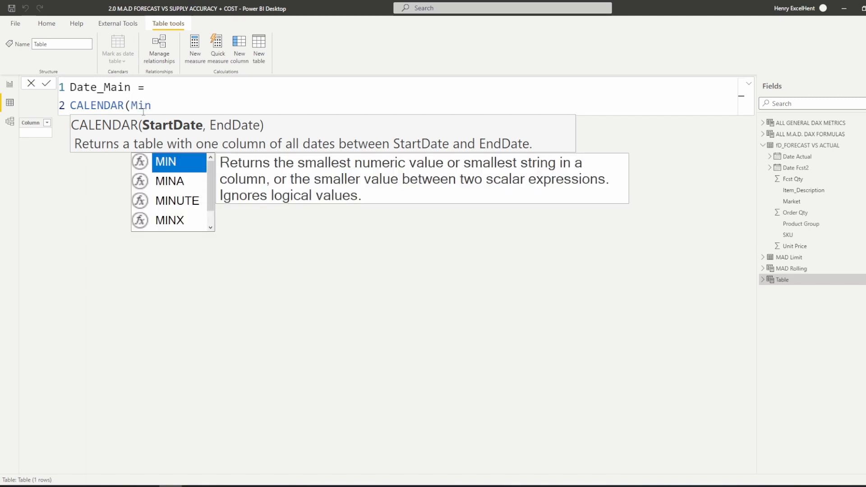
key("Down")
key("Down")
key("Down")
key("Tab")
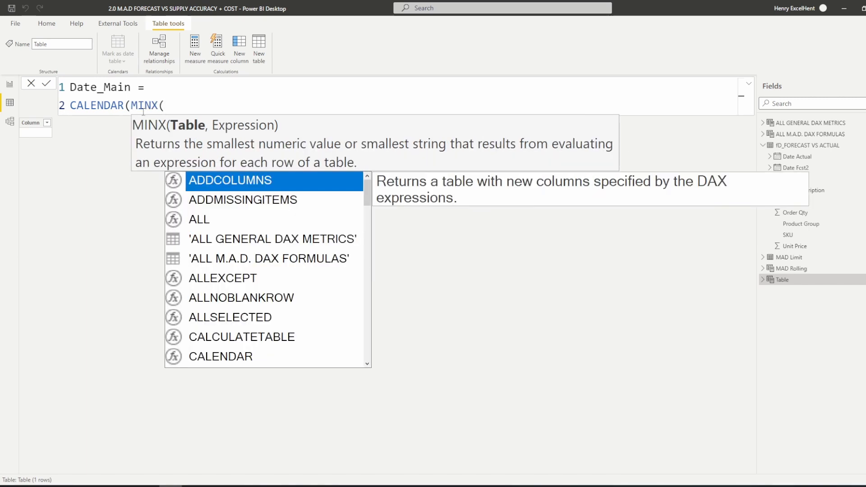
type("fd")
key("Tab")
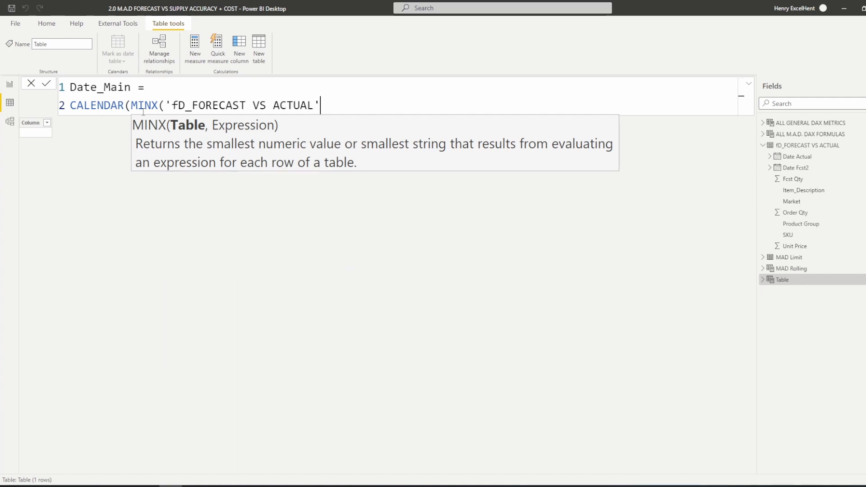
type(",")
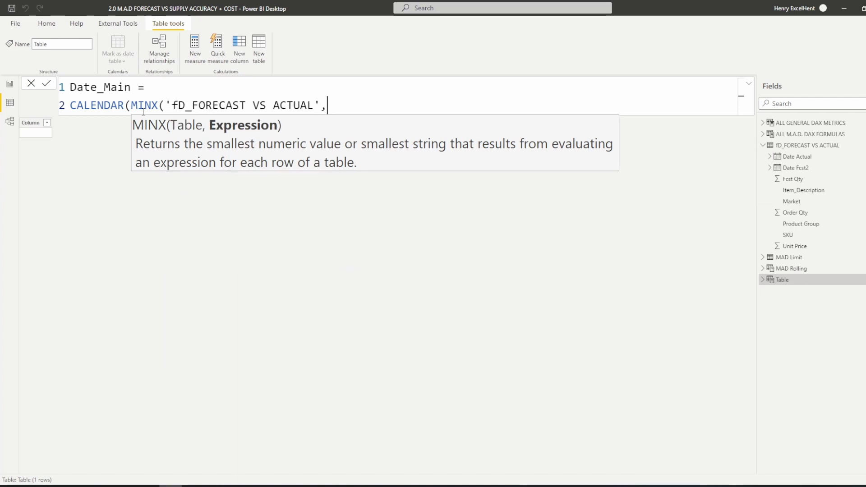
type("fd")
key("Down")
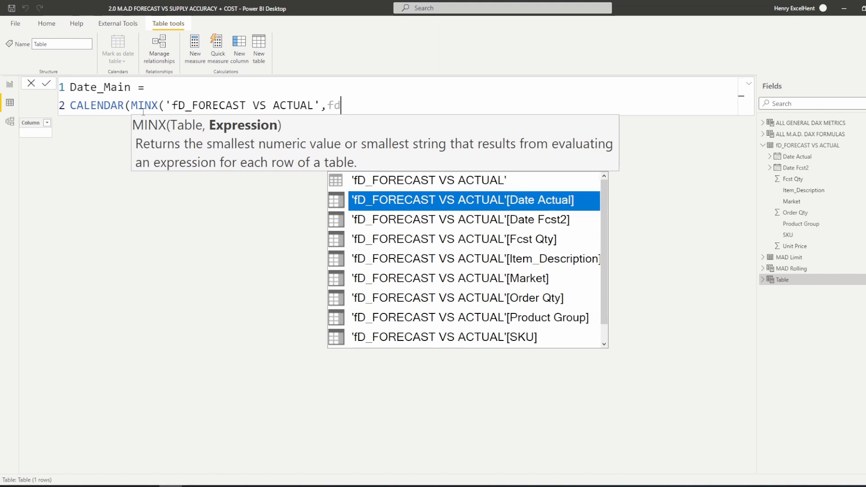
left_click(579, 201)
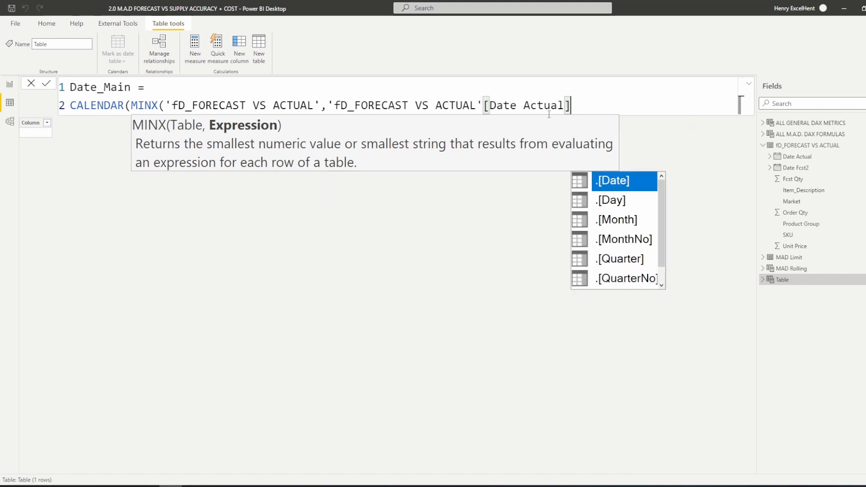
type(")")
- Put the MINX argument on its own line, end it with a comma and add a new line for the end date
left_click(134, 104)
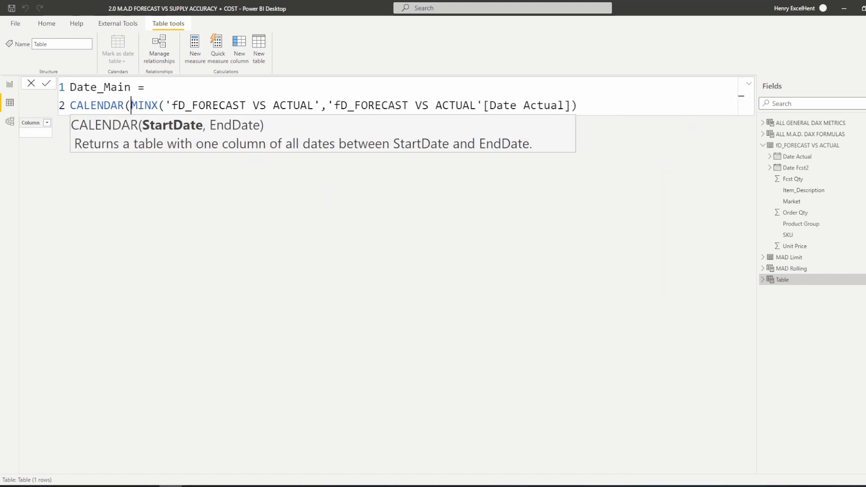
key("shift+Return")
key("End")
type(",")
key("shift+Return")
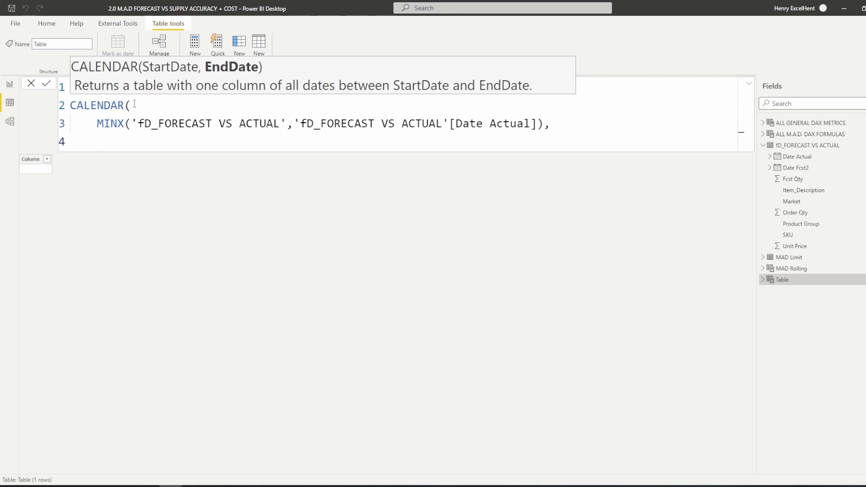
- Enter MAXX('fD_FORECAST VS ACTUAL','fD_FORECAST VS ACTUAL'[Date Actual]) as CALENDAR's end date, close the formula on its own line and commit the Date_Main table
type("MAXX('fD")
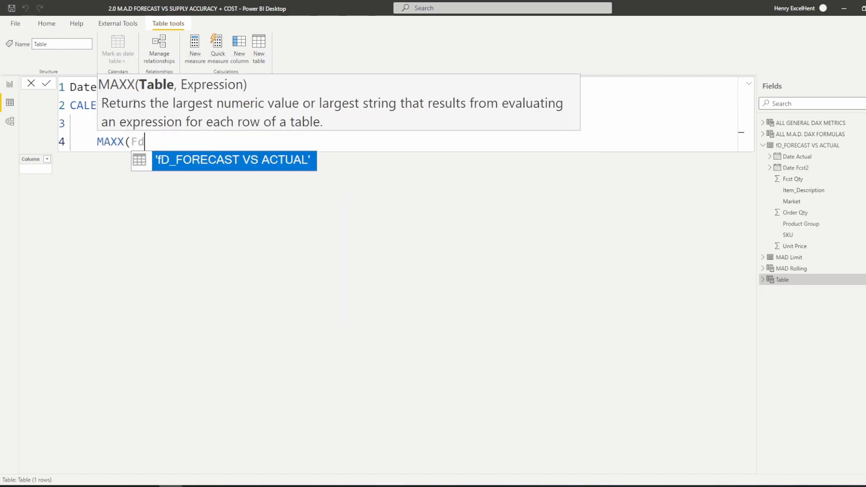
key("Tab")
type(",fd")
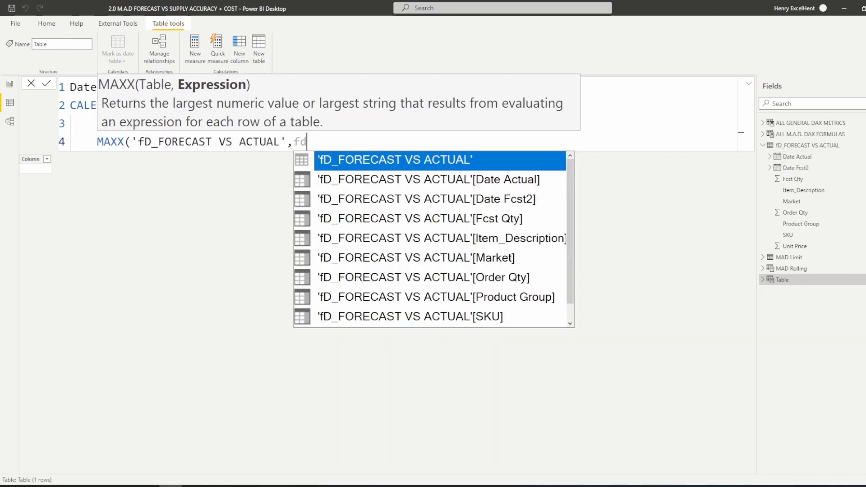
key("Down")
key("Tab")
type(")")
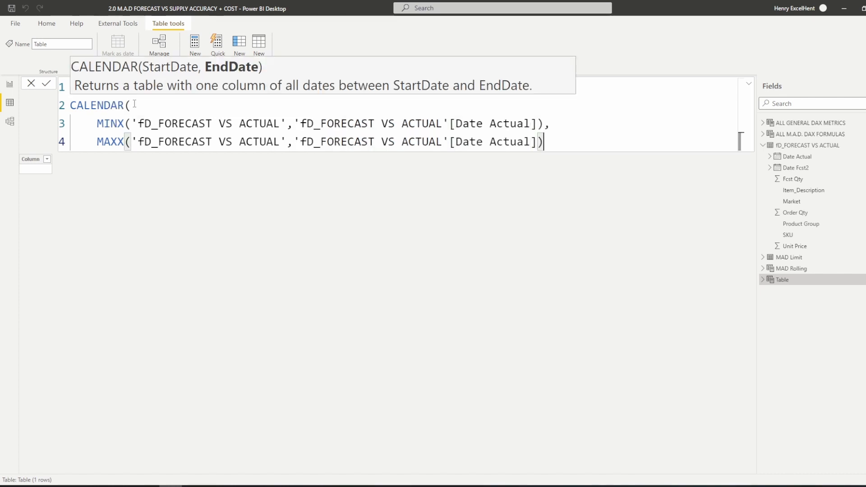
key("shift+Return")
type(")")
key("Return")
- Format the Date column of the Date_Main table as 3/14/2001 (m/d/yyyy)
left_click(54, 177)
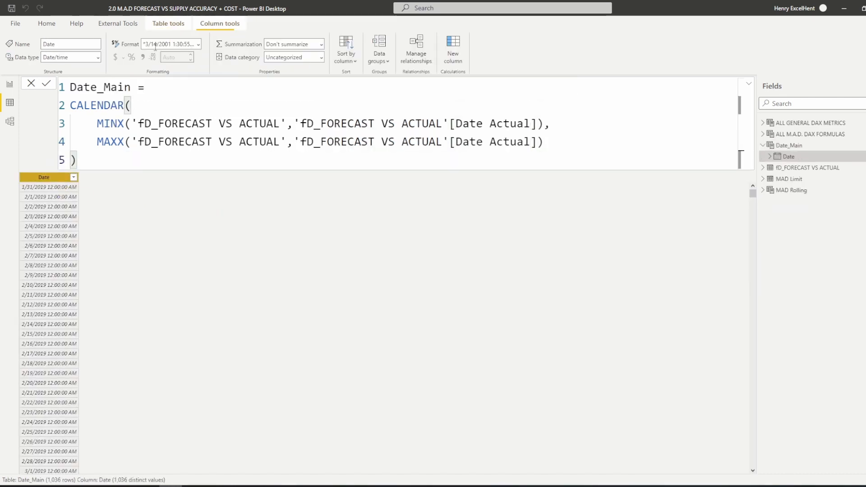
left_click(198, 44)
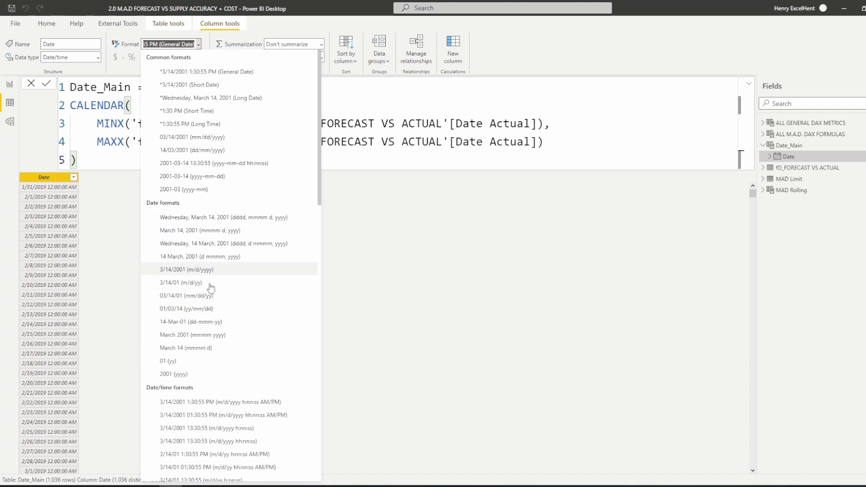
left_click(216, 271)
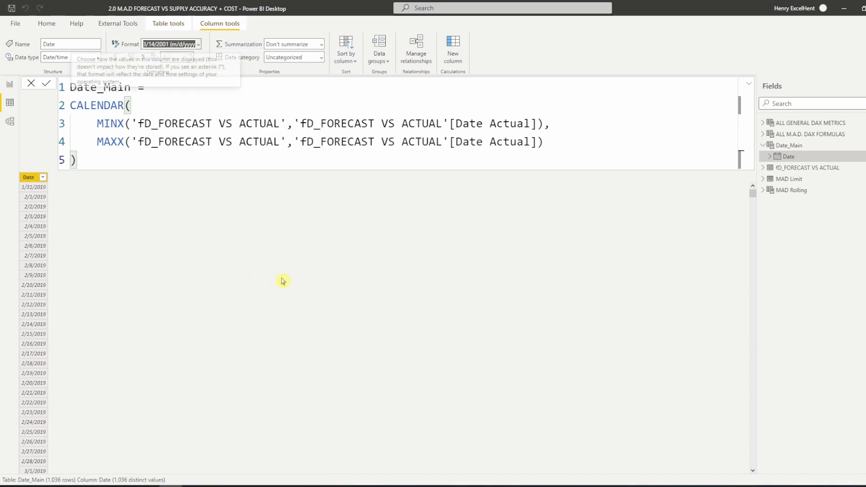
left_click(118, 239)
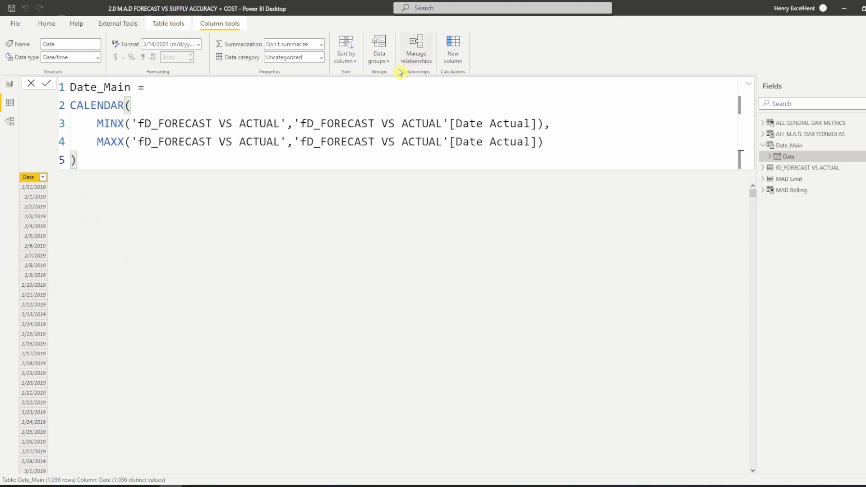
- Add a calculated column named StartofMonth to Date_Main and begin its formula with the STARTOFMONTH function
left_click(455, 56)
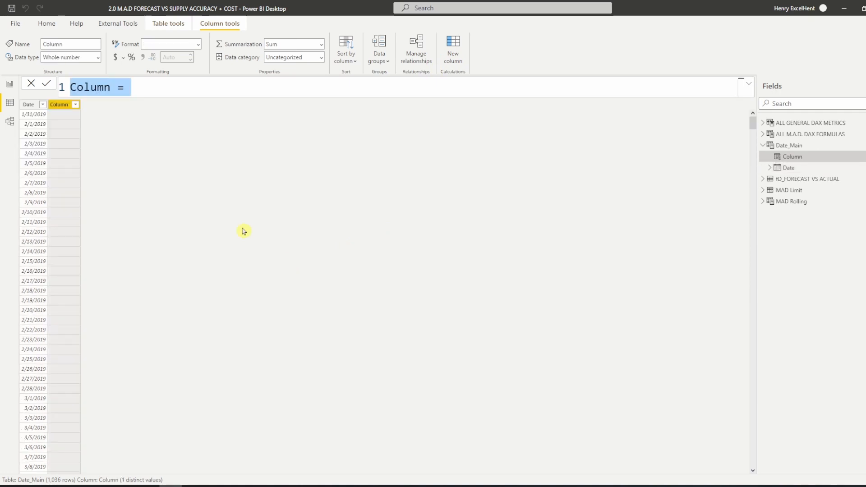
type("StartofMont")
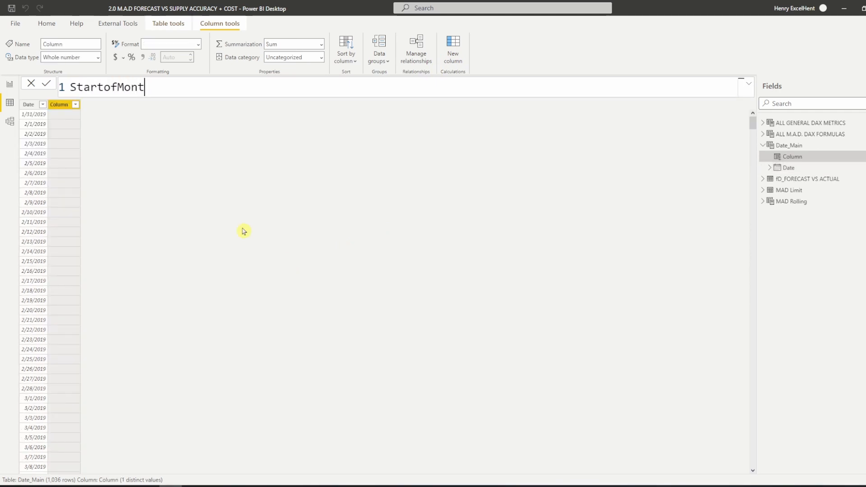
type("h=Start")
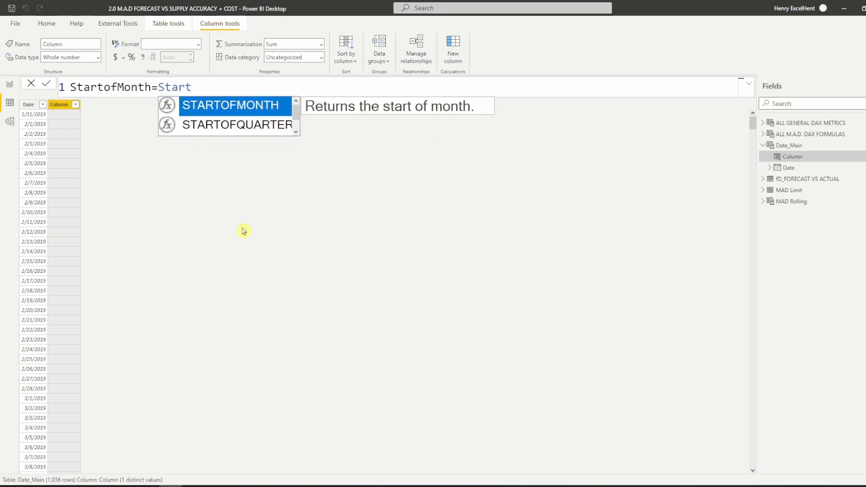
key("Tab")
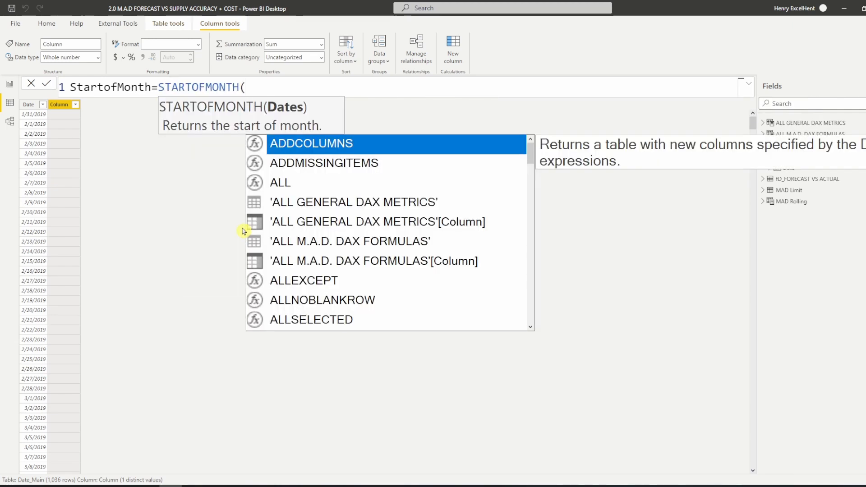
- Use Date_Main[Date] as the STARTOFMONTH argument, close the parenthesis and commit the StartofMonth column
key("Down")
key("Down")
key("Down")
key("Down")
key("Down")
key("Down")
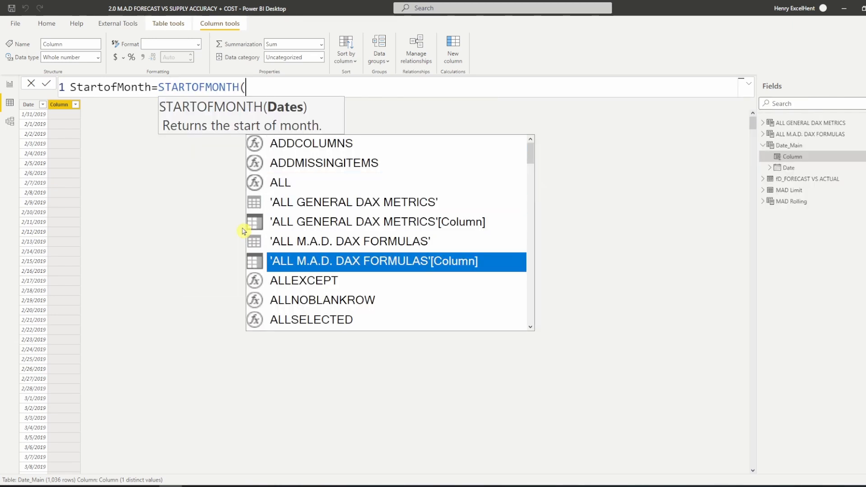
type("date")
key("Down")
key("Down")
key("Down")
key("Down")
key("Down")
key("Down")
key("Down")
key("Down")
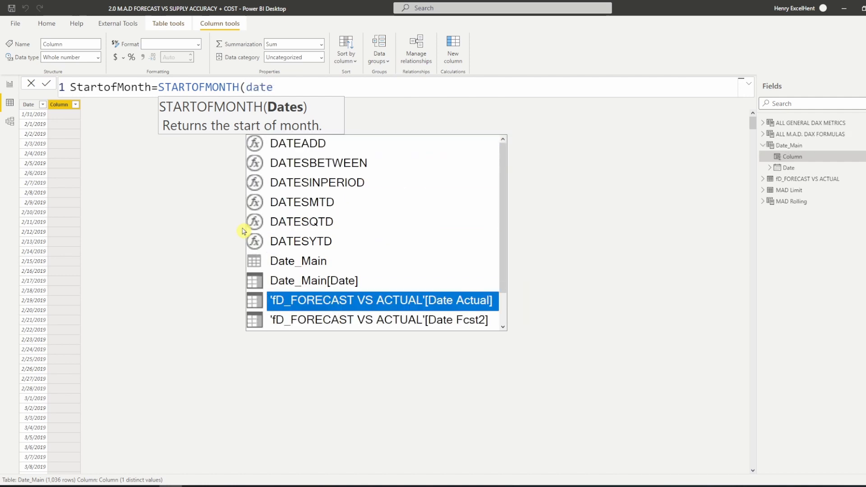
key("Up")
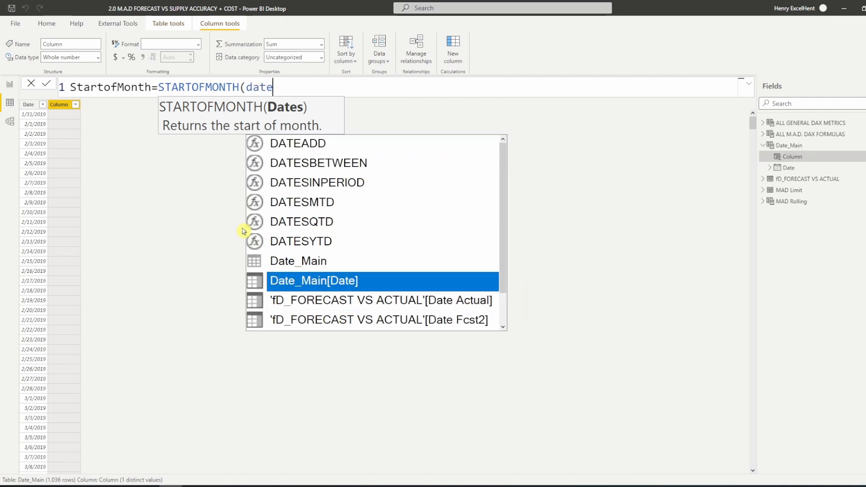
key("Tab")
type(")")
key("Return")
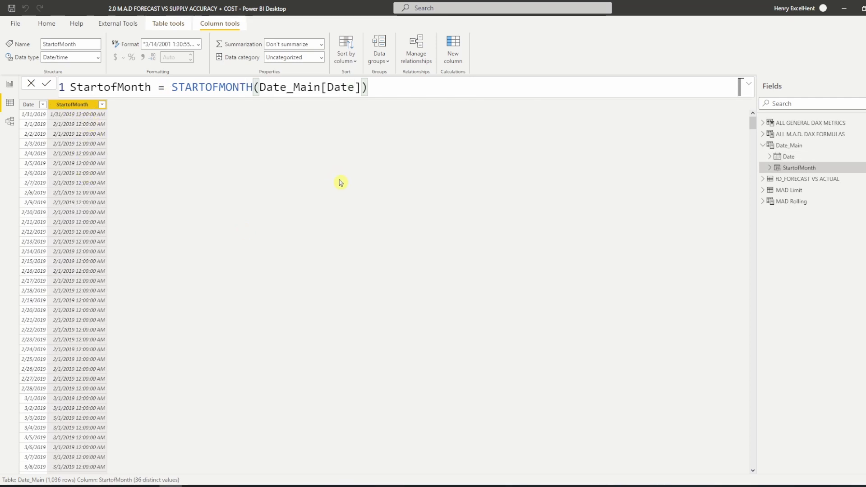
- Check the Date Fcst2 field, create a calculated table named Date_FCST and begin its formula with CALENDAR on the second line
left_click(762, 180)
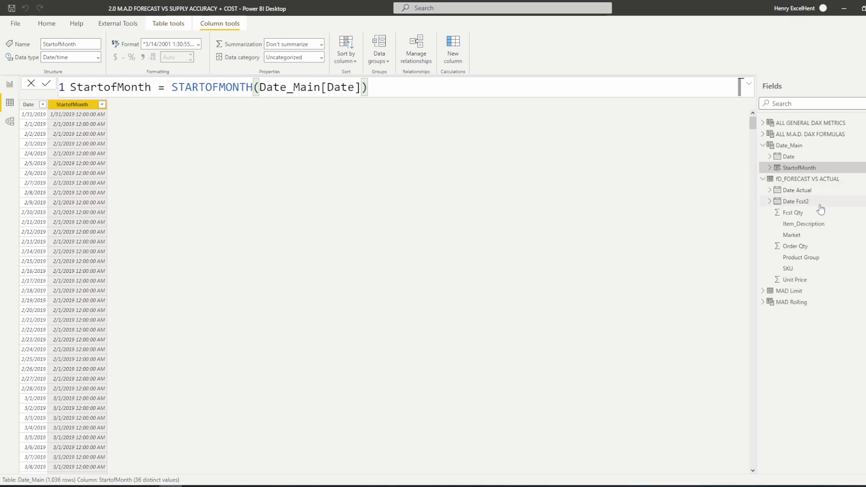
left_click(800, 204)
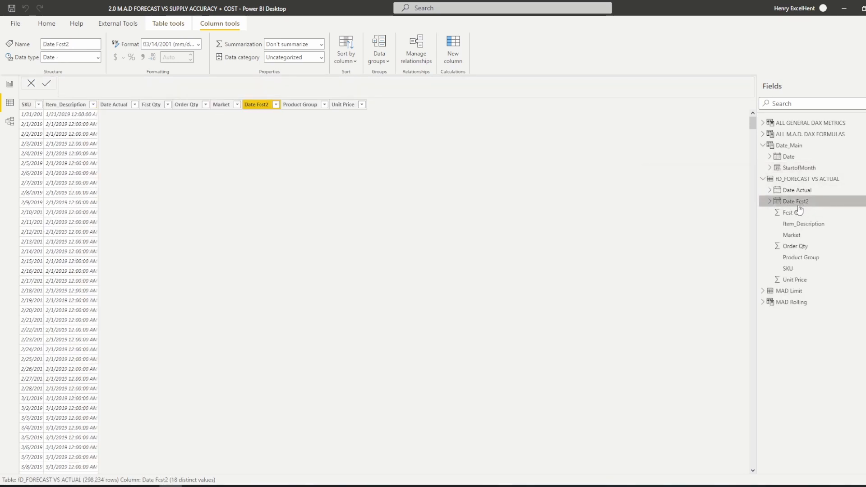
left_click(457, 51)
left_click(258, 45)
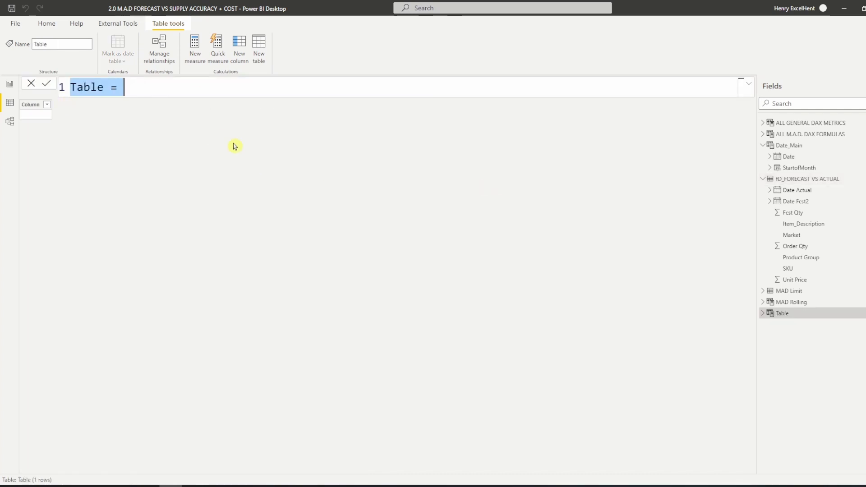
type("Date_FCST =")
key("shift+Return")
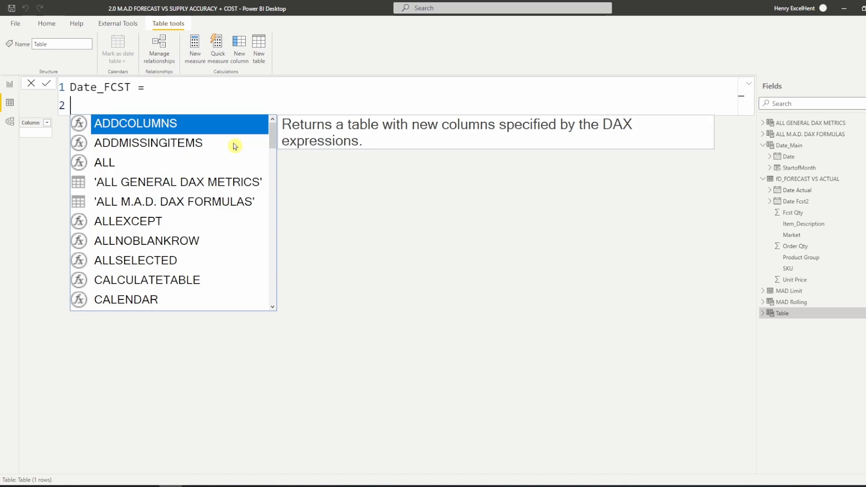
type("Cal")
key("Down")
key("Tab")
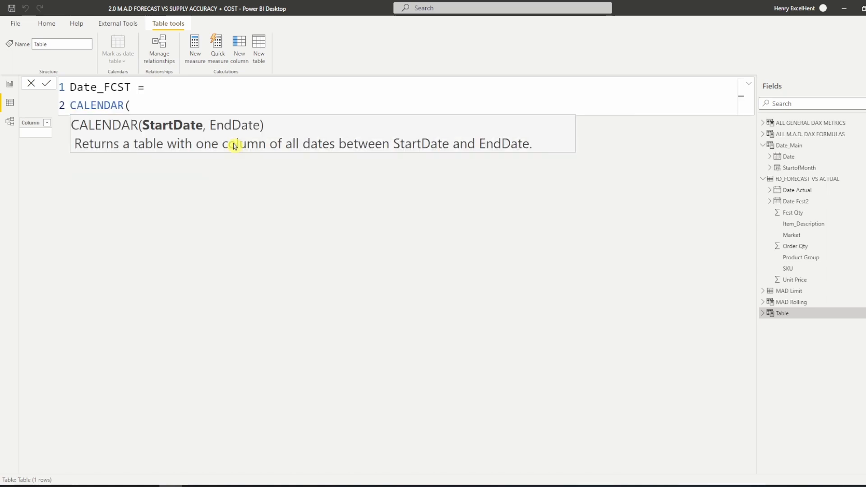
- Enter MINX('fD_FORECAST VS ACTUAL','fD_FORECAST VS ACTUAL'[Date Fcst2]) on its own line as the start date, followed by a comma and a new line
key("shift+Return")
type("MINX")
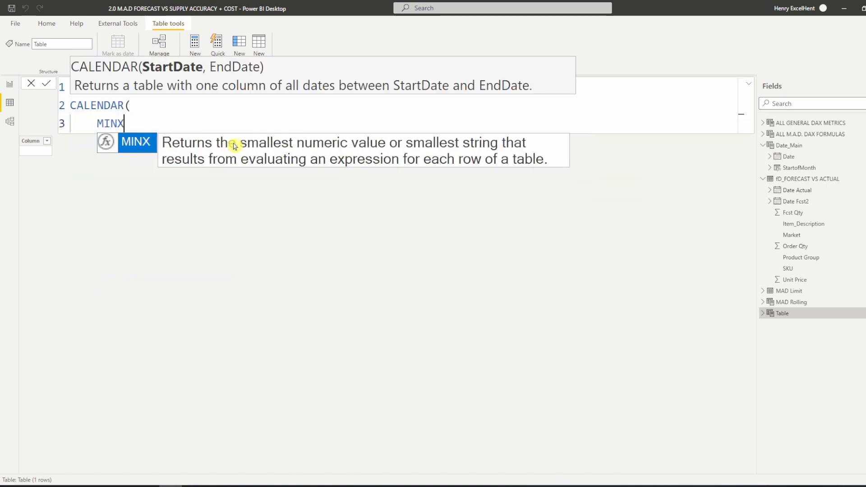
key("Tab")
type("'fd")
key("Tab")
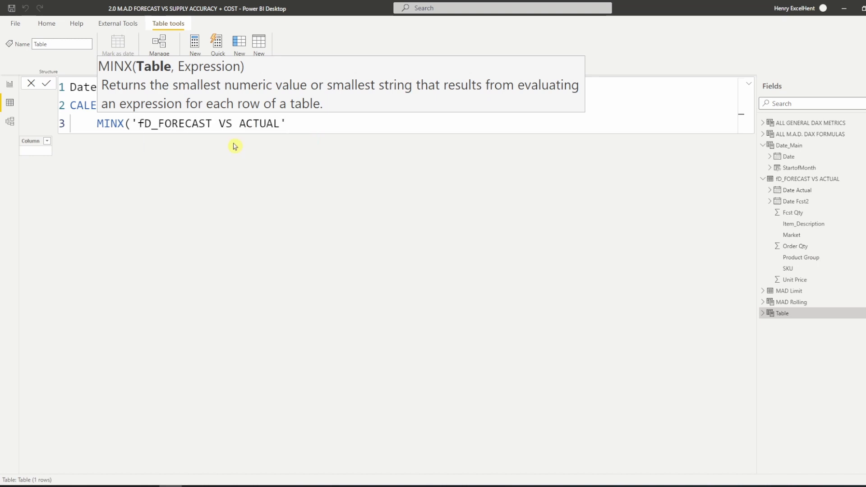
type(",fd")
key("Down")
key("Down")
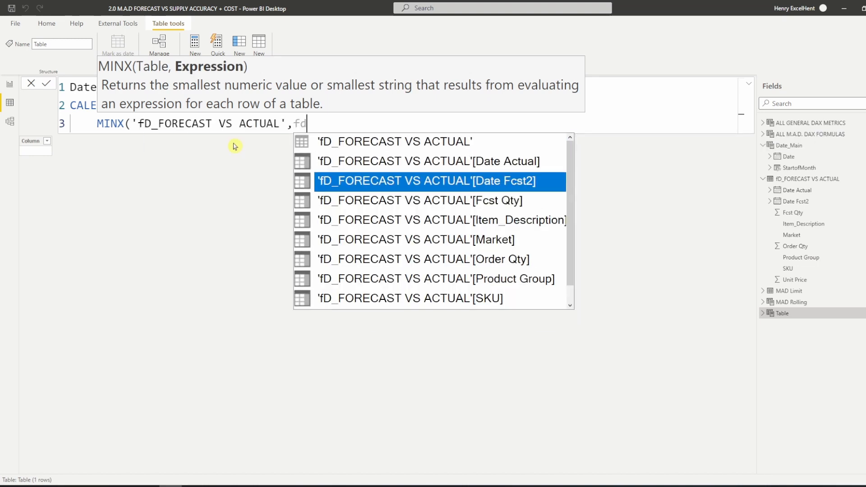
key("Tab")
type("),")
key("Return")
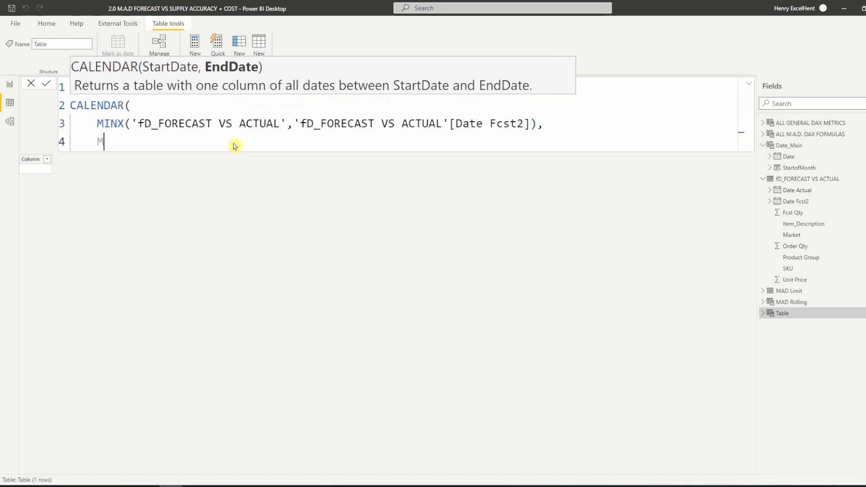
- Enter MAXX('fD_FORECAST VS ACTUAL','fD_FORECAST VS ACTUAL'[Date Fcst2]) as the end date and close the CALENDAR function on a new line
type("MAXX(fd")
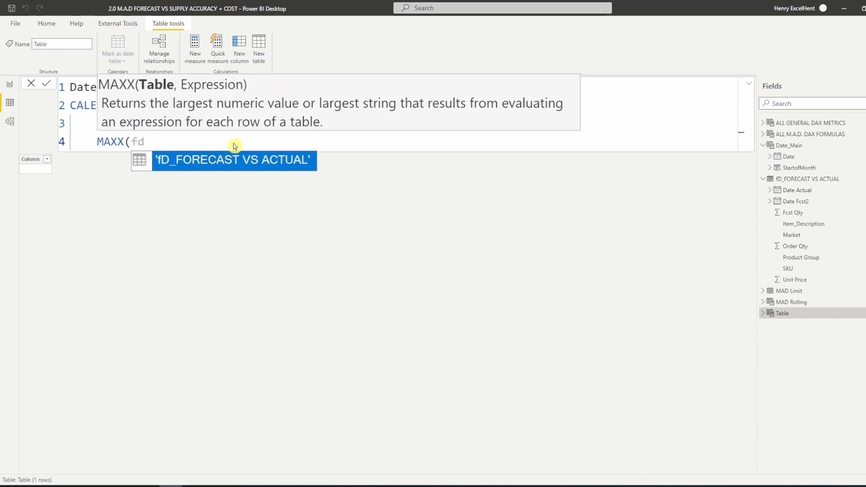
key("Tab")
type(",fd")
key("Down")
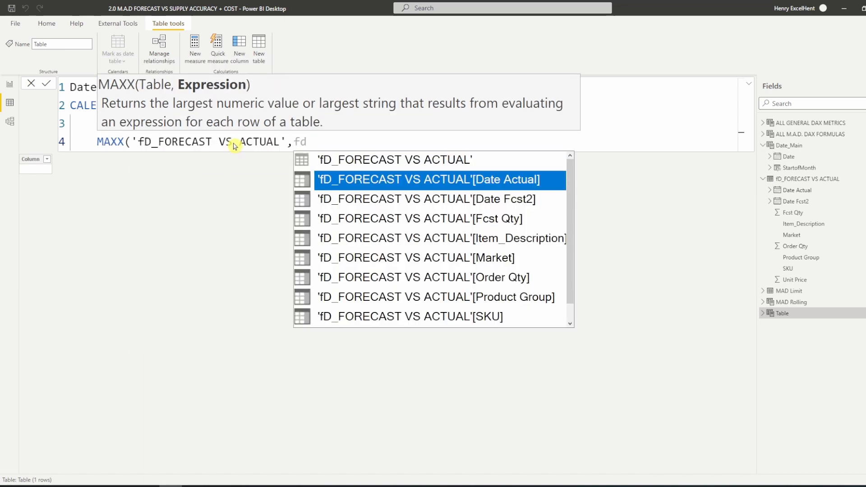
key("Down")
key("Tab")
type(")")
key("Return")
type(")")
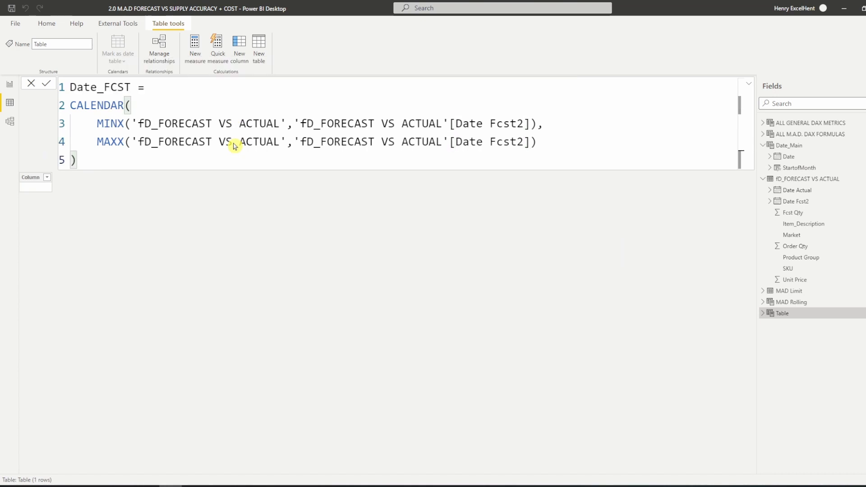
- Commit the Date_FCST table and format its Date column as 3/14/2001 (m/d/yyyy)
key("Return")
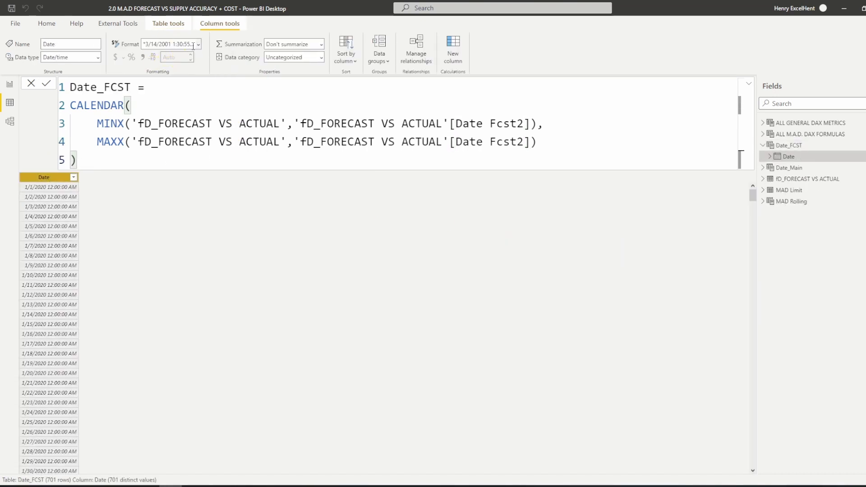
left_click(198, 45)
left_click(214, 274)
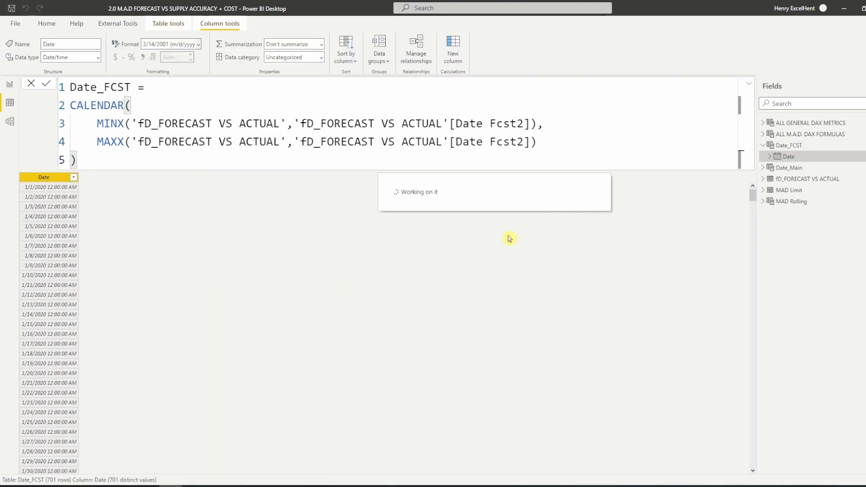
- Add a calculated column named StMoFCST to Date_FCST and begin its formula with the STARTOFMONTH function
left_click(456, 49)
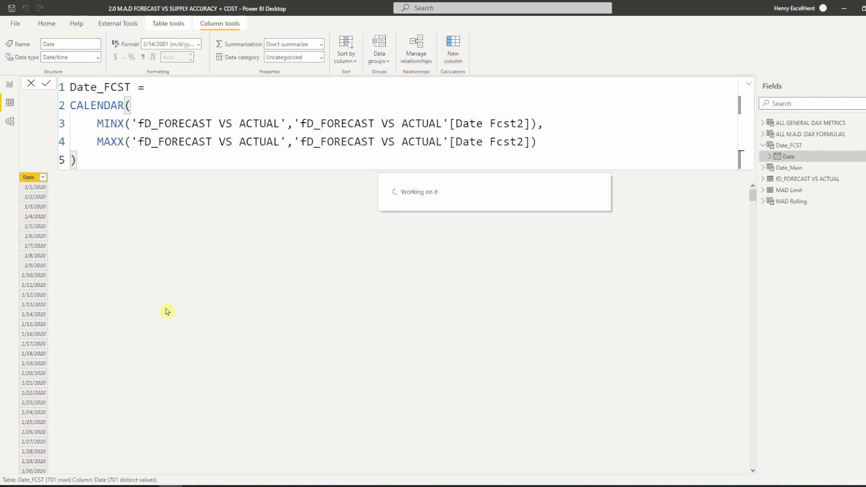
type("St")
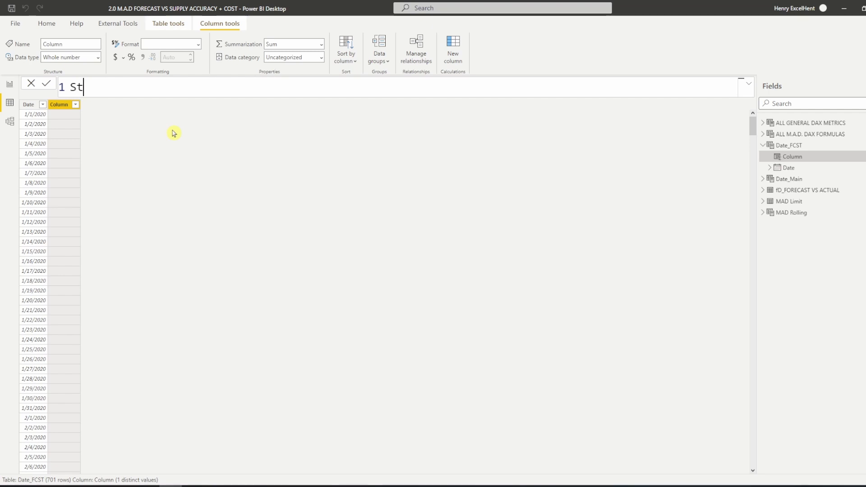
type("MoFCST =star")
key("Tab")
- Use Date_FCST[Date] as the STARTOFMONTH argument, close the parenthesis and commit the StMoFCST column
type("date")
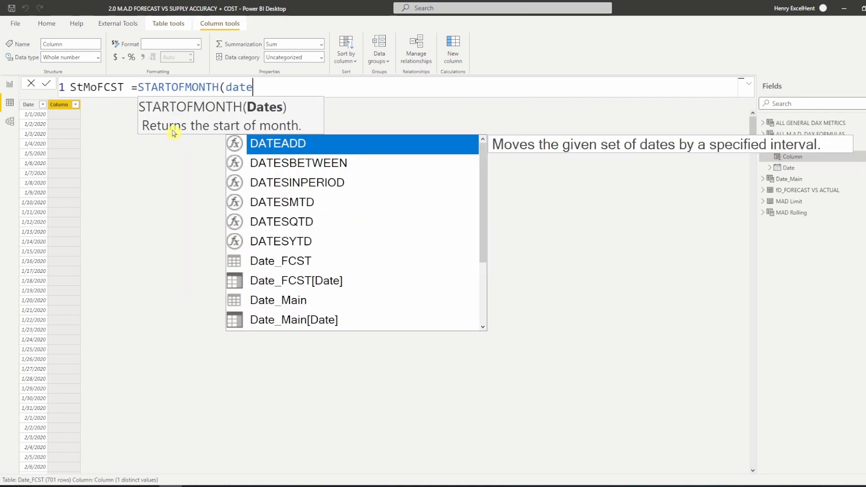
key("Down")
key("Down")
key("Down")
key("Down")
key("Down")
key("Down")
key("Down")
key("Tab")
type(")")
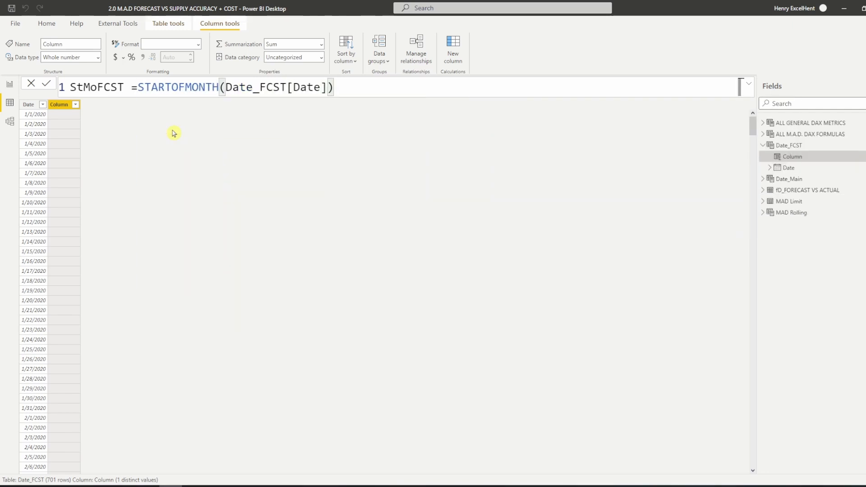
key("Return")
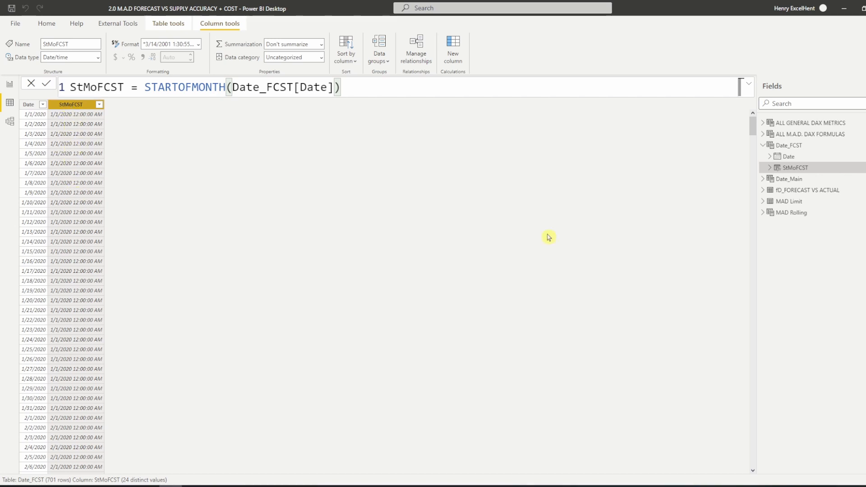
- In the model diagram, move the Date_Main and Date_FCST tables beside the fD_FORECAST VS ACTUAL table, Date_Main above Date_FCST
left_click(9, 121)
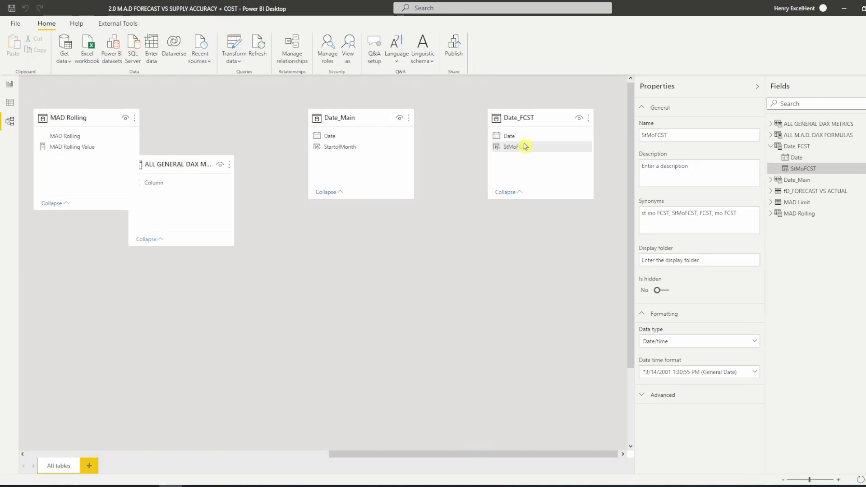
left_click_drag(534, 118, 137, 244)
left_click_drag(360, 456, 242, 460)
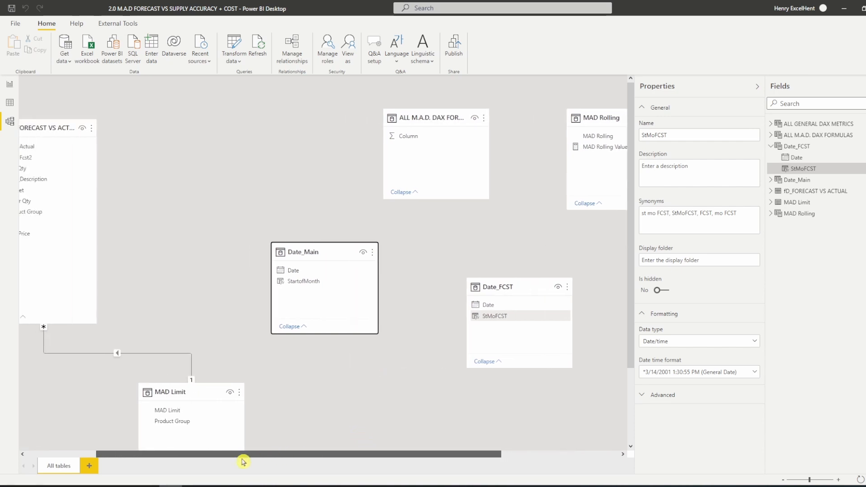
left_click_drag(329, 252, 190, 114)
left_click_drag(506, 291, 149, 232)
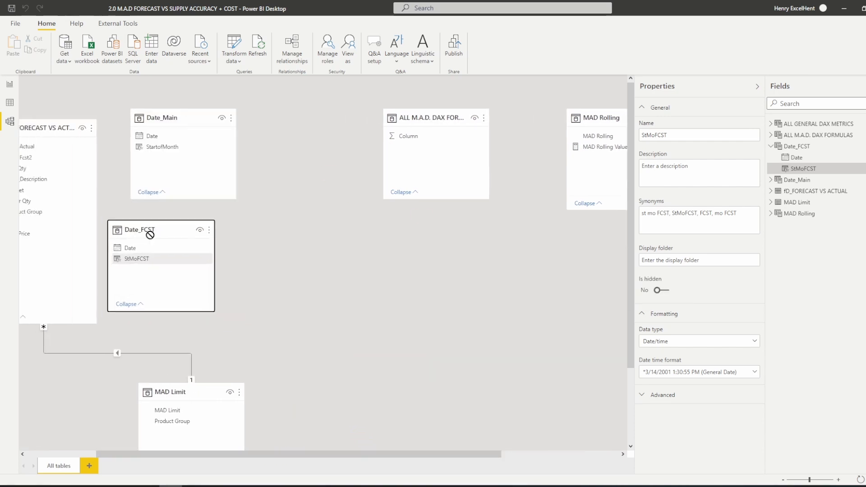
left_click_drag(280, 455, 183, 454)
left_click_drag(277, 145, 270, 145)
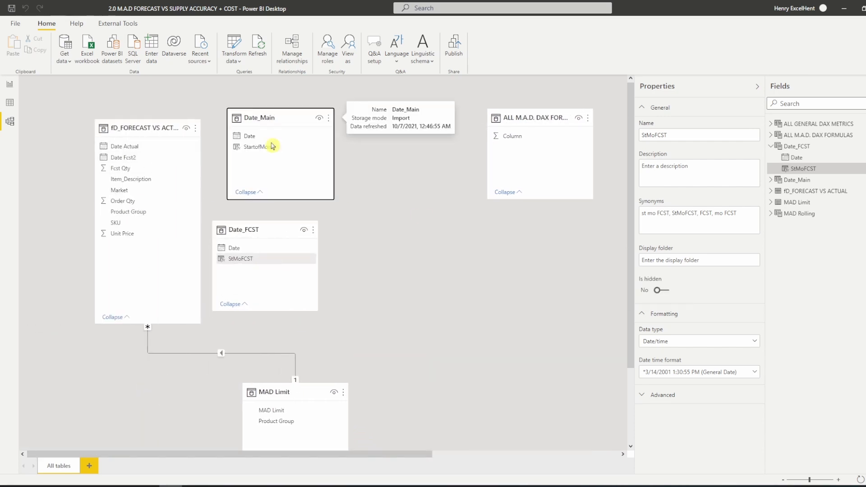
left_click_drag(255, 226, 282, 232)
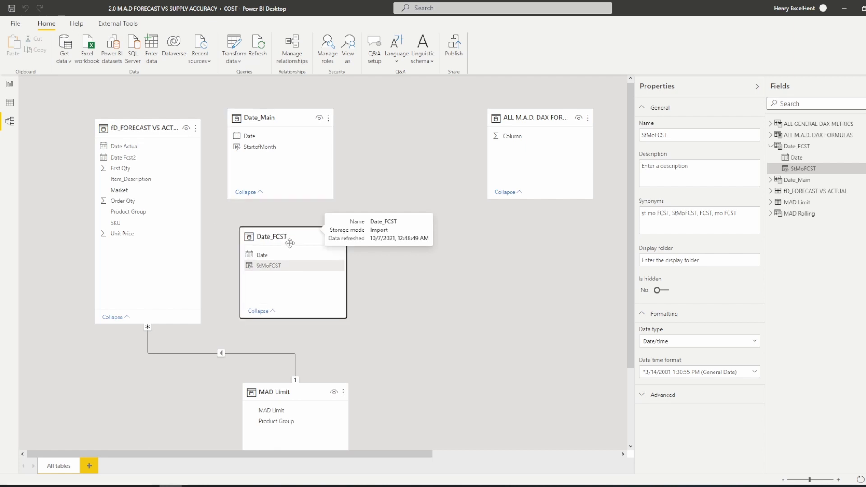
- Relate Date_Main[Date] to Date Actual and Date_FCST[Date] to Date Fcst2 in the fD_FORECAST VS ACTUAL table
left_click(266, 255)
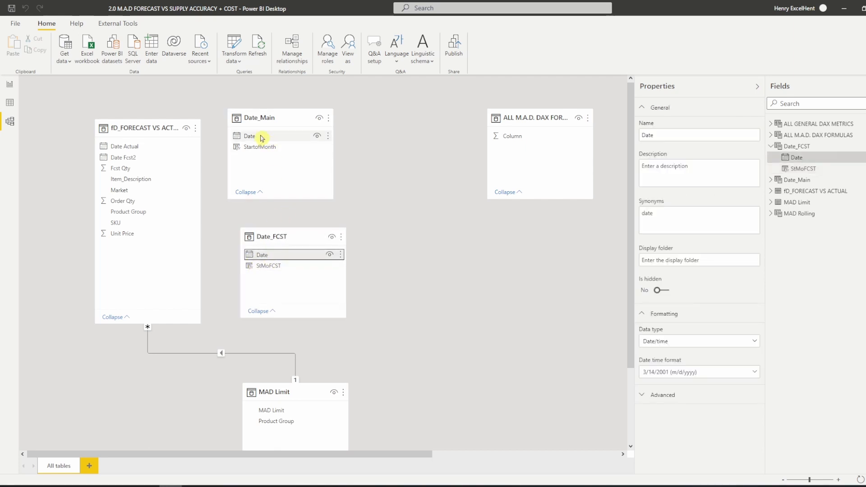
left_click_drag(261, 138, 140, 147)
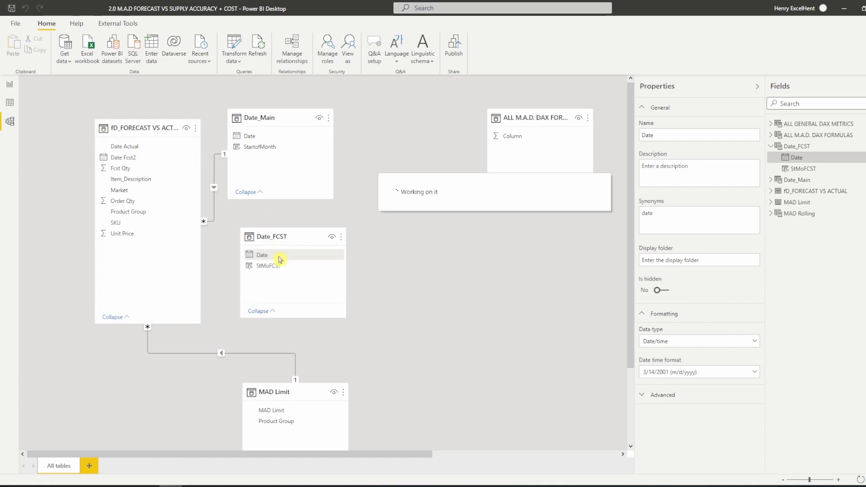
left_click_drag(280, 259, 132, 169)
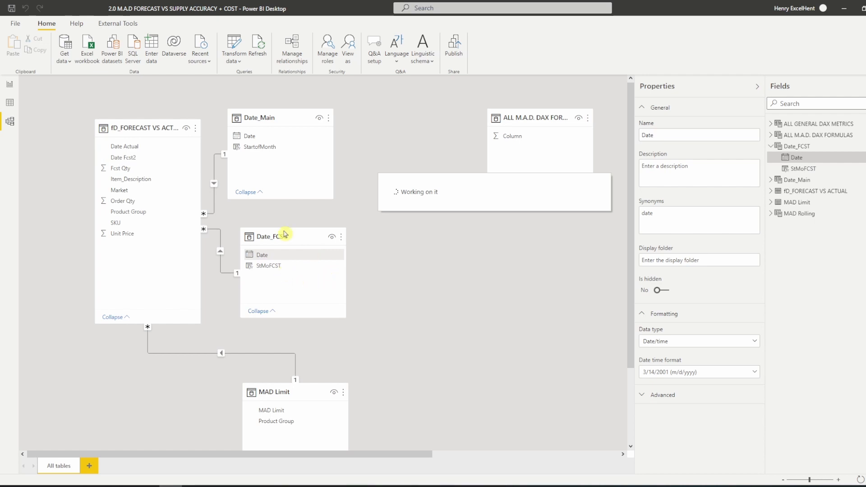
- Give the StartofMonth column of Date_Main the custom date format mmm"'"yy
left_click(265, 151)
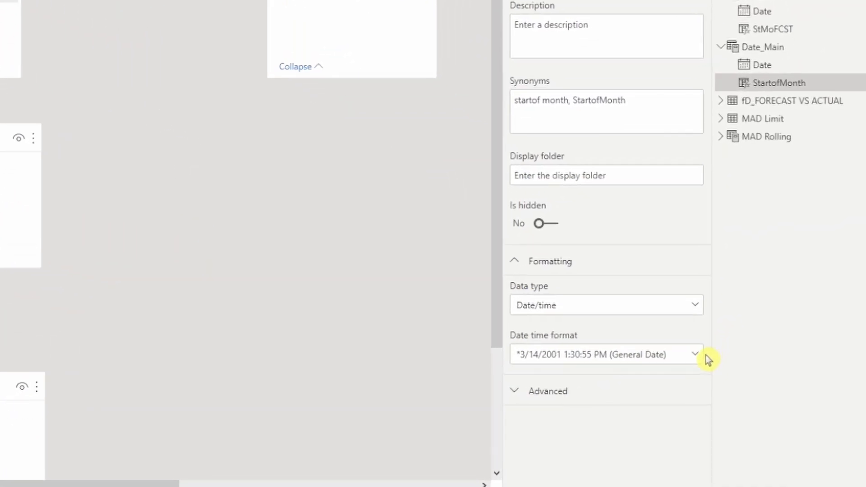
left_click(699, 355)
left_click(567, 187)
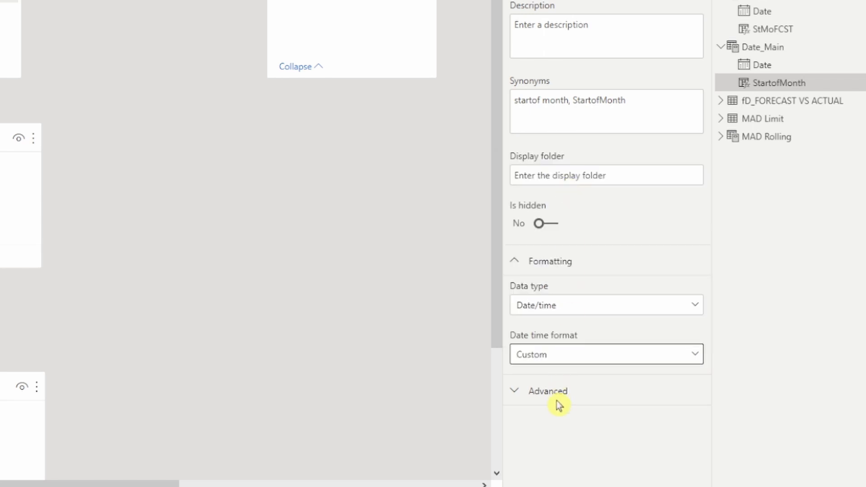
left_click_drag(602, 431, 432, 432)
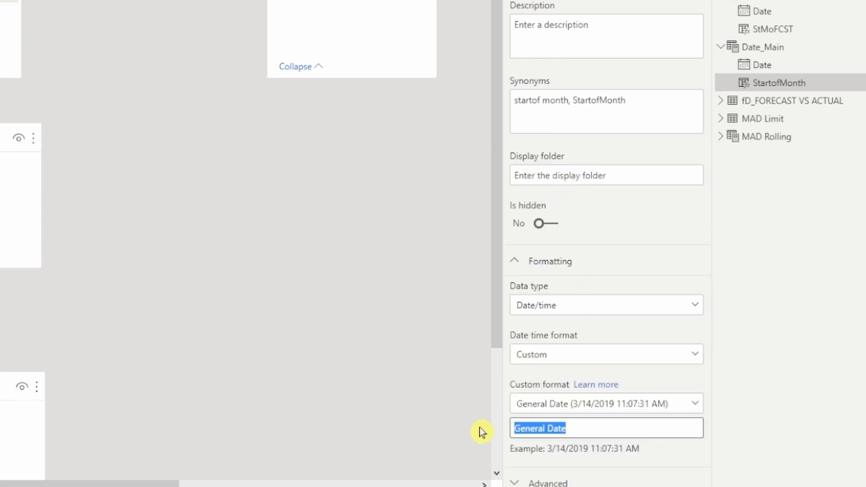
key("BackSpace")
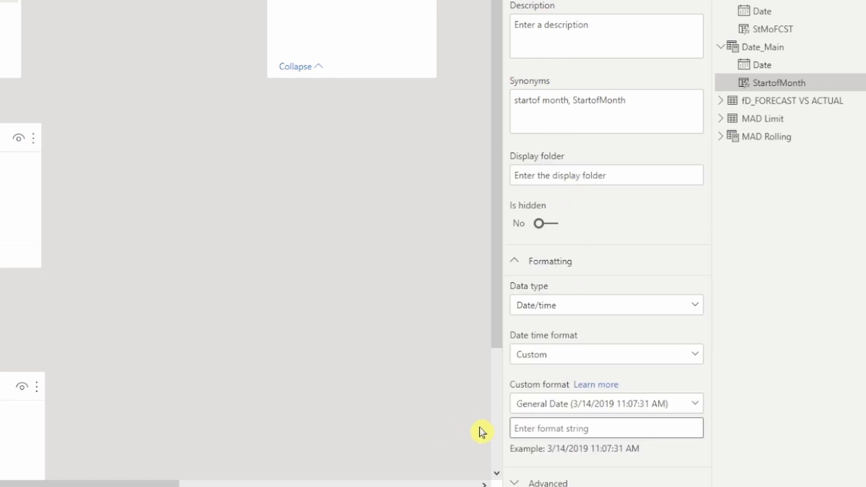
type("mmm\"")
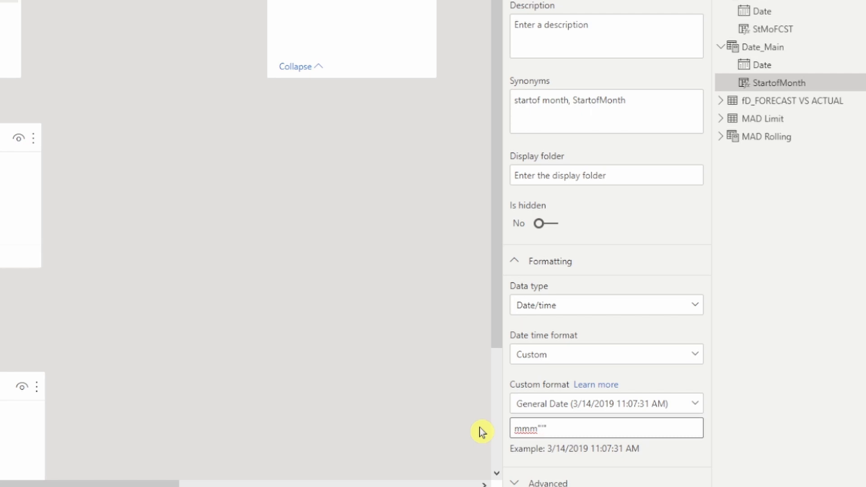
type("\"yy")
key("Return")
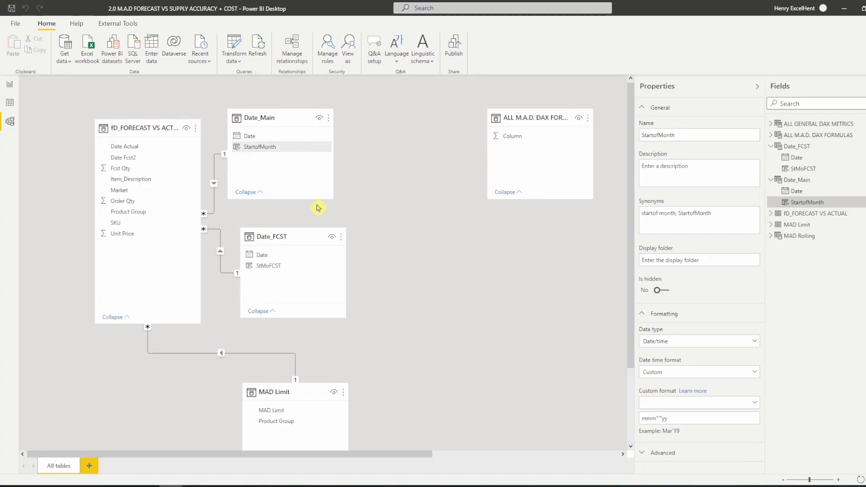
- Give the StMoFCST column of Date_FCST the custom date format mmm"'"yy
left_click(268, 266)
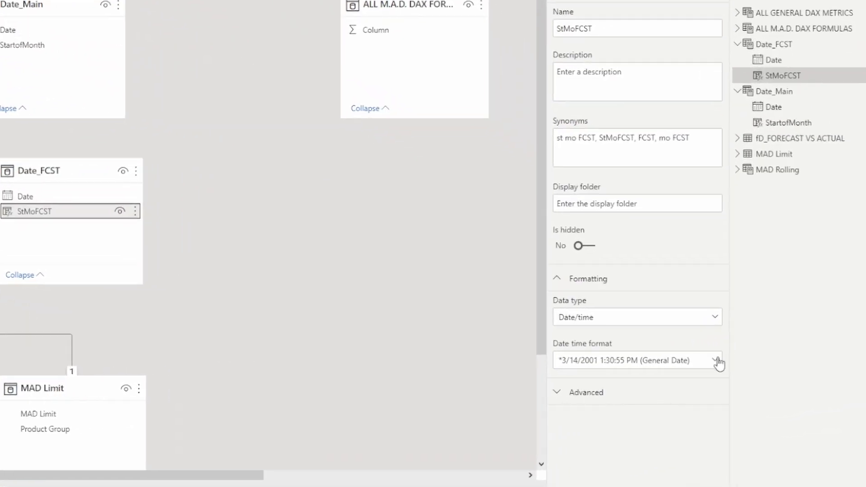
left_click(717, 361)
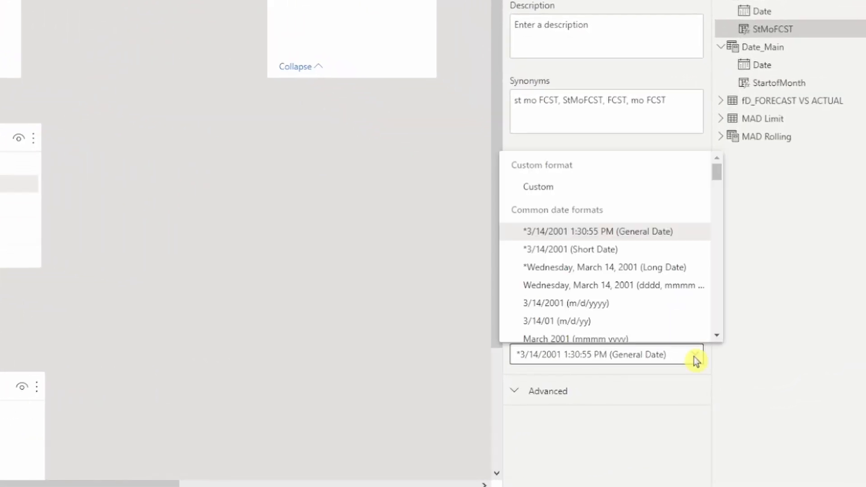
left_click(626, 212)
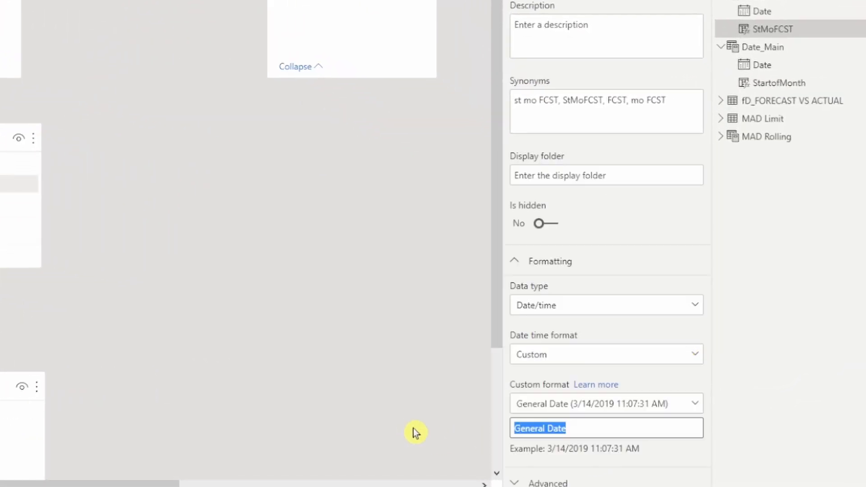
type("mmm\"'\"")
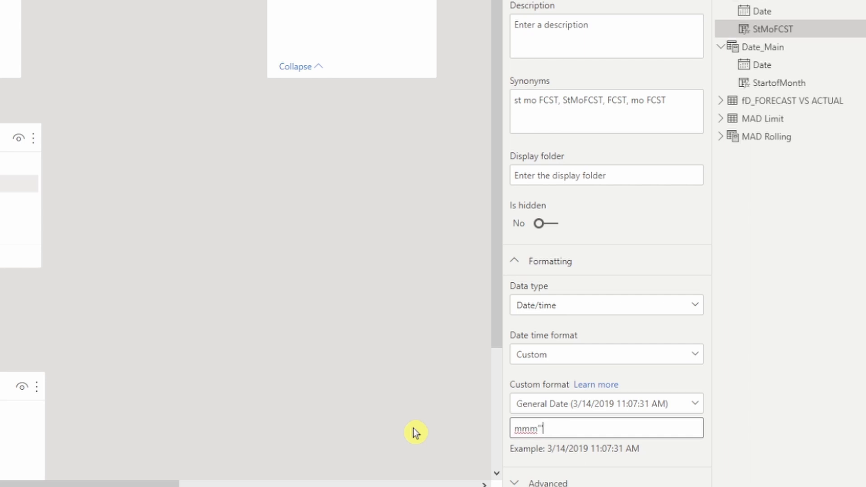
type("yy")
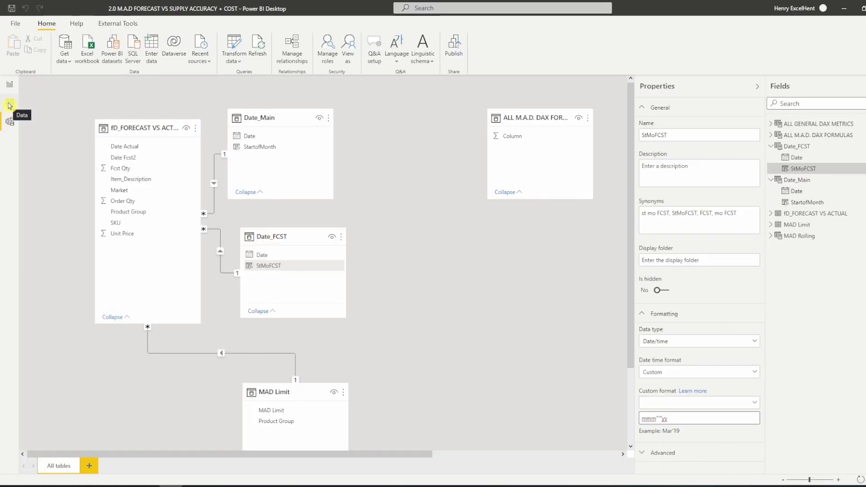
- Check how the StMoFCST and StartofMonth columns display their months in the table data
left_click(9, 104)
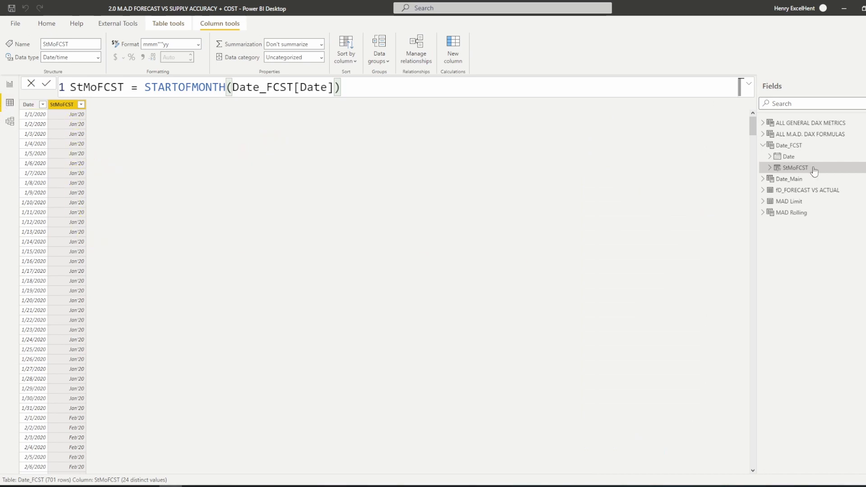
left_click(848, 167)
left_click(788, 179)
left_click(798, 201)
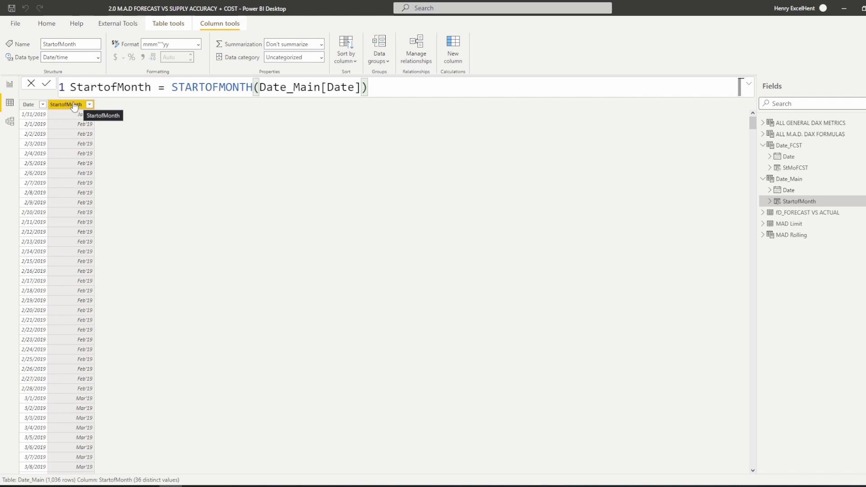
left_click(795, 168)
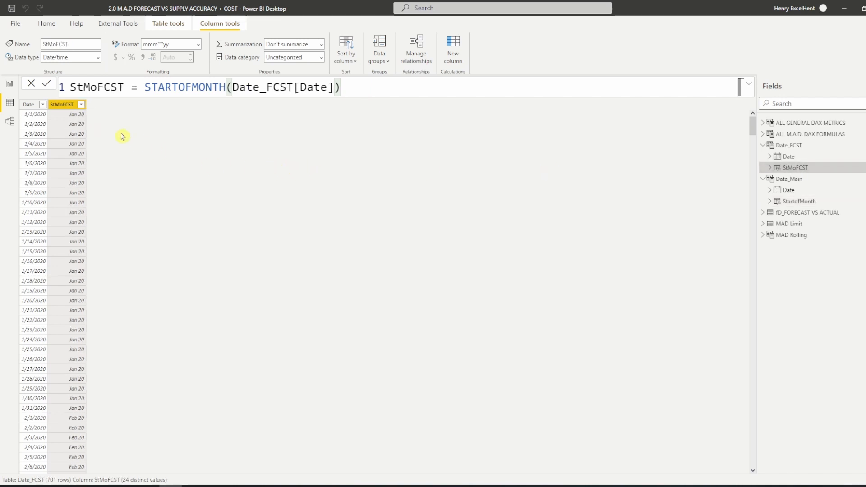
- In the report's large lower matrix, use Market and Product Group from fD_FORECAST VS ACTUAL as rows, leaving out Item_Description
left_click(9, 86)
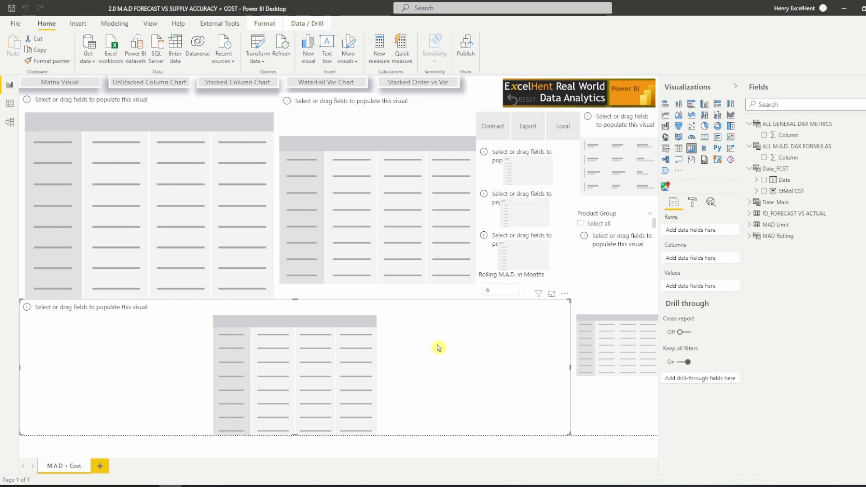
left_click(749, 214)
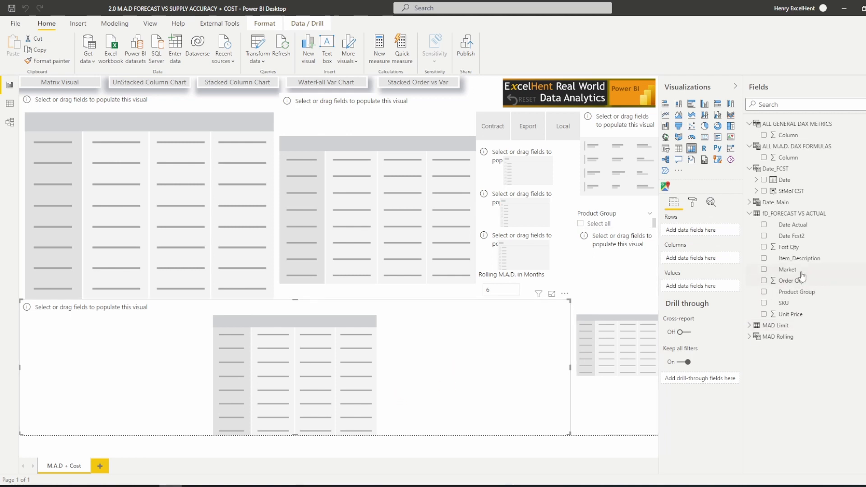
left_click_drag(801, 273, 711, 234)
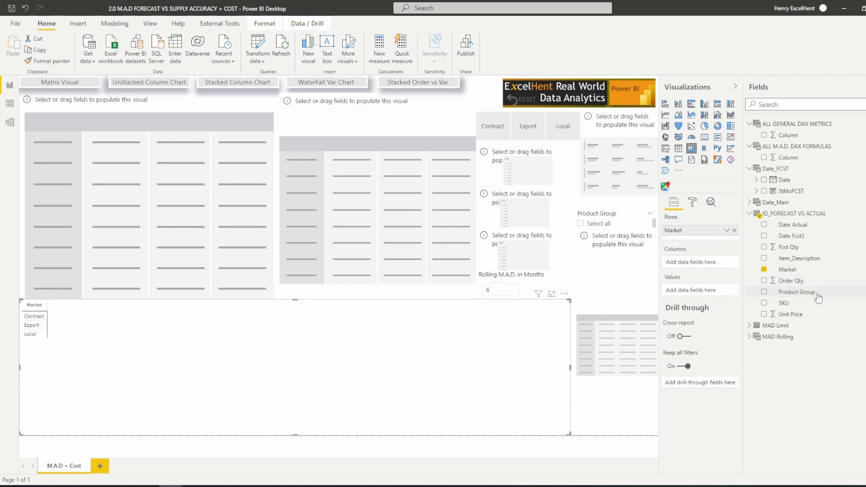
left_click_drag(817, 293, 711, 241)
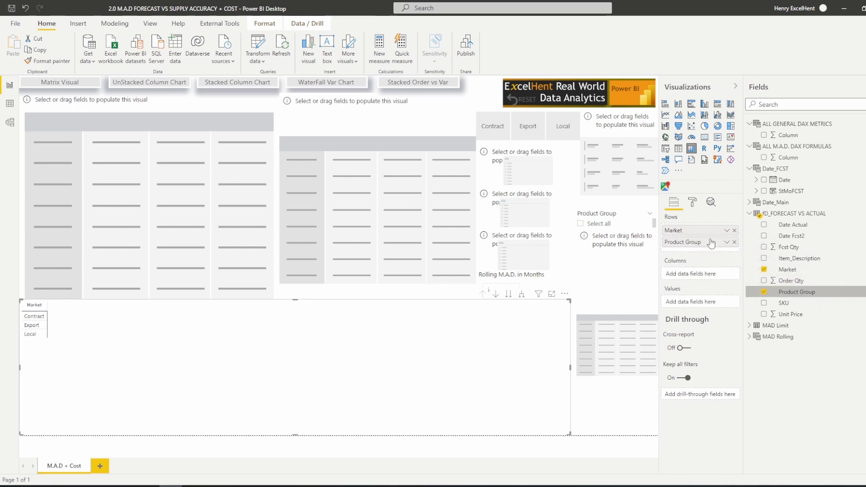
left_click_drag(808, 261, 716, 251)
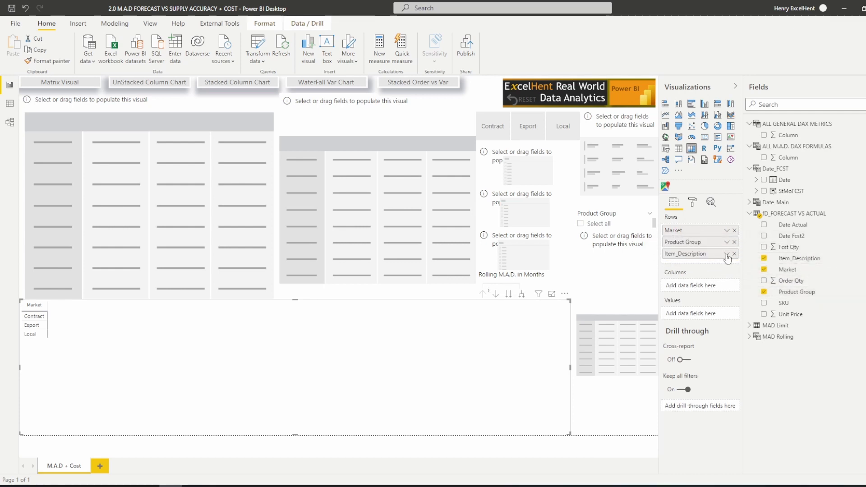
left_click(735, 254)
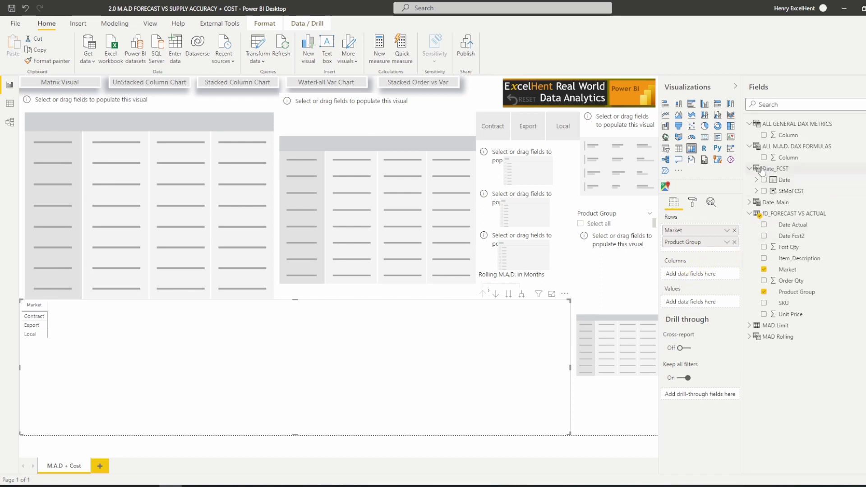
- Add StartofMonth from Date_Main as the matrix columns and show it as the plain field instead of a date hierarchy
left_click(749, 203)
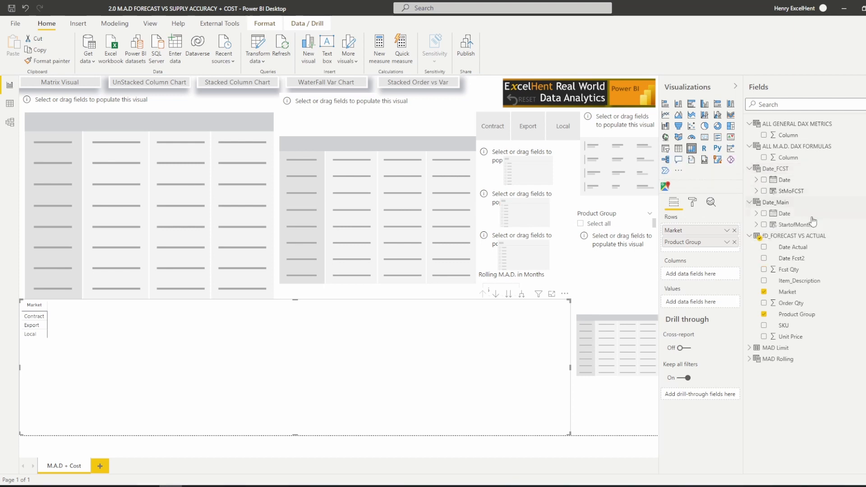
left_click_drag(795, 229, 697, 274)
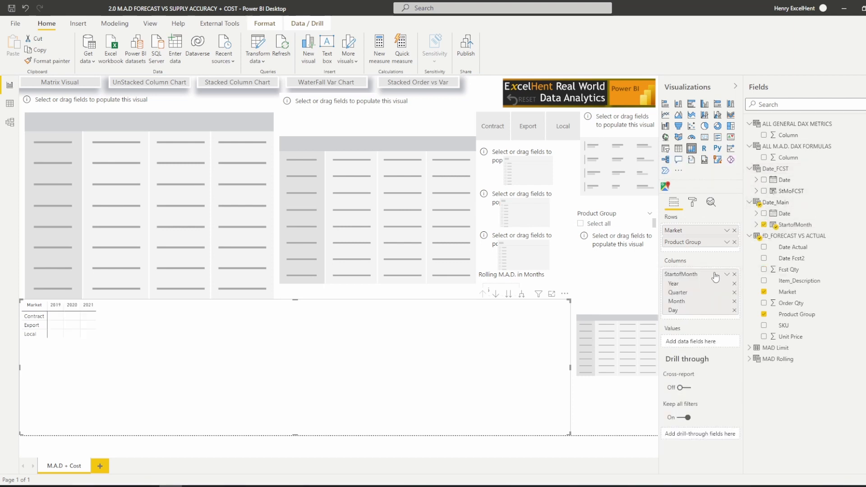
left_click(726, 275)
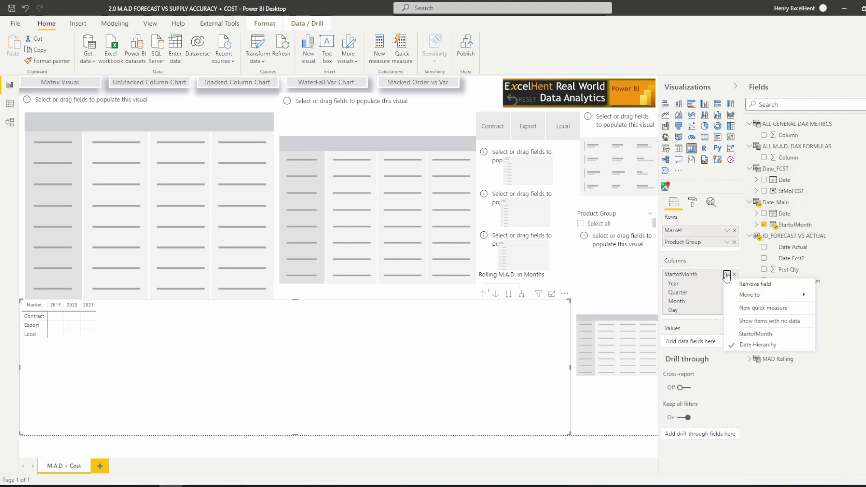
left_click(778, 334)
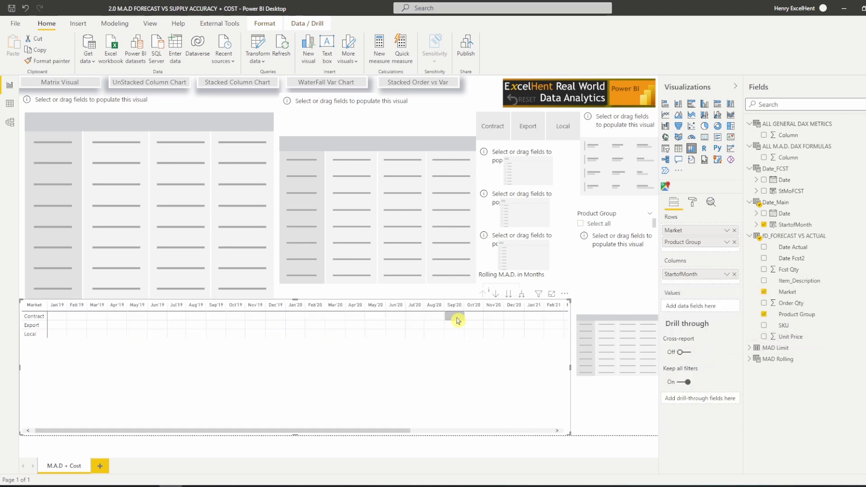
- Expand the matrix rows down one level to Product Group and add Order Qty as its values
left_click(521, 294)
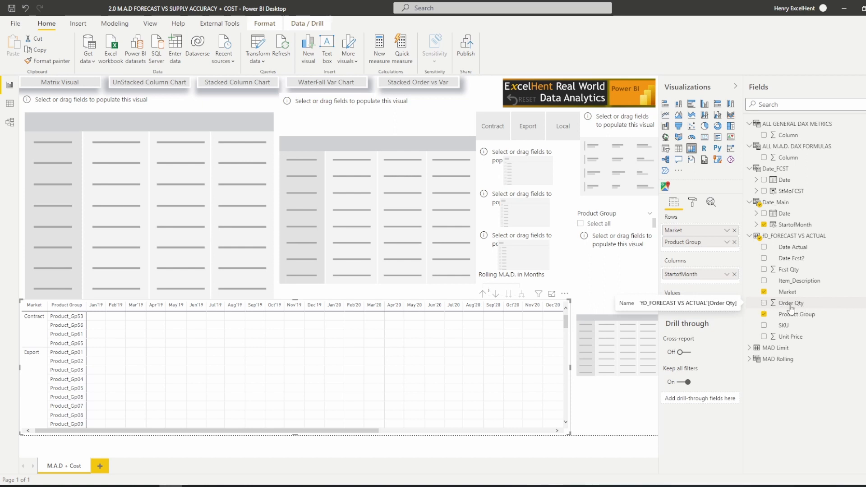
left_click_drag(744, 311, 698, 308)
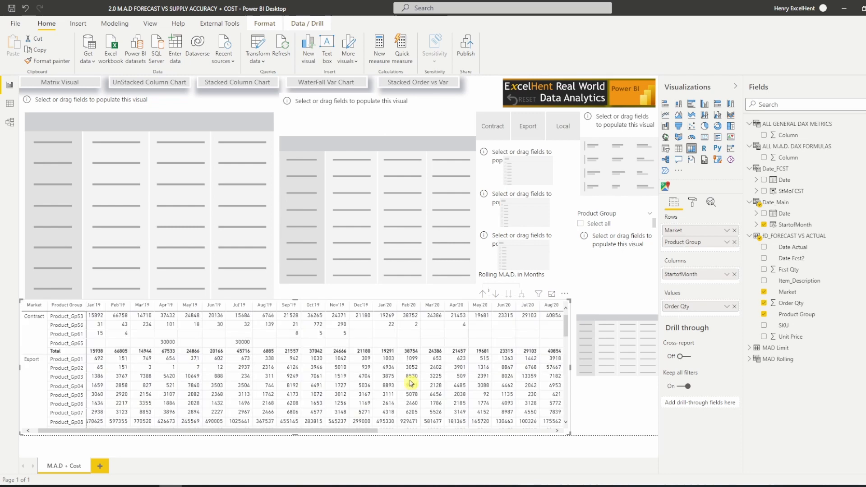
scroll(292, 383, "down", 1)
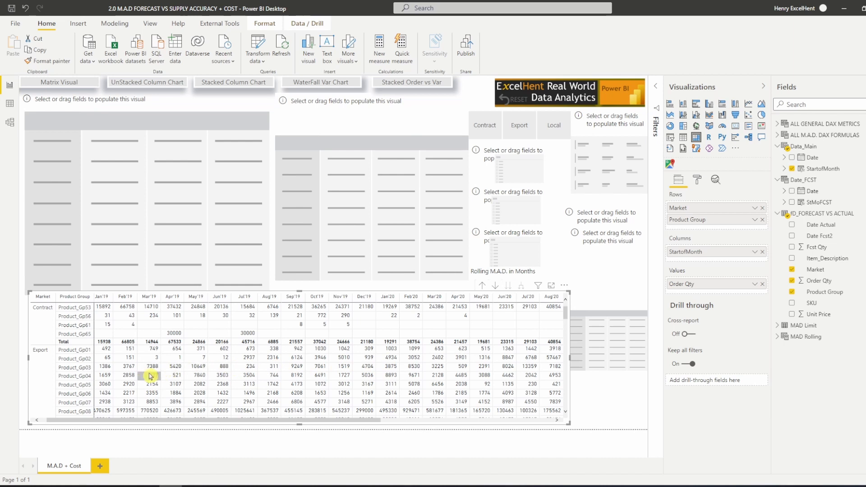
- Add Product Group to the empty slicer beside the lower matrix and filter the report to Product_Gp29
scroll(141, 381, "down", 5)
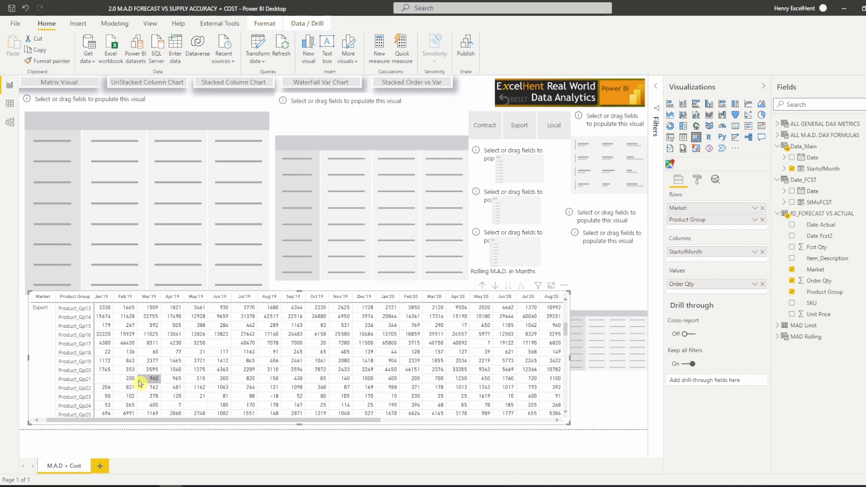
left_click(598, 240)
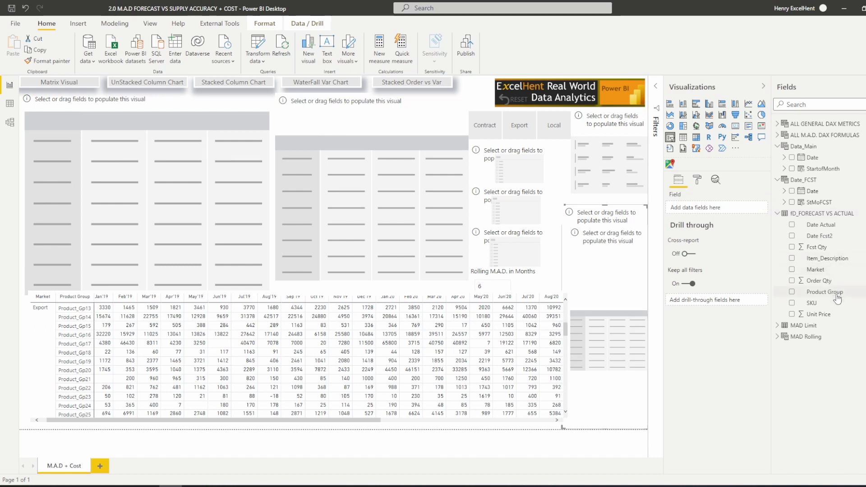
left_click_drag(836, 296, 725, 208)
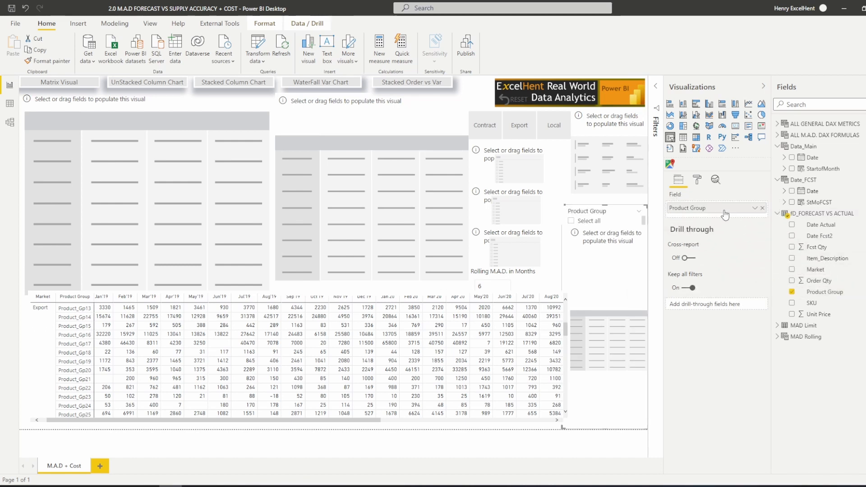
scroll(595, 365, "down", 3)
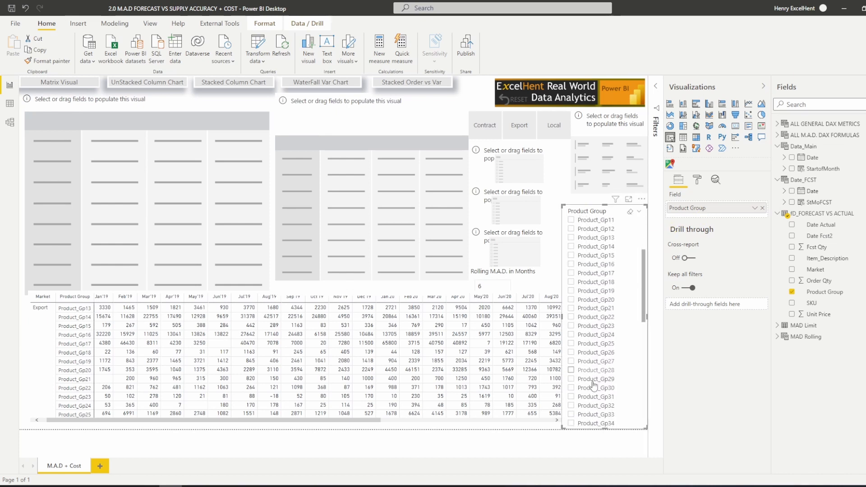
left_click(570, 380)
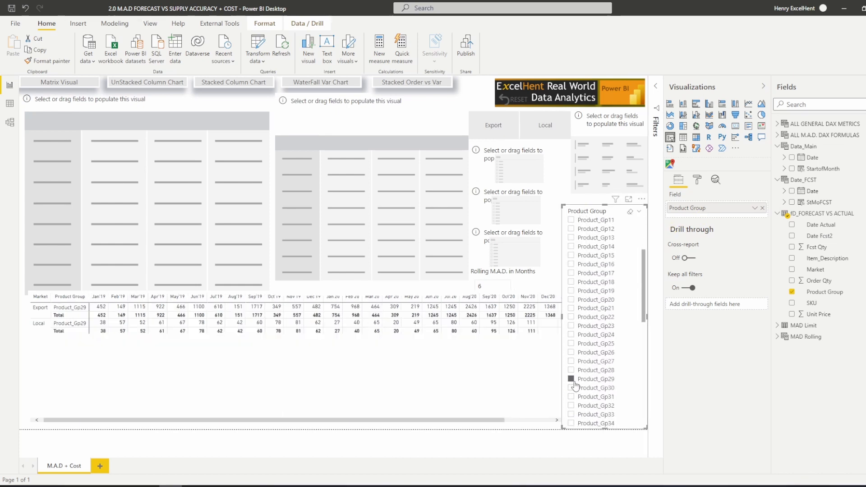
left_click(245, 379)
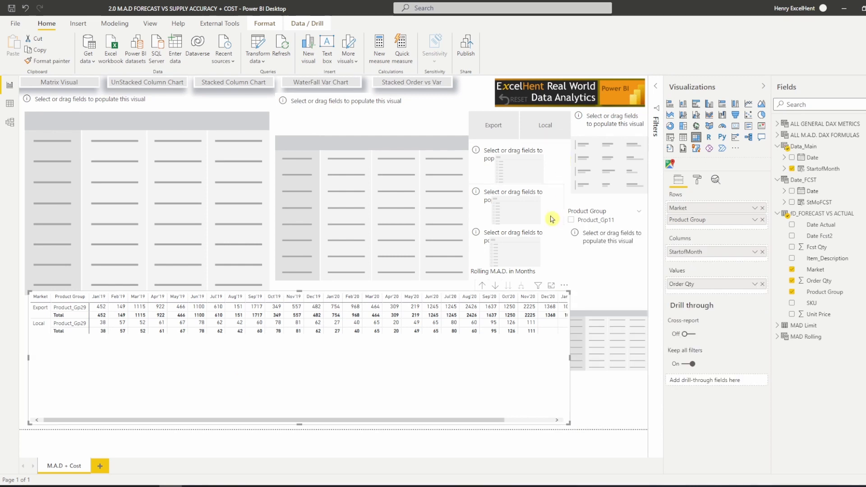
- Fill the Date Coverage slicer with Date from Data_Main and the Date FCST Reviewed slicer with Date from Date_FCST
left_click(560, 195)
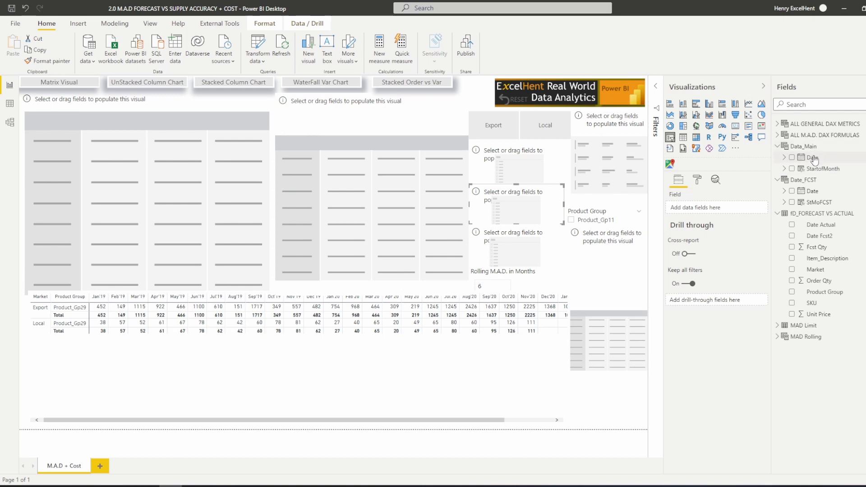
left_click_drag(814, 159, 704, 205)
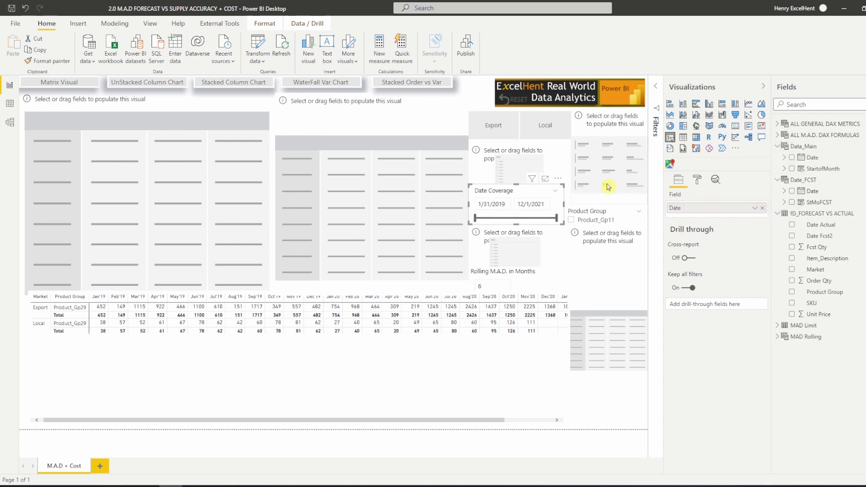
left_click(555, 253)
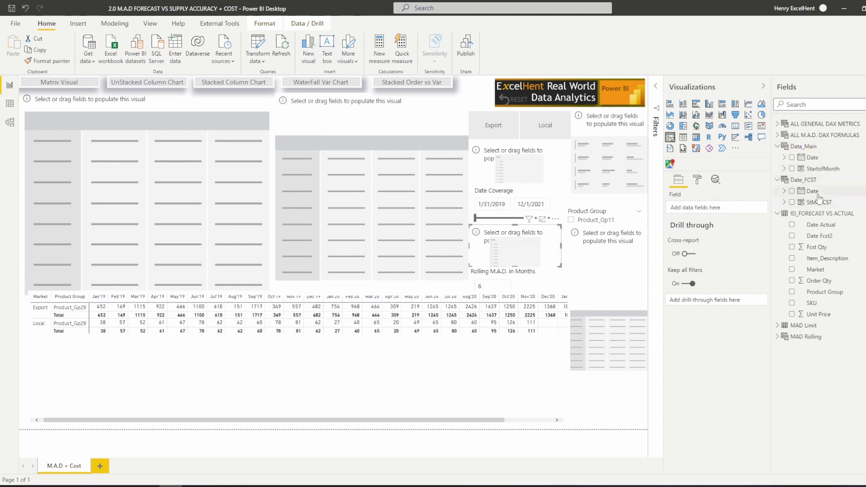
left_click_drag(817, 195, 523, 239)
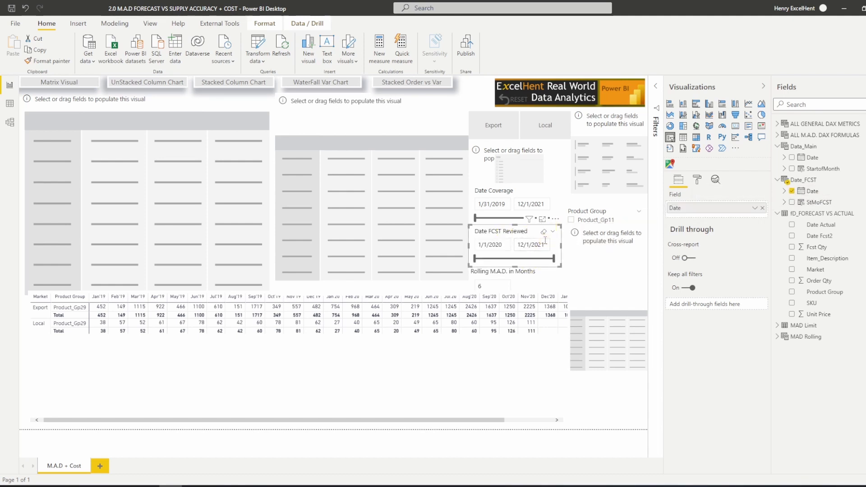
- Set the end of the Date Coverage range to 11/7/2020
left_click(559, 220)
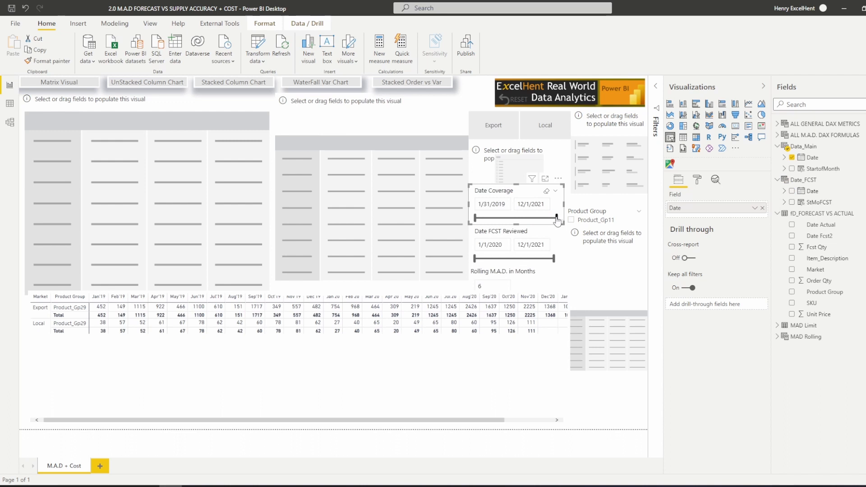
left_click_drag(557, 220, 527, 218)
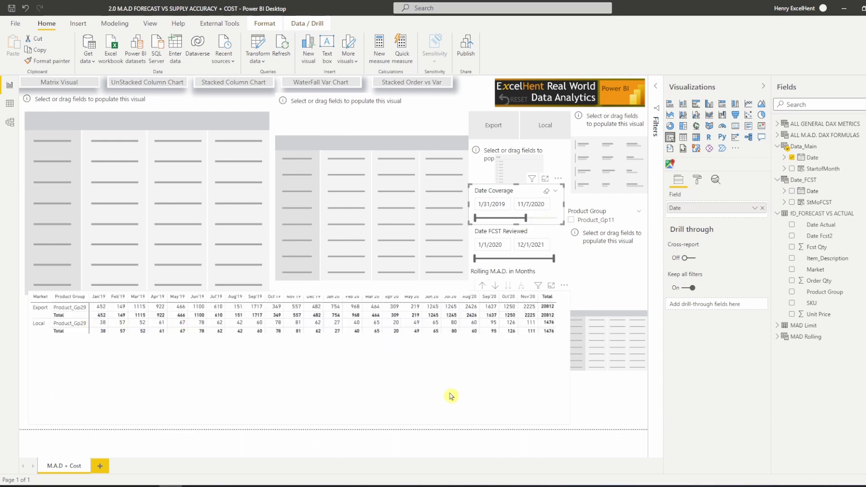
left_click(233, 334)
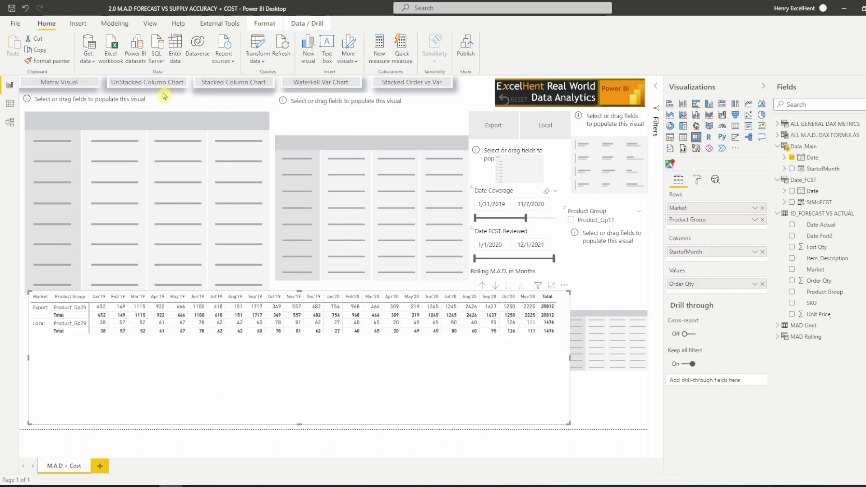
- Check the Date Actual and Date Fcst2 columns in the fD_FORECAST VS ACTUAL table data
left_click(9, 106)
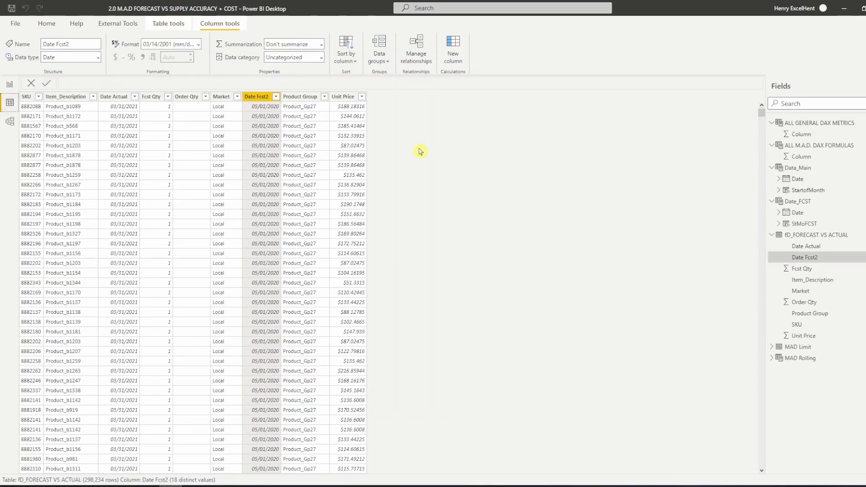
left_click(120, 99)
left_click(259, 107)
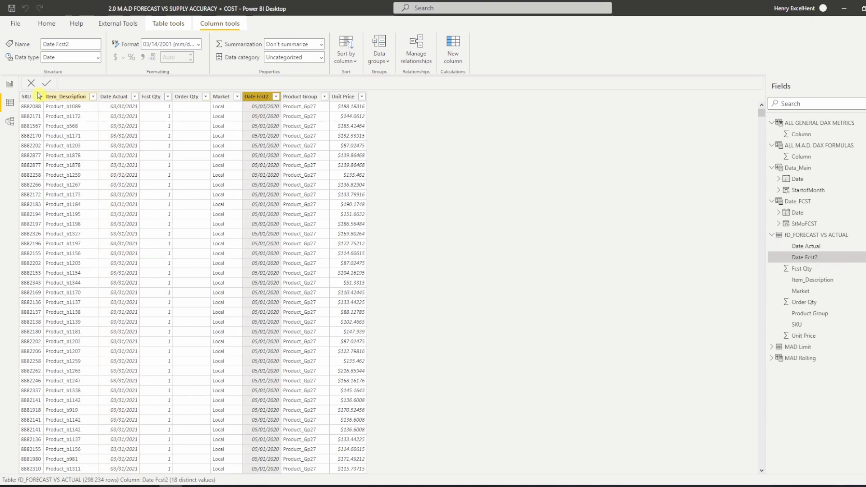
- Add StMoFCST from Date_FCST below Product Group in the matrix rows and filter the report to the Local market
left_click(10, 87)
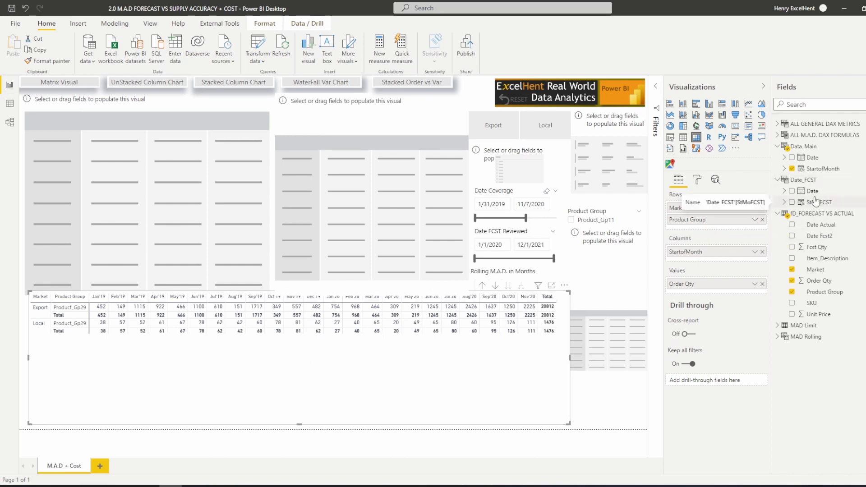
left_click_drag(829, 204, 721, 227)
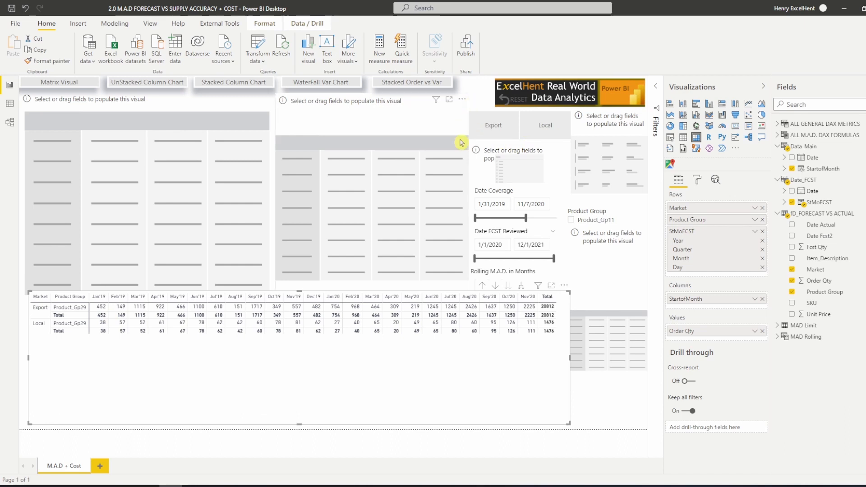
left_click(554, 128)
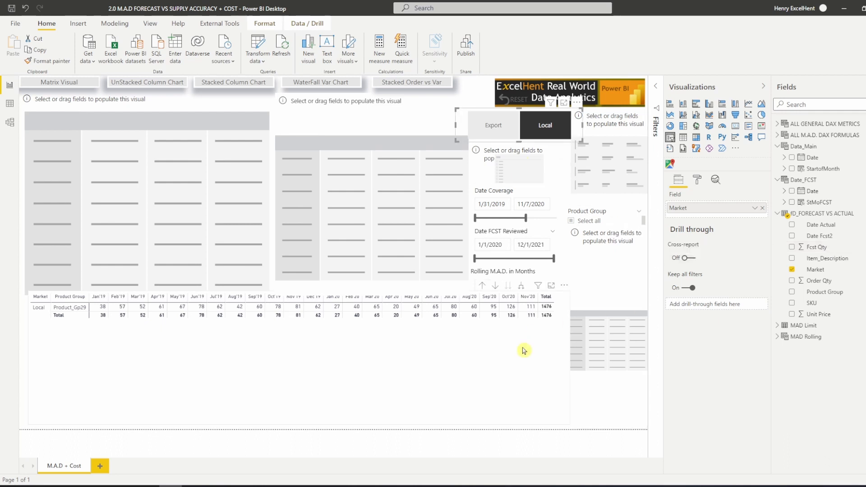
- Add Fcst Qty to the matrix values and set the values to show on rows
left_click_drag(816, 247, 724, 341)
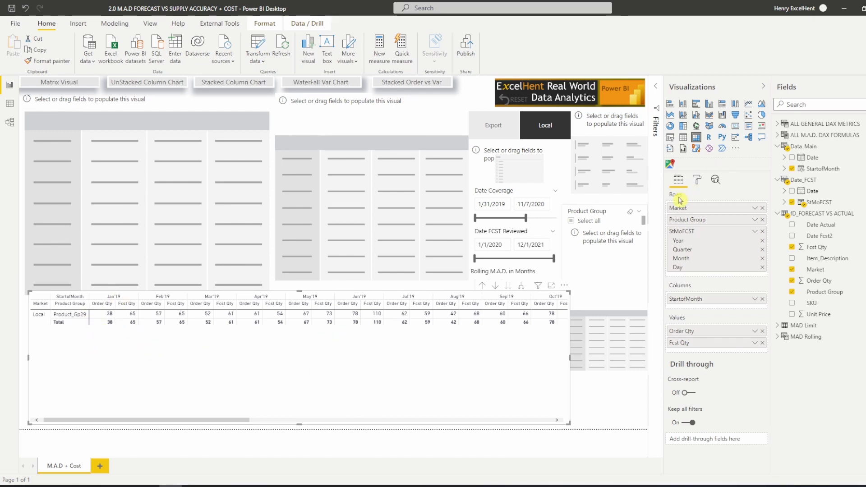
left_click(697, 180)
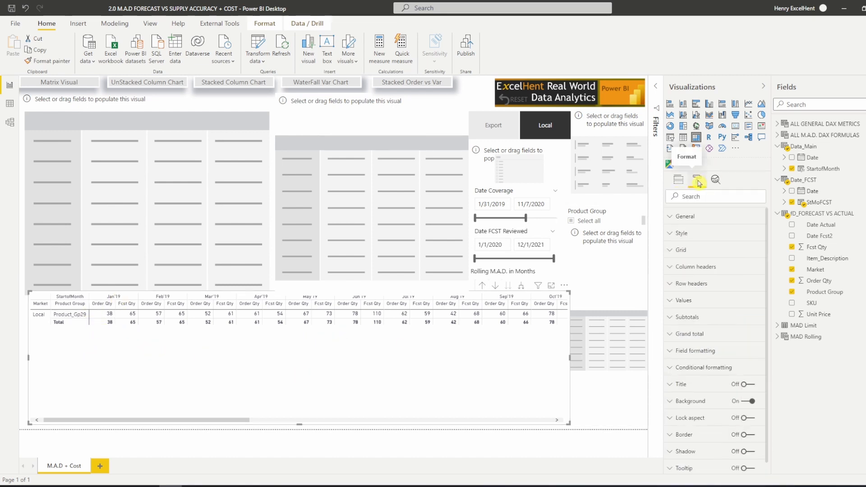
left_click(671, 302)
scroll(713, 364, "down", 4)
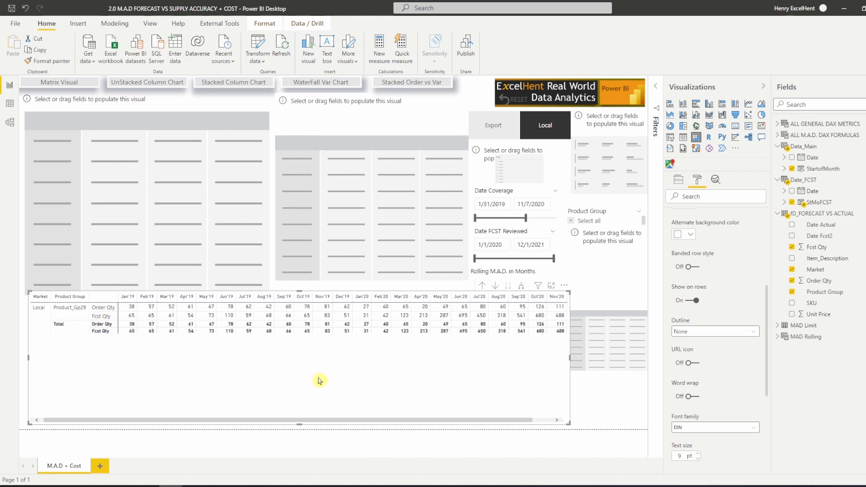
- Show StMoFCST as the plain field instead of a date hierarchy and expand the matrix rows down to it
left_click(679, 180)
left_click(755, 232)
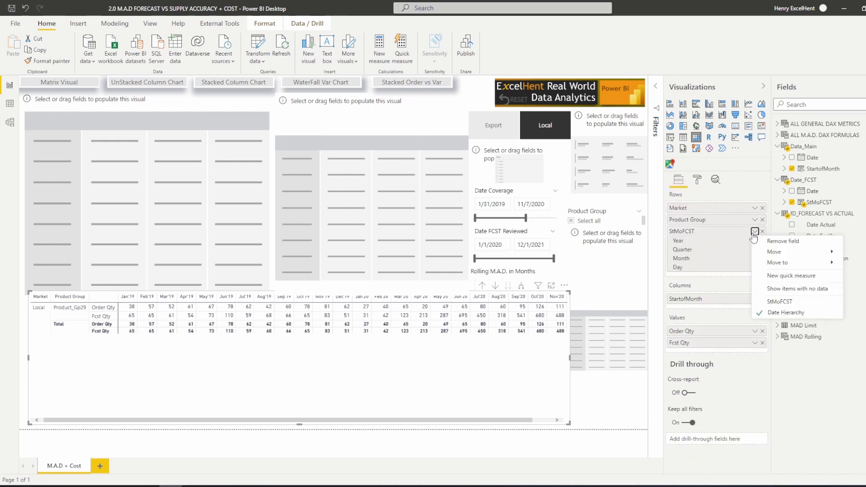
left_click(798, 306)
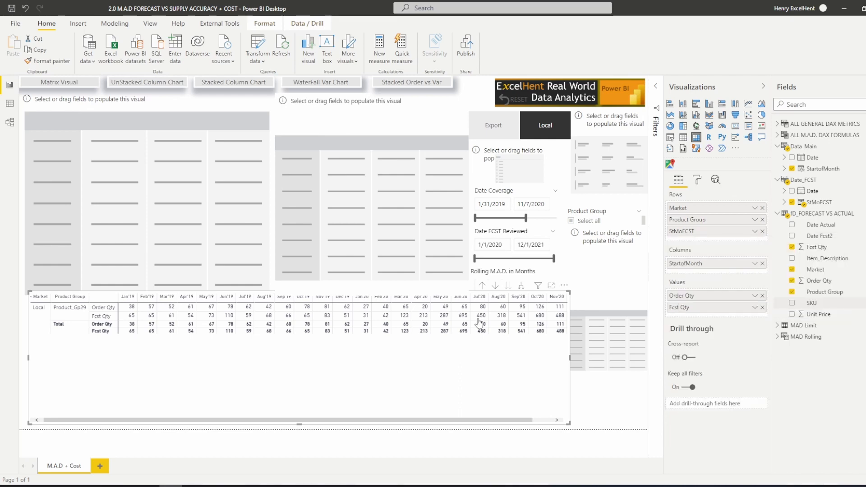
left_click(521, 288)
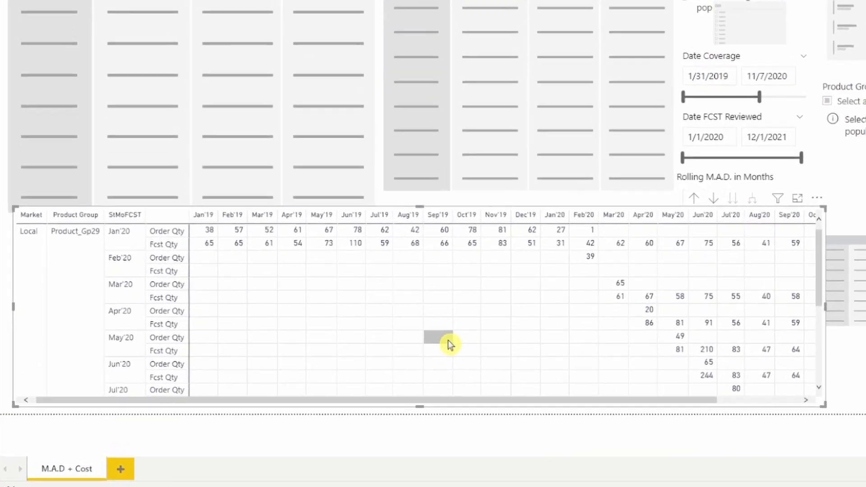
scroll(447, 337, "down", 5)
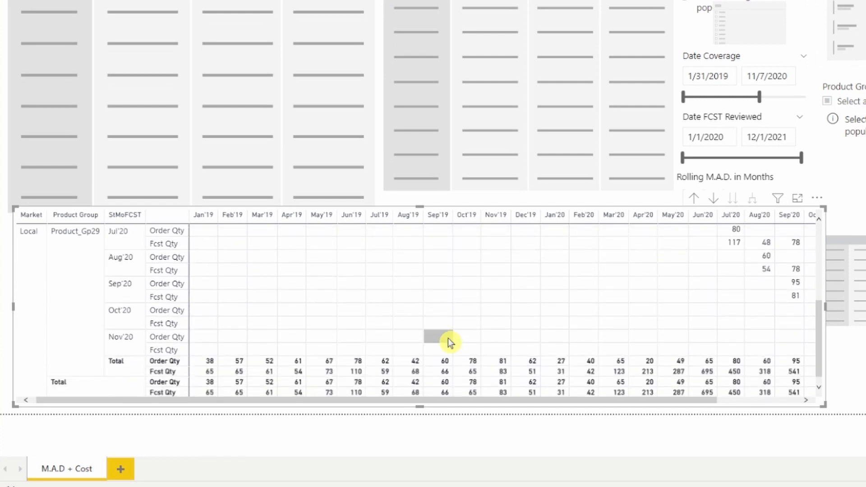
scroll(448, 338, "up", 5)
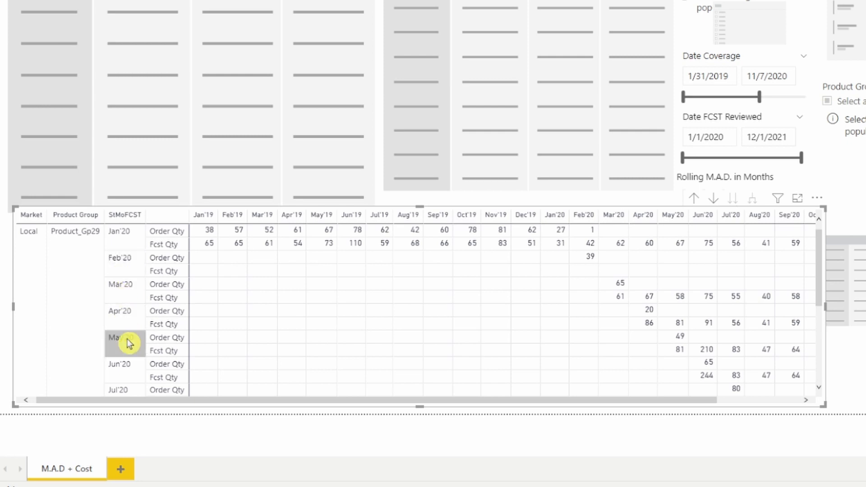
scroll(496, 316, "down", 5)
scroll(702, 310, "up", 5)
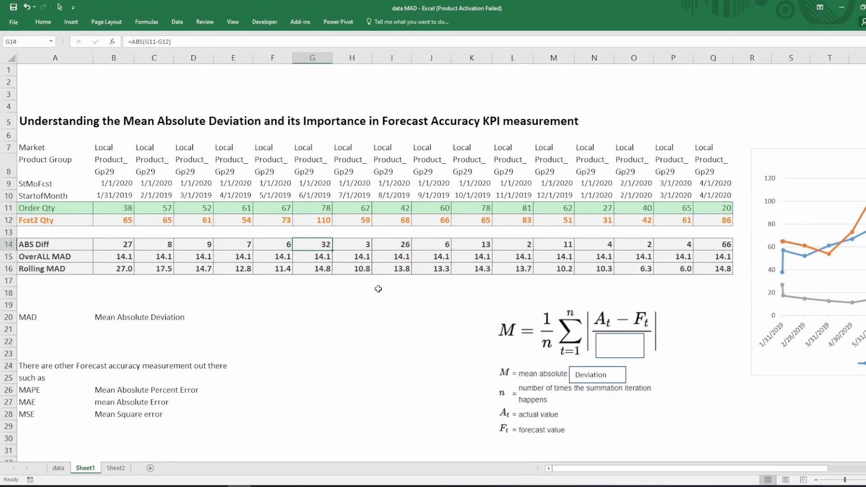
- Examine the ABS Diff formulas in row 14 of the Excel MAD workbook, and return to the Power BI report
left_click(359, 313)
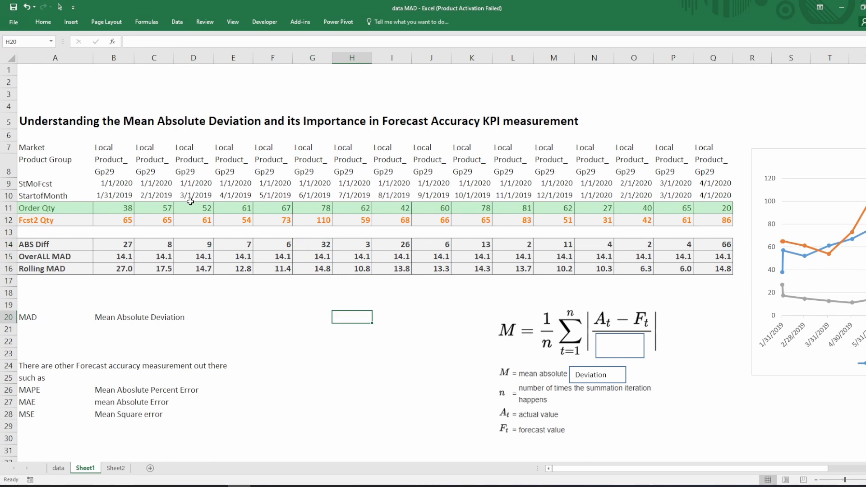
left_click(192, 185)
double_click(118, 245)
key("Escape")
double_click(166, 245)
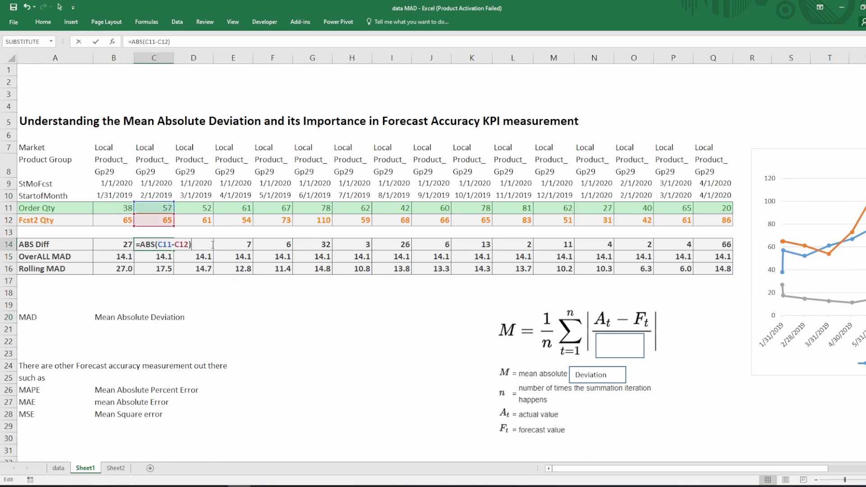
key("Escape")
left_click(210, 244)
double_click(248, 245)
key("Escape")
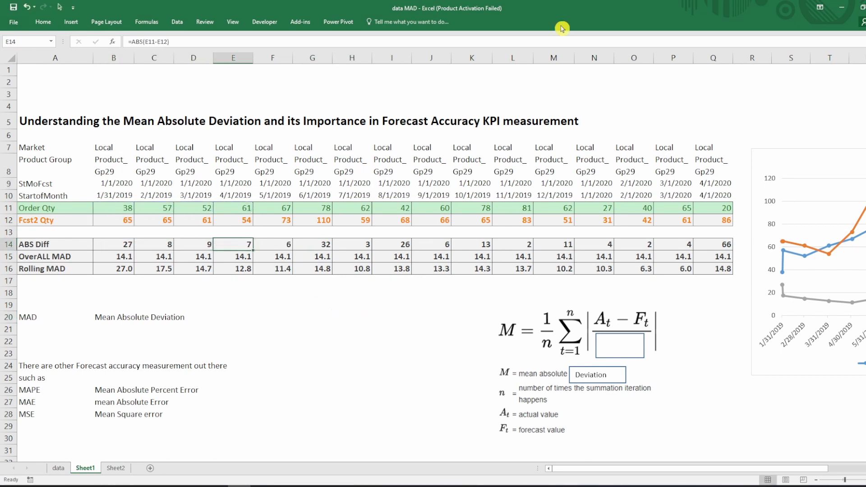
left_click(841, 8)
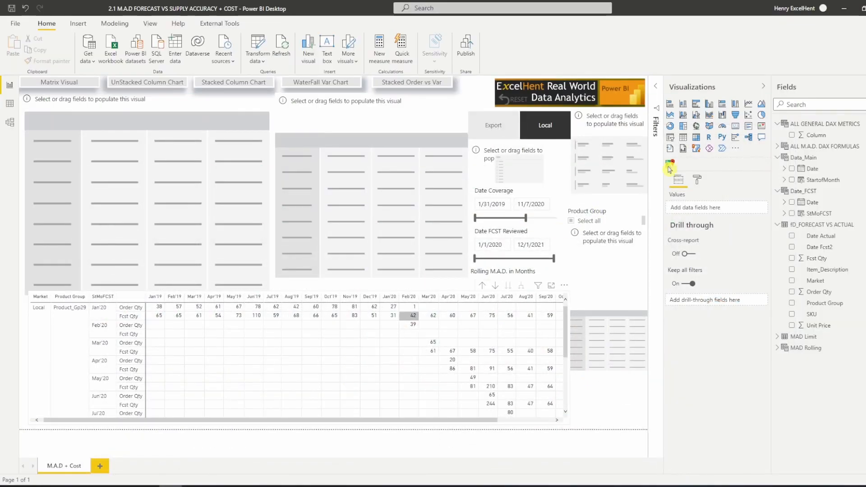
left_click(819, 128)
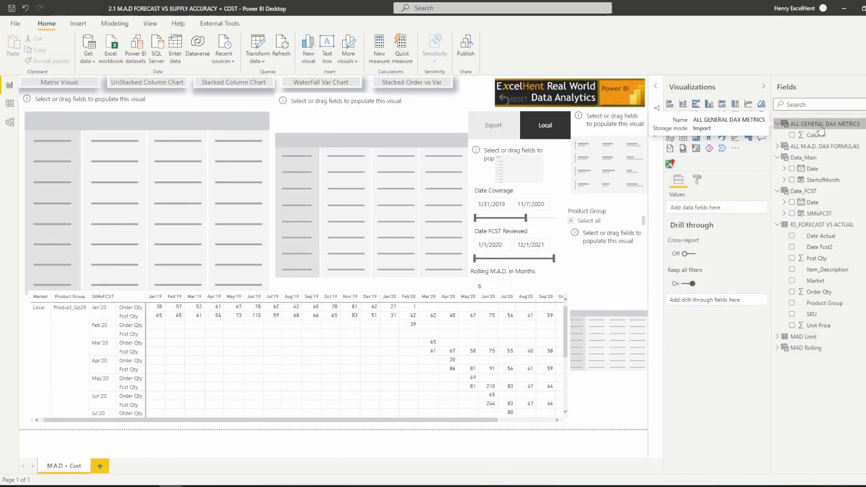
left_click(625, 157)
left_click(379, 45)
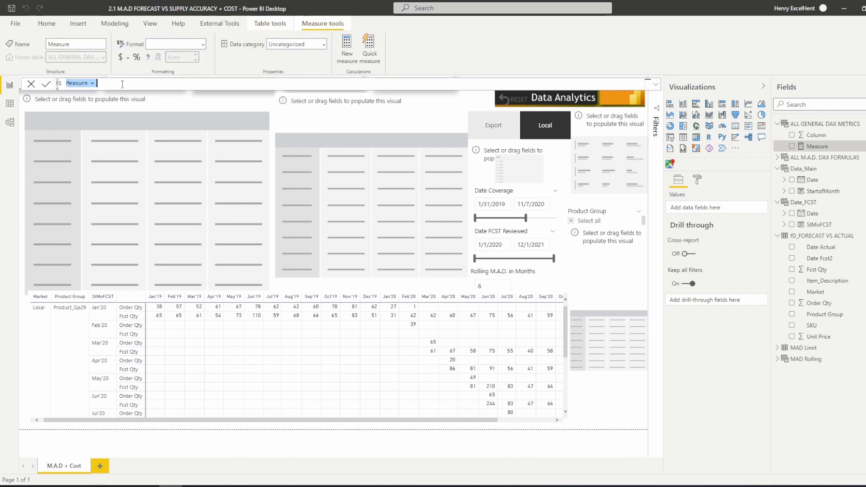
left_click(122, 83)
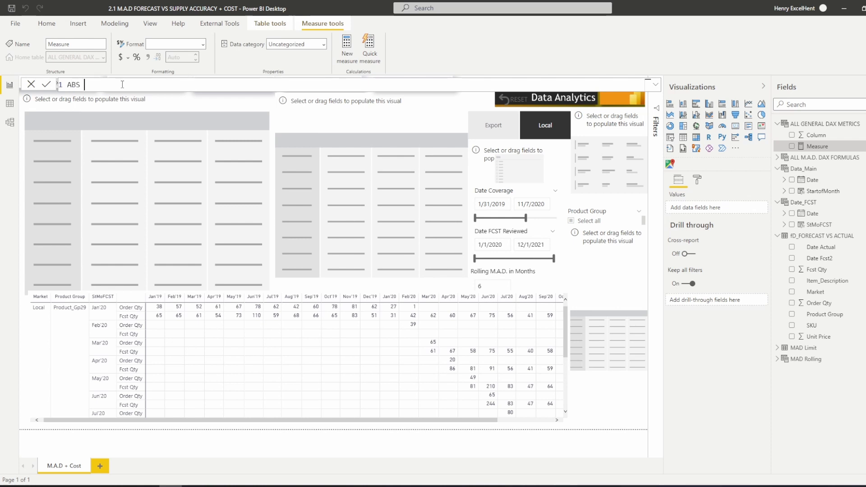
type("ABS(")
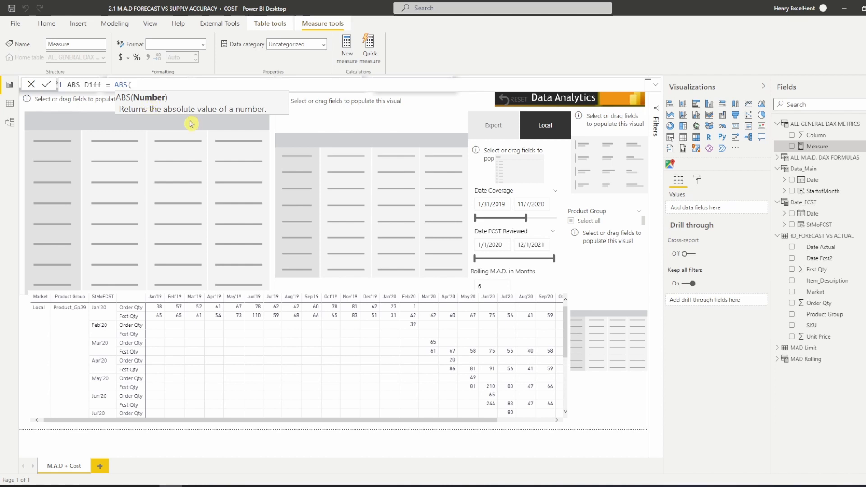
type("order")
key("BackSpace")
key("BackSpace")
key("BackSpace")
key("BackSpace")
key("BackSpace")
key("BackSpace")
key("BackSpace")
key("BackSpace")
key("BackSpace")
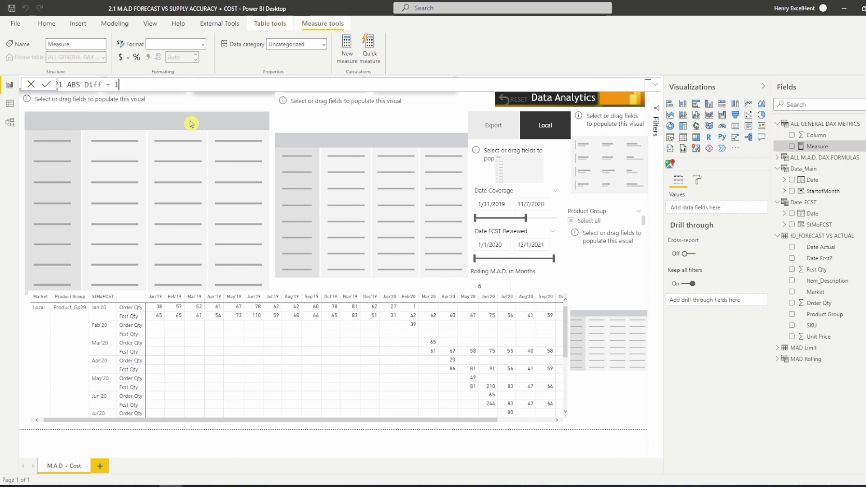
type("1")
key("Return")
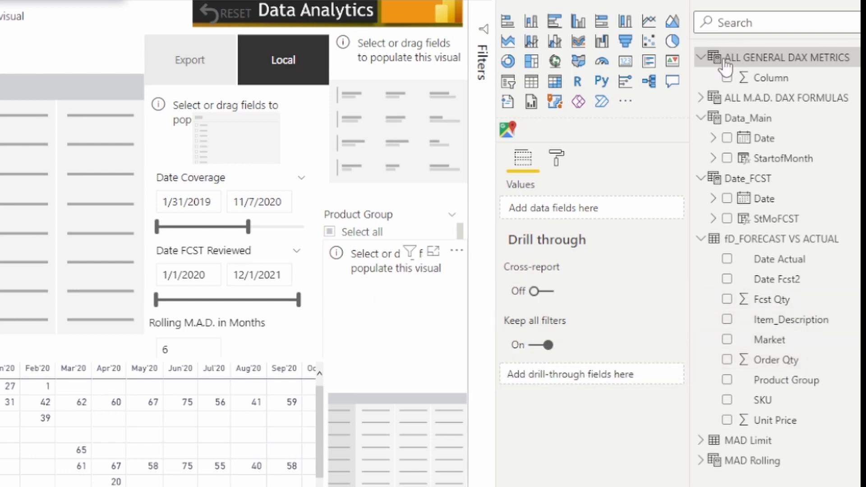
- Create the measure Order qty = SUM('fD_FORECAST VS ACTUAL'[Order Qty]) in the ALL GENERAL DAX METRICS table
right_click(768, 59)
left_click(709, 68)
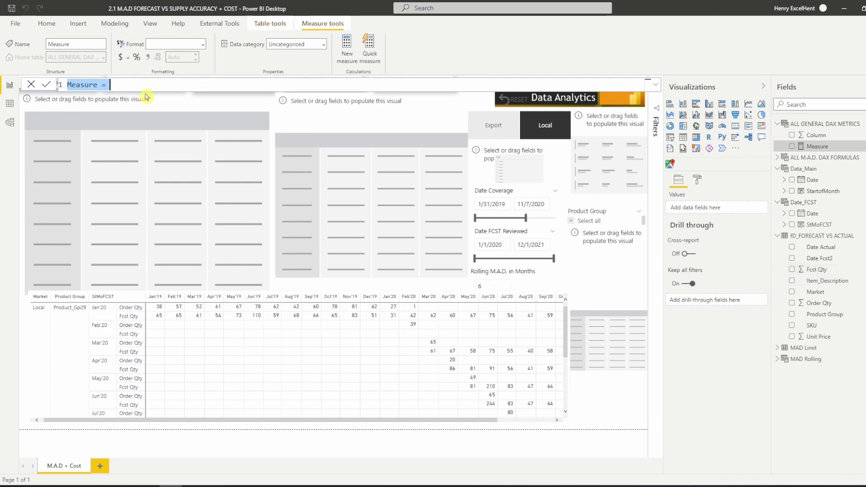
type("Order qty =")
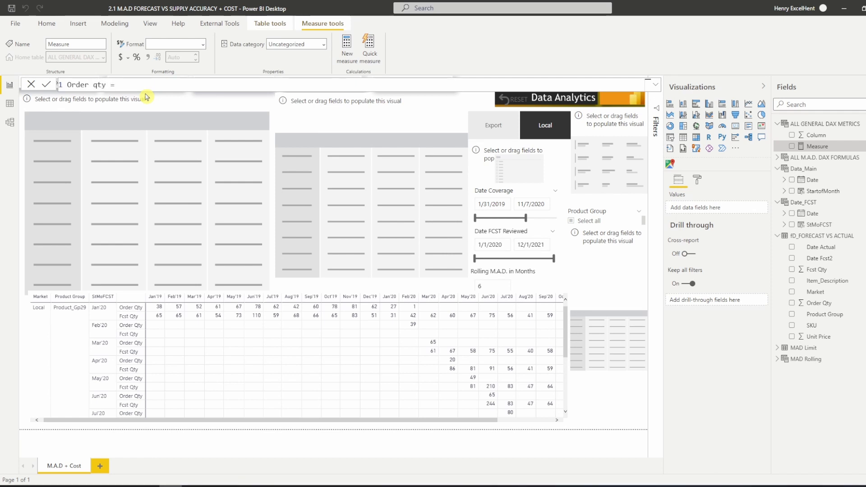
type(" SUM(")
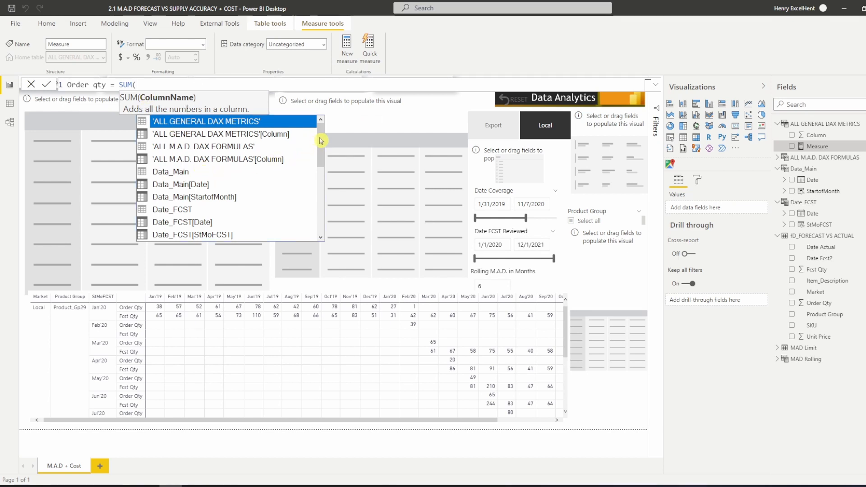
left_click_drag(322, 140, 321, 180)
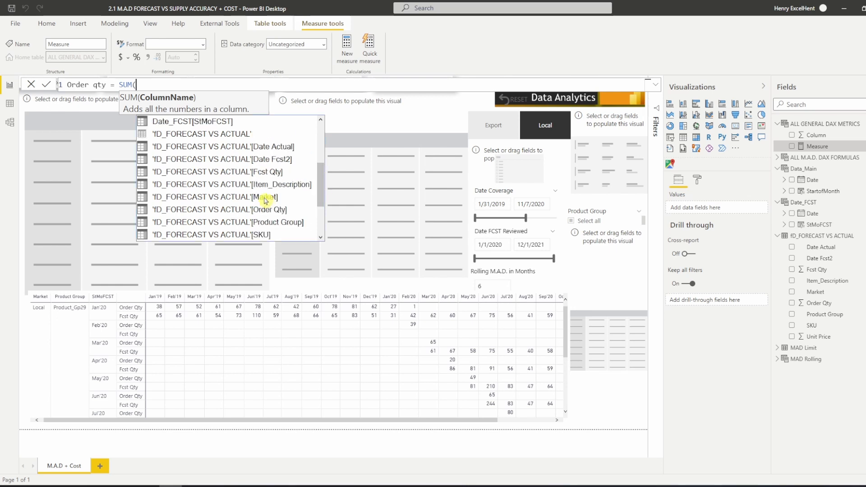
left_click(276, 210)
left_click(283, 210)
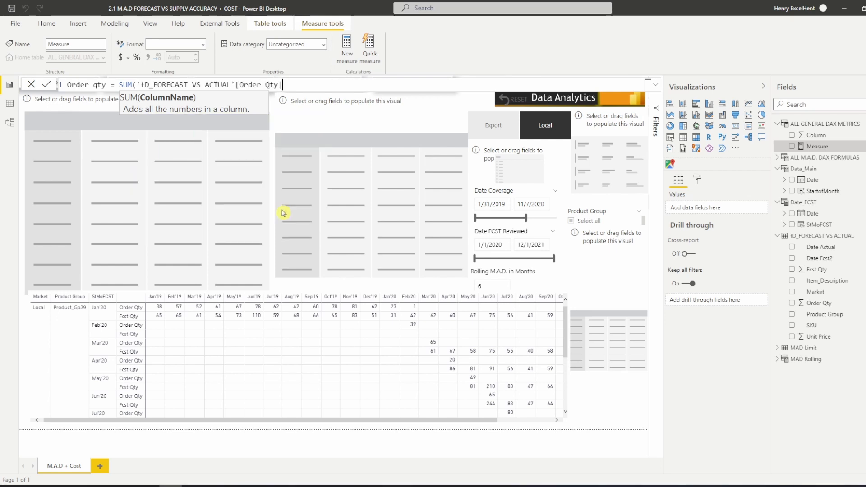
type(")")
key("Return")
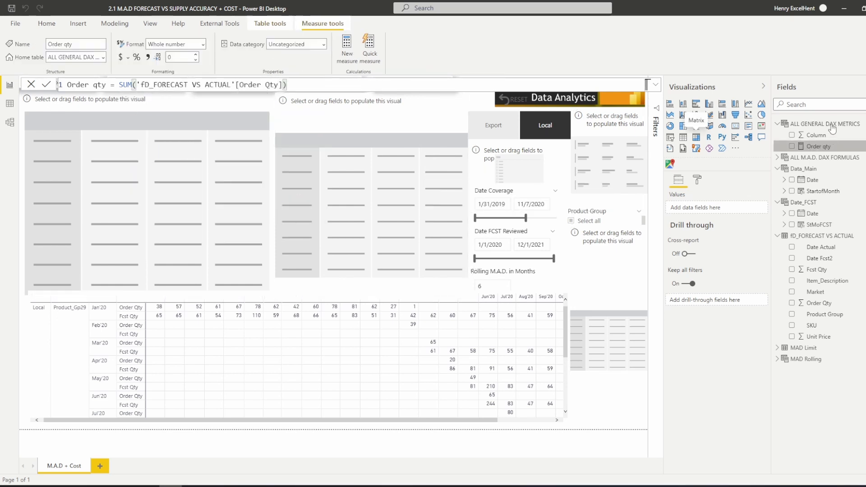
- Create the measure FCST Qty = SUM('fD_FORECAST VS ACTUAL'[Fcst Qty]) in the ALL GENERAL DAX METRICS table
right_click(827, 124)
left_click(781, 129)
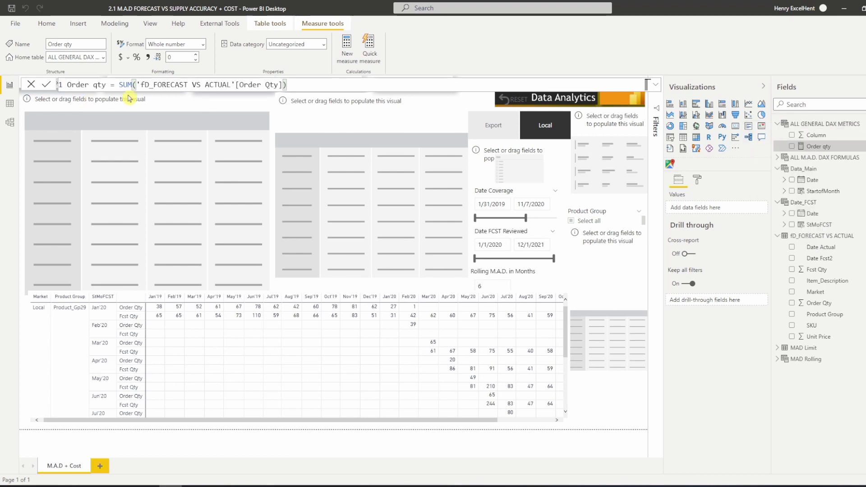
type("FCST Qty = SUM(Fc")
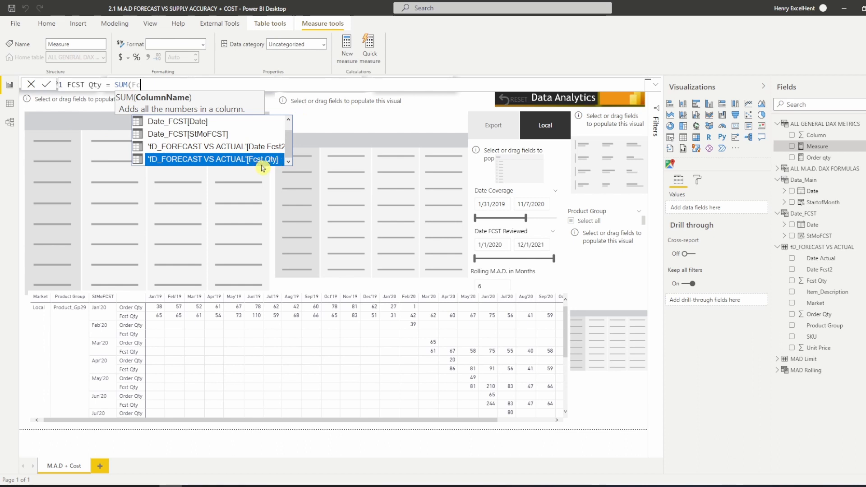
double_click(269, 162)
type(")")
key("Return")
- Rename the order quantity measure to Order Qty, with a capital Q, in its formula
left_click(821, 158)
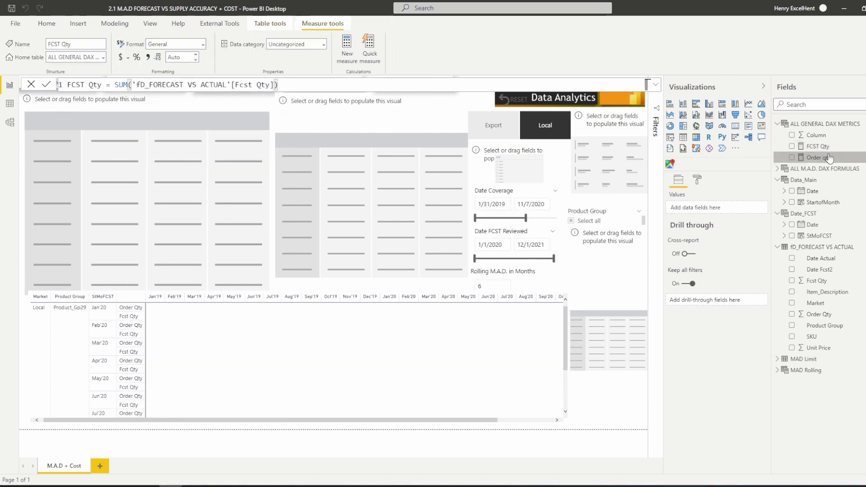
left_click(98, 85)
key("BackSpace")
type("!Q")
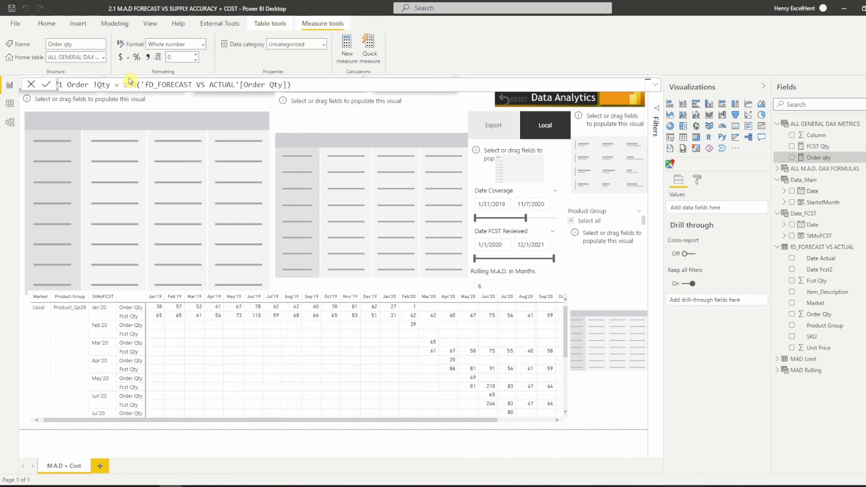
key("Return")
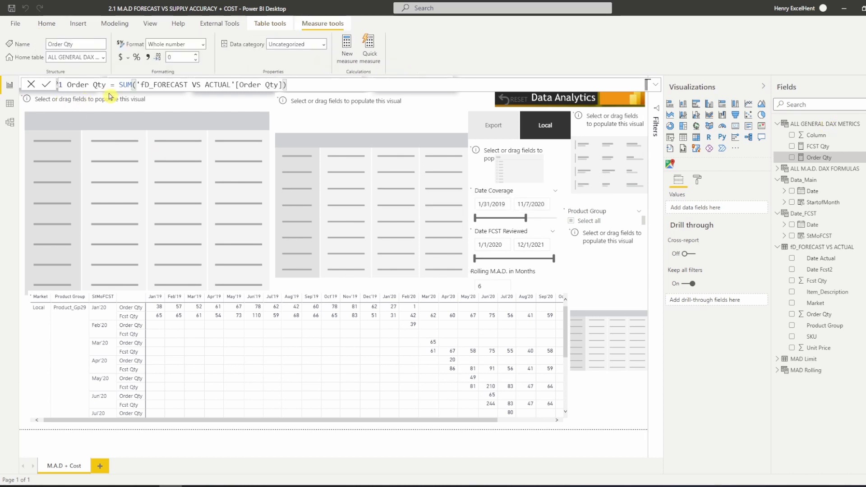
- Create the measure ABS Diff = ABS([Order Qty]-[FCST Qty]) in the ALL GENERAL DAX METRICS table
left_click(347, 47)
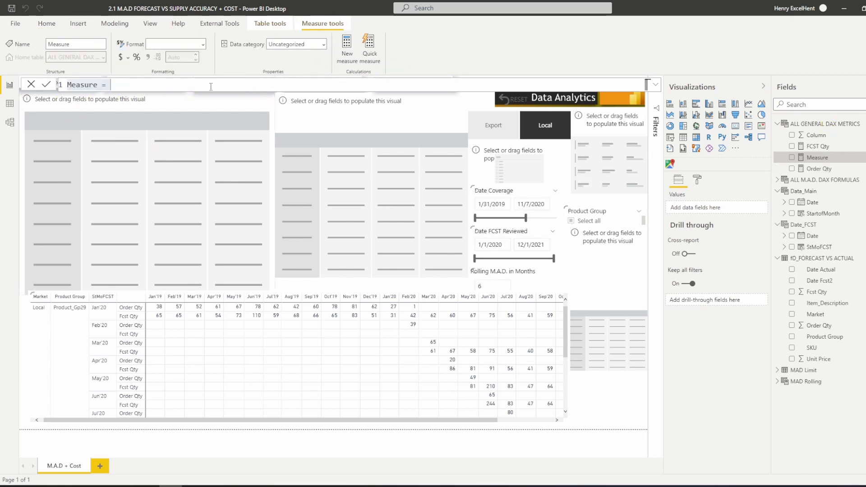
type("ABS Diff ")
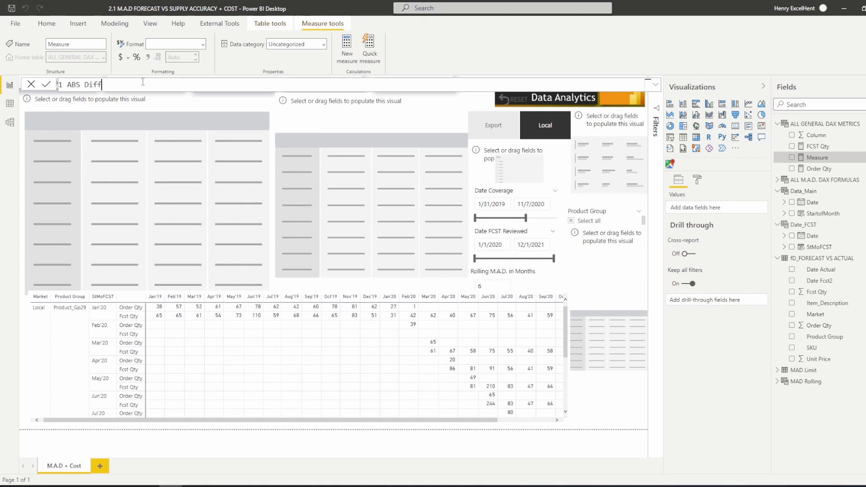
type("= ABS(")
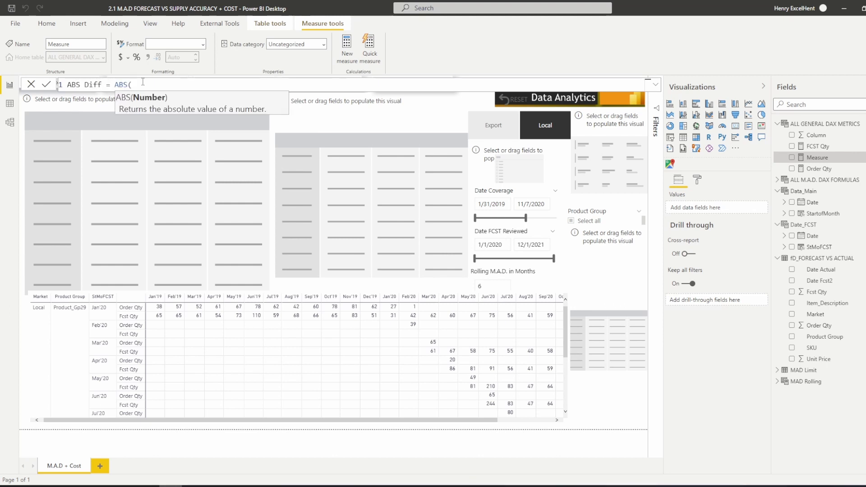
type("[Or")
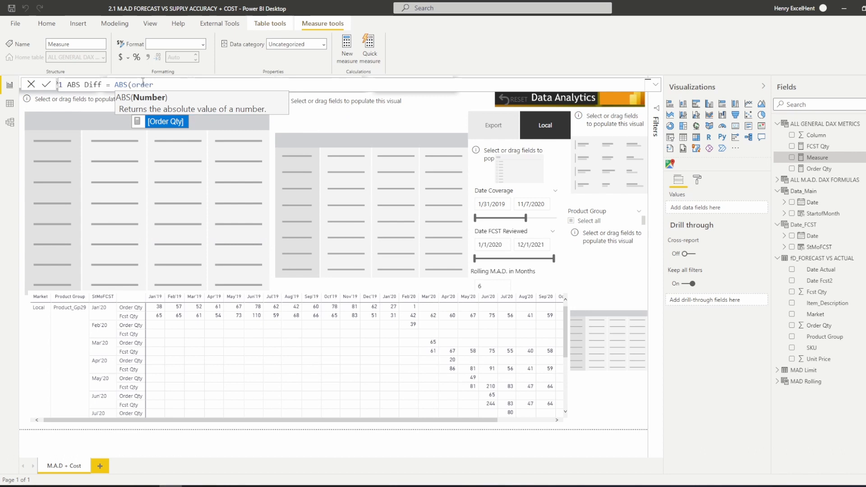
key("Tab")
type("-fc")
key("Tab")
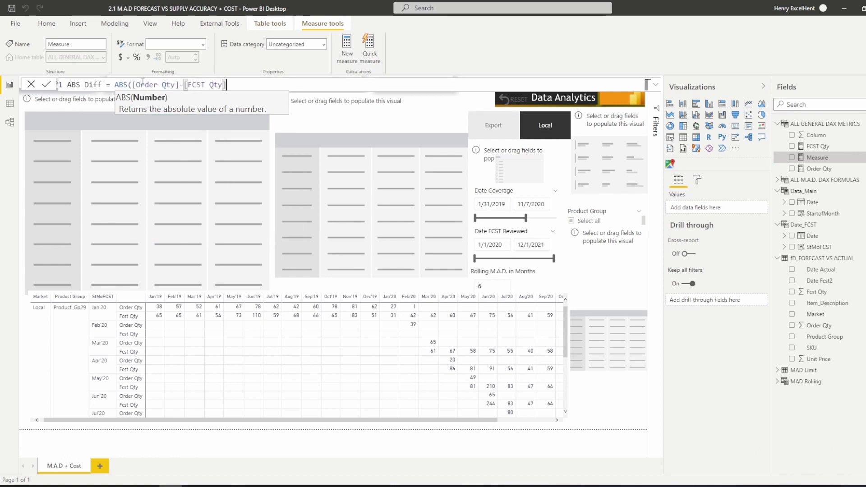
type(")")
key("Return")
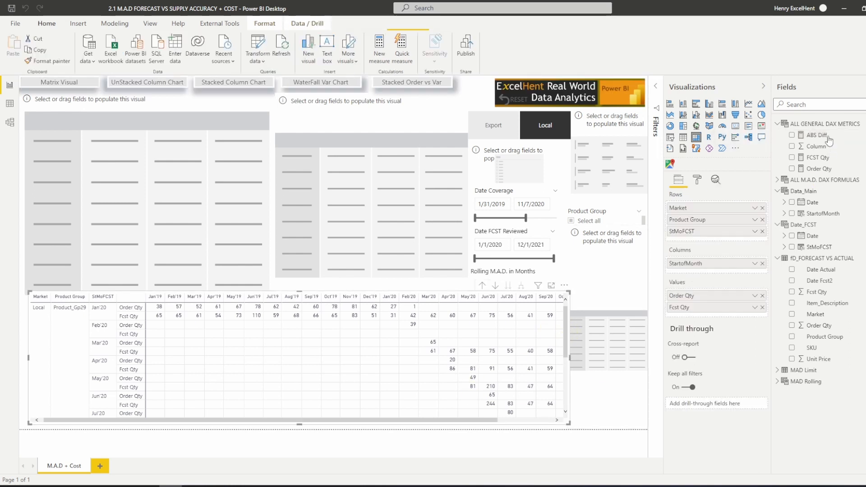
- Add the ABS Diff measure below Fcst Qty in the matrix values and format it as a whole number
left_click_drag(826, 135, 719, 311)
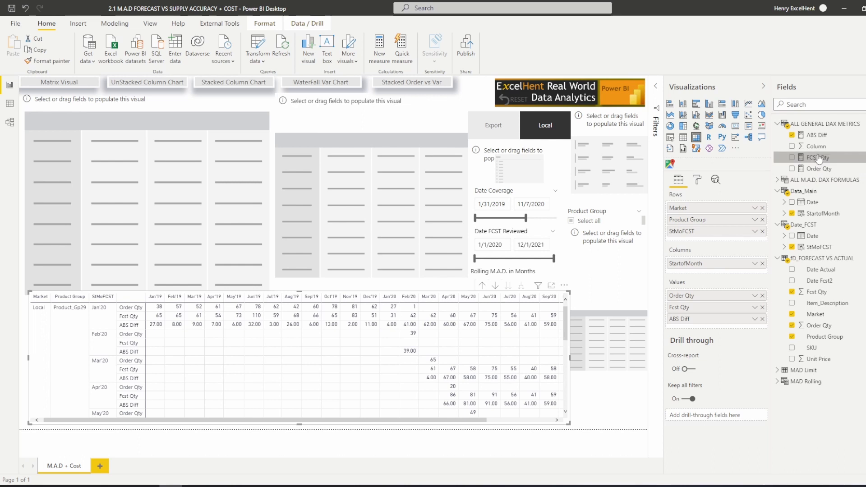
left_click(816, 134)
left_click(202, 43)
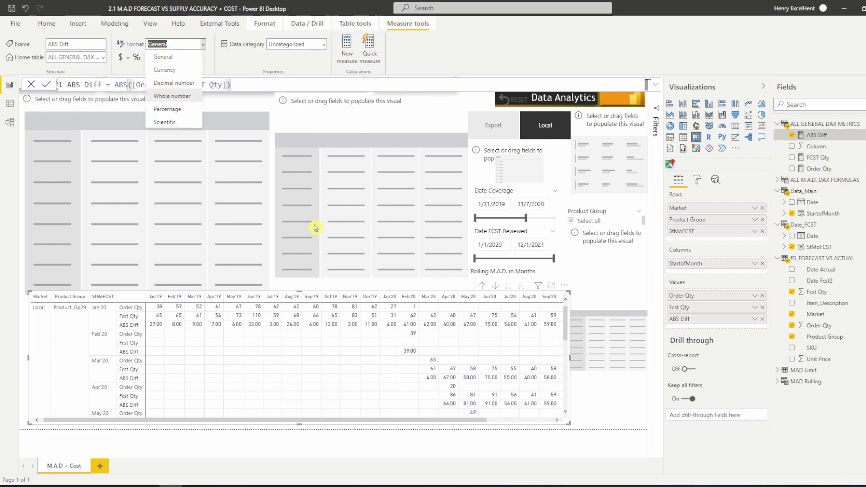
key("Return")
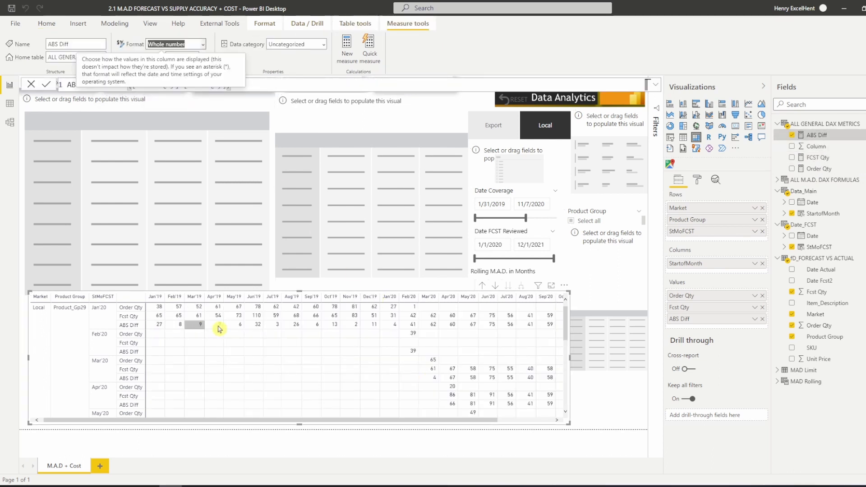
scroll(487, 344, "down", 3)
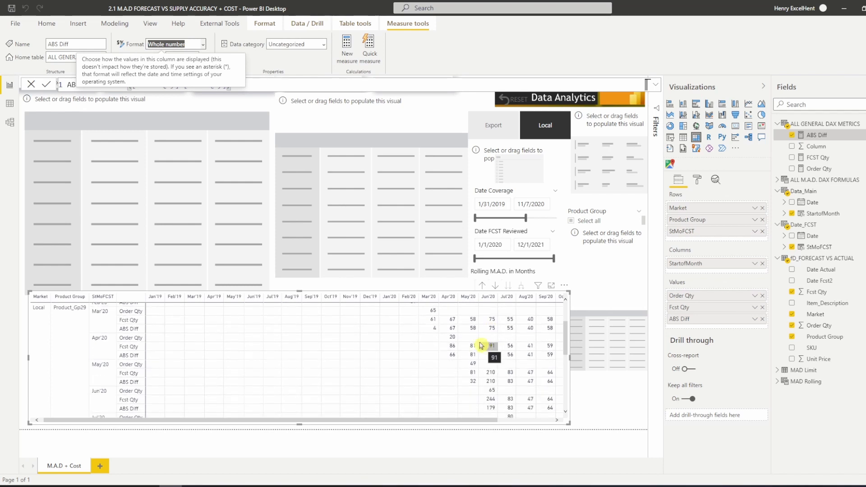
scroll(481, 346, "up", 3)
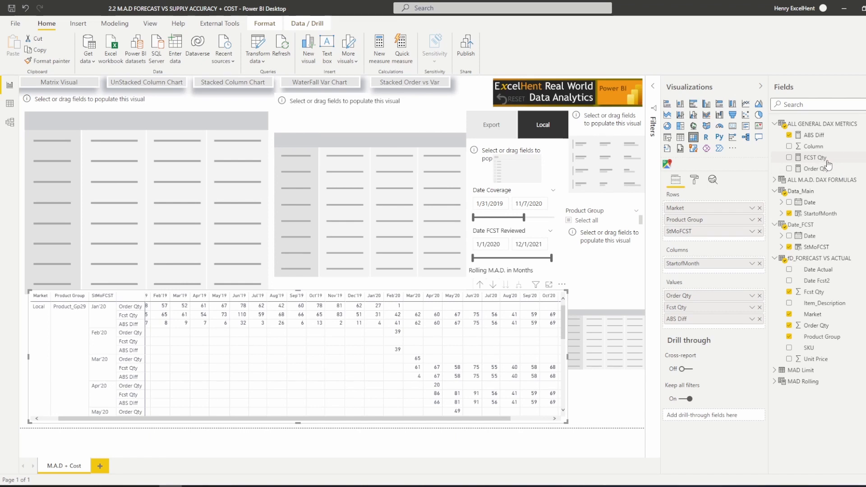
- Replace the fact table's Order Qty and Fcst Qty columns in the matrix values with the Order Qty and FCST Qty measures above ABS Diff
left_click(759, 296)
left_click(759, 296)
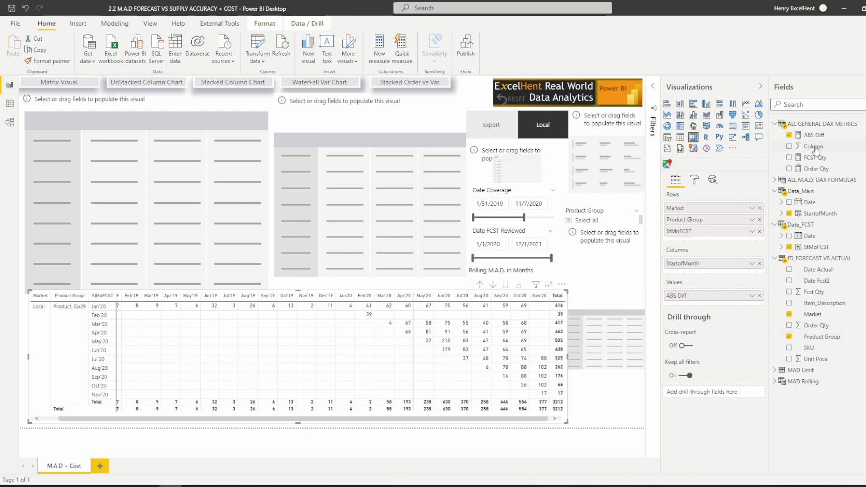
left_click_drag(824, 169, 725, 306)
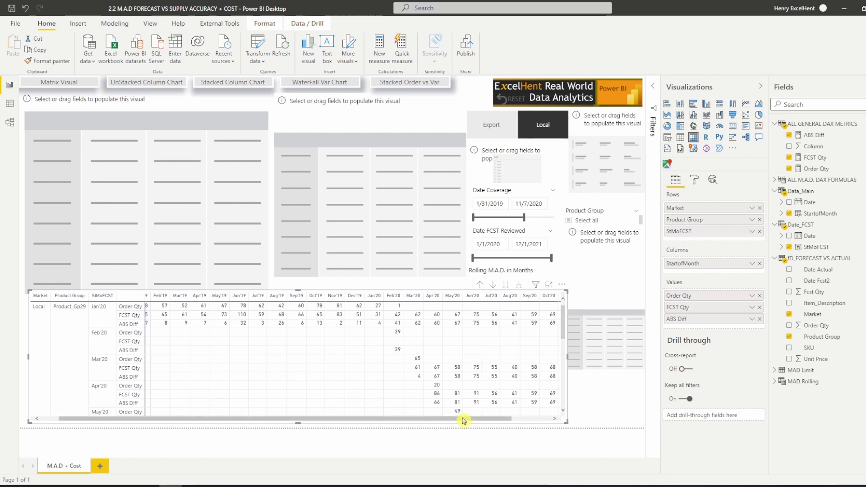
- Apply a diverging background color scale to Order Qty in the matrix, with a light gray default for blanks and bright green maximum
left_click_drag(465, 421, 514, 423)
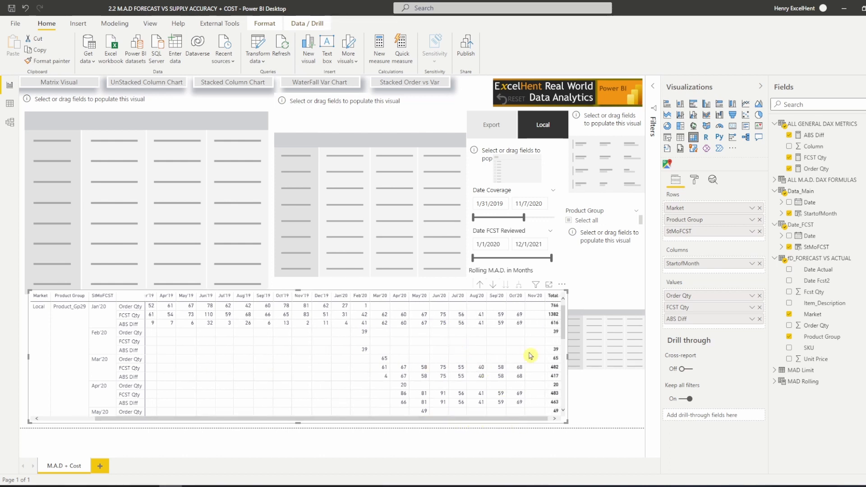
left_click(751, 295)
mouse_move(794, 354)
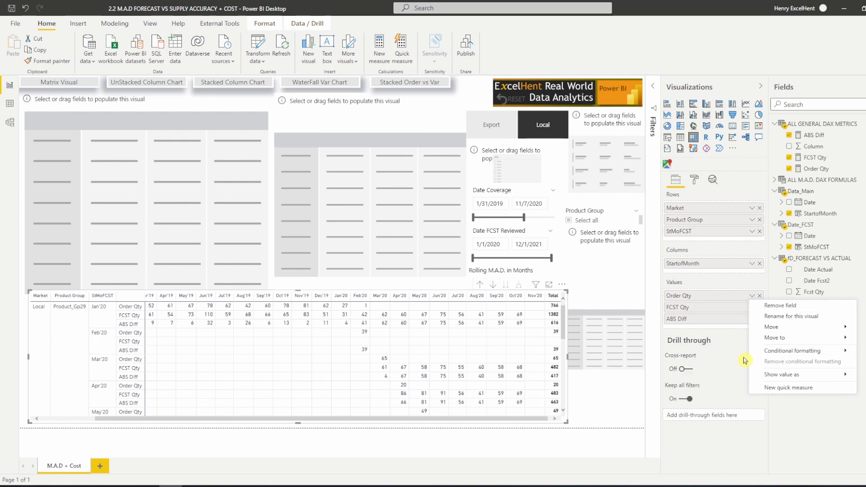
left_click(742, 352)
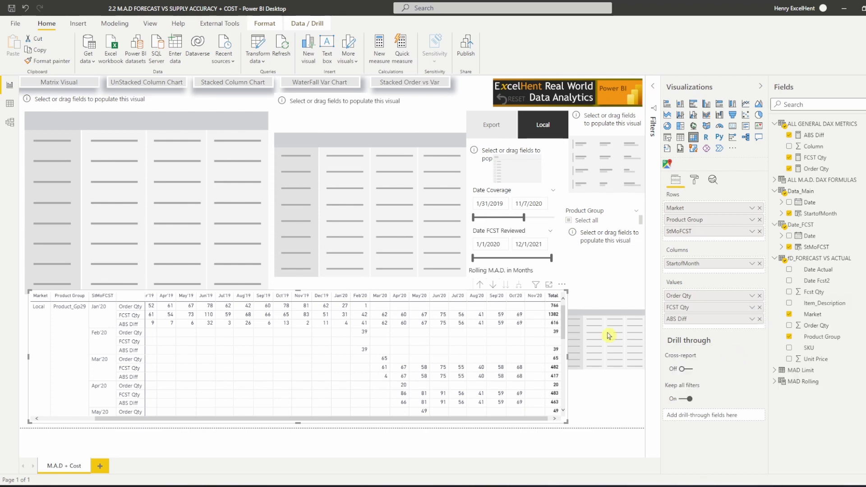
left_click(574, 187)
left_click(563, 215)
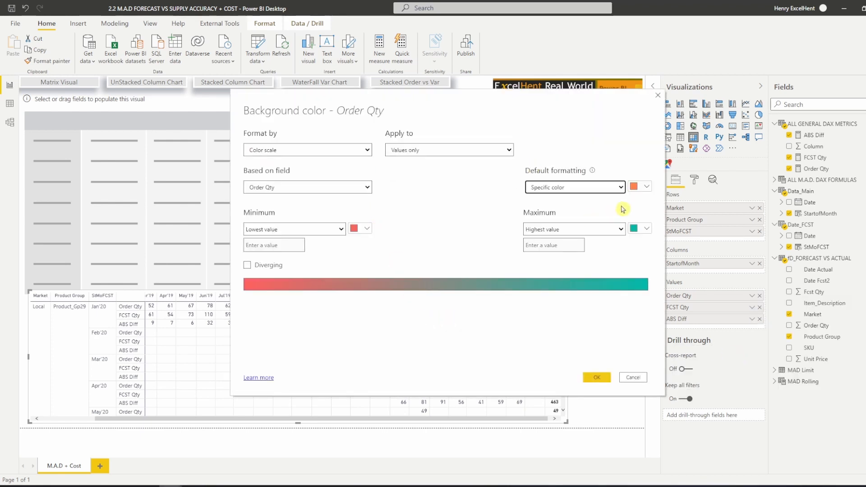
left_click(248, 265)
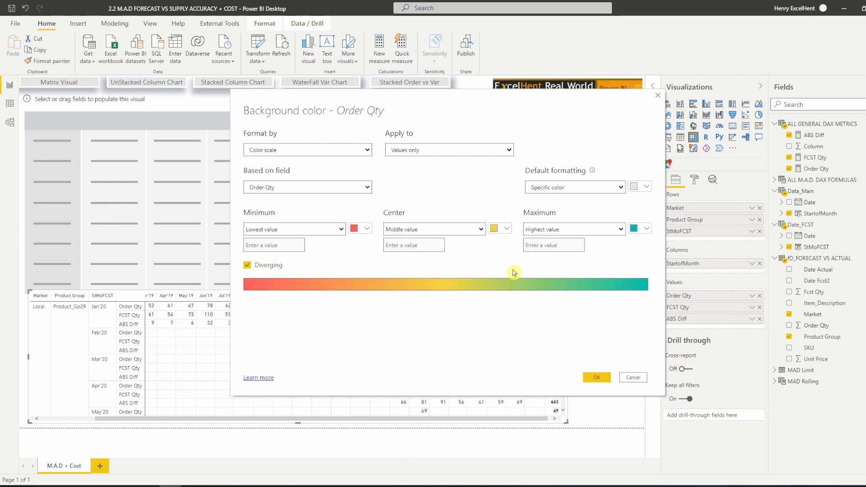
left_click(647, 228)
left_click(532, 342)
left_click(596, 377)
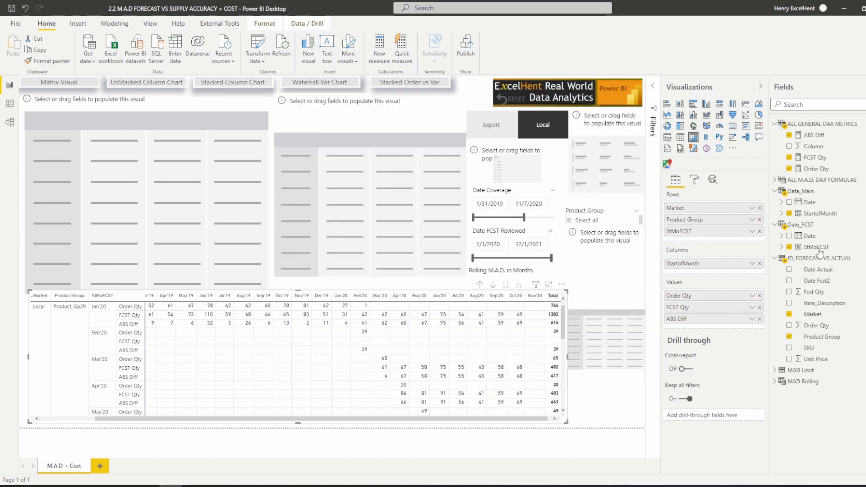
- Apply the same diverging red-yellow-green background color scale to FCST Qty, with a light gray default for blanks
left_click(751, 308)
mouse_move(794, 362)
left_click(730, 360)
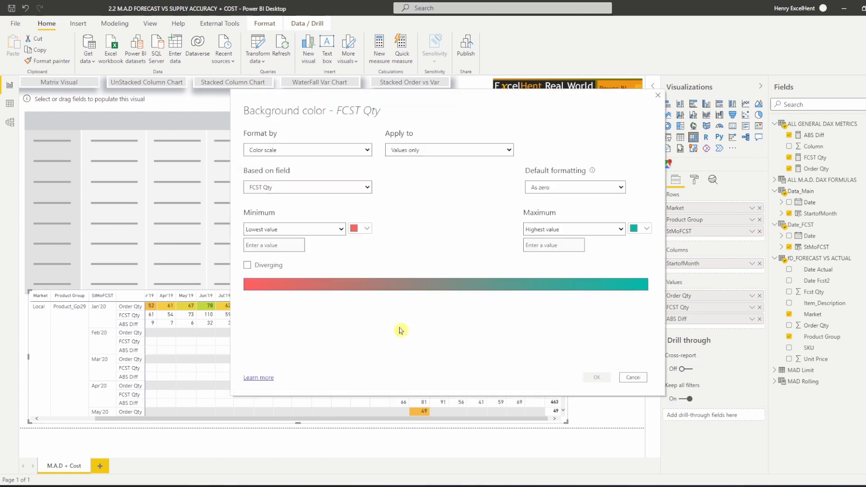
left_click(616, 189)
left_click(563, 208)
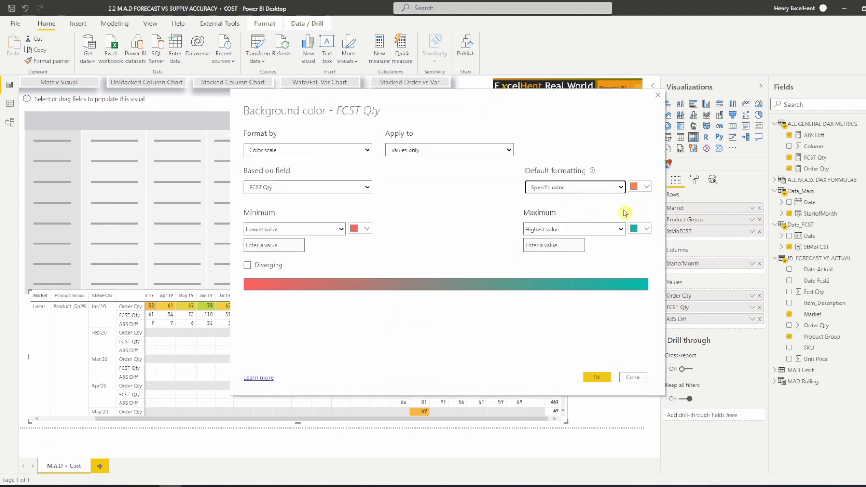
left_click(640, 186)
left_click(367, 283)
left_click(248, 265)
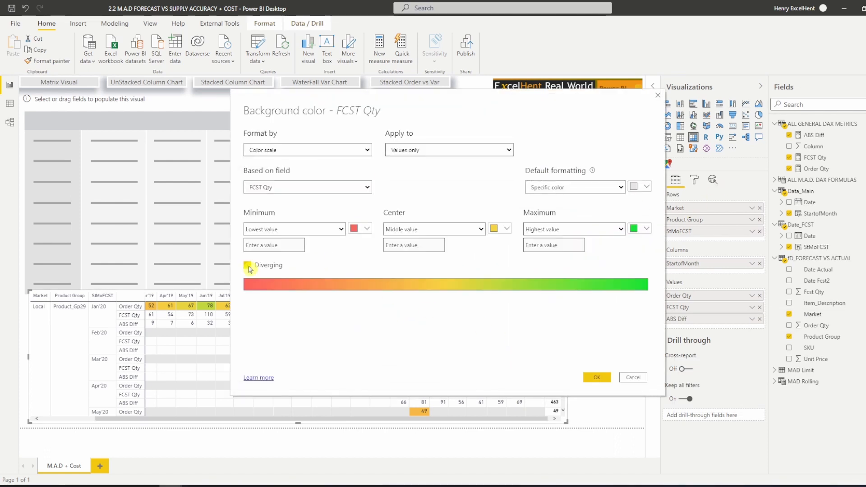
left_click(597, 378)
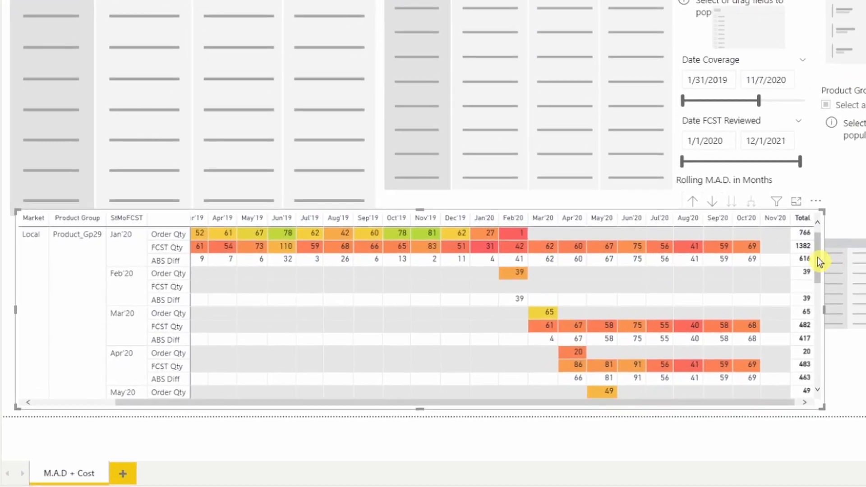
- Examine each StMoFCST month's color-scaled Order Qty and FCST Qty, highlighting the Mar'20 and May'20 cells
mouse_move(820, 261)
left_mouse_down()
mouse_move(819, 333)
mouse_move(829, 251)
left_mouse_up()
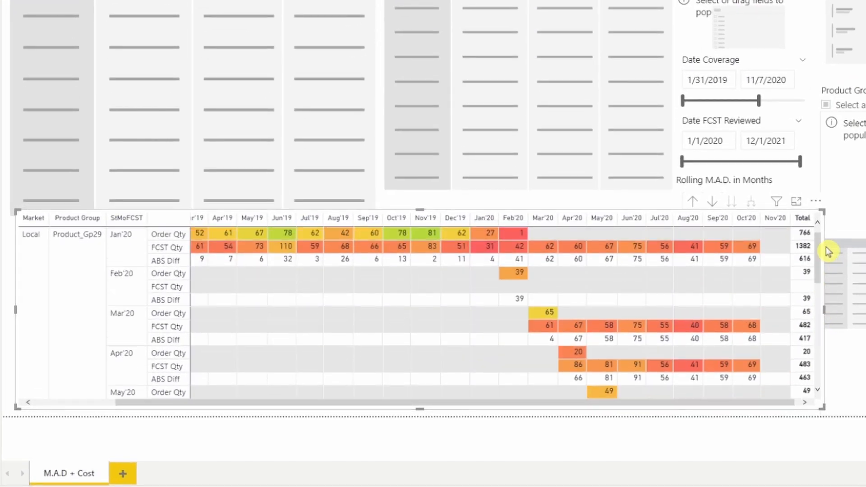
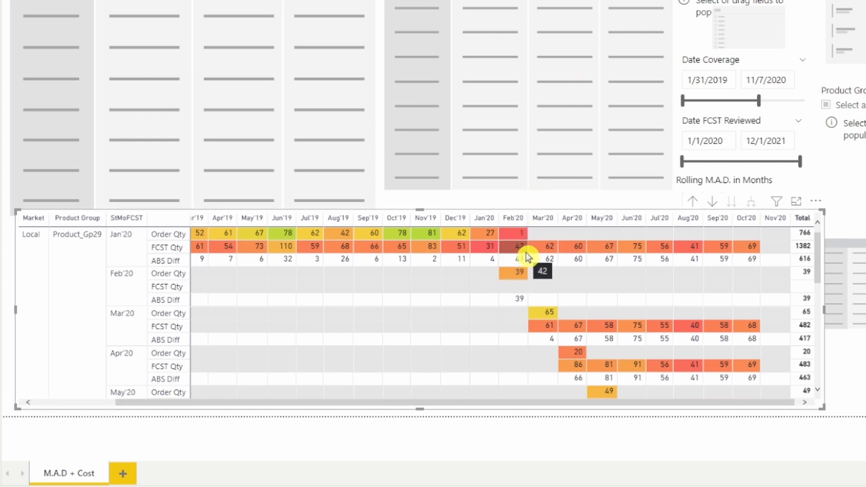
scroll(527, 260, "down", 2)
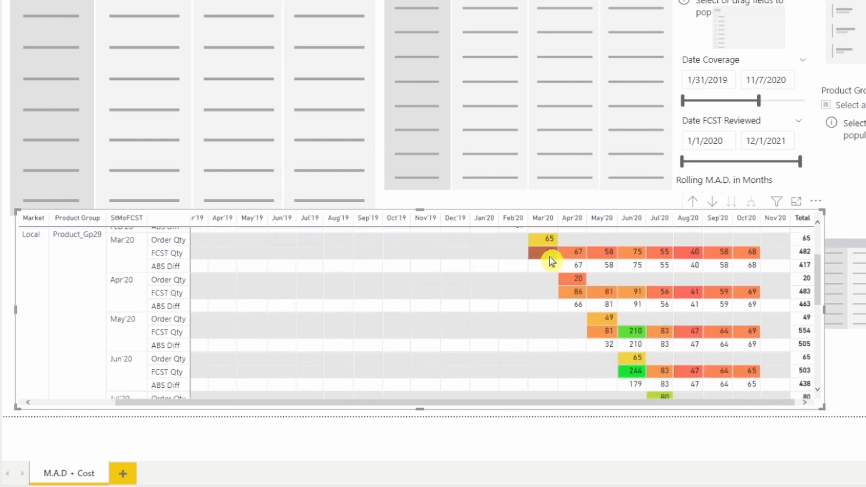
left_click(575, 292)
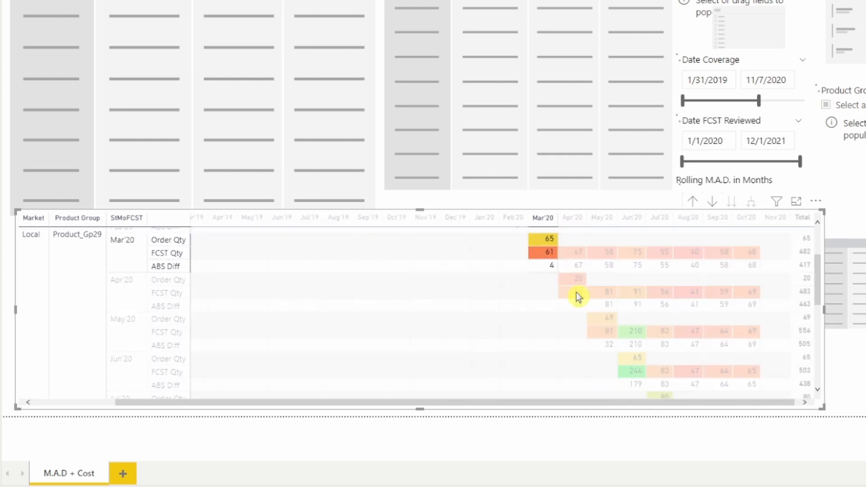
left_click(608, 333)
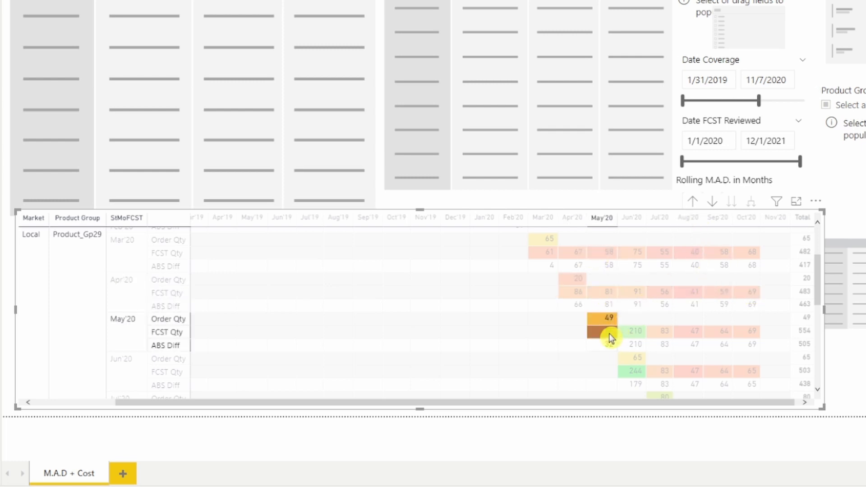
left_click(706, 211)
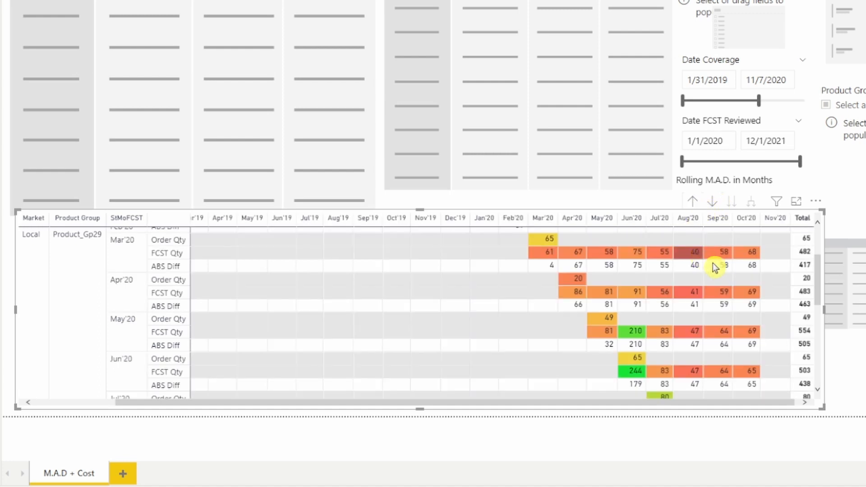
scroll(712, 273, "up", 2)
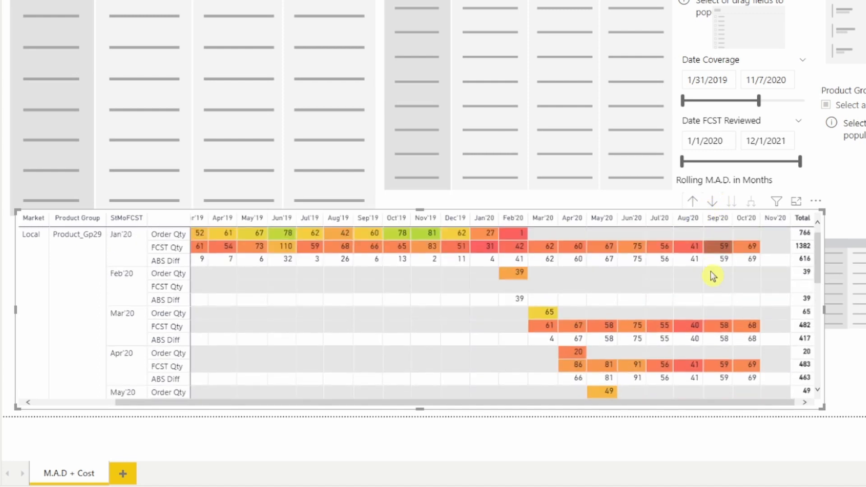
- Drill the matrix up to Product Group, expand it back to StMoFCST, and review the forecast months through Nov'20
left_click(693, 202)
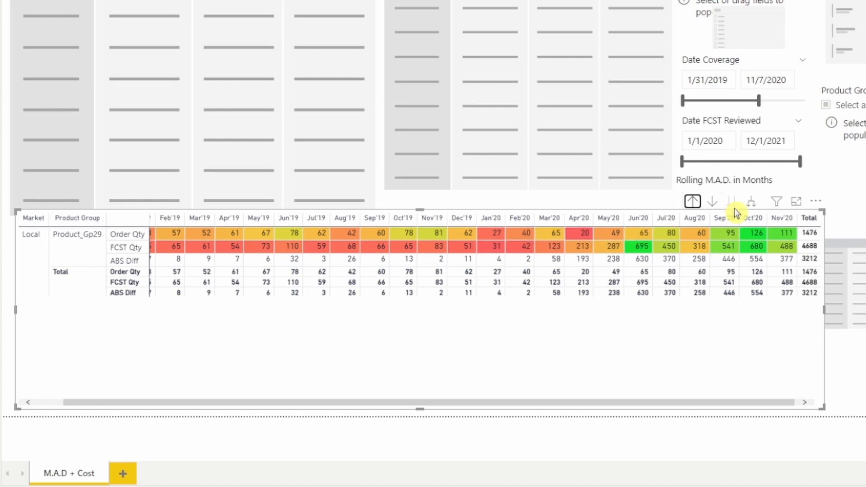
left_click(750, 201)
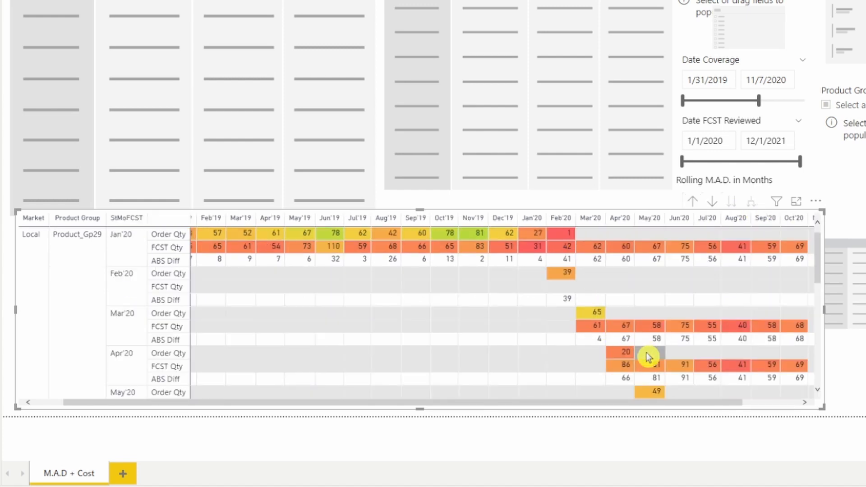
scroll(651, 370, "down", 2)
scroll(614, 334, "up", 2)
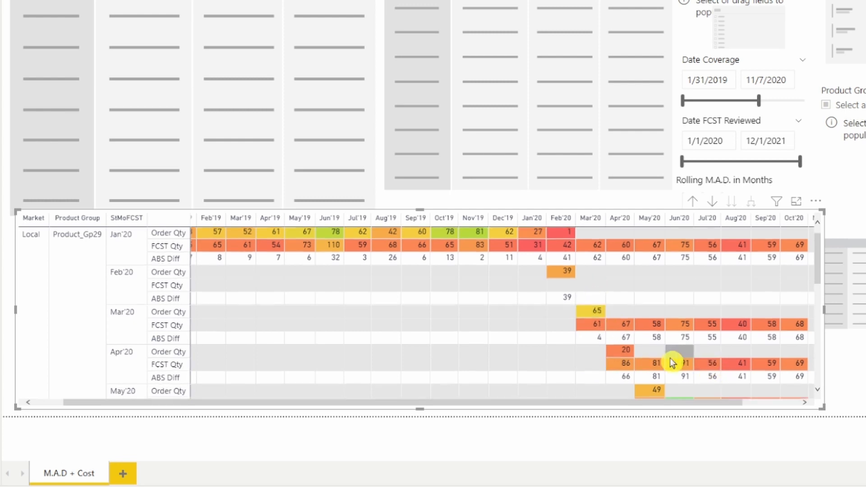
scroll(672, 363, "down", 2)
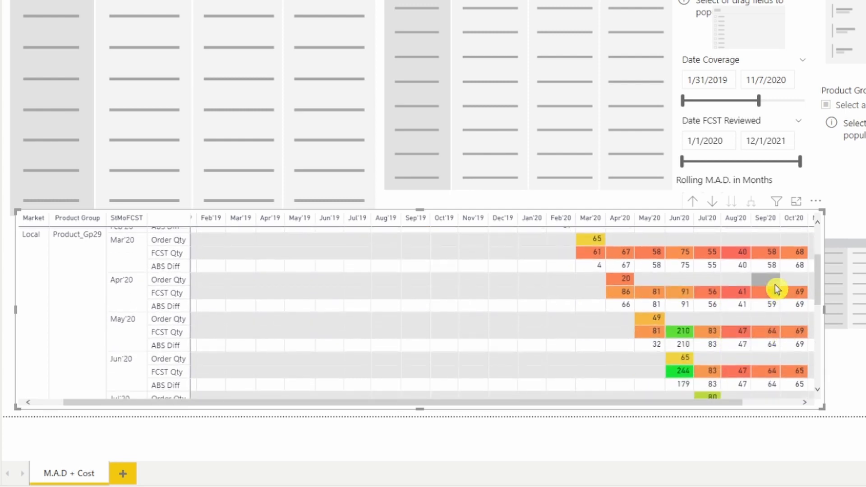
scroll(776, 288, "down", 5)
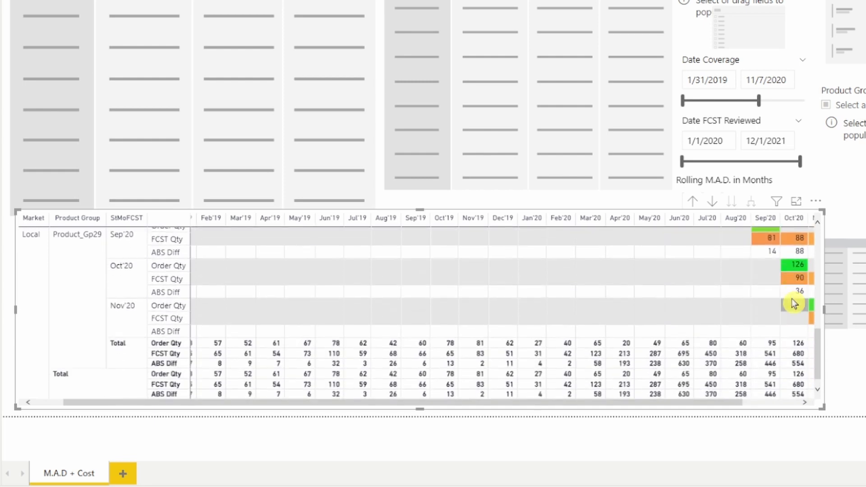
scroll(794, 304, "up", 7)
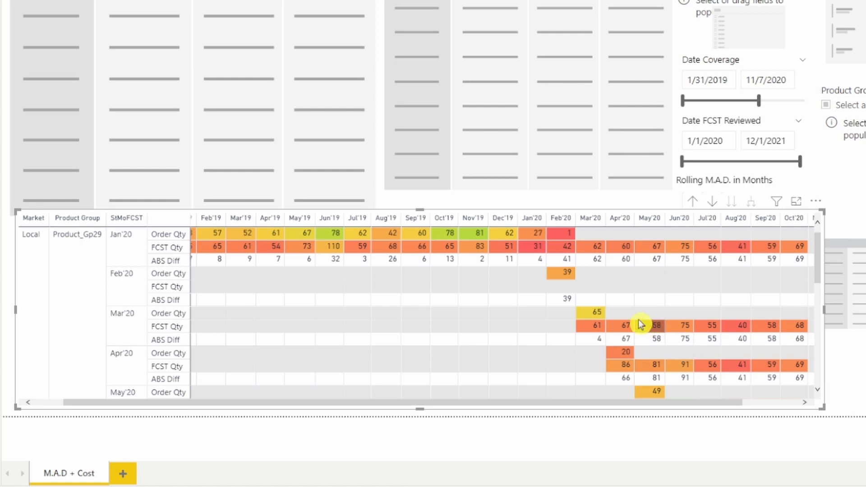
- Set the Date Coverage slicer's end date to 11/30/2020 after checking the later forecast months in the matrix
scroll(662, 245, "down", 2)
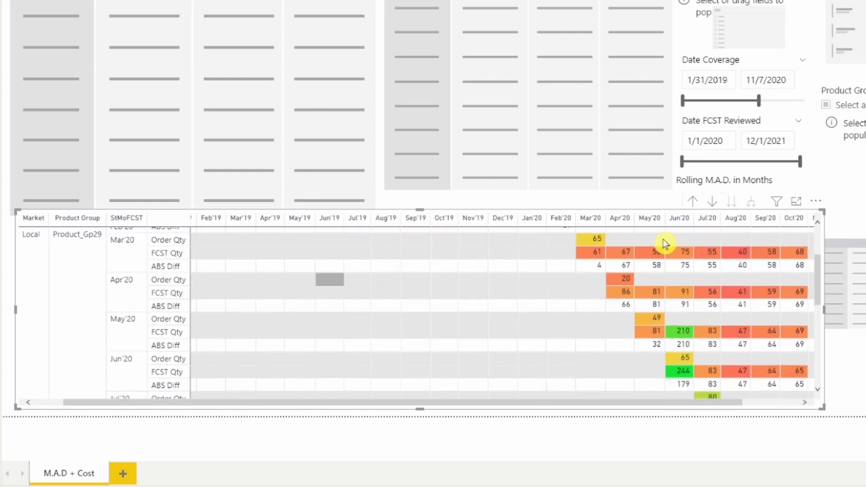
scroll(618, 284, "down", 2)
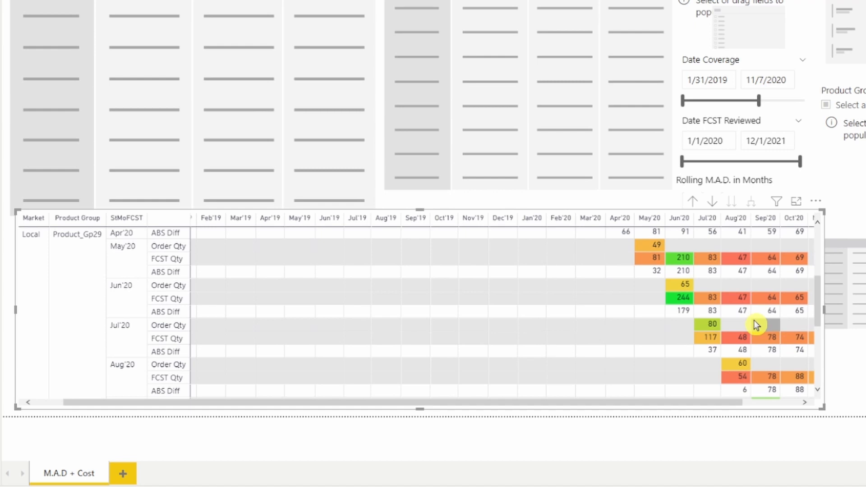
scroll(754, 322, "down", 3)
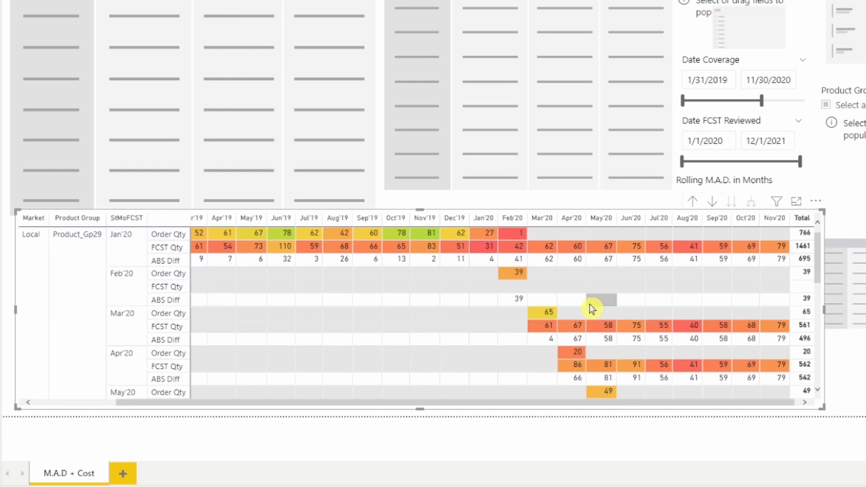
- Compare Order Qty, FCST Qty and ABS Diff where the StMoFCST row matches its month column, highlighting the Mar'20 and Jun'20 cells
left_click(546, 324)
scroll(580, 356, "down", 3)
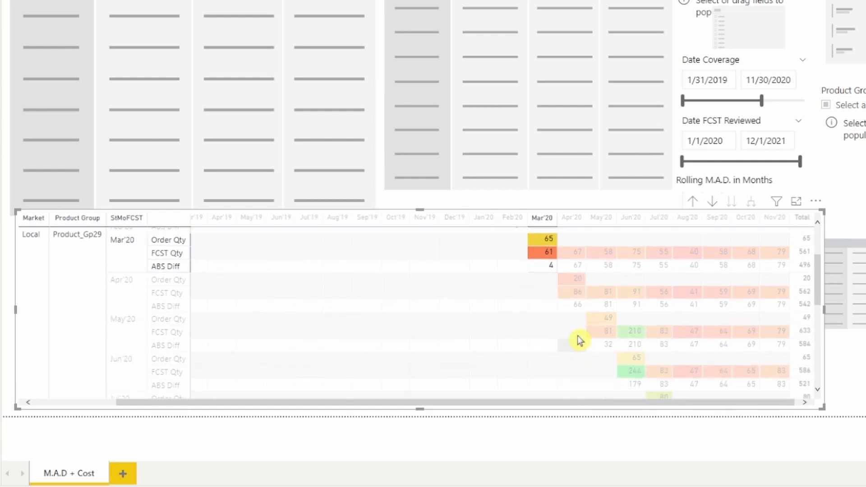
left_click(574, 294)
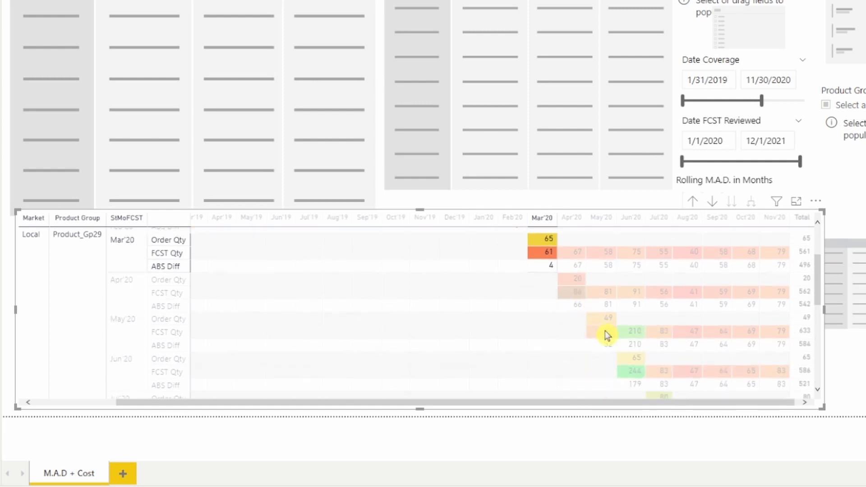
left_click(634, 370)
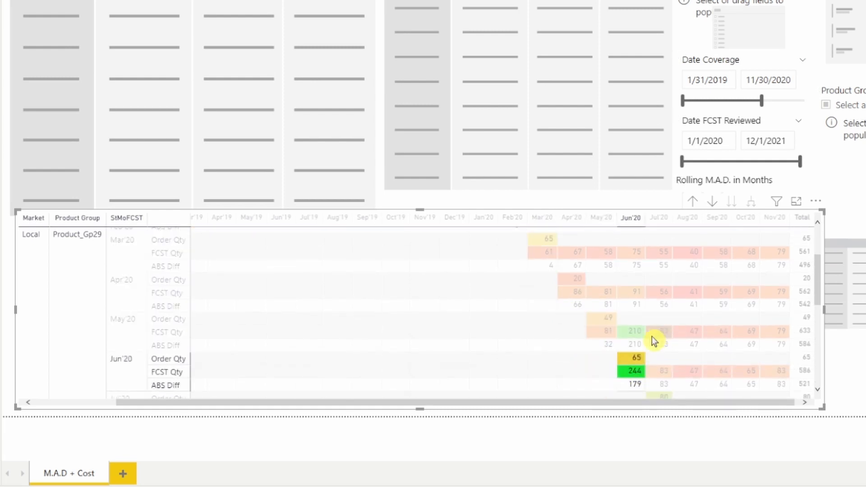
left_click(634, 369)
scroll(569, 311, "up", 3)
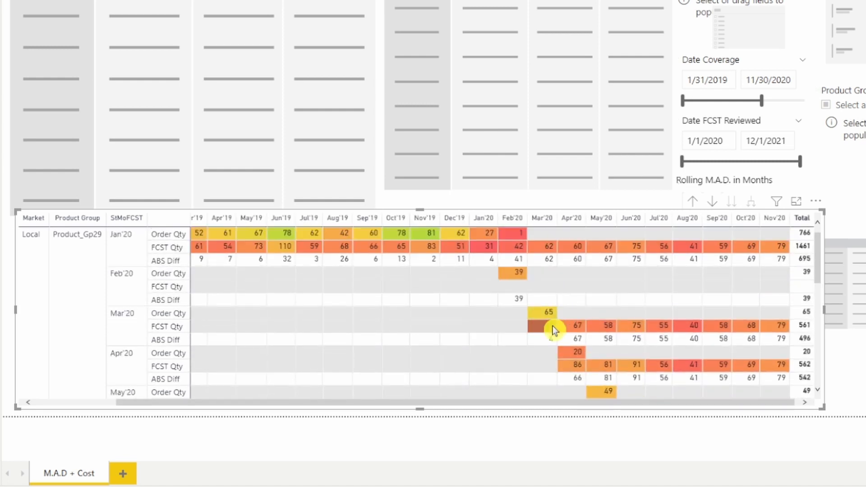
left_click(550, 325)
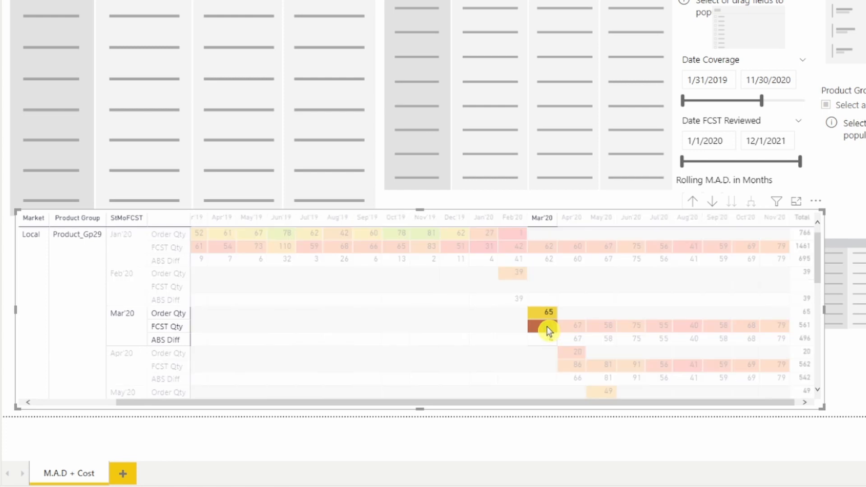
left_click(548, 323)
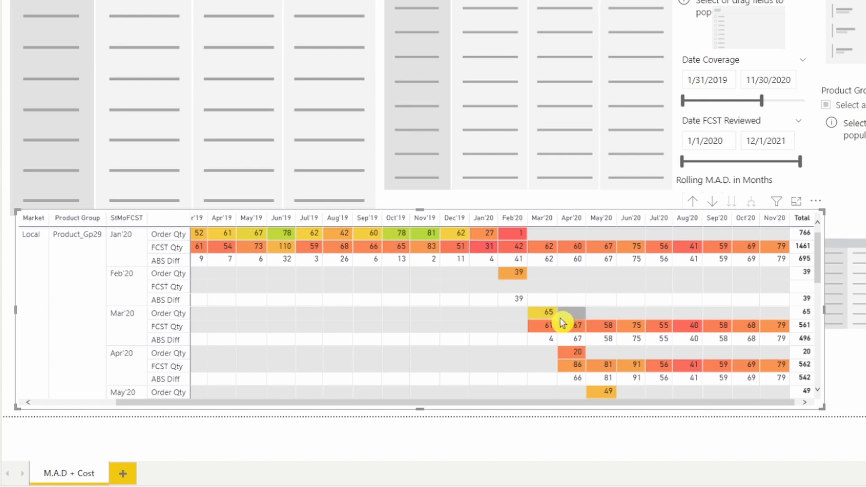
mouse_move(579, 329)
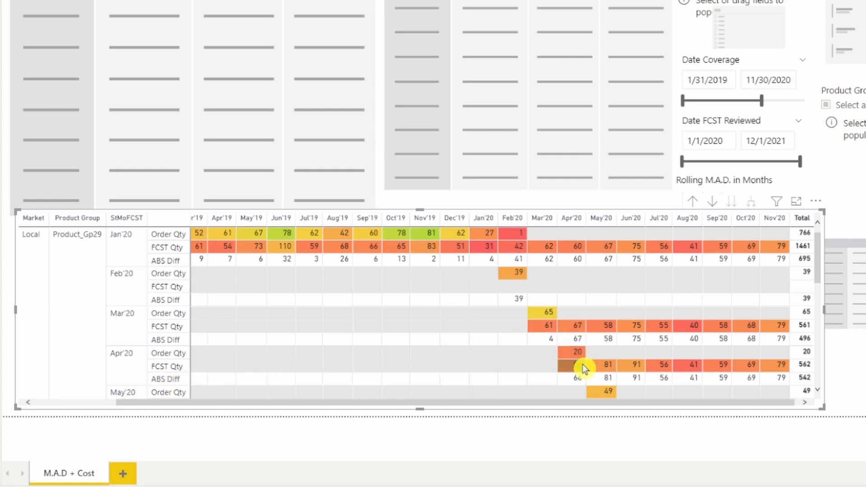
mouse_move(582, 368)
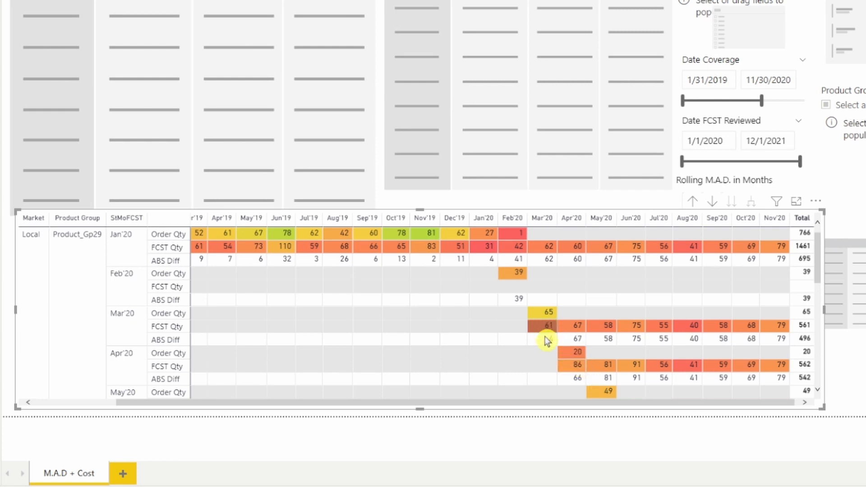
scroll(589, 372, "down", 3)
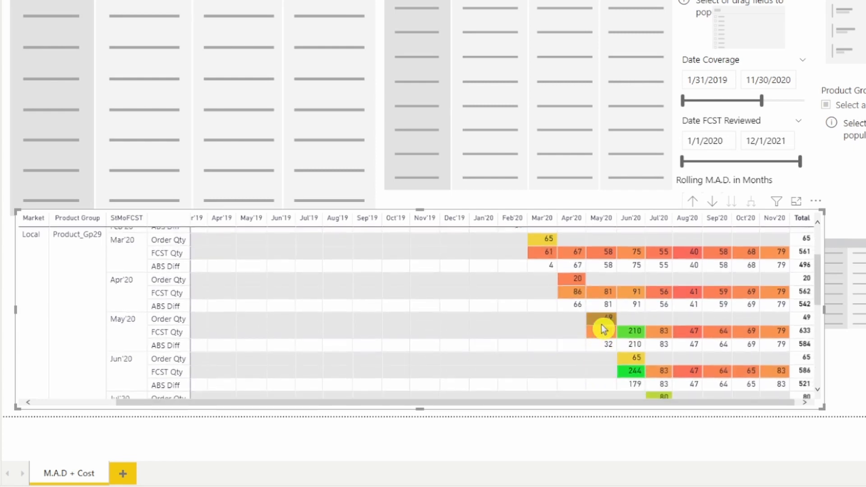
- Compare ABS Diff at Product Group level with the StMoFCST rows by drilling the matrix up and expanding it again
scroll(602, 331, "up", 3)
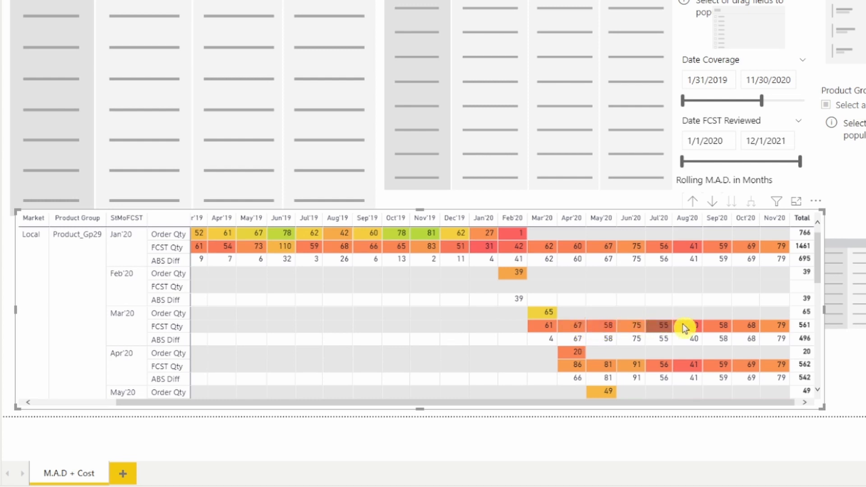
left_click(694, 203)
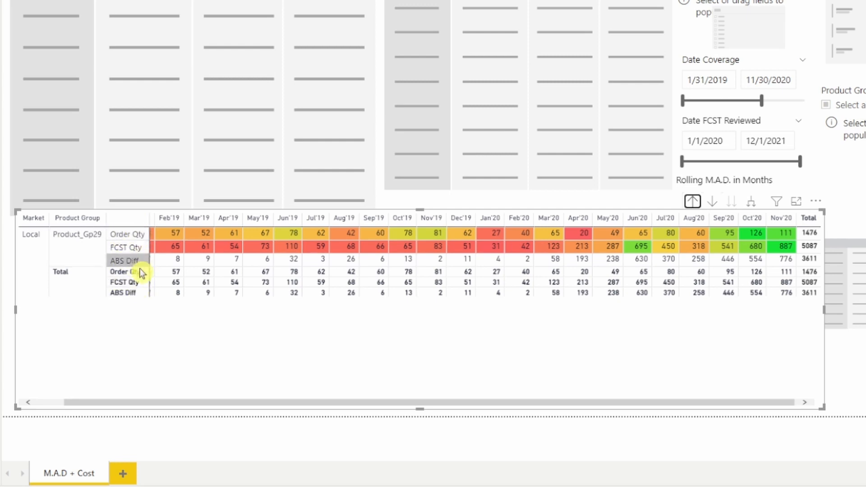
left_click(751, 202)
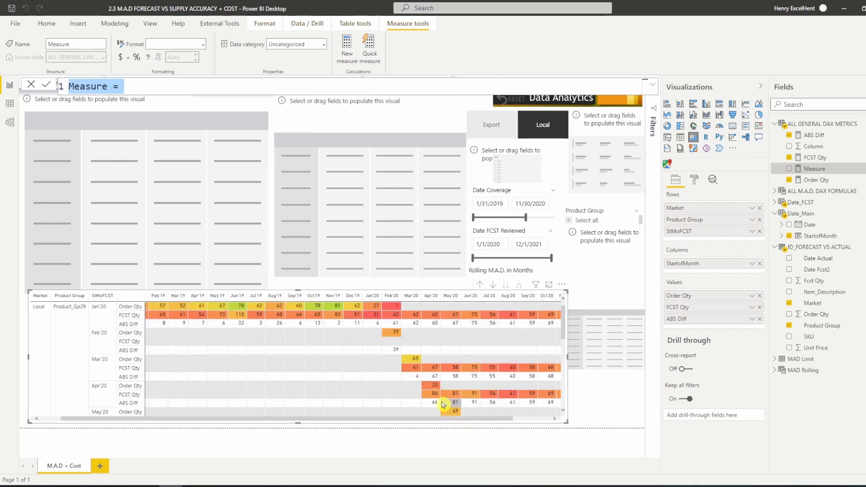
- Name the new measure Fcst1 Qty and lay out its formula with separate VAR and RETURN lines
type("Fc")
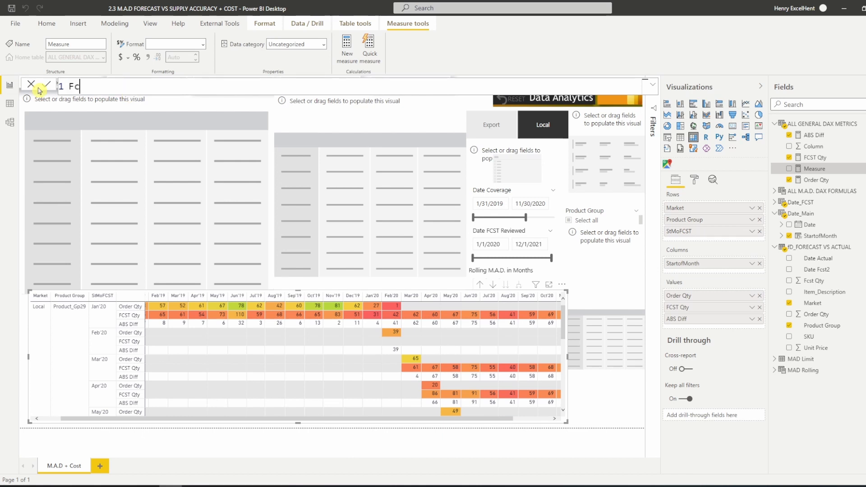
type("st1 Qty=")
key("shift+Return")
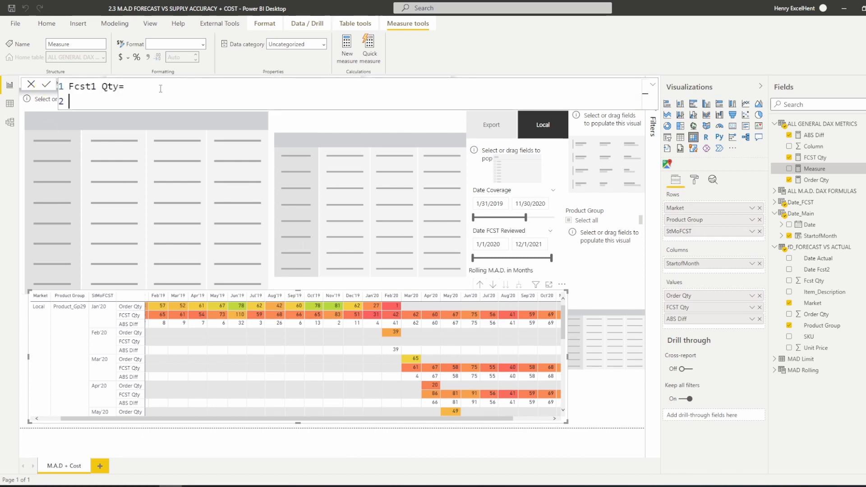
type("VAR")
key("Escape")
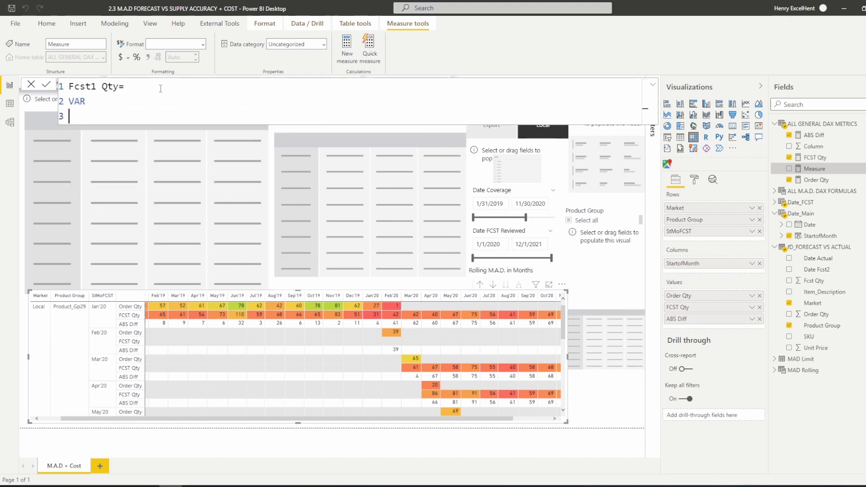
key("shift+Return")
key("shift+Return")
type("RETURN")
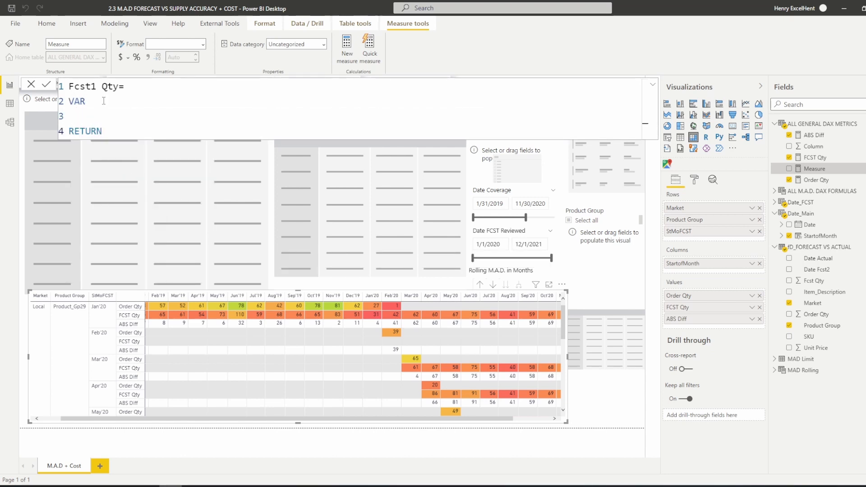
- Declare the variable FcstQty1 on the VAR line and open a CALCULATE function for it
left_click(107, 99)
type("FcstQty1 = Cal")
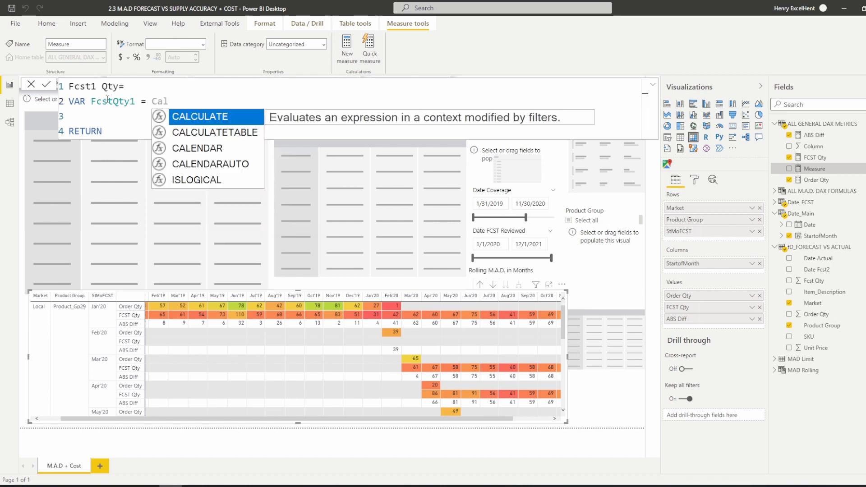
key("Tab")
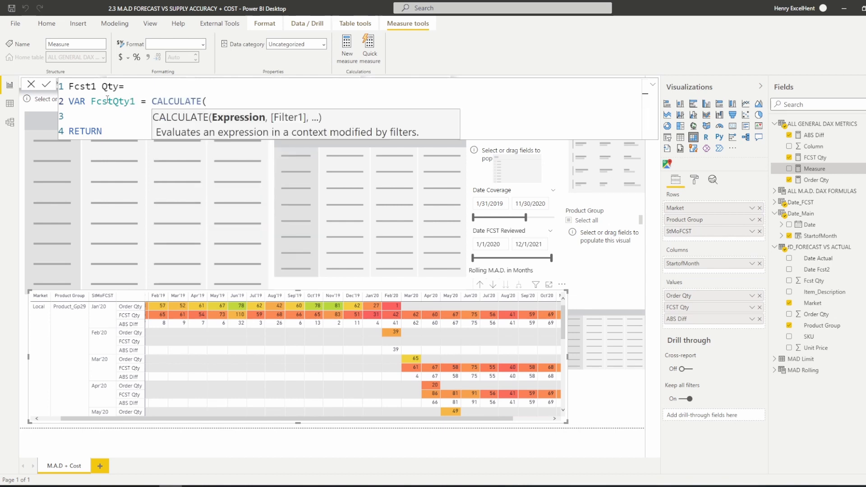
key("shift+Return")
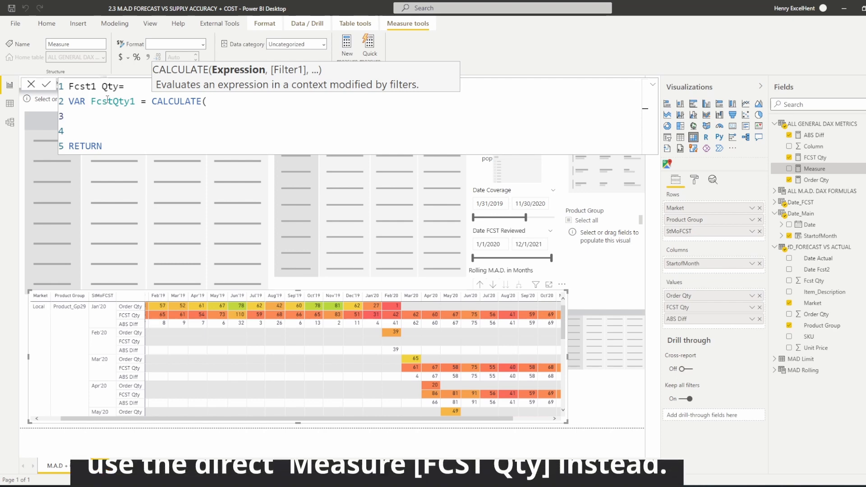
type("Fc")
key("Tab")
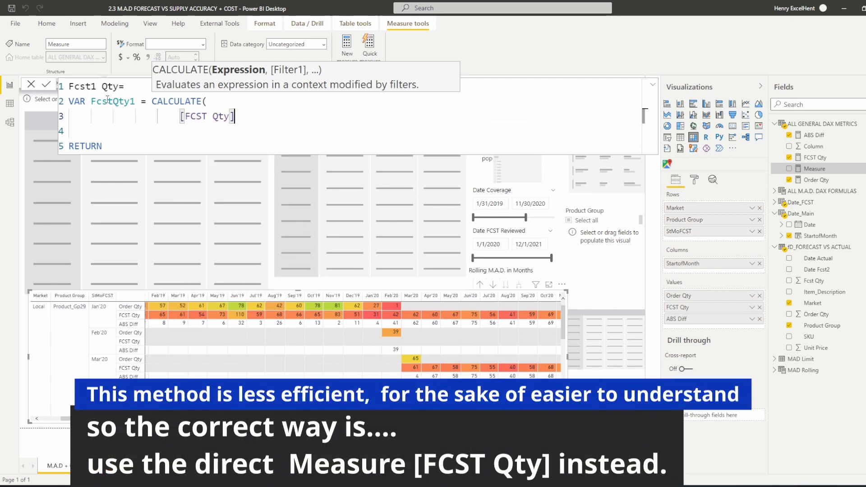
key("BackSpace")
key("BackSpace")
key("BackSpace")
key("BackSpace")
key("BackSpace")
key("BackSpace")
key("BackSpace")
key("BackSpace")
key("BackSpace")
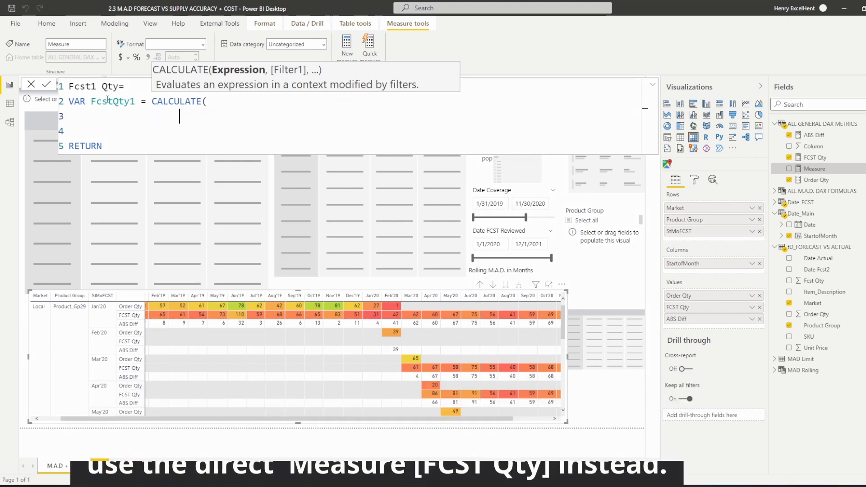
- Enter SUM('fD_FORECAST VS ACTUAL'[Fcst Qty]) as the CALCULATE expression and start a line for its filter argument
type("Sum(")
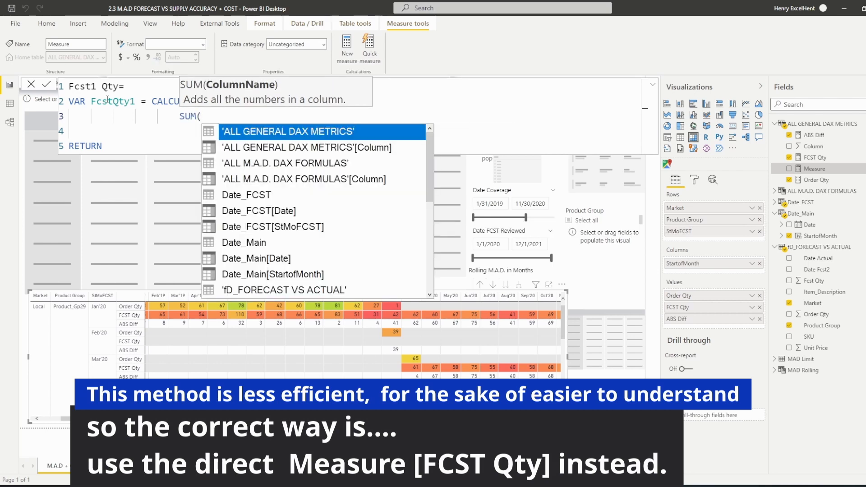
type("Fd")
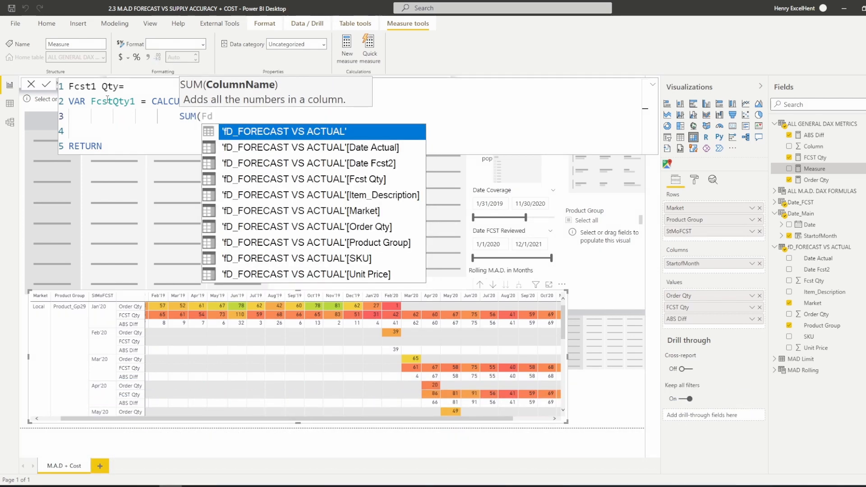
key("Down")
key("Down")
key("Down")
key("Tab")
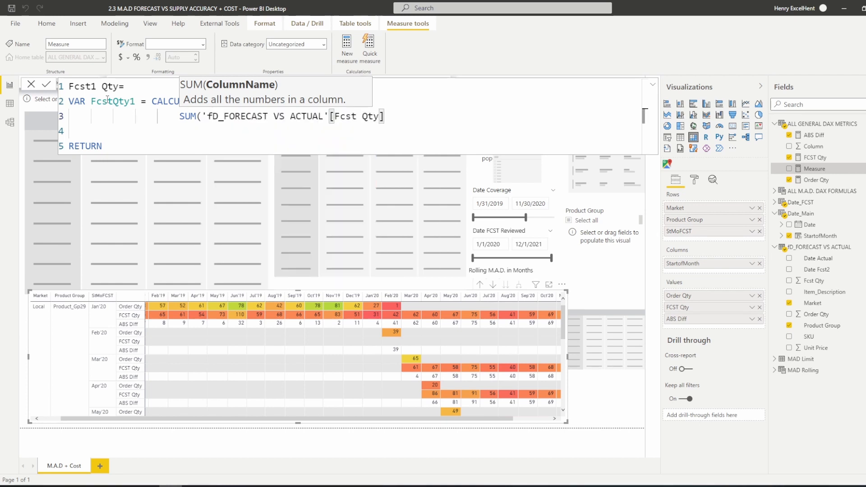
type("),")
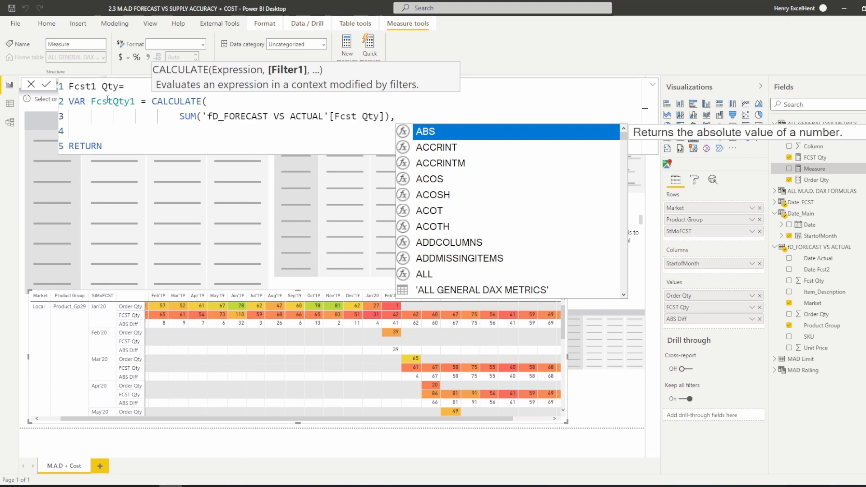
key("shift+Return")
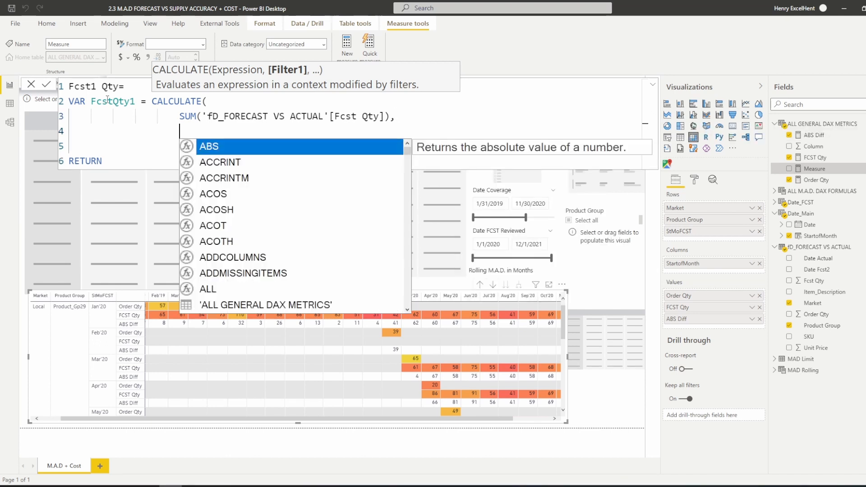
- Add a FILTER function over the Date_FCST table as the CALCULATE filter, with a new line for its condition
type("Filter(")
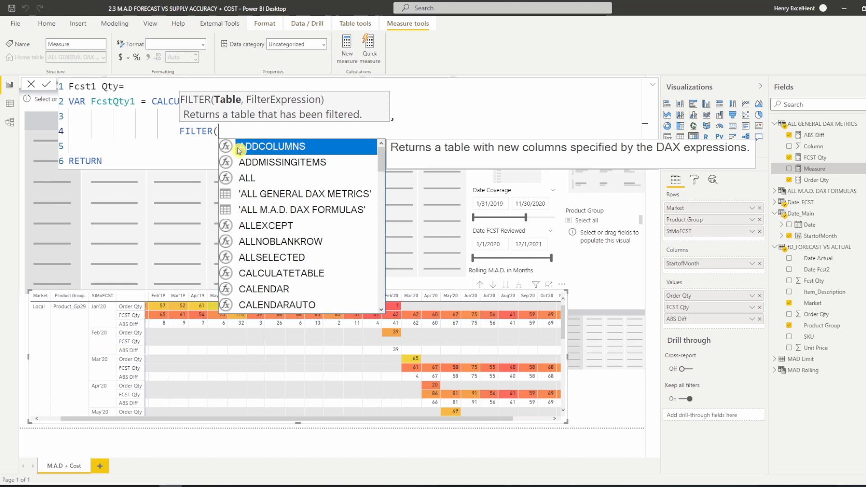
type("Date")
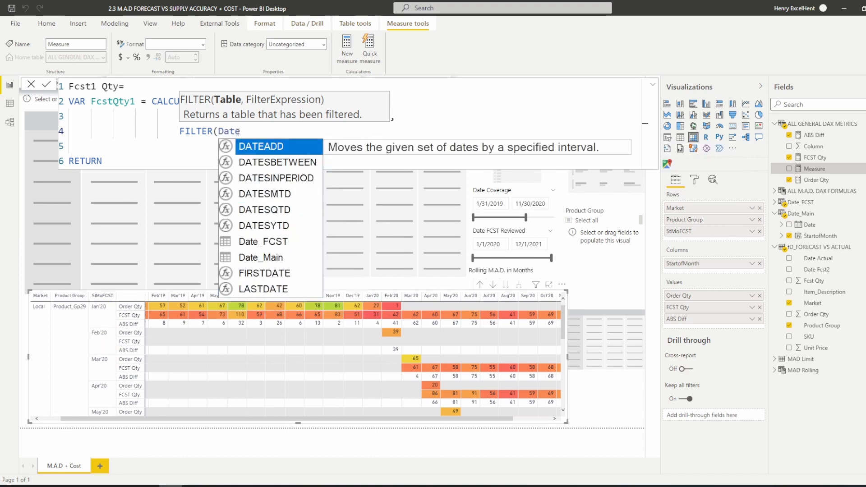
key("Down")
key("Down")
key("Down")
key("Down")
key("Down")
key("Down")
key("Tab")
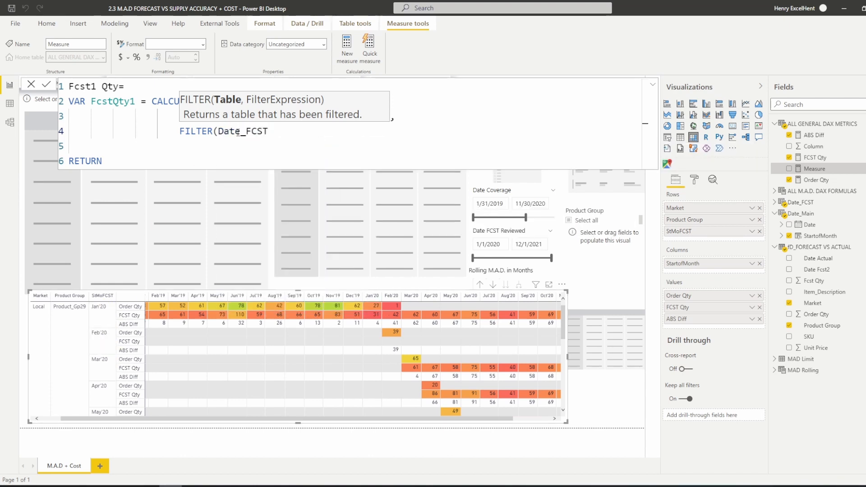
type(",")
key("shift+Return")
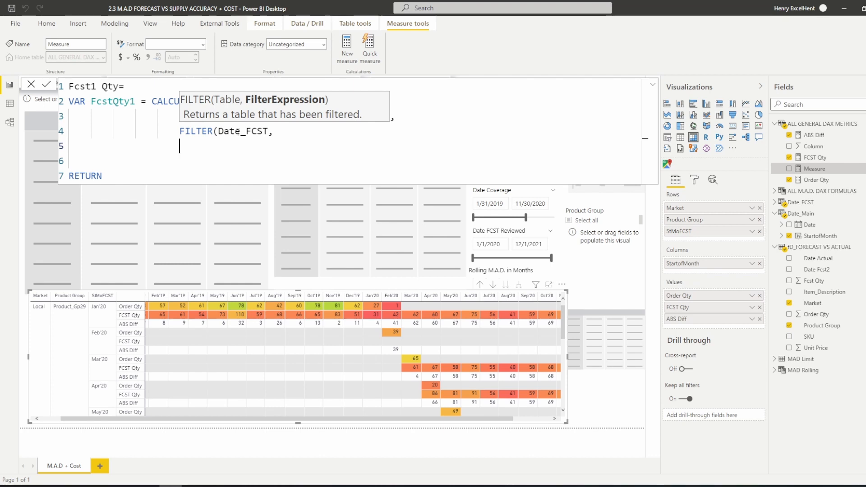
- Begin the FILTER condition by choosing the Date_FCST[StMoFCST] column
type("F")
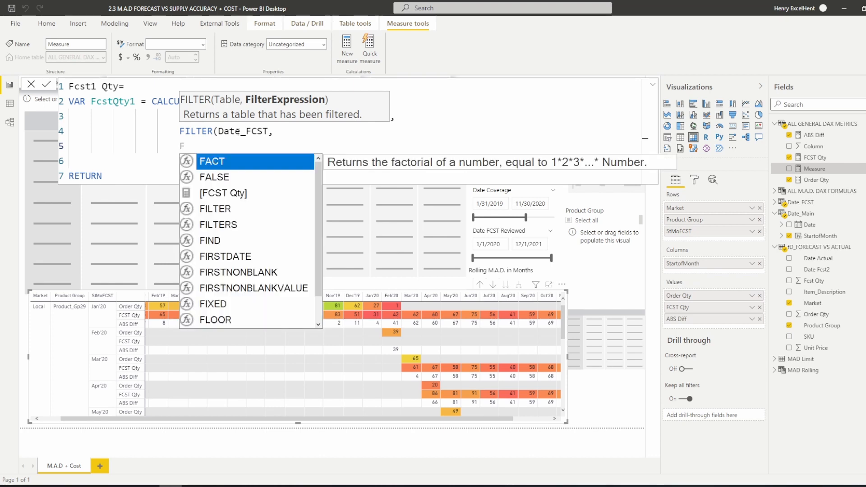
key("BackSpace")
type("date")
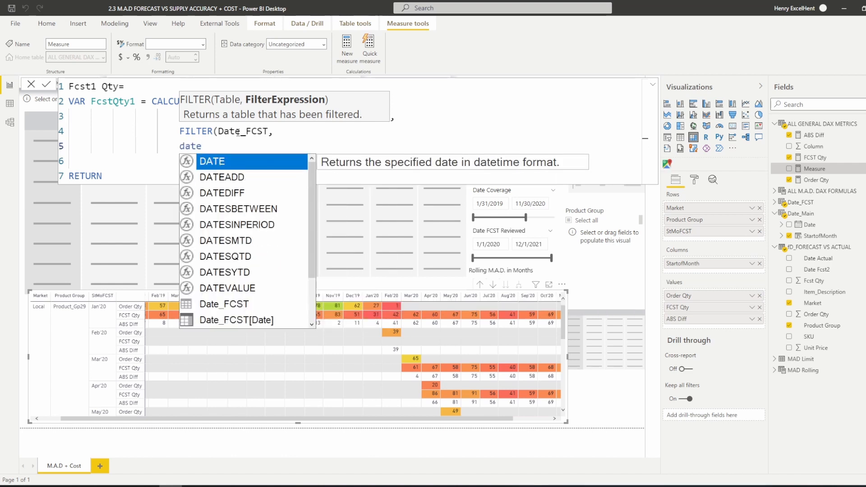
key("Down")
key("Down")
key("Down")
key("Down")
key("Down")
key("Down")
key("Down")
key("Down")
key("Down")
key("Down")
key("Down")
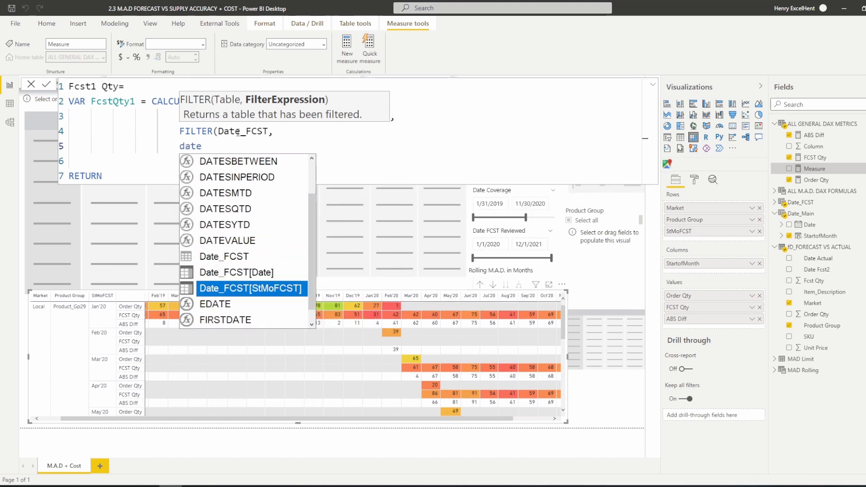
key("Down")
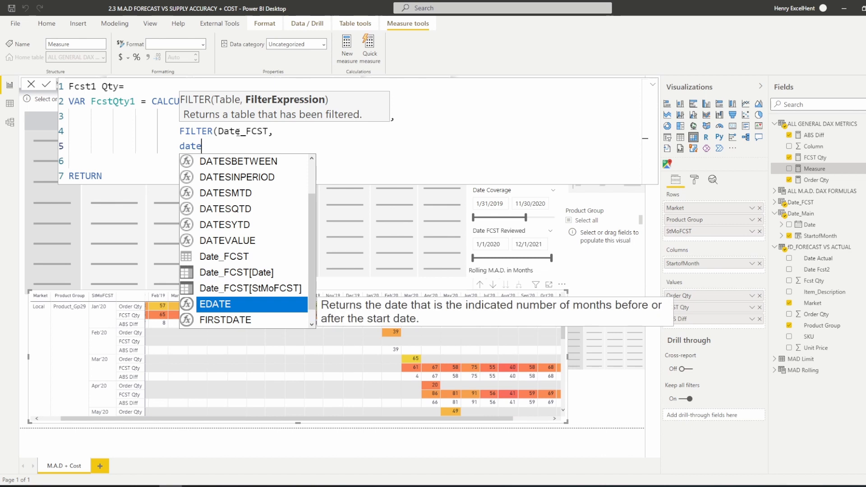
key("Up")
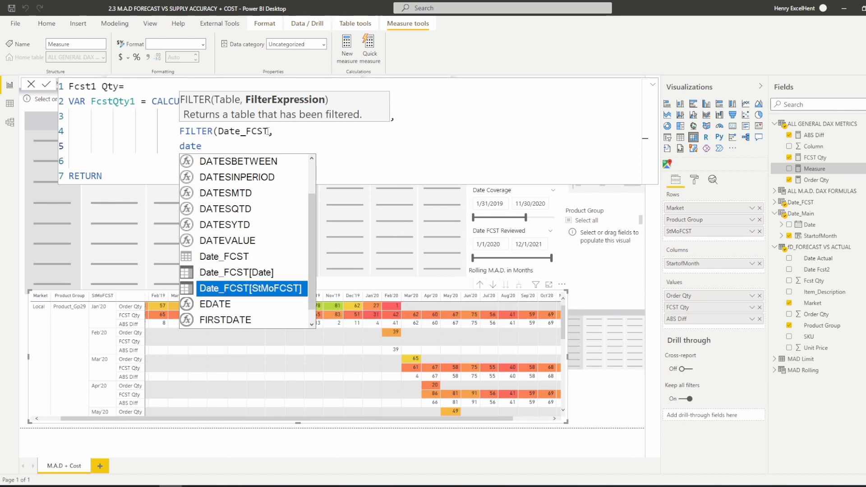
- Start the FILTER condition over Date_FCST in the Fcst1 Qty formula with Date_FCST[StMoFCST] followed by an equals sign
left_click_drag(268, 131, 221, 134)
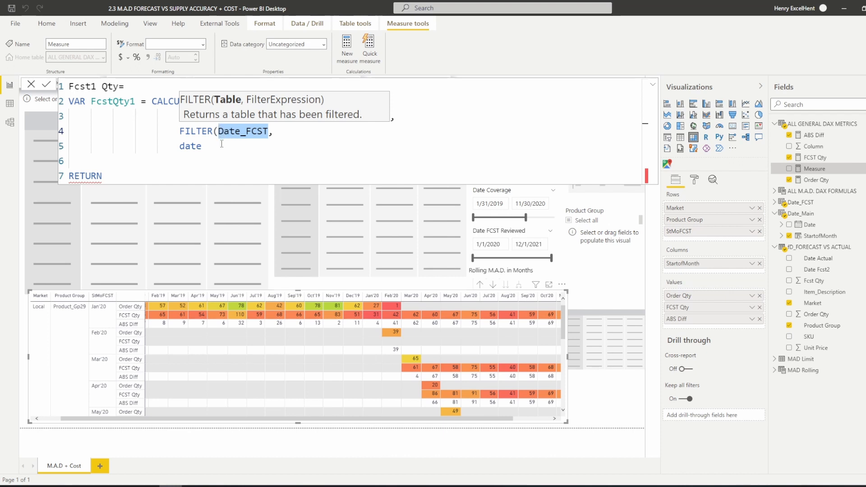
left_click(221, 143)
key("BackSpace")
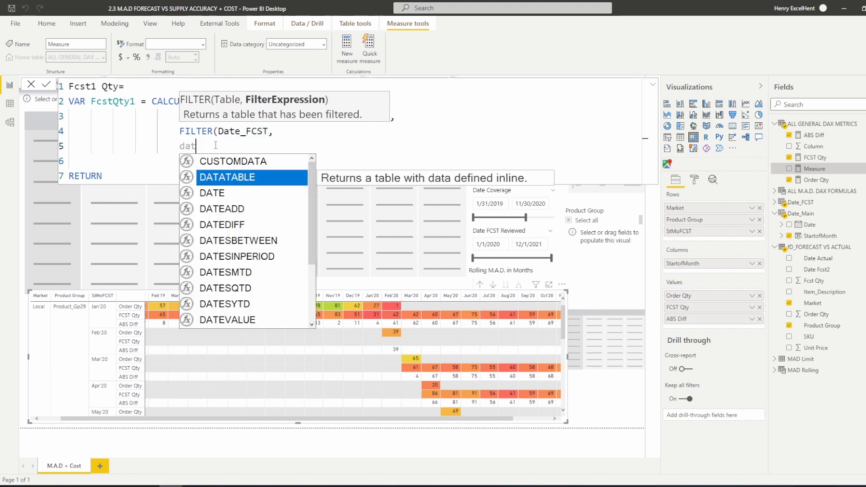
type("e")
key("Down")
key("Down")
key("Down")
key("Down")
key("Down")
key("Down")
key("Down")
key("Down")
key("Down")
key("Down")
key("Down")
key("Down")
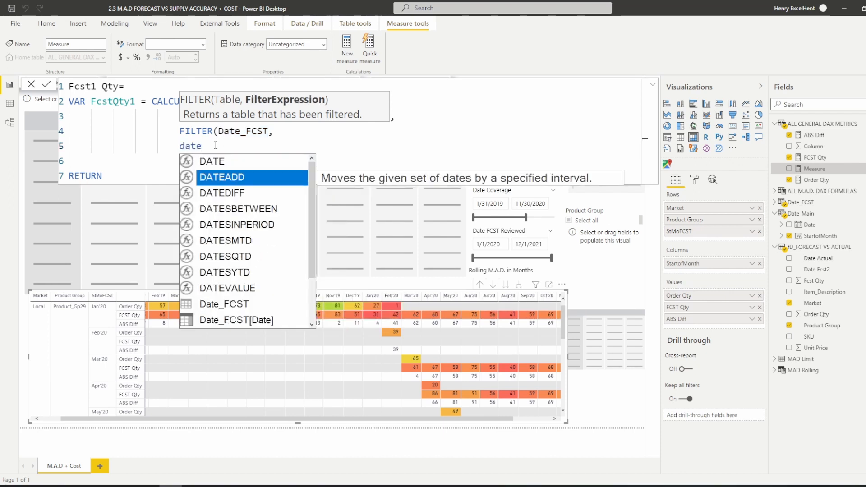
key("Up")
key("Up")
key("Down")
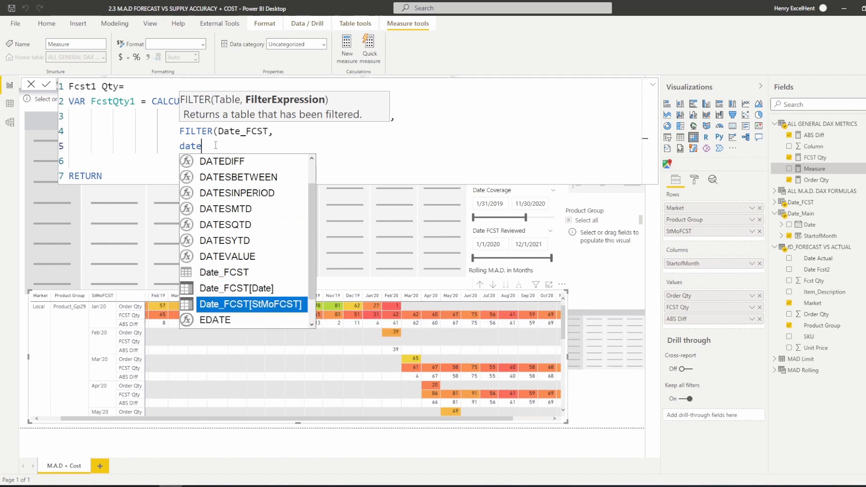
key("Tab")
type("=")
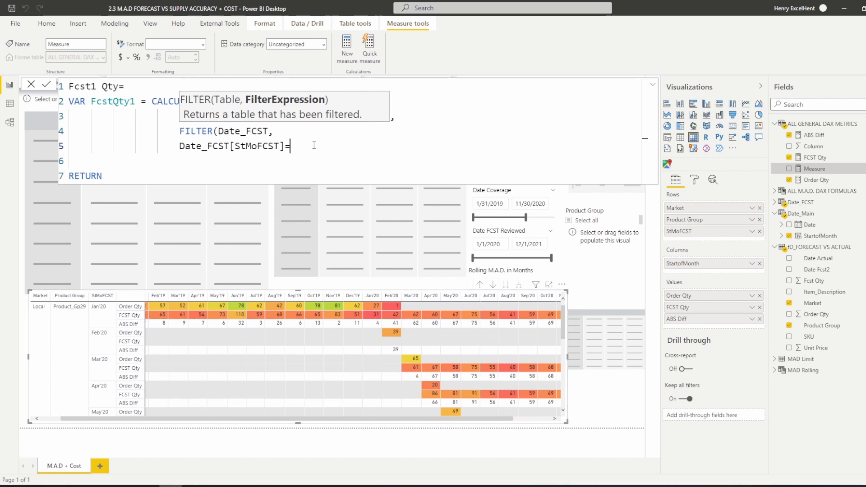
type("date")
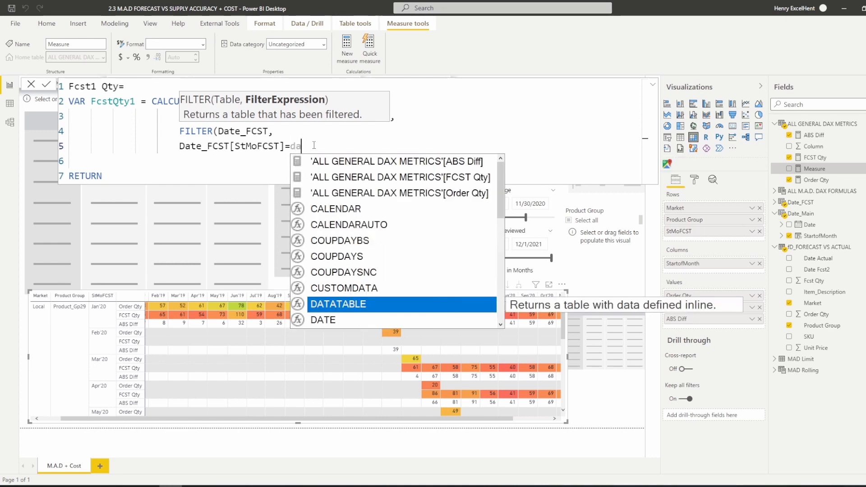
key("Down")
key("Down")
key("Down")
key("Down")
key("Down")
key("Down")
key("Down")
key("Down")
key("Down")
key("Down")
key("Down")
key("Down")
key("Down")
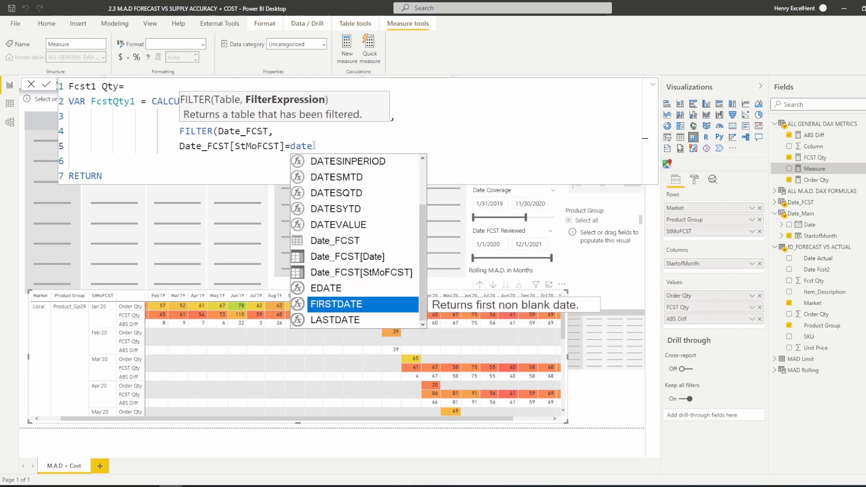
key("BackSpace")
key("BackSpace")
key("BackSpace")
key("BackSpace")
- Insert the SELECTEDVALUE function after the equals sign in the FILTER condition
type("se")
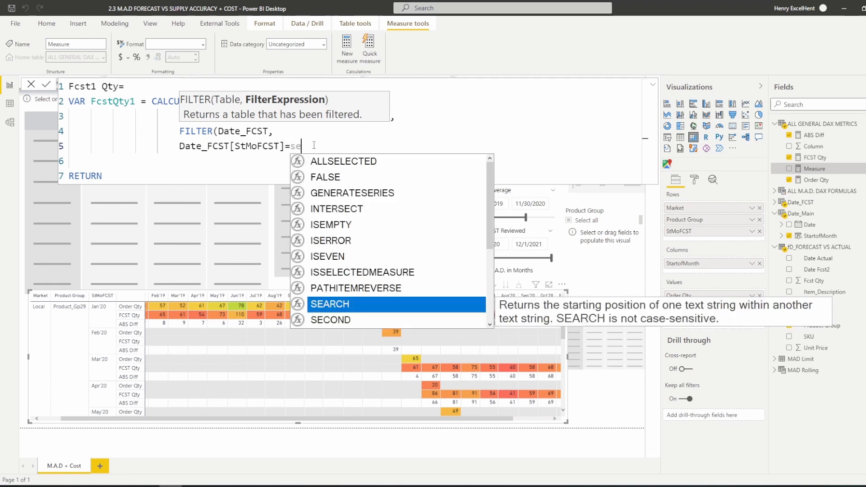
type("lec")
key("Down")
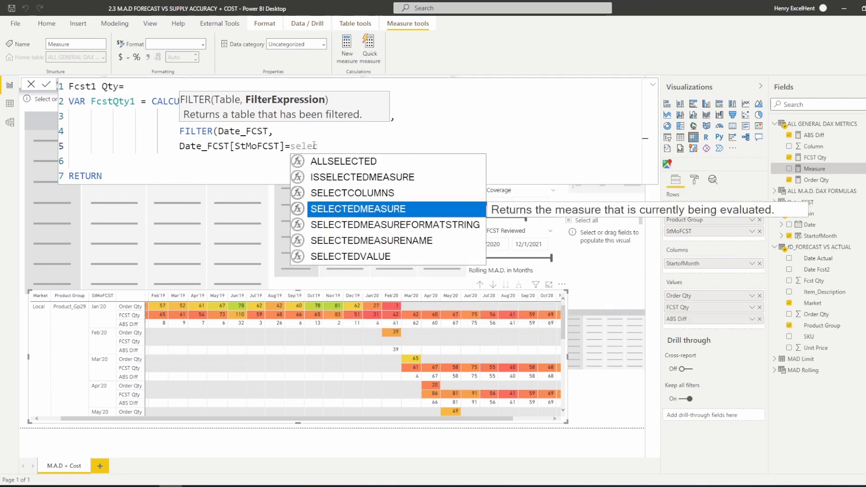
key("Down")
key("Down")
key("Down")
key("Tab")
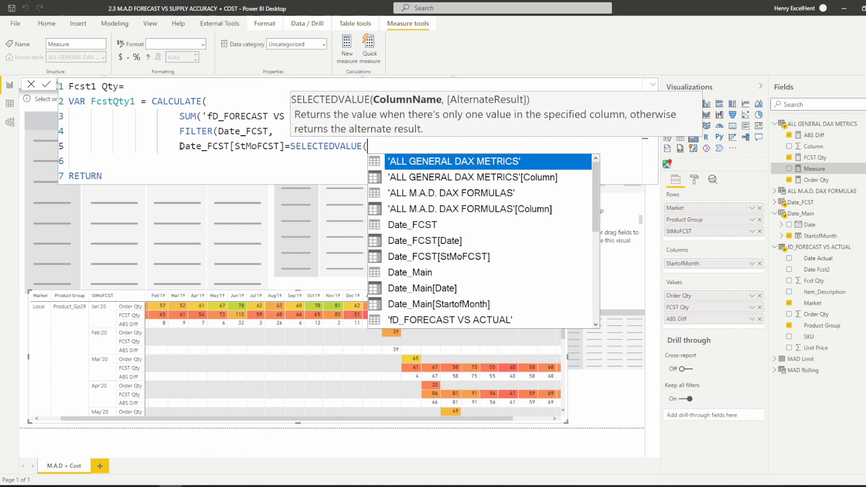
left_click_drag(179, 147, 385, 148)
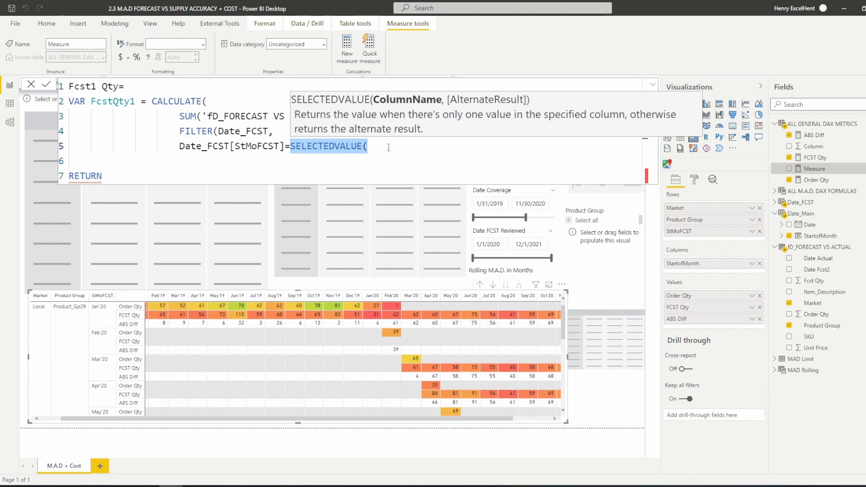
left_click(383, 146)
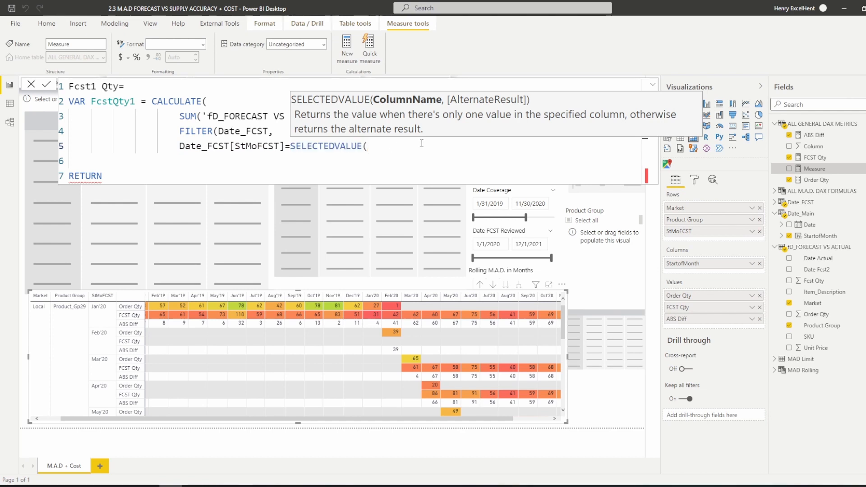
- Give SELECTEDVALUE the column Date_Main[StartofMonth] and close the SELECTEDVALUE, FILTER and CALCULATE functions, the last two on separate lines
type("date")
key("Down")
key("Down")
key("Down")
key("Down")
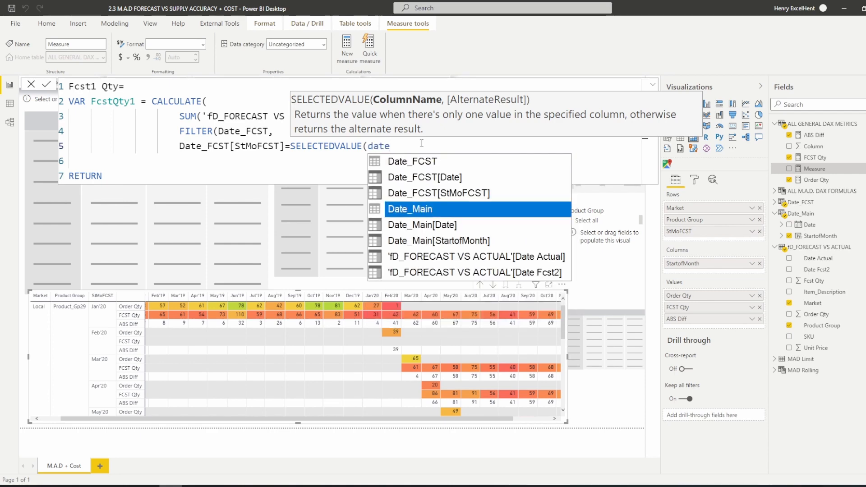
key("Down")
key("Tab")
type(")")
key("shift+Return")
type(")")
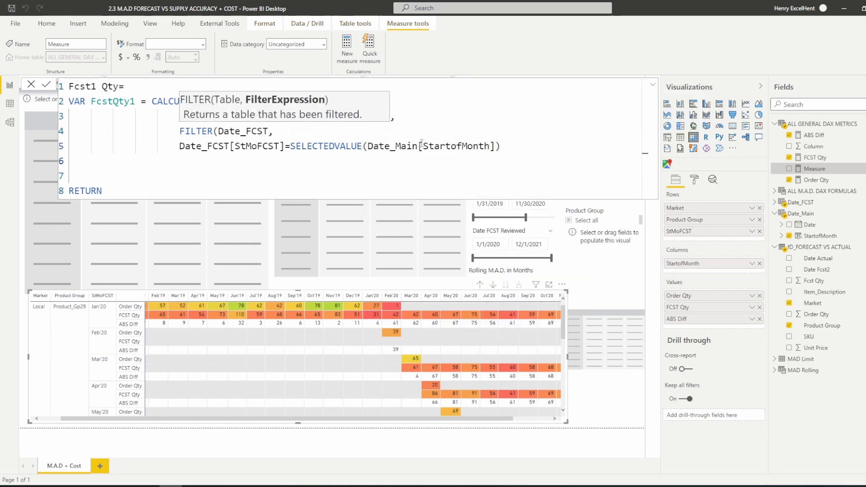
key("shift+Return")
type(")")
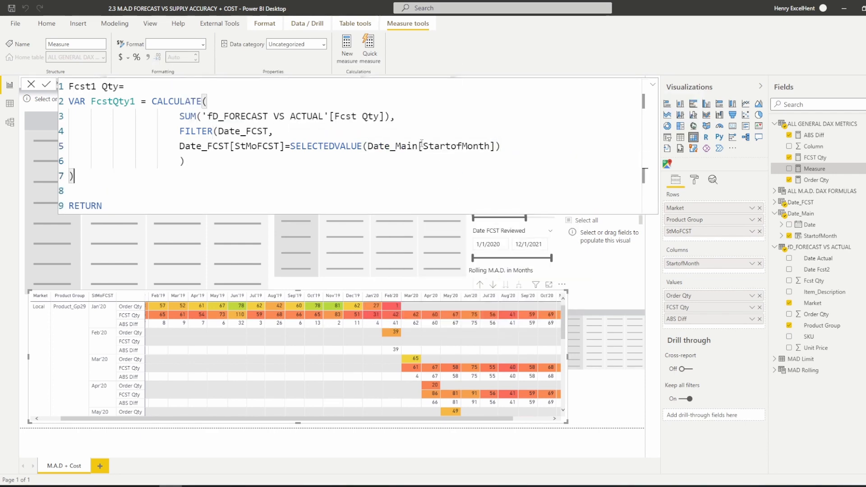
- Return the variable FcstQty1 on a new line after RETURN and commit the measure
left_click_drag(136, 101, 91, 102)
key("ctrl+c")
left_click(106, 206)
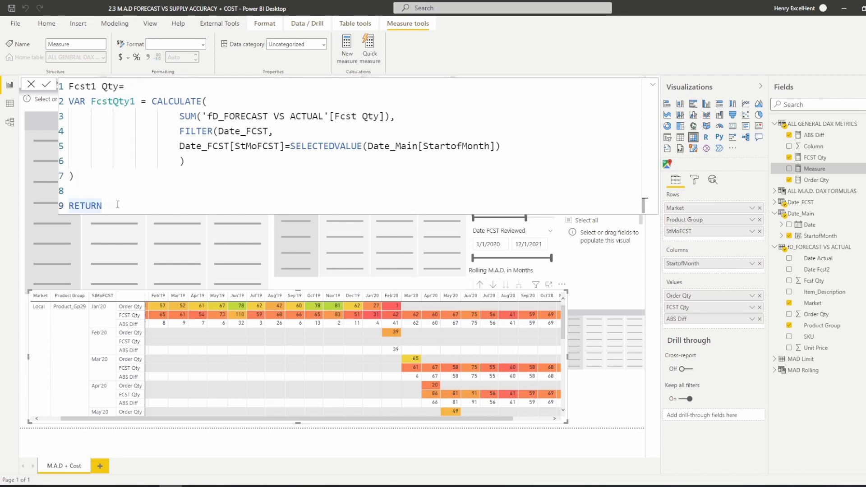
key("shift+Return")
key("ctrl+v")
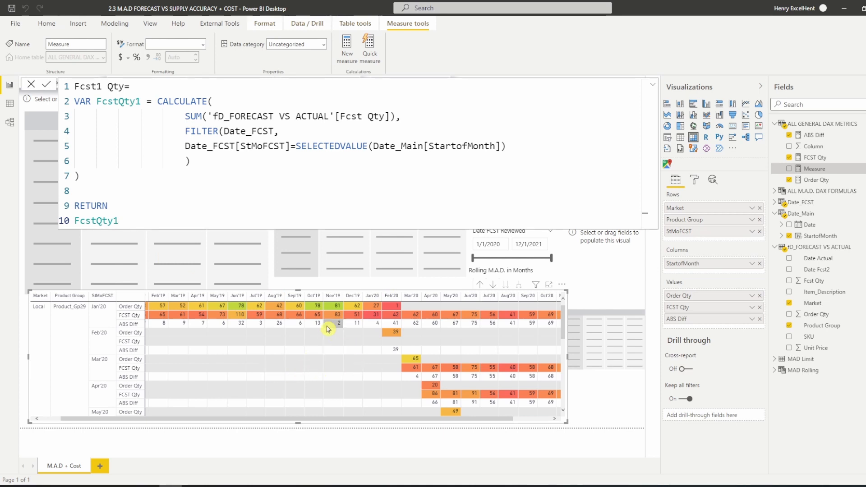
key("Return")
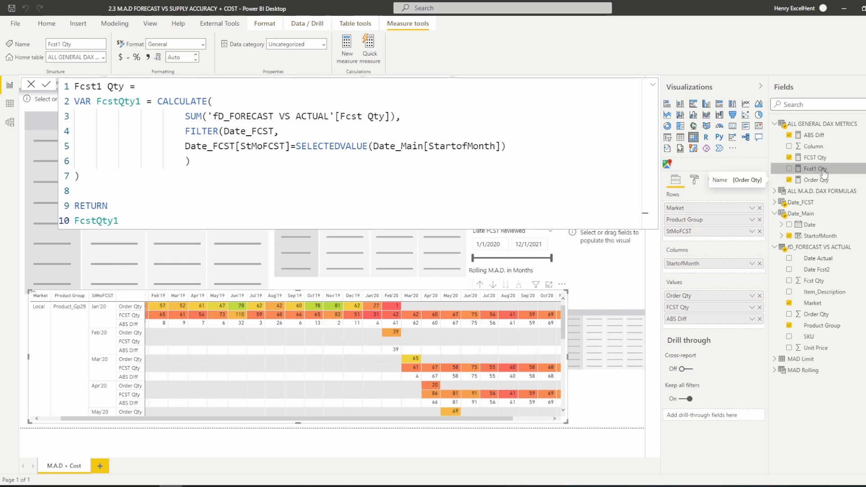
- Add Fcst1 Qty to the matrix values between FCST Qty and ABS Diff and format the measure as Whole number
left_click_drag(823, 171, 722, 319)
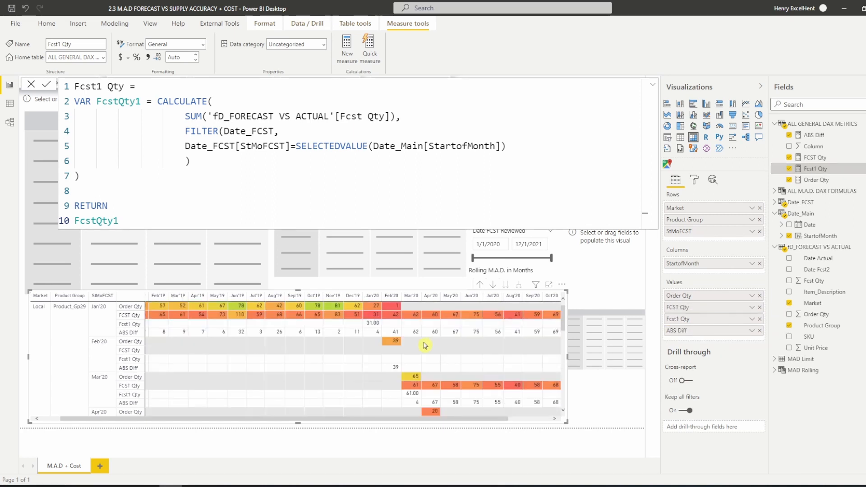
left_click(203, 44)
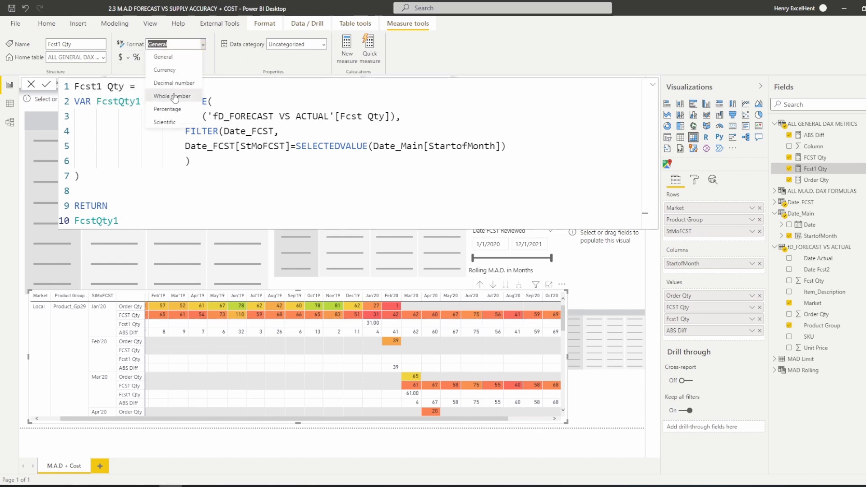
left_click(172, 96)
scroll(422, 356, "down", 2)
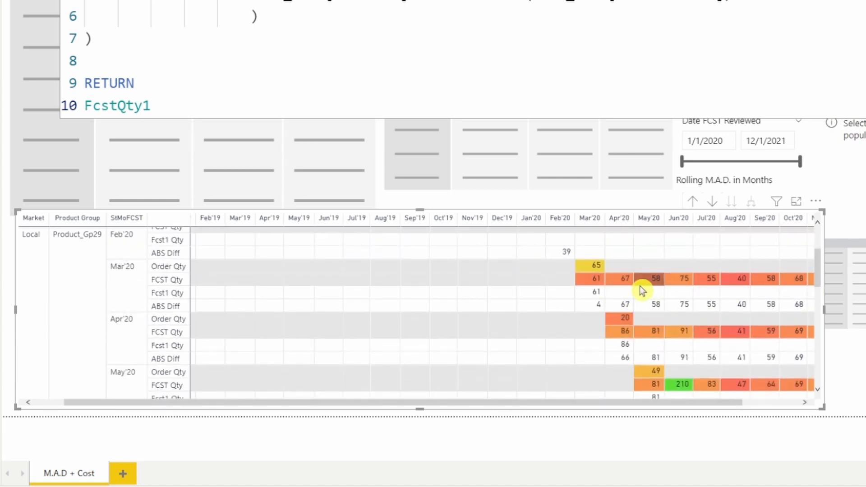
scroll(649, 316, "up", 1)
scroll(654, 342, "up", 2)
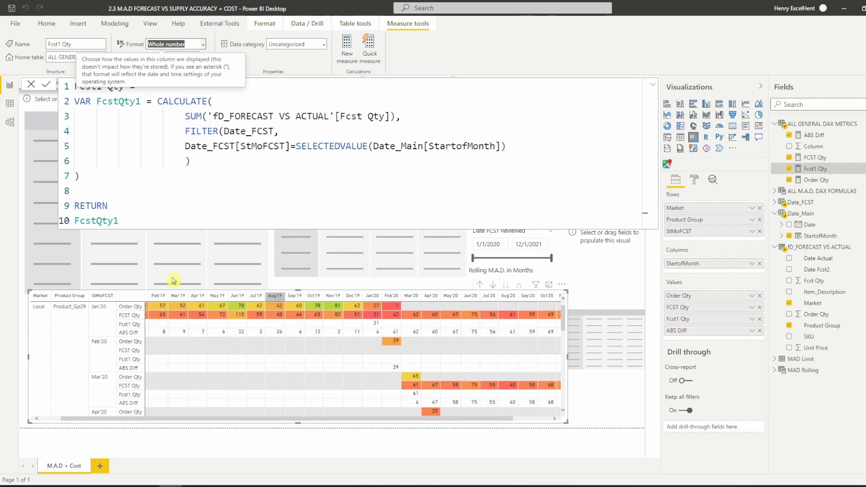
- Try <= as the comparison between Date_FCST[StMoFCST] and SELECTEDVALUE, and check the matrix expanded to the StMoFCST level
left_click(290, 145)
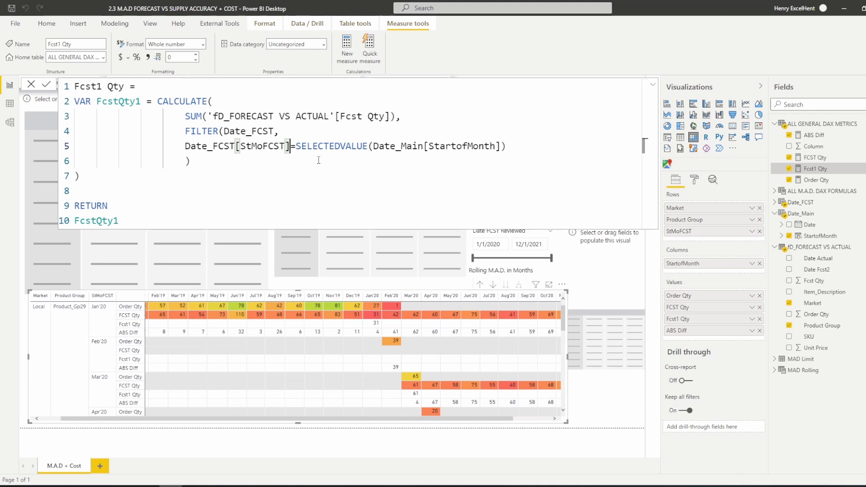
type("<")
key("Return")
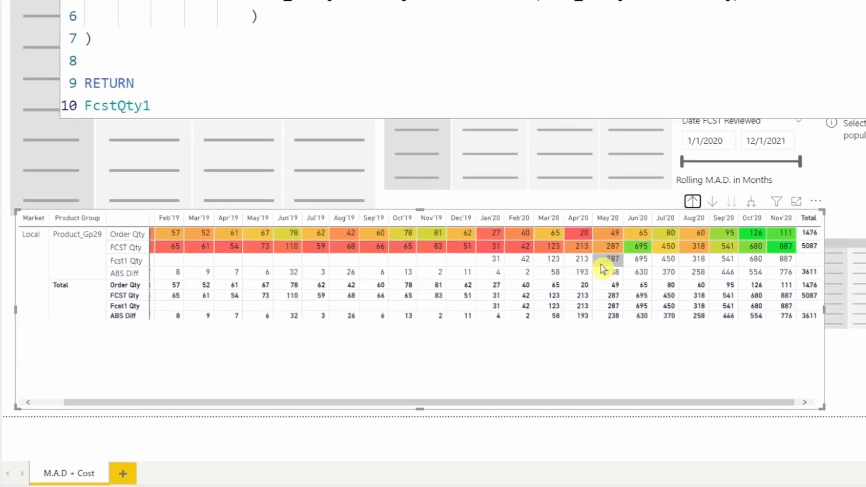
left_click(751, 204)
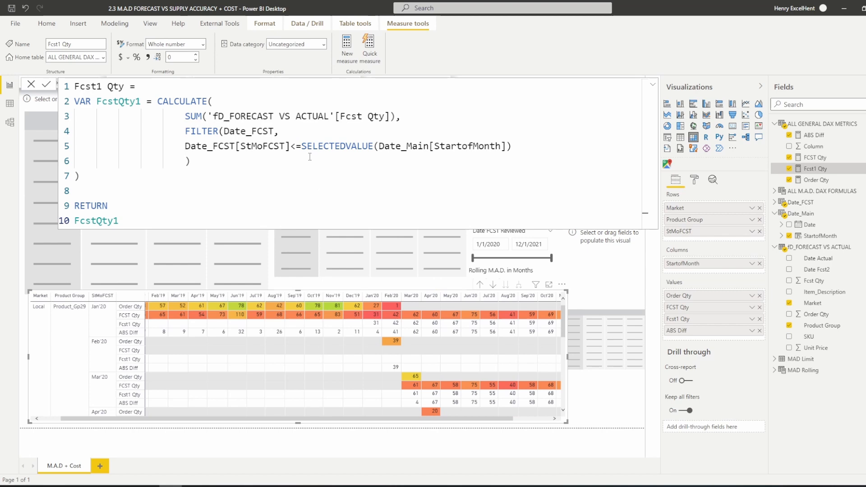
- Set the comparison between Date_FCST[StMoFCST] and SELECTEDVALUE to >= and commit the measure
left_click(296, 147)
key("BackSpace")
type(">")
key("Escape")
left_click(469, 288)
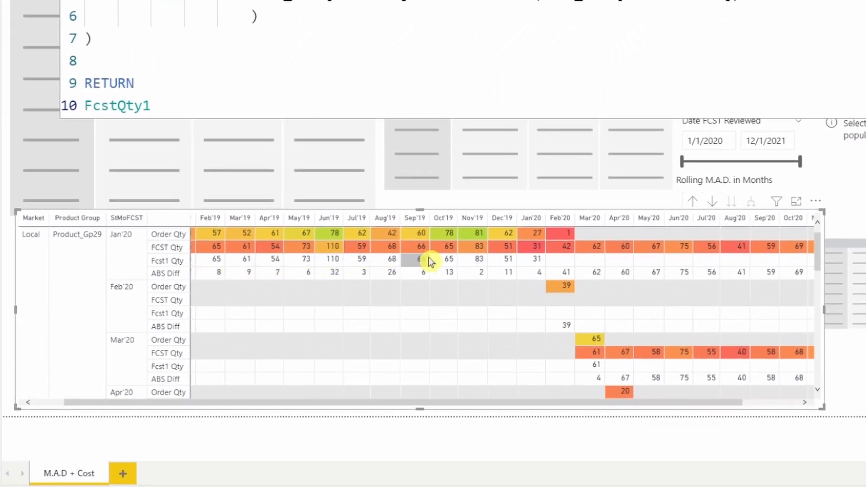
- Compare Fcst1 Qty by product group and by StMoFCST, leaving the matrix drilled up to the Product Group level
left_click(693, 202)
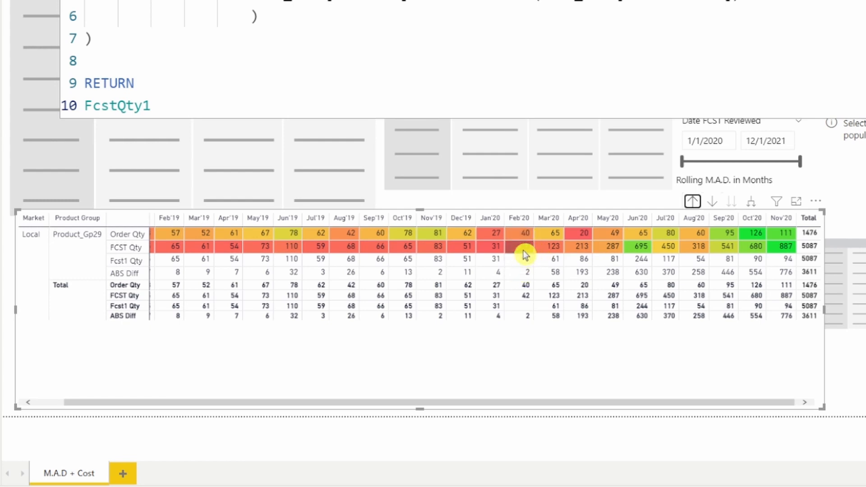
left_click(756, 201)
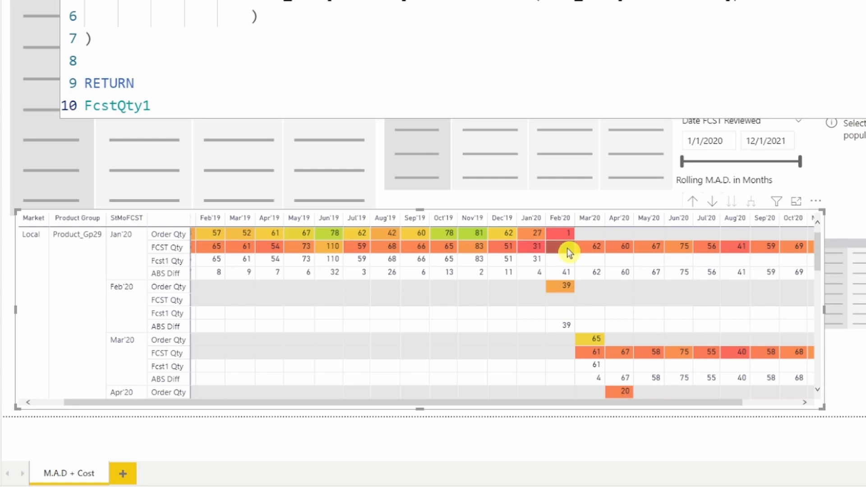
left_click(692, 202)
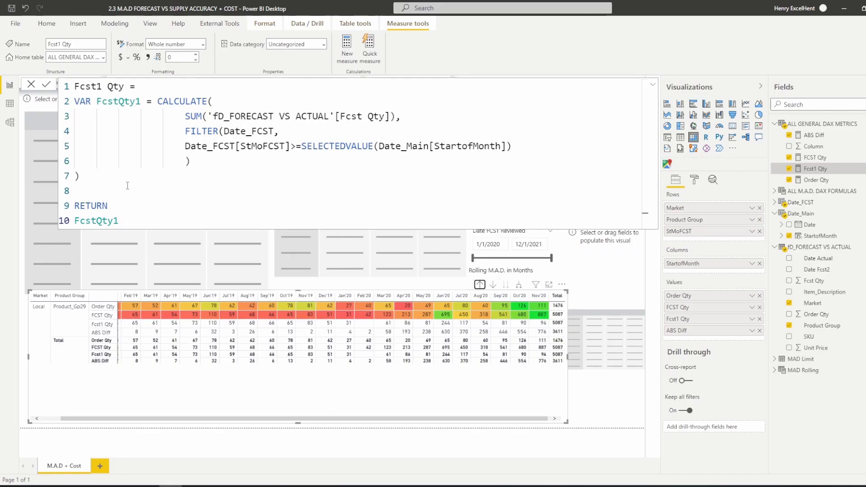
- Add a second variable named FcstQty2 between the FcstQty1 definition and RETURN in the Fcst1 Qty measure
left_click(130, 186)
key("Return")
key("Return")
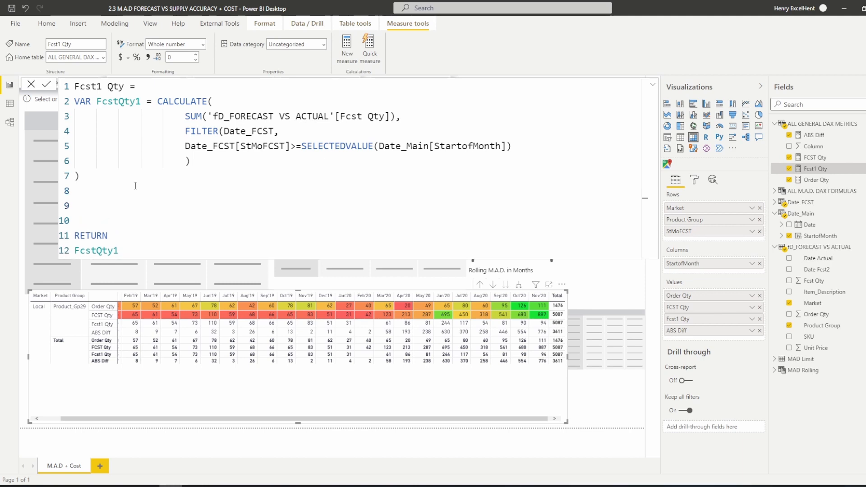
type("VAR")
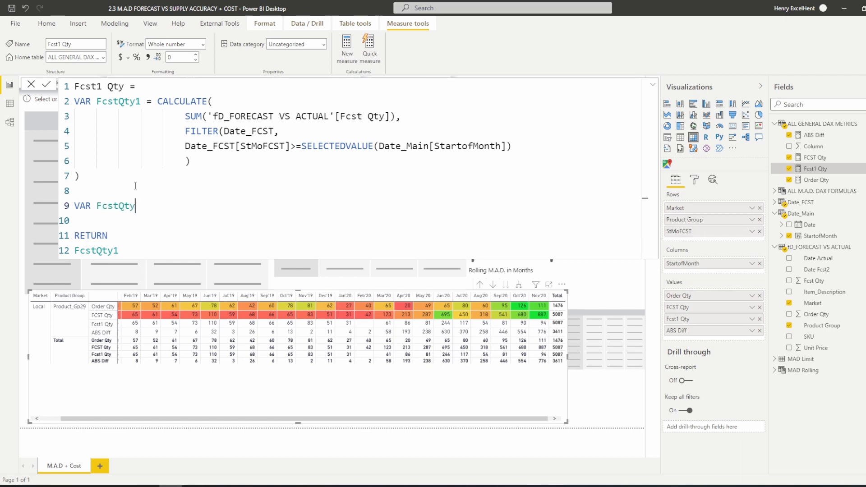
type("FcstQty2 = CALCULATE(")
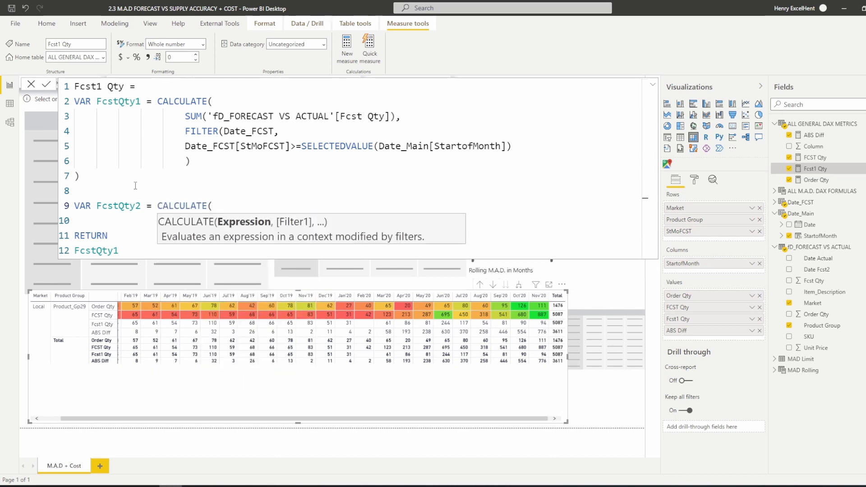
key("shift+Return")
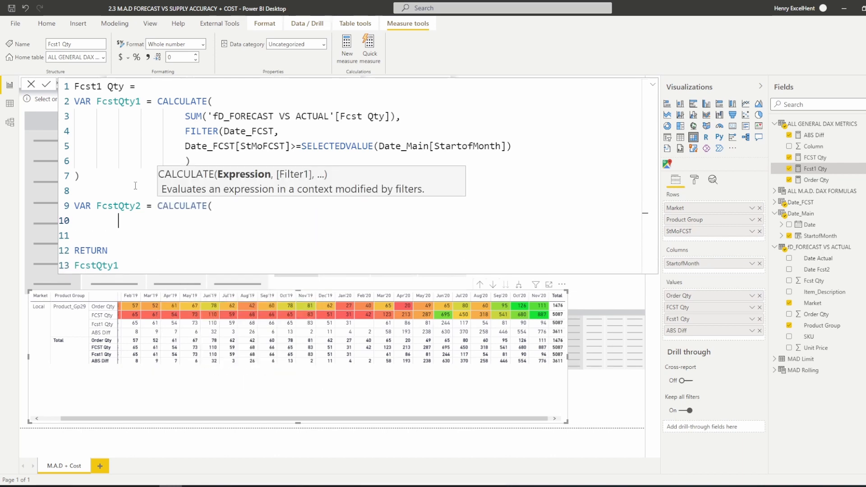
type("Sum")
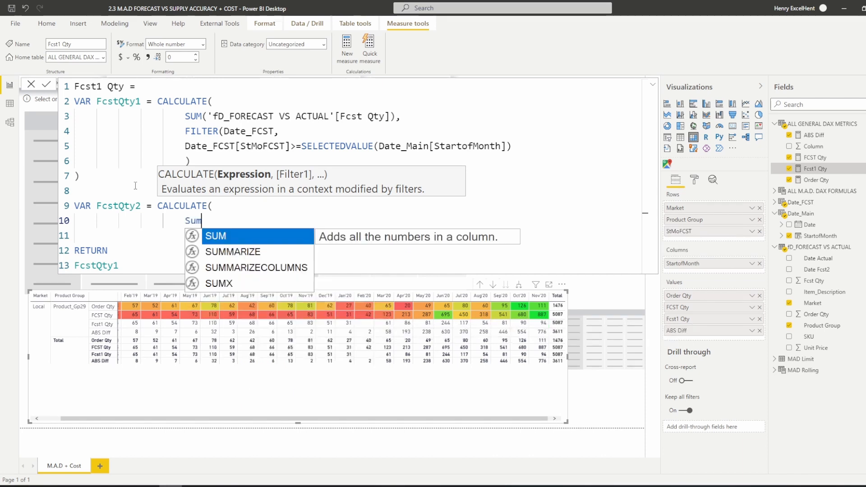
key("Tab")
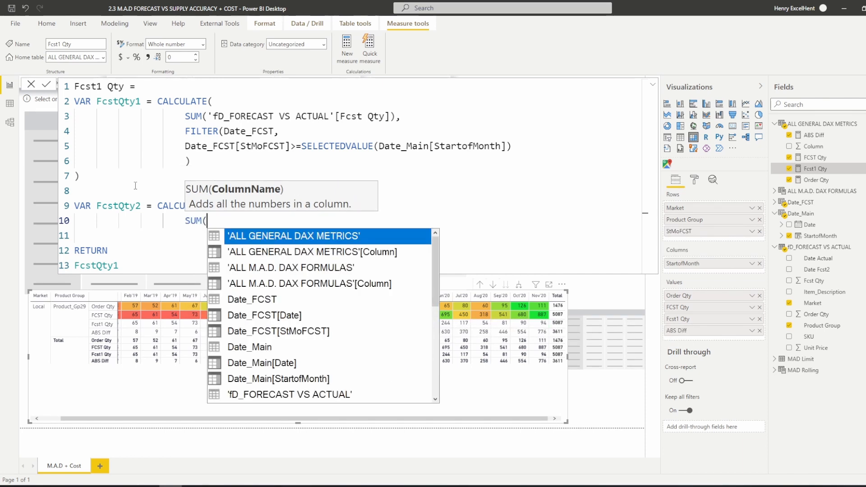
key("BackSpace")
key("BackSpace")
key("BackSpace")
key("BackSpace")
key("BackSpace")
key("BackSpace")
key("BackSpace")
key("BackSpace")
key("BackSpace")
key("BackSpace")
key("BackSpace")
key("BackSpace")
key("BackSpace")
key("BackSpace")
key("BackSpace")
key("BackSpace")
key("BackSpace")
key("BackSpace")
key("BackSpace")
key("BackSpace")
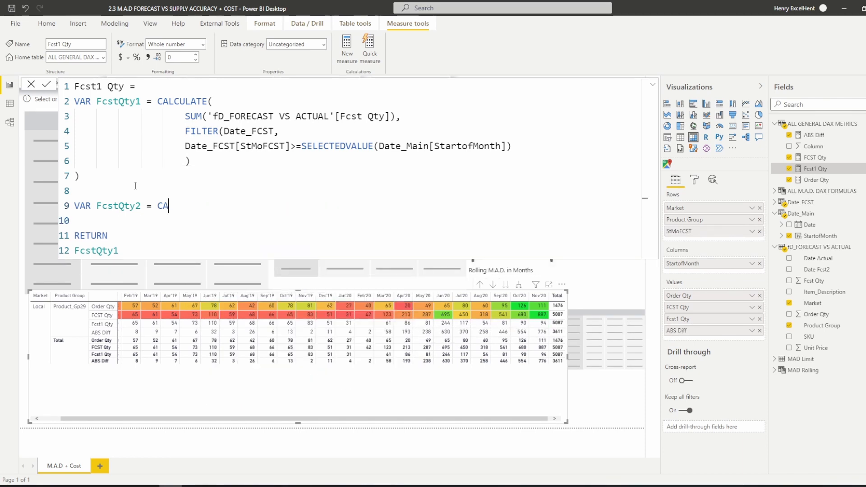
type("fcst")
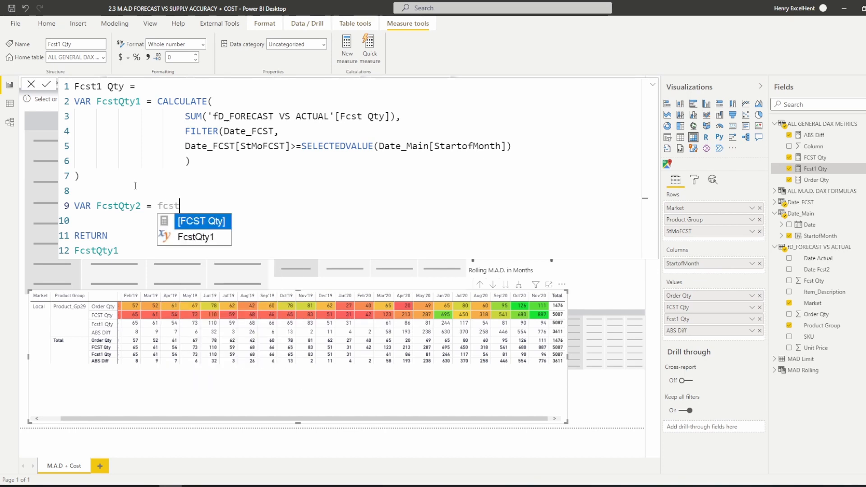
key("BackSpace")
key("BackSpace")
key("BackSpace")
key("BackSpace")
- Define the FcstQty2 variable as SUM('fD_FORECAST VS ACTUAL'[Fcst Qty])
type("sum")
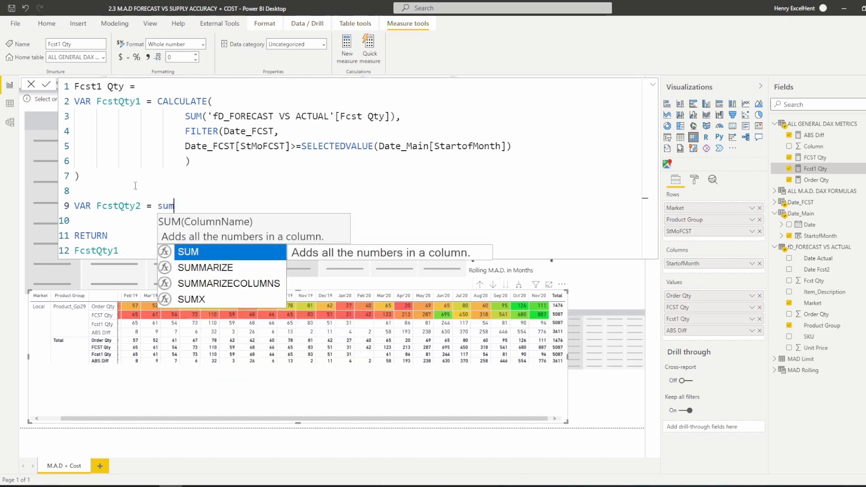
key("Tab")
type("fcs")
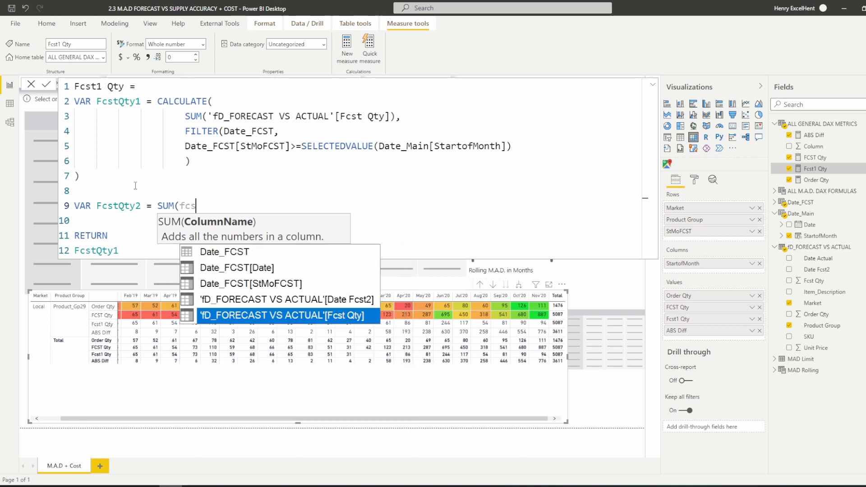
key("Tab")
type(")")
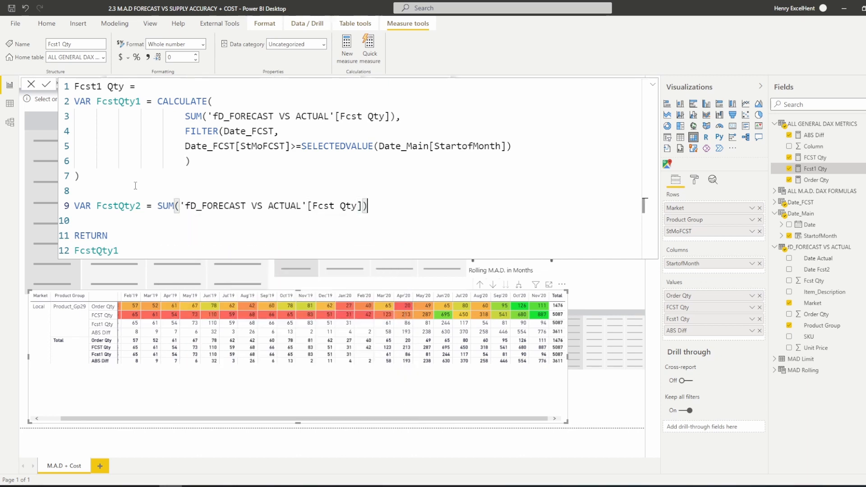
- Add a variable FcstQty3 below FcstQty2, defined as IF(ISBLANK(FcstQty1),FcstQty2,FcstQty1)
key("Return")
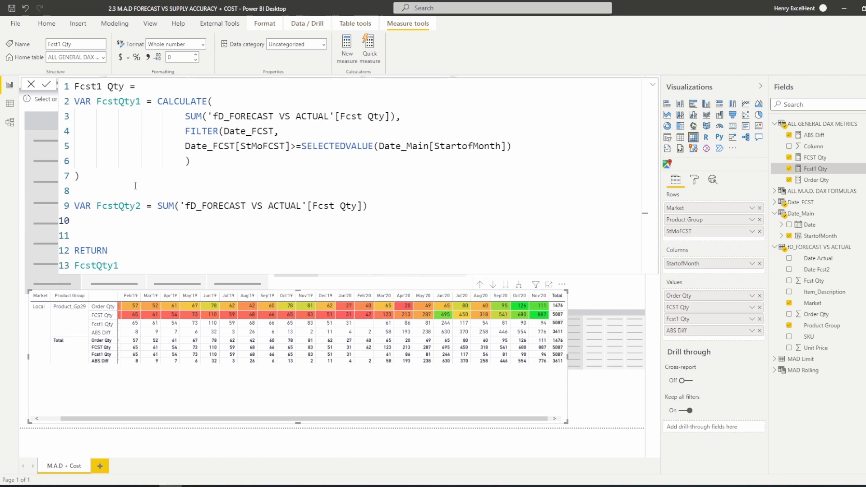
key("Return")
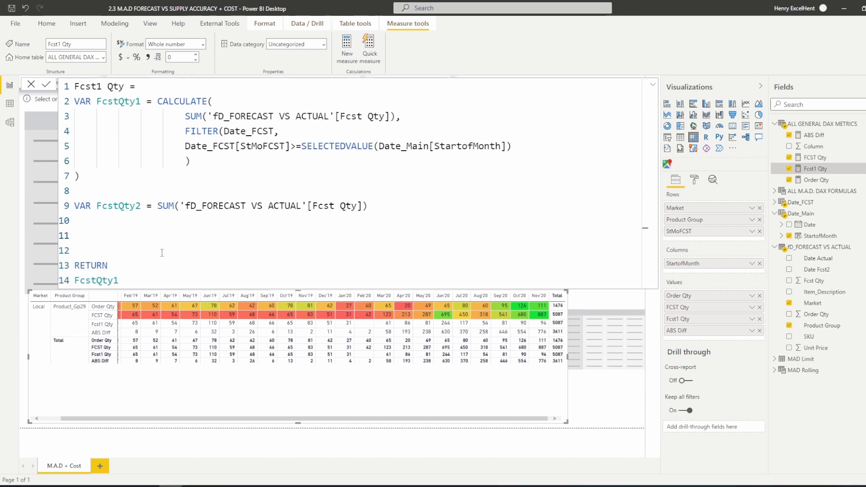
type("VAR FcstQty3 = ")
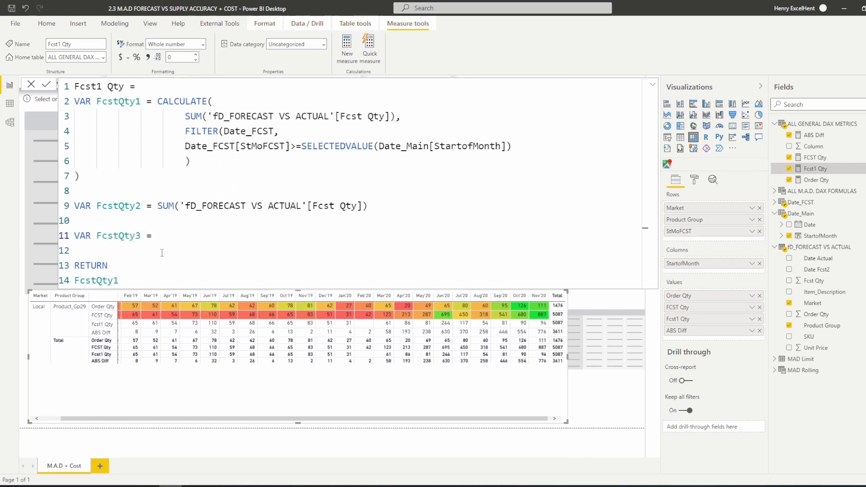
type("IF(ISBLANK(")
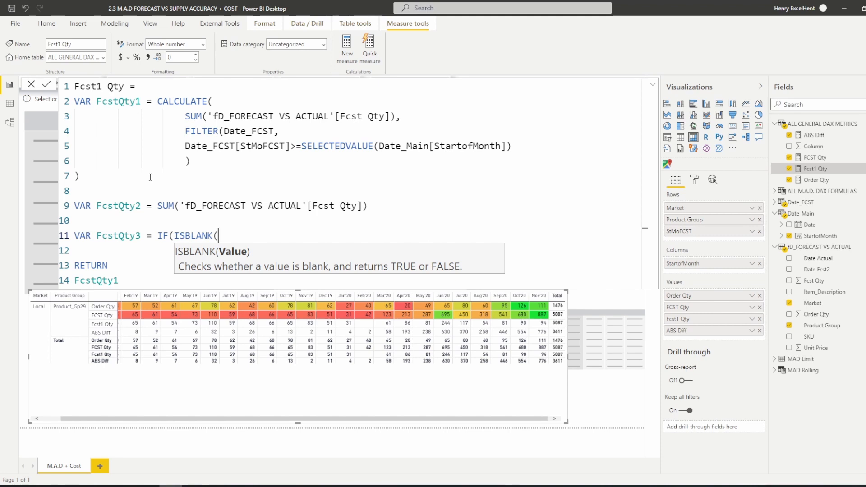
type("FcstQty1),")
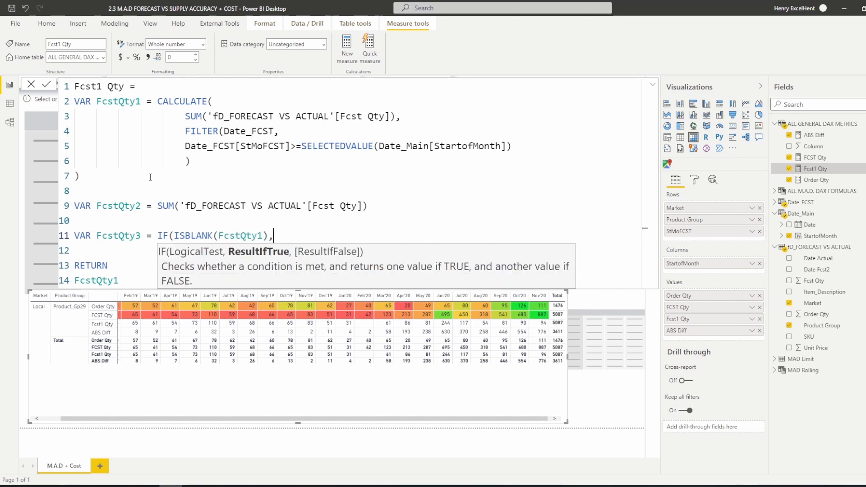
type("Fcst")
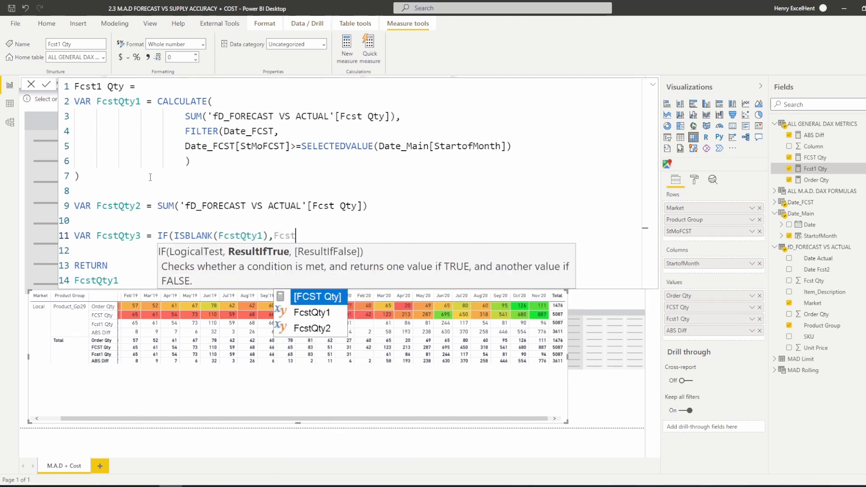
key("Down")
key("Down")
type("st")
key("Tab")
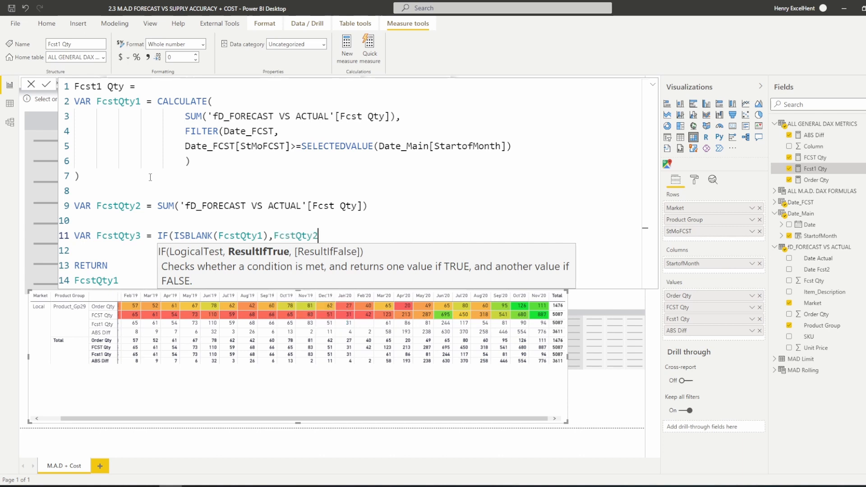
type(",Fcst")
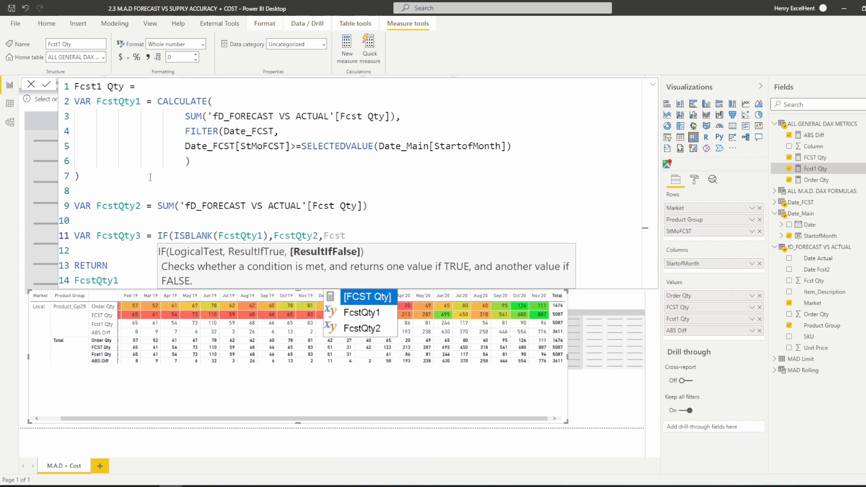
key("Down")
key("Tab")
type(")")
- Make the Fcst1 Qty measure return FcstQty3 instead of FcstQty1 and commit it
left_click_drag(140, 235, 97, 235)
left_click_drag(118, 280, 60, 280)
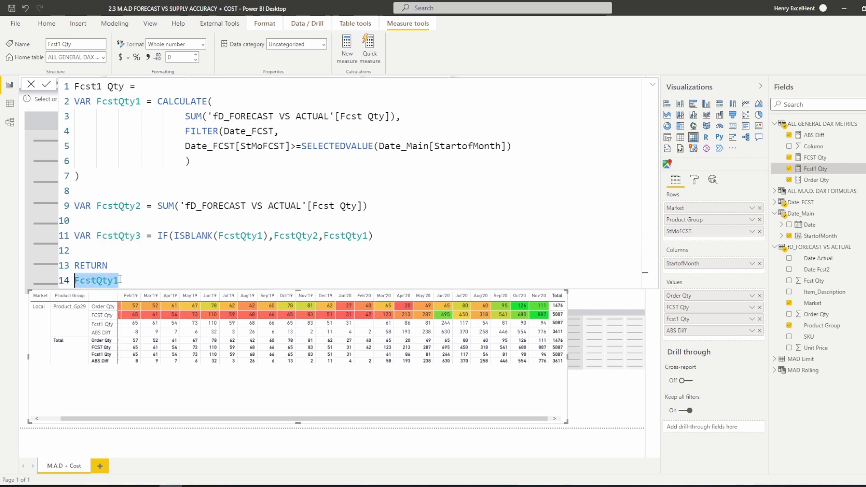
type("FcstQty3")
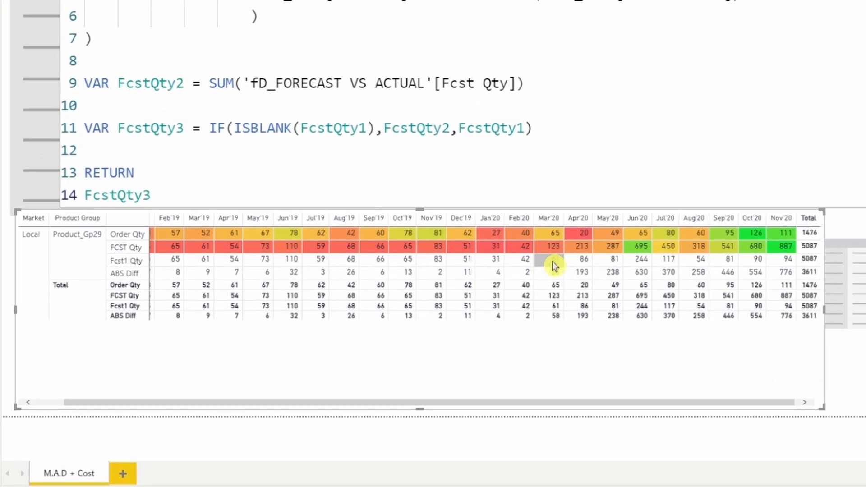
key("Return")
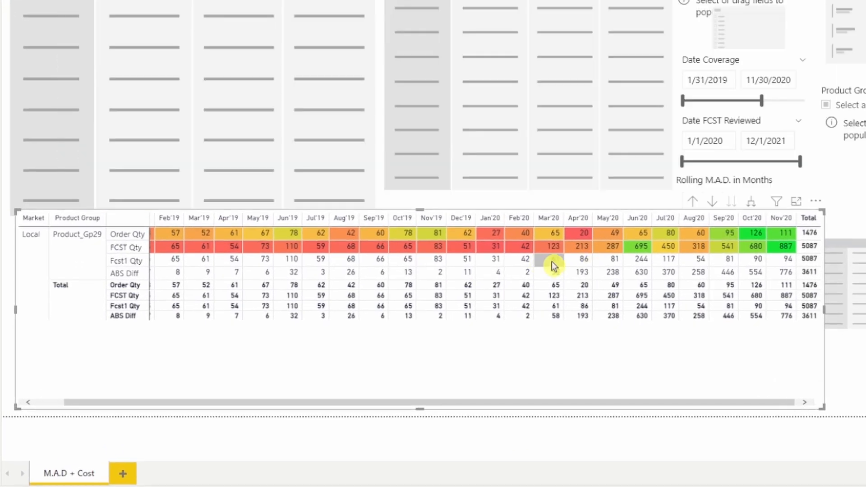
- Check Fcst1 Qty in the matrix expanded to the StMoFCST level, and return the matrix to the Product Group level
left_click(754, 202)
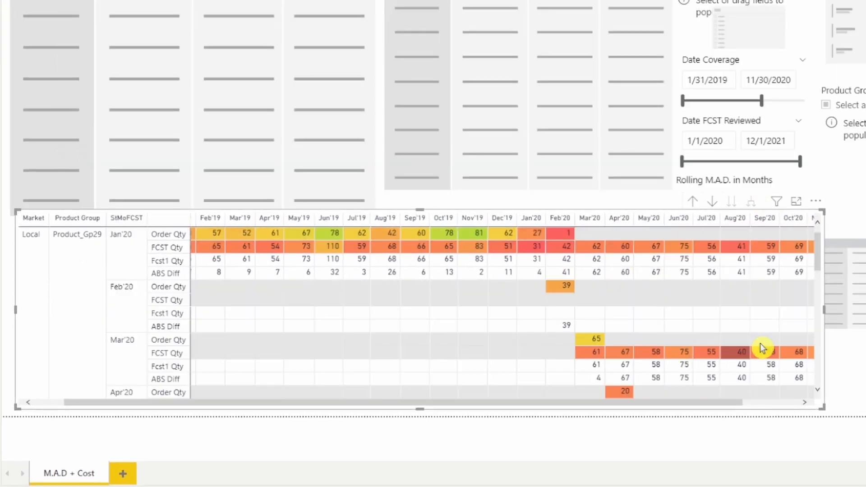
scroll(620, 331, "down", 2)
scroll(622, 331, "up", 2)
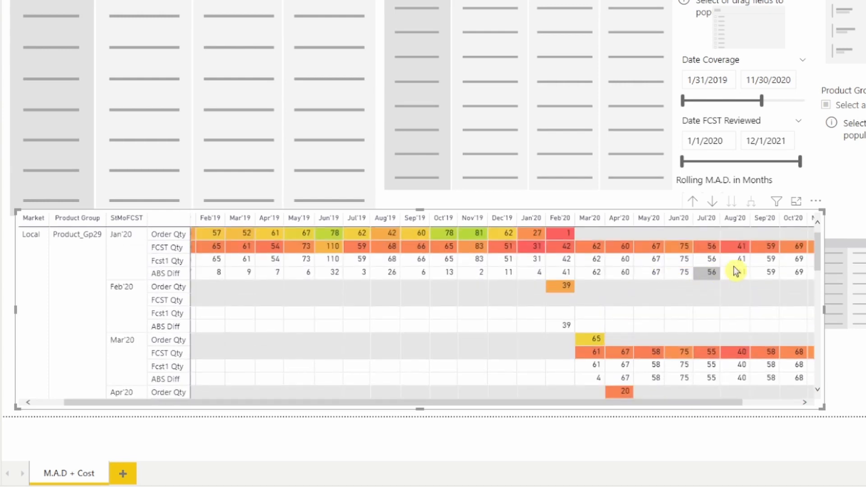
left_click(692, 201)
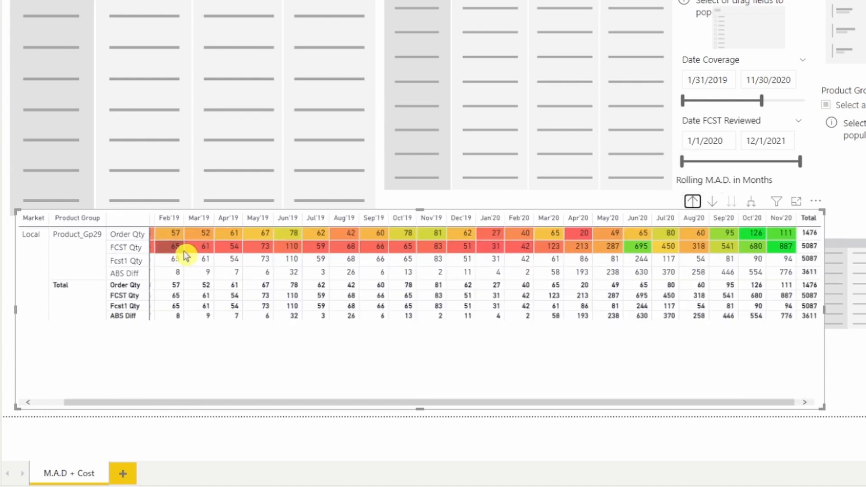
- Compare the monthly Fcst1 Qty values and their matrix total with the sum on Sheet2 in Excel
mouse_move(183, 250)
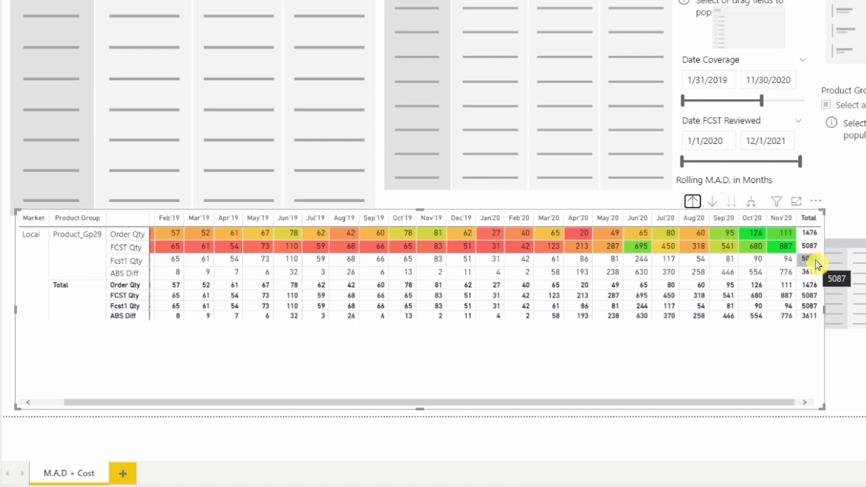
scroll(272, 334, "left", 2)
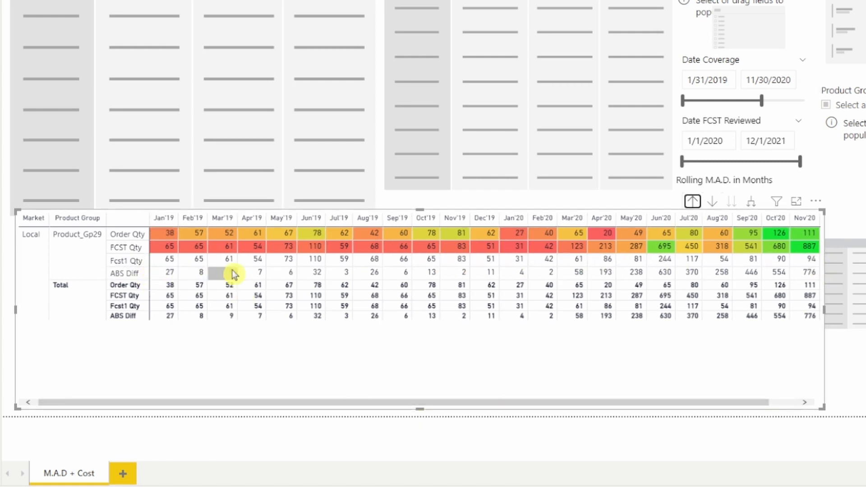
left_click_drag(505, 404, 693, 404)
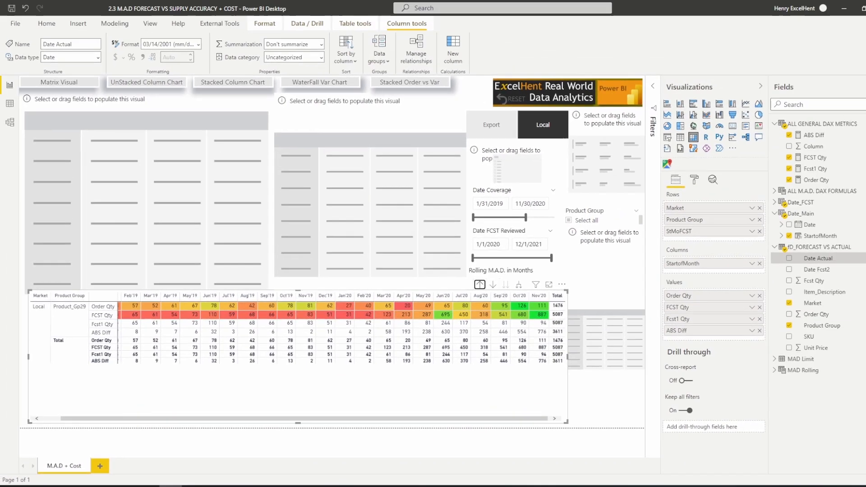
key("alt+Tab")
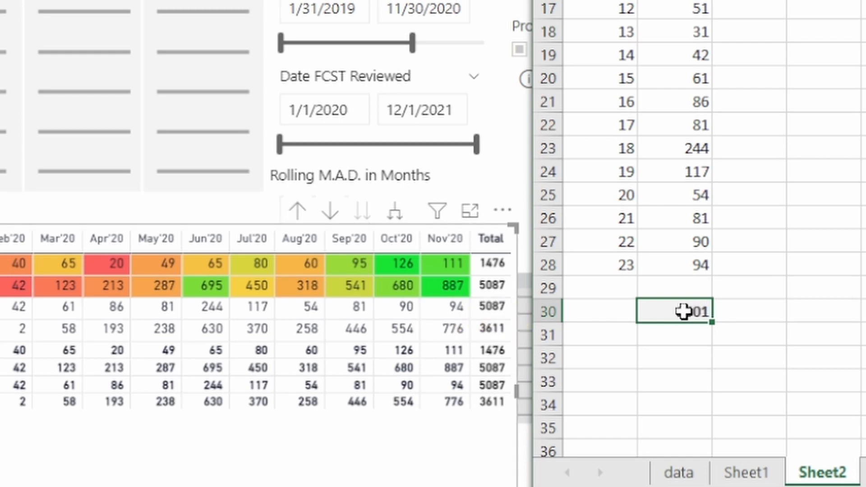
left_click(494, 315)
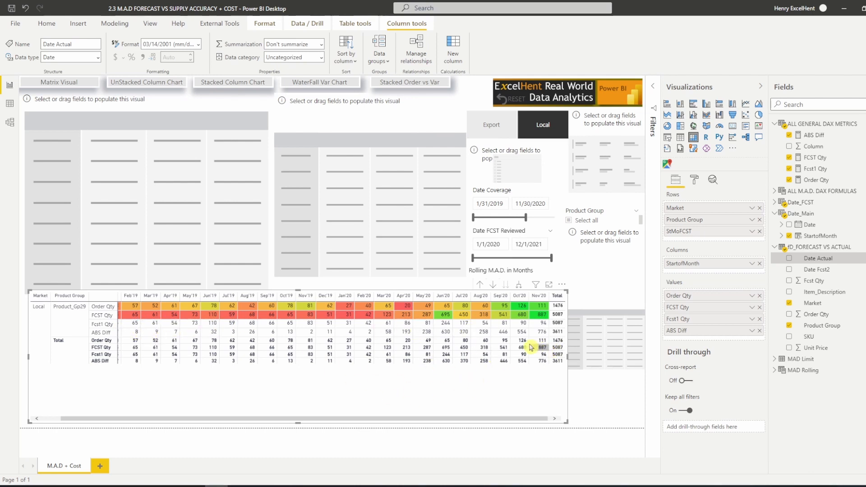
- Create a measure named Fcst2 Qty in the ALL GENERAL DAX METRICS table and begin its formula with SUMX(
left_click(814, 124)
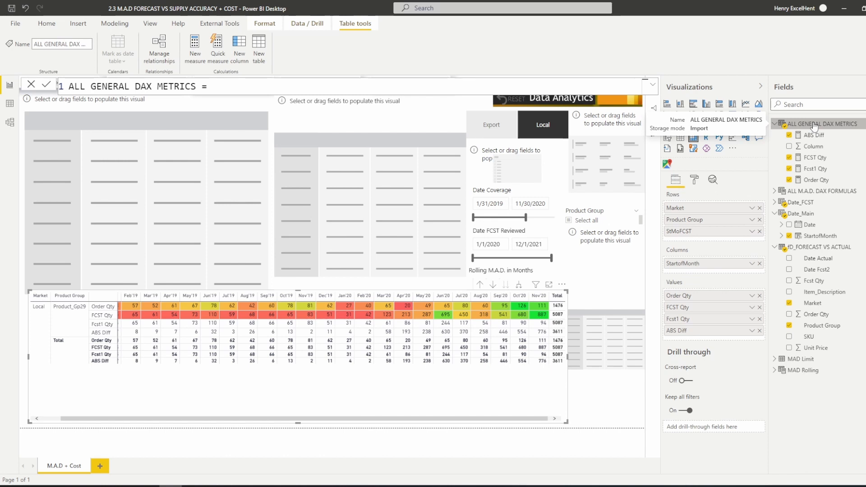
left_click(195, 45)
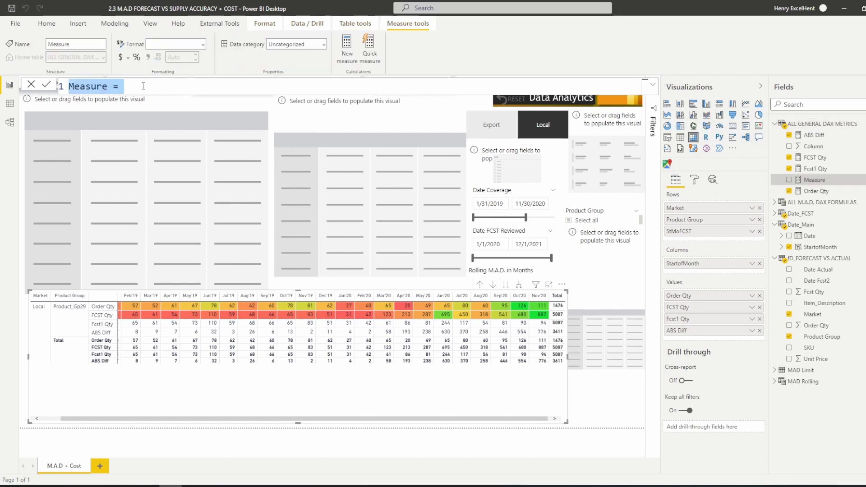
type("Fcst")
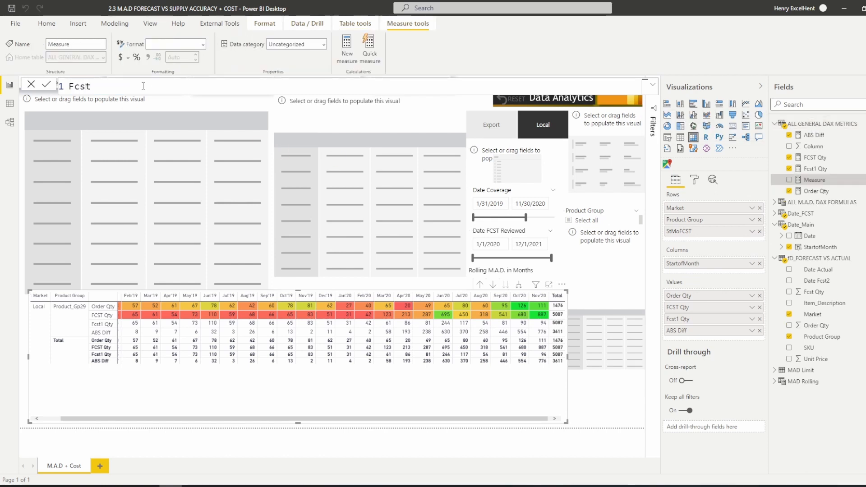
type("2 Qty=")
key("shift+Return")
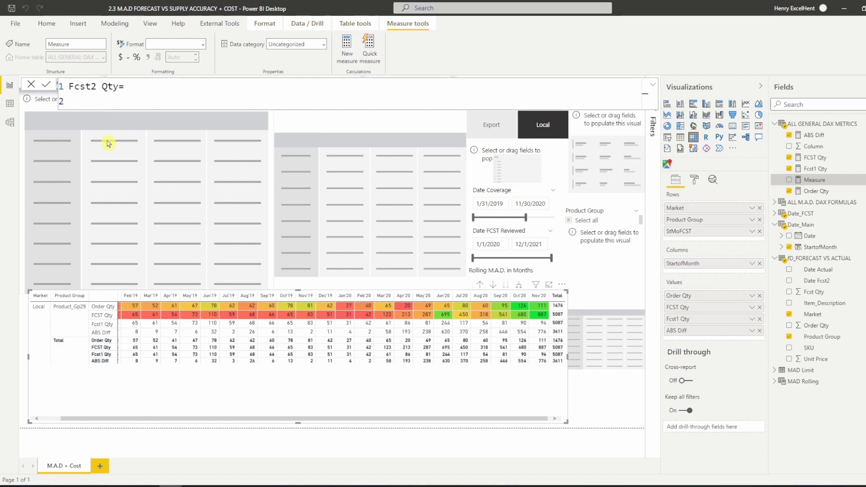
type("SumX")
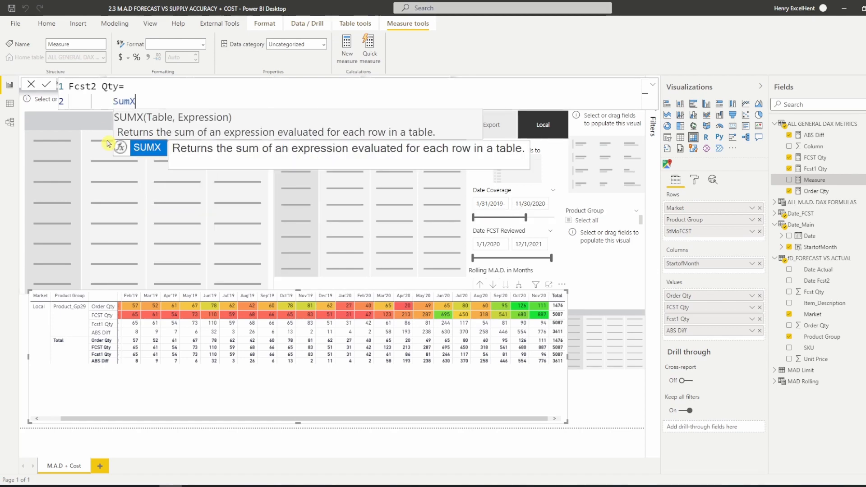
key("Tab")
key("shift+Return")
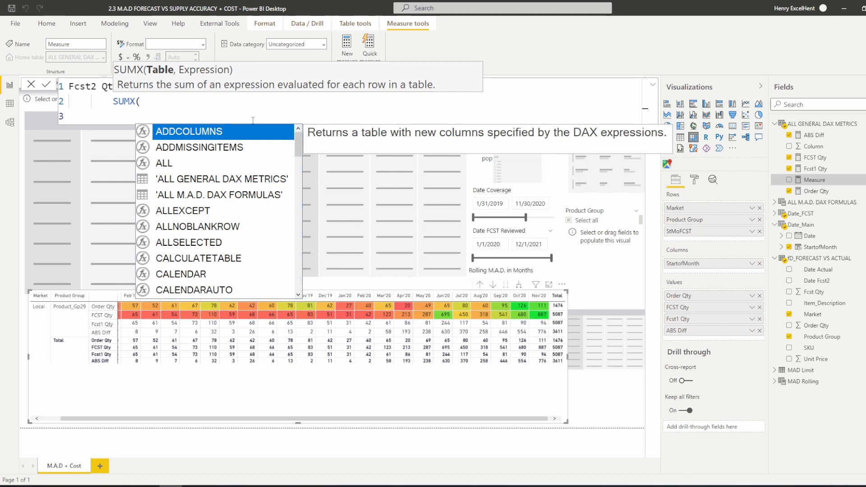
- Enter SUMMARIZE as the SUMX table argument, summarizing Date_Main grouped by Date_Main[StartofMonth]
type("Su")
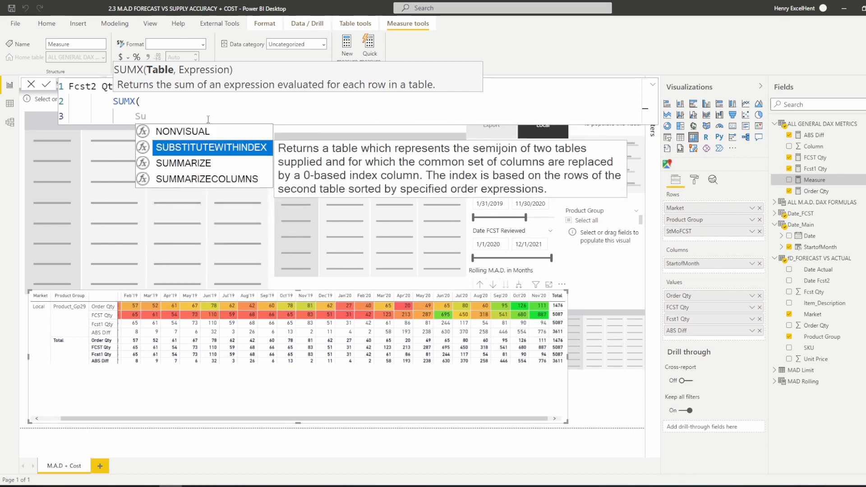
key("Down")
key("Tab")
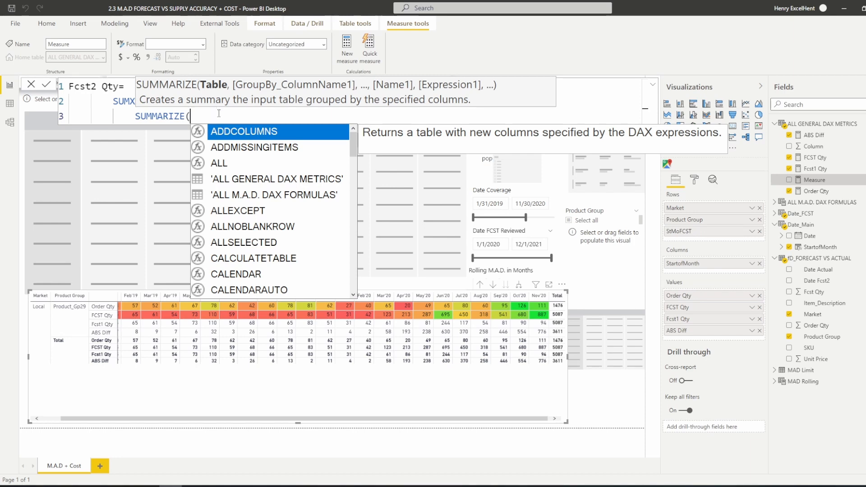
type("Date")
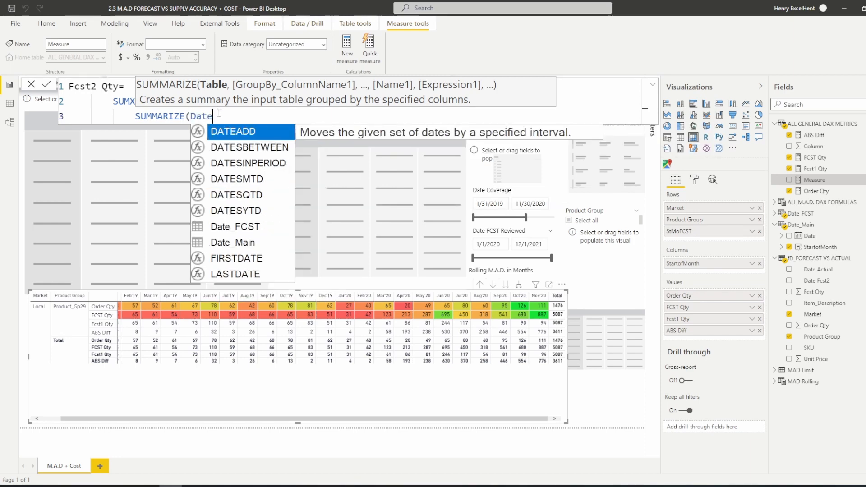
key("Escape")
type("_Main,")
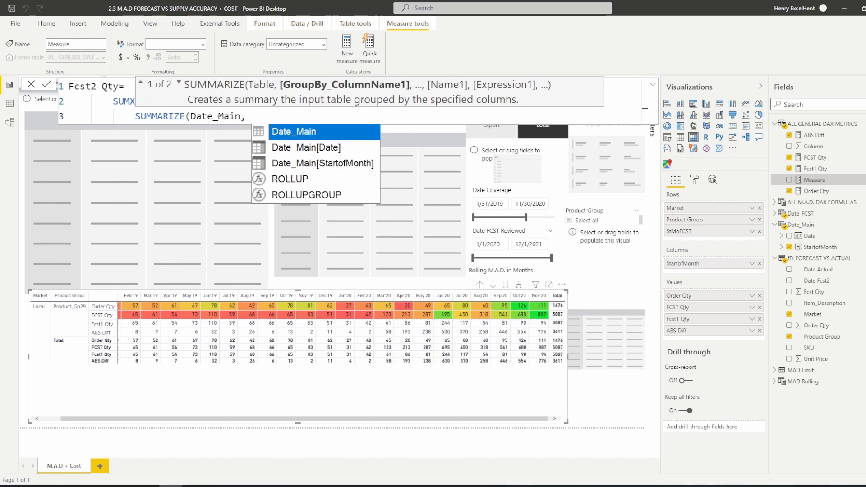
type(" Date")
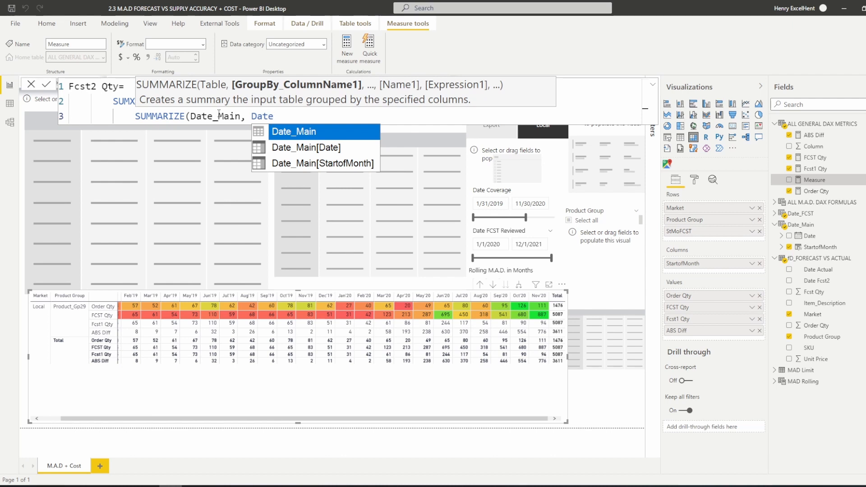
key("Down")
key("Down")
key("Tab")
type(",")
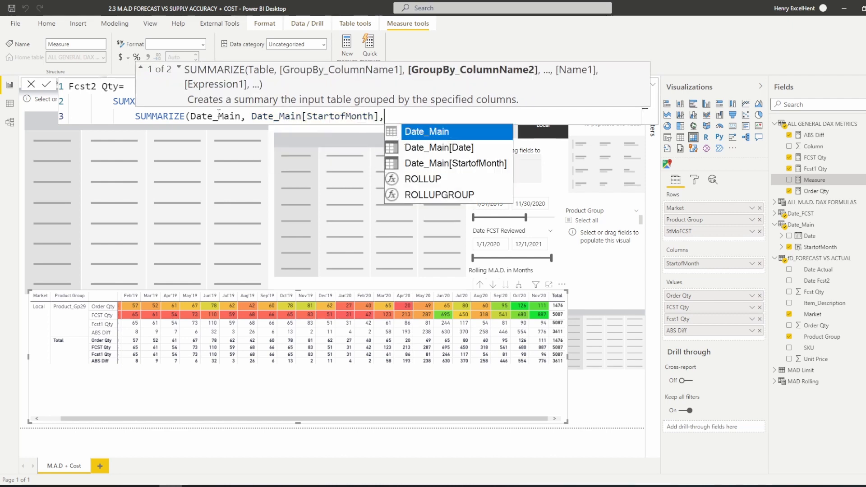
key("shift+Return")
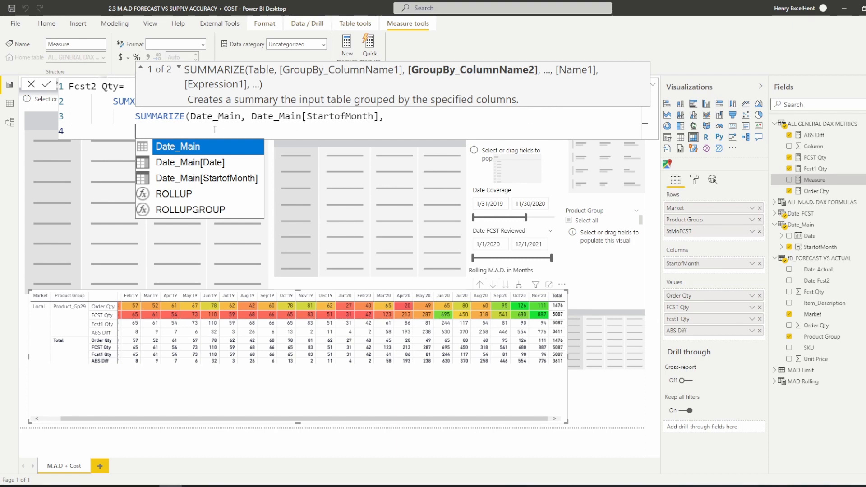
- Add a "Fcst2" column with the expression [Fcst1 Qty] to the SUMMARIZE function and close it
type("\"")
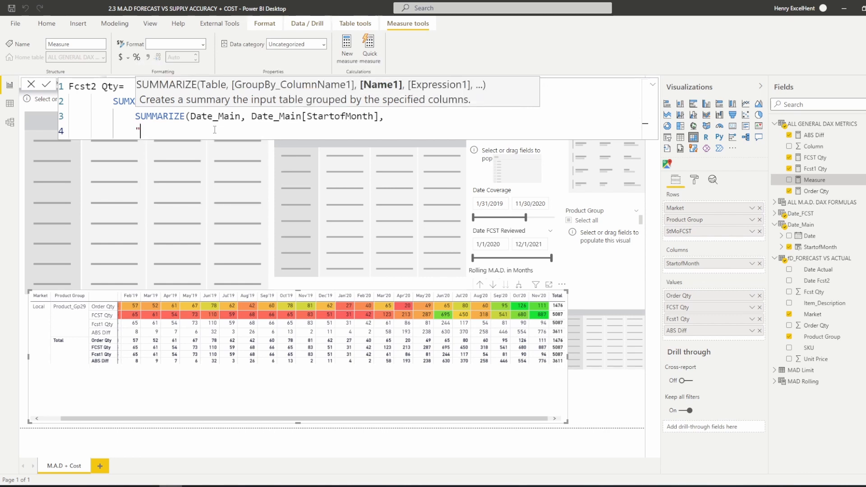
type("Fcst2\",")
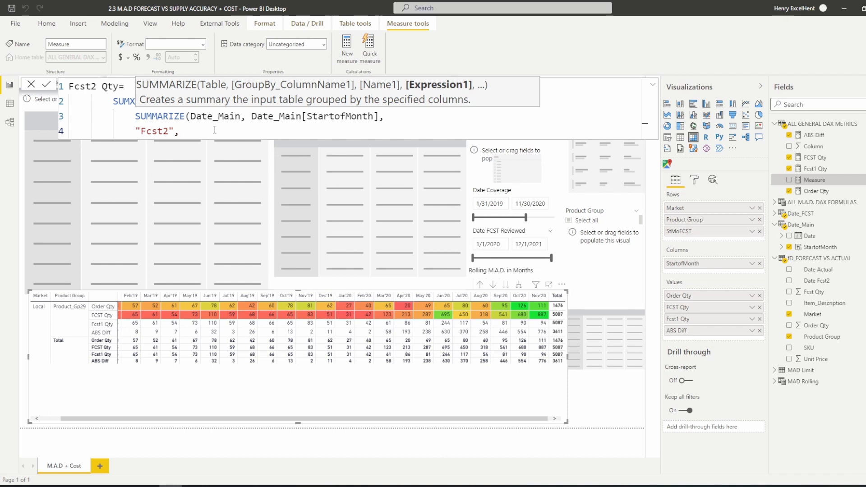
left_click_drag(169, 131, 152, 131)
left_click(209, 133)
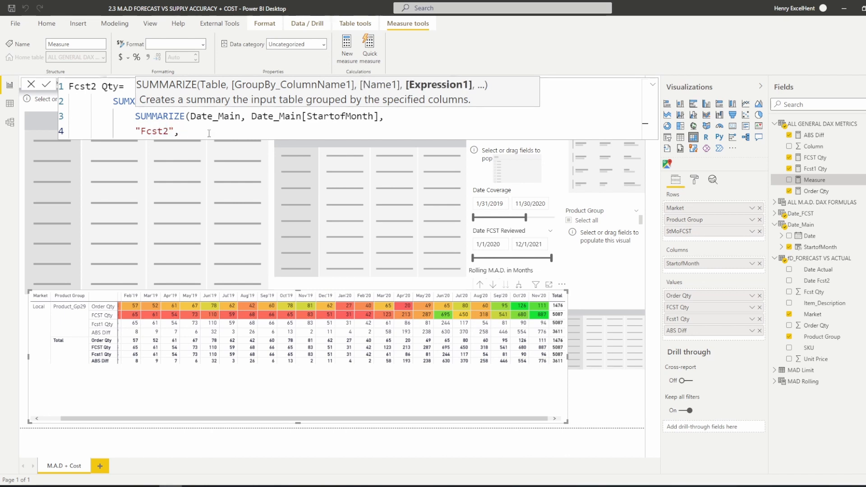
left_click(172, 131)
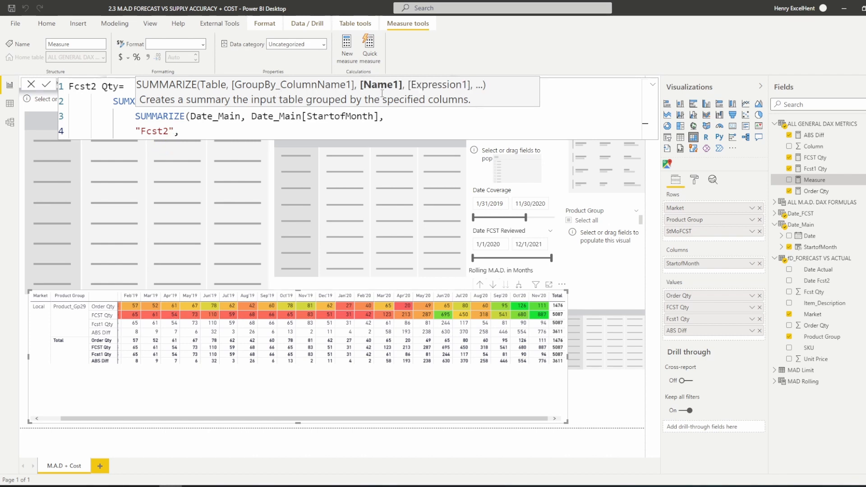
left_click(199, 129)
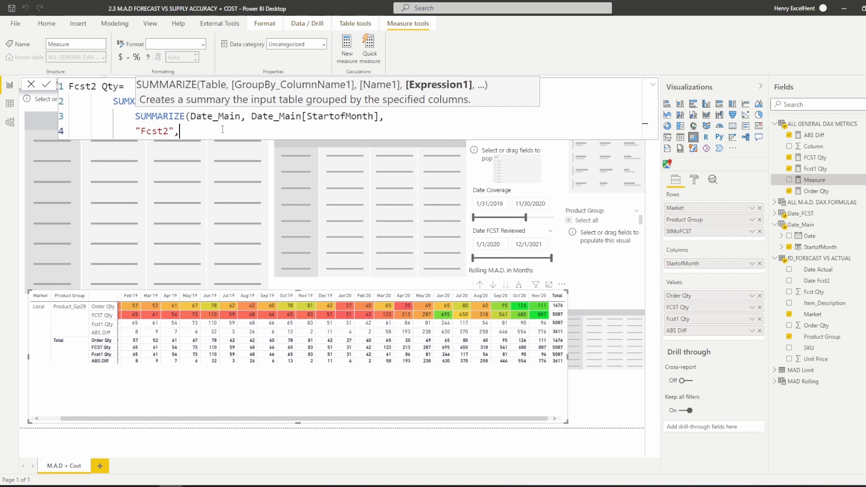
type("[")
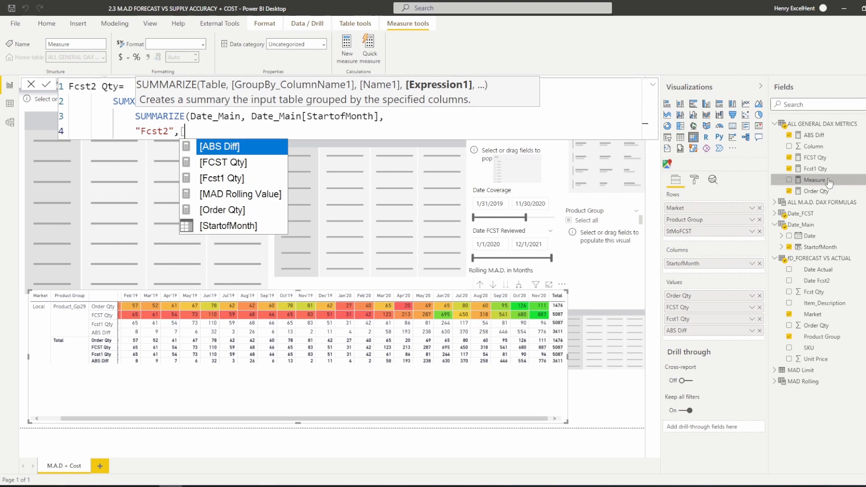
left_click(238, 182)
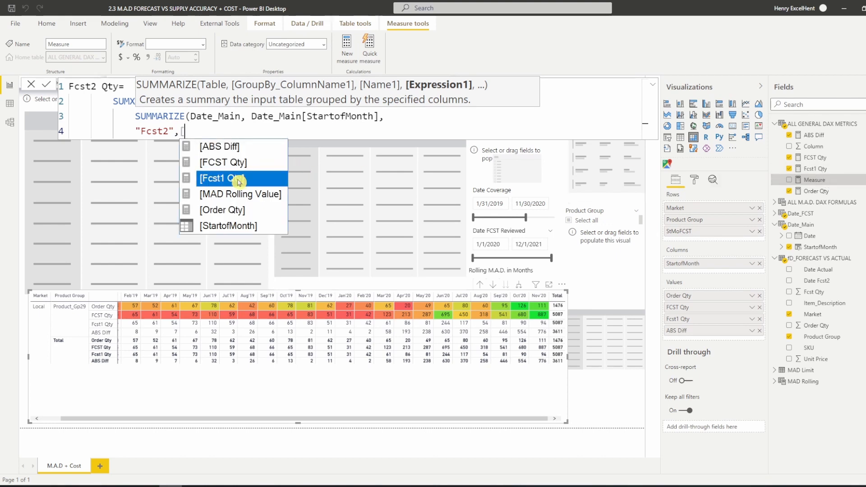
left_click(238, 180)
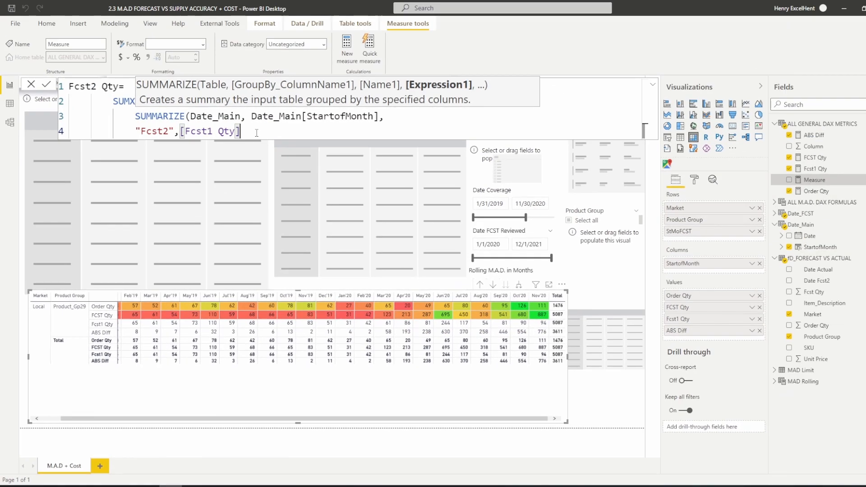
type("),")
key("shift+Return")
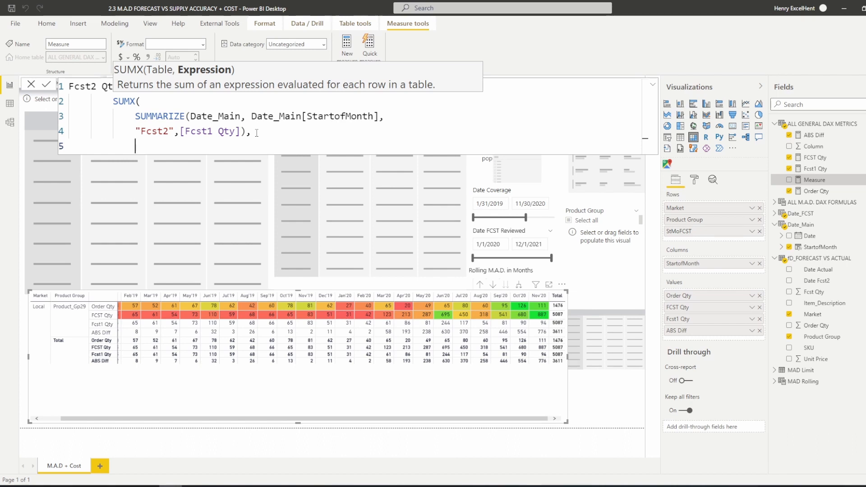
- Enter [Fcst2] as the SUMX expression, close the function, and commit the Fcst2 Qty measure
double_click(164, 131)
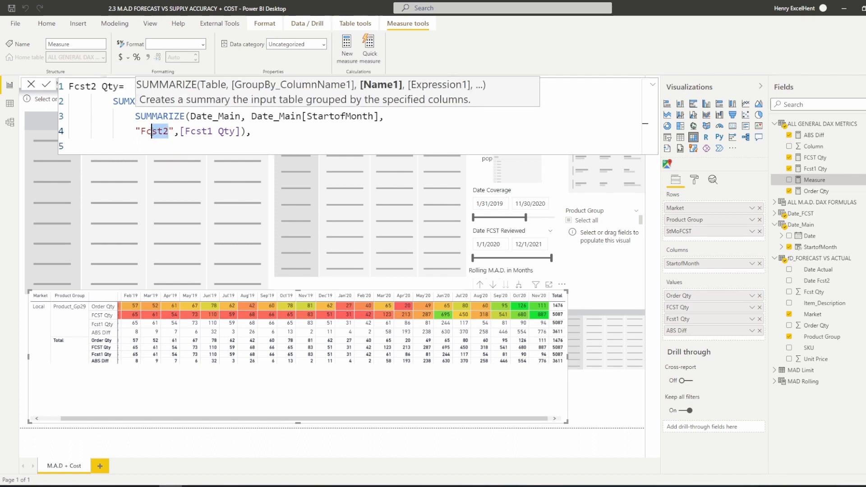
left_click(150, 143)
type("[Fcst2]")
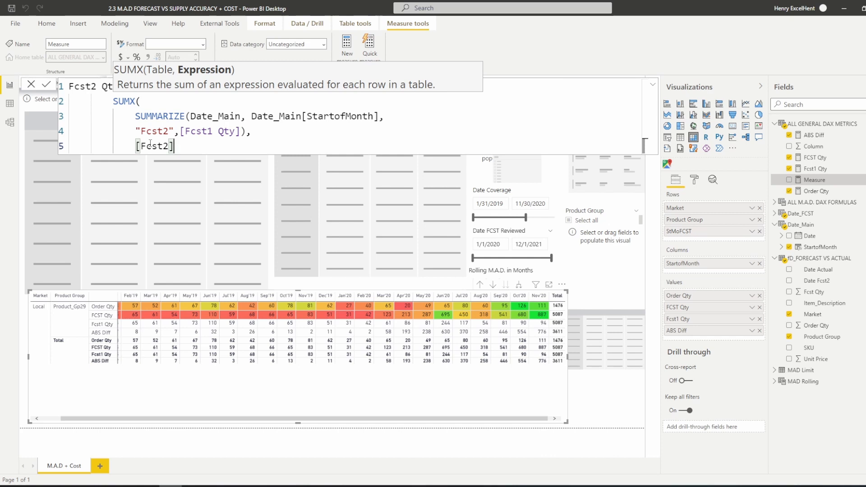
key("shift+Return")
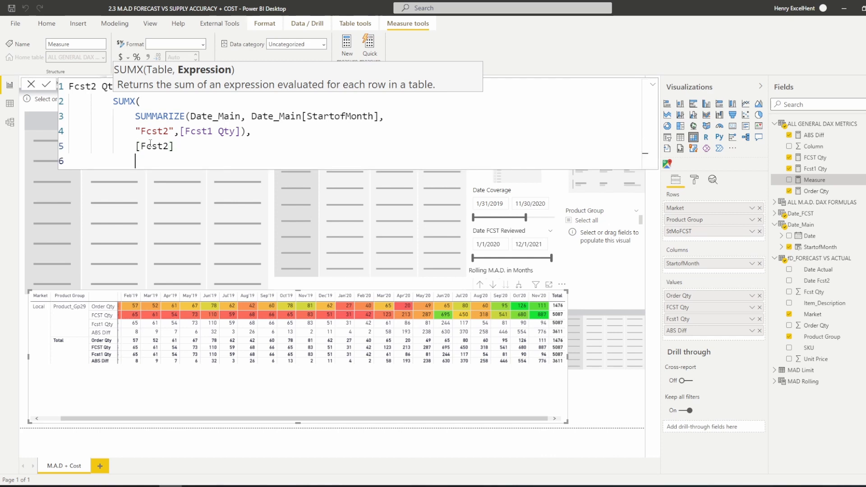
type(")")
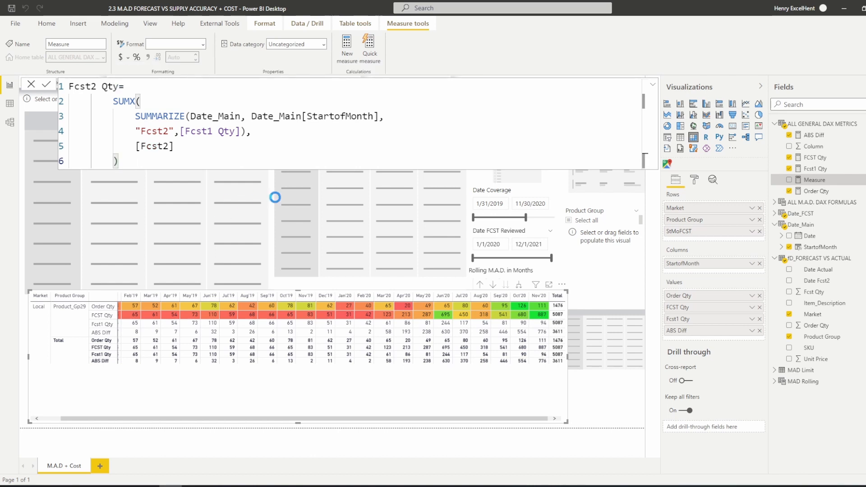
key("Return")
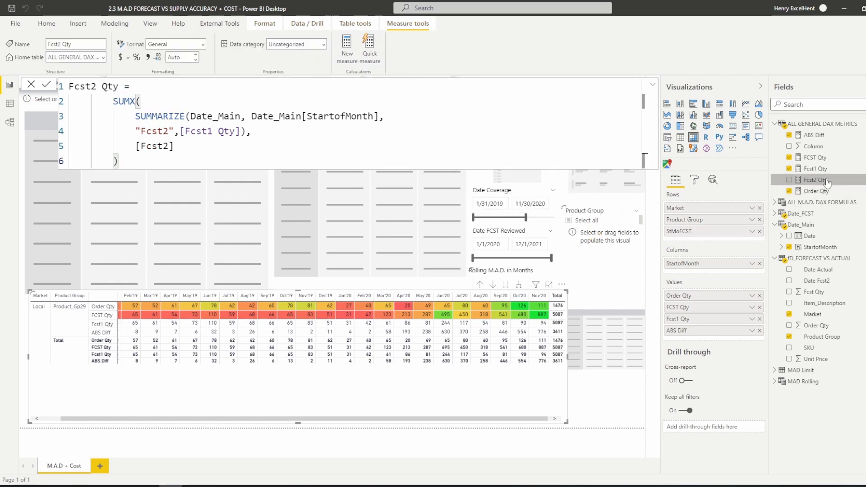
- Add Fcst2 Qty to the matrix values between Fcst1 Qty and ABS Diff, and format it as Whole number
left_click_drag(827, 181, 724, 326)
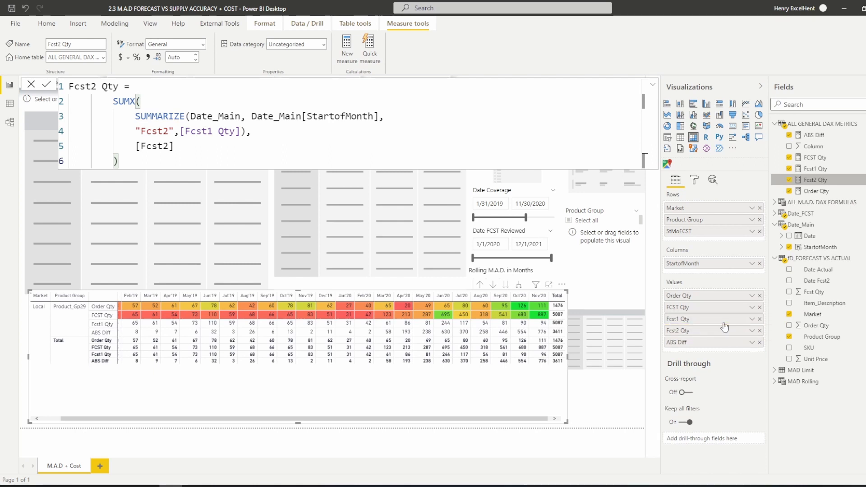
left_click(203, 45)
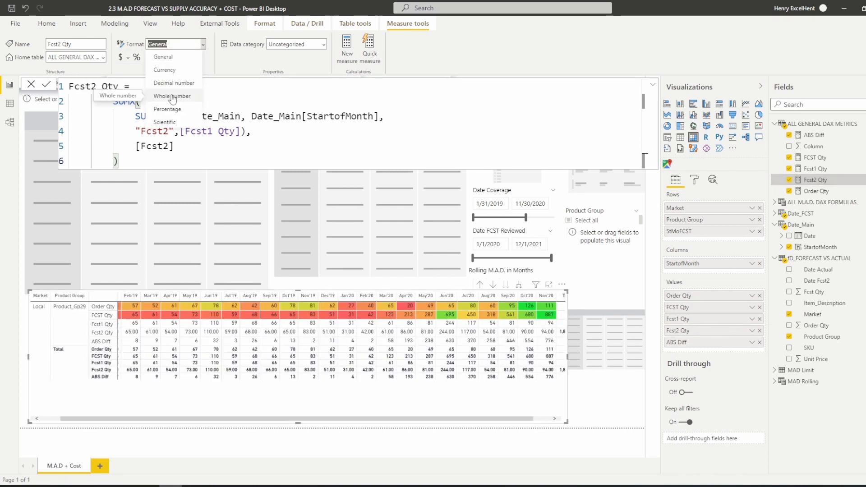
left_click(175, 93)
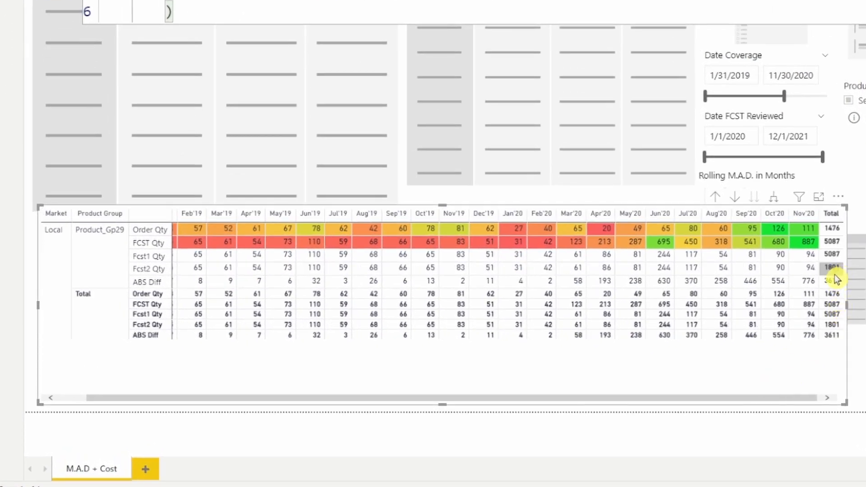
- Compare the Fcst2 Qty total in the matrix with the sum on Sheet2 in Excel
key("alt+Tab")
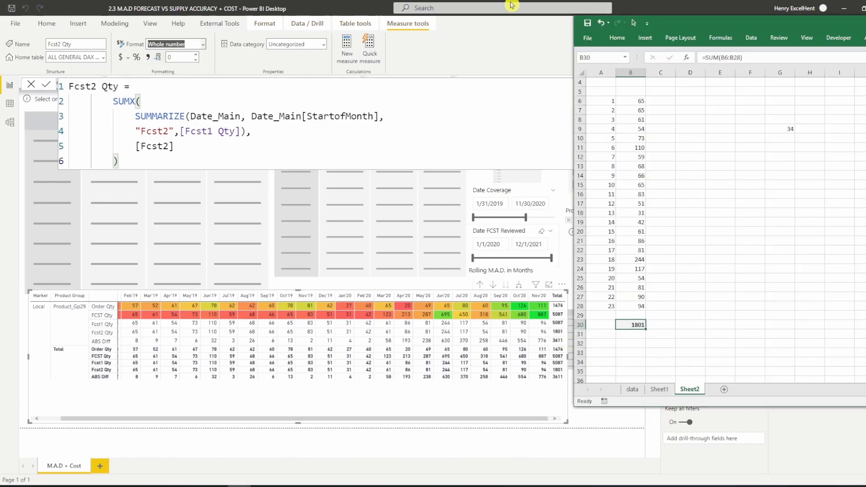
key("alt+Tab")
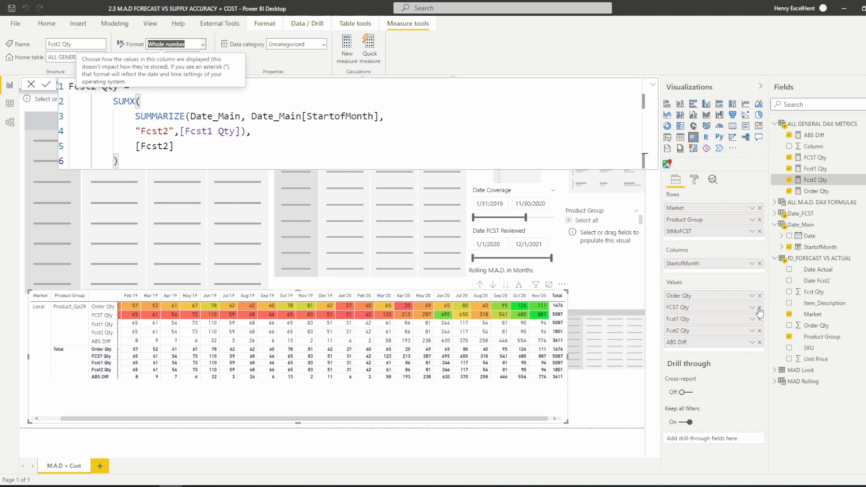
- Remove FCST Qty and Fcst1 Qty from the matrix values, keeping Order Qty, Fcst2 Qty and ABS Diff
left_click(759, 307)
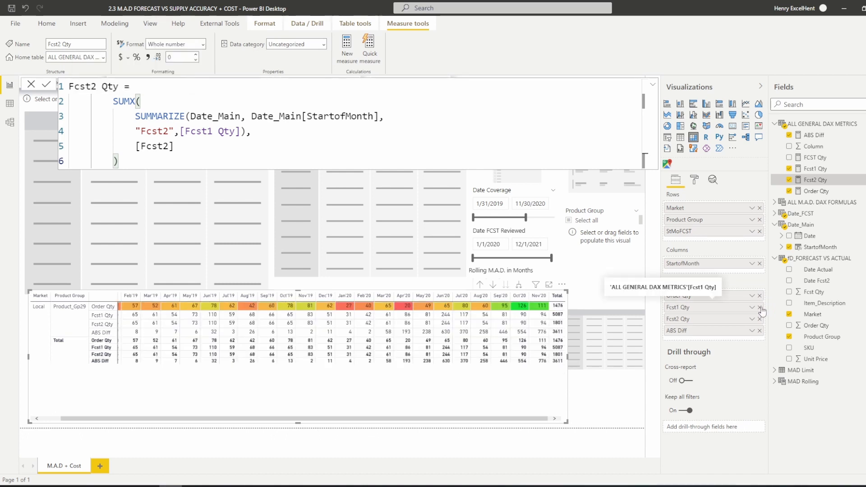
left_click(760, 308)
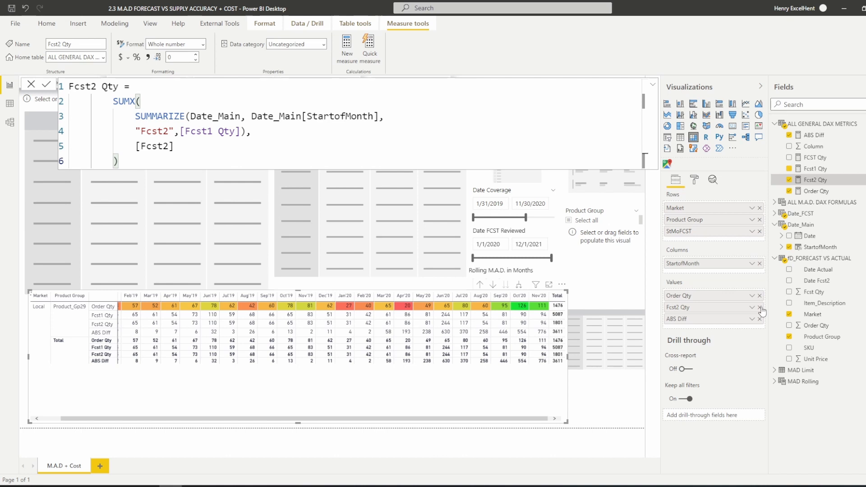
left_click(730, 319)
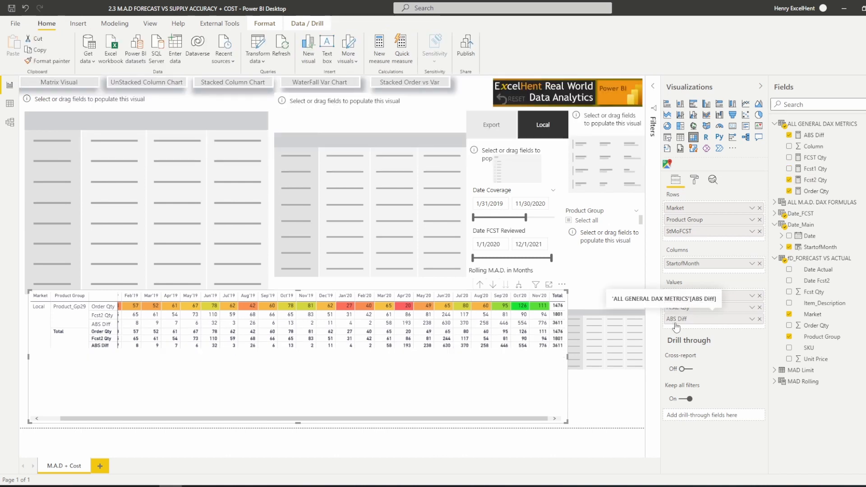
- Change the ABS Diff measure to take the absolute difference between [Order Qty] and [Fcst2 Qty]
left_click(815, 137)
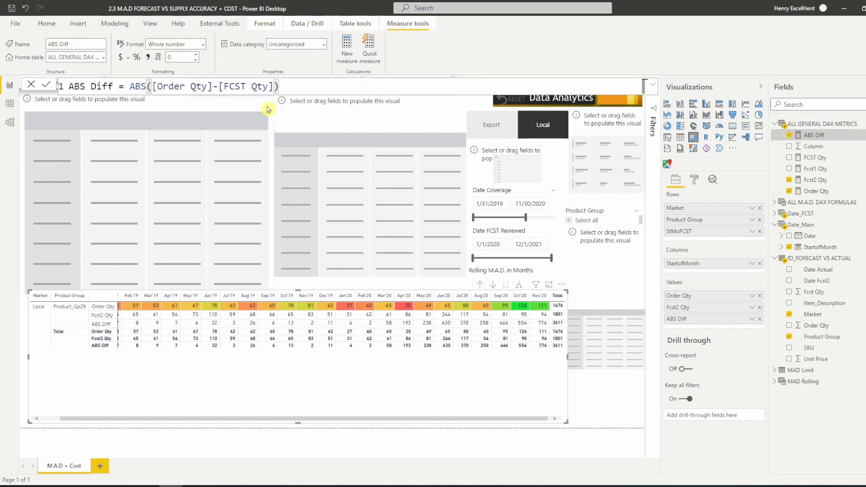
left_click_drag(277, 85, 219, 86)
type("fcs")
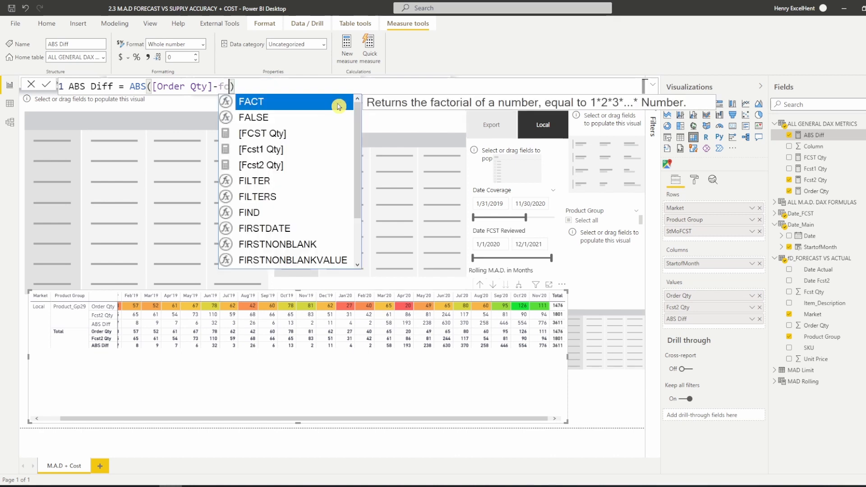
key("Down")
key("Down")
key("Tab")
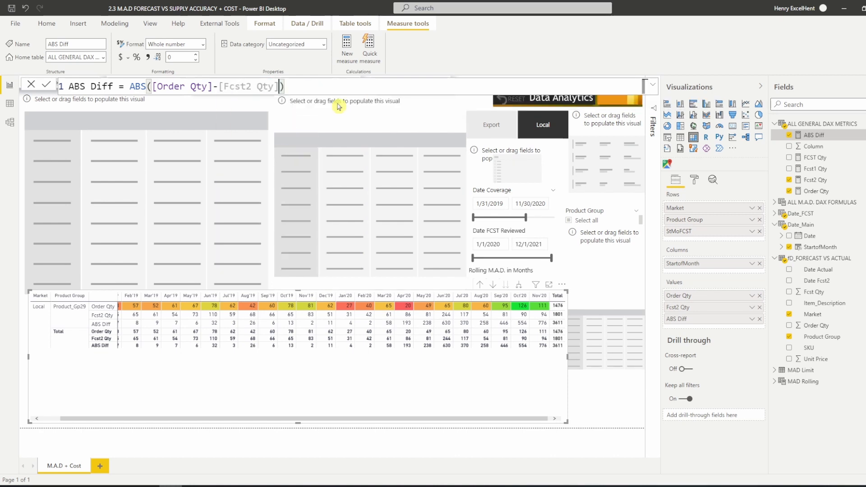
key("Return")
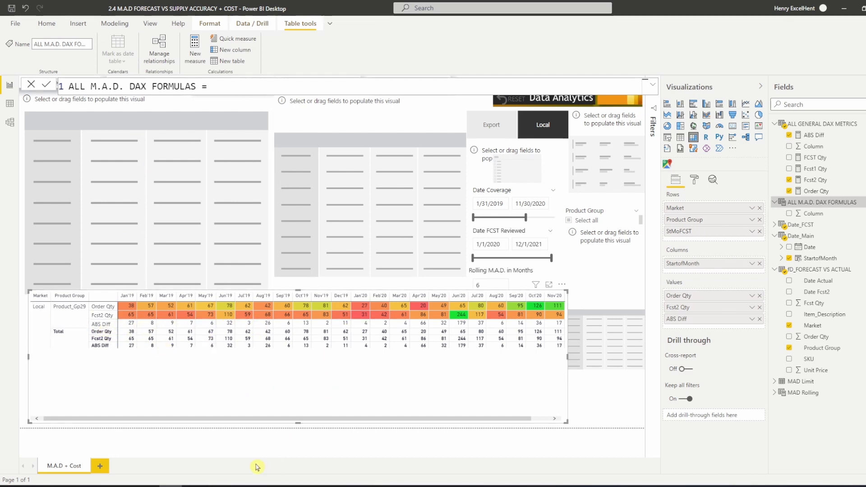
- Switch to Excel and examine the ABS Diff and OverALL MAD formulas on Sheet1, then return to Power BI
left_click(239, 485)
left_click(392, 314)
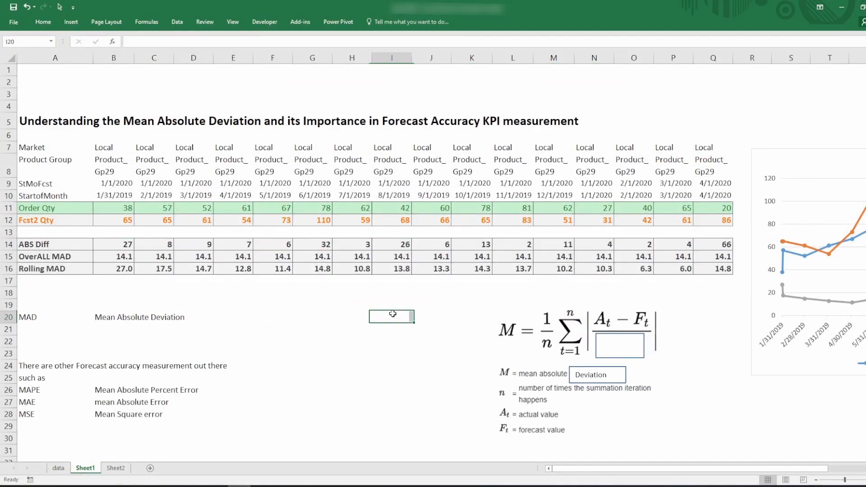
left_click(119, 245)
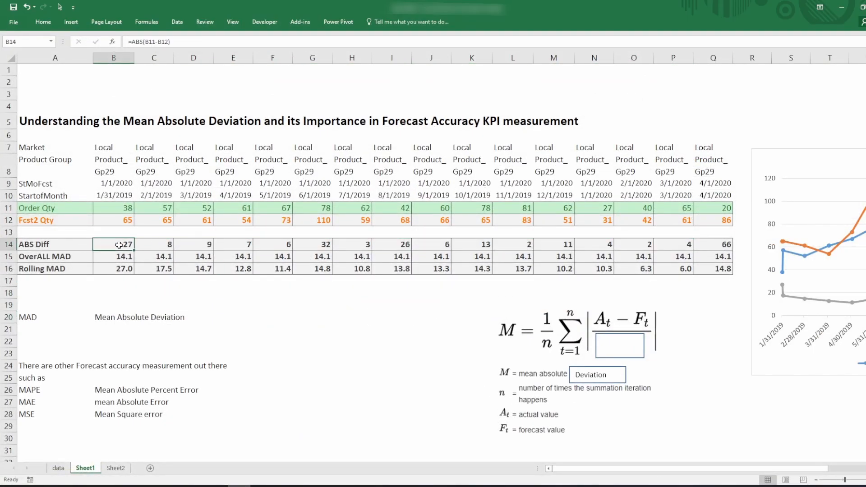
key("F2")
left_click(120, 257)
key("F2")
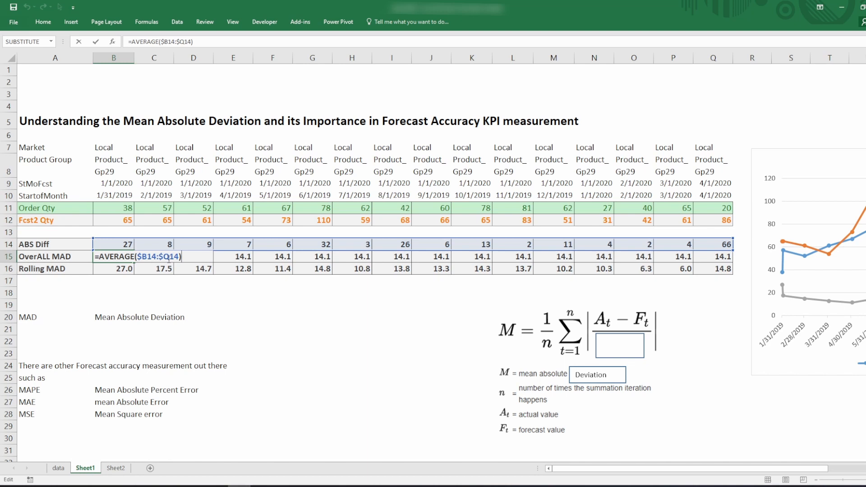
left_click(197, 255)
key("F2")
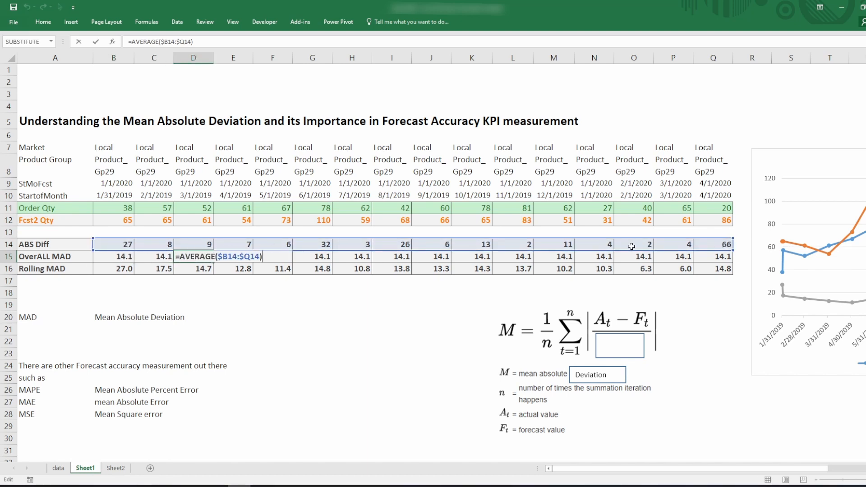
key("Escape")
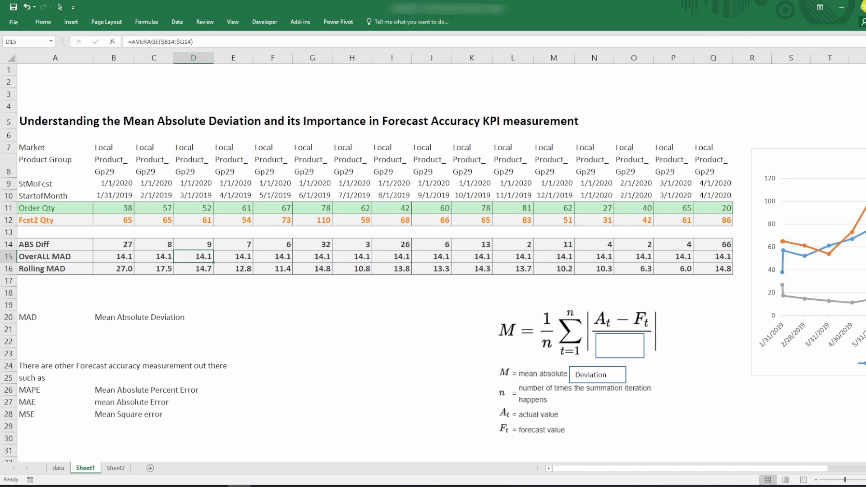
left_click(845, 9)
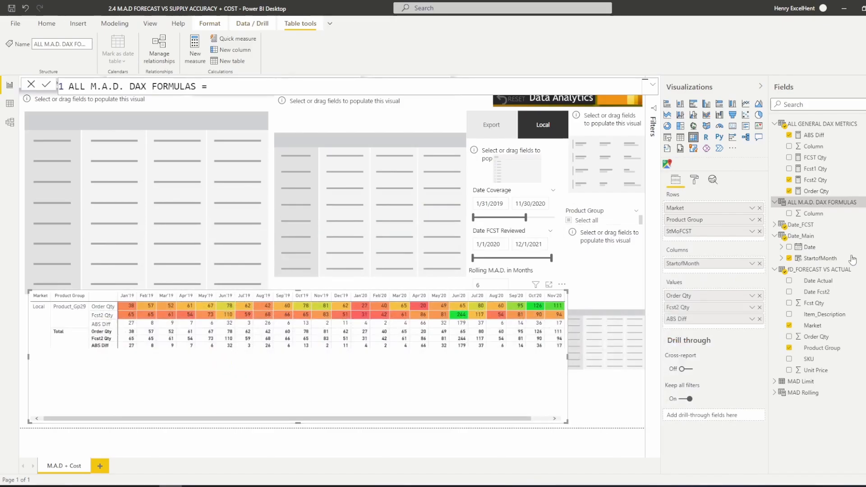
- Create a measure named M.A.D in the ALL M.A.D. DAX FORMULAS table and begin its formula with AVERAGEX
right_click(824, 203)
left_click(759, 208)
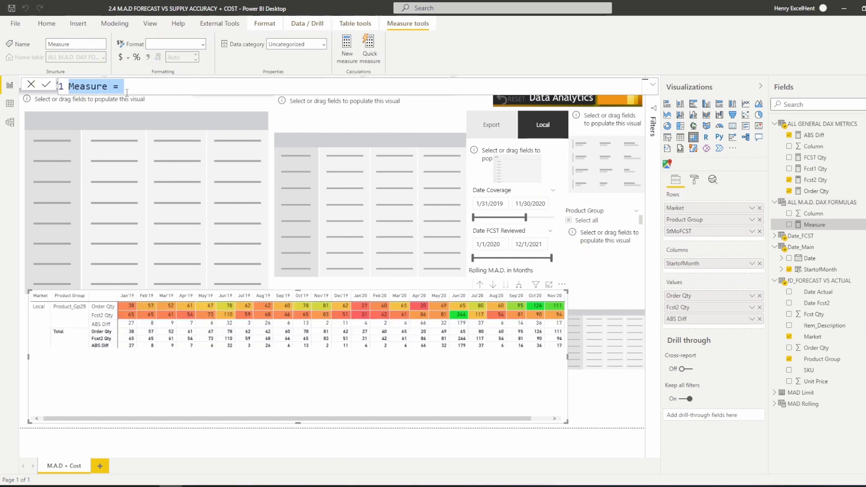
type("M.")
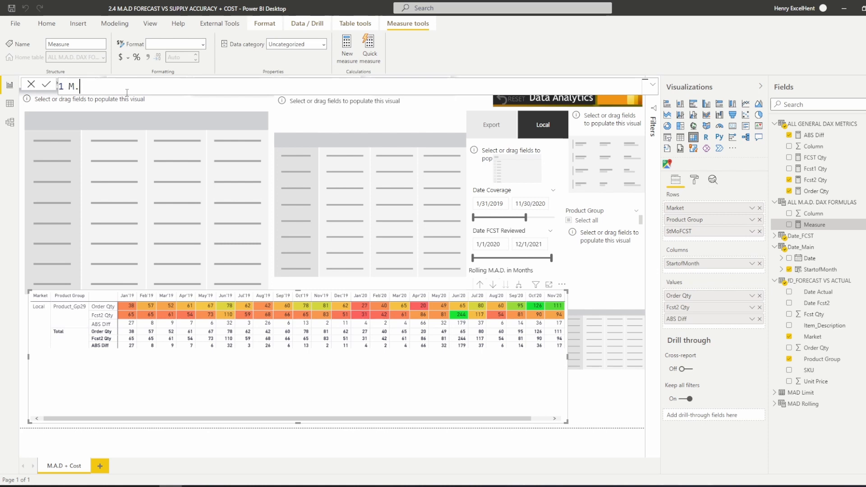
type("A.D =")
key("shift+Return")
type("Ave")
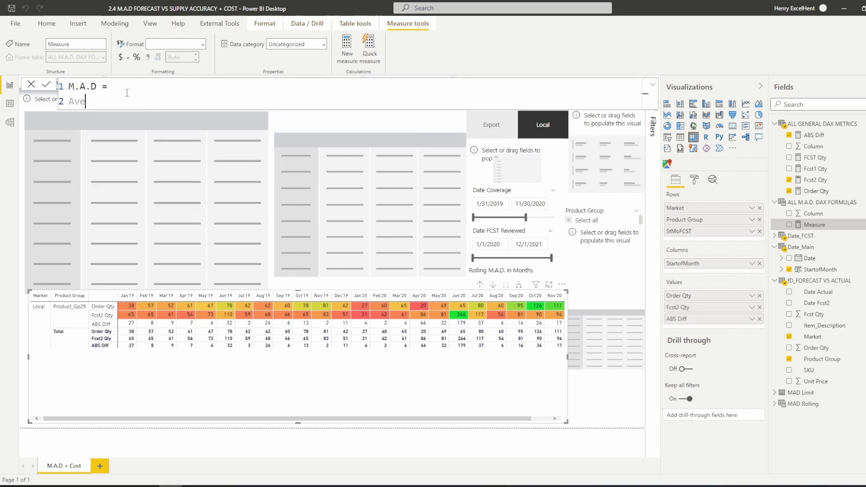
key("Down")
key("Down")
key("Tab")
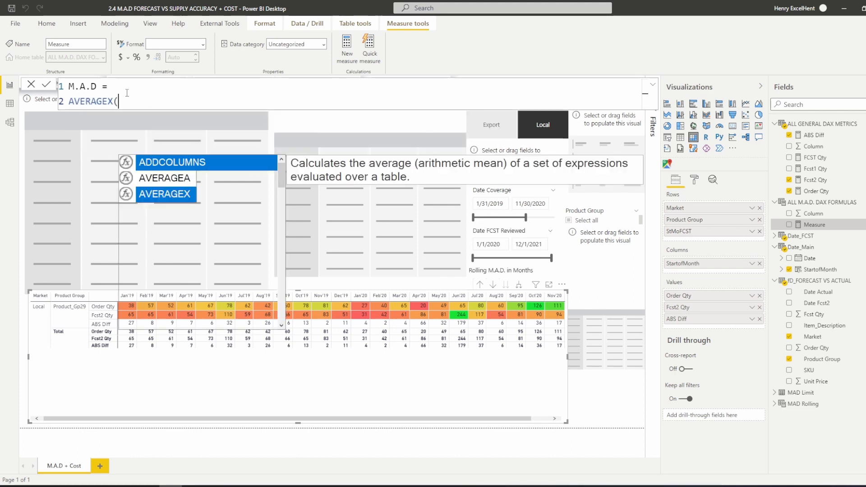
key("shift+Return")
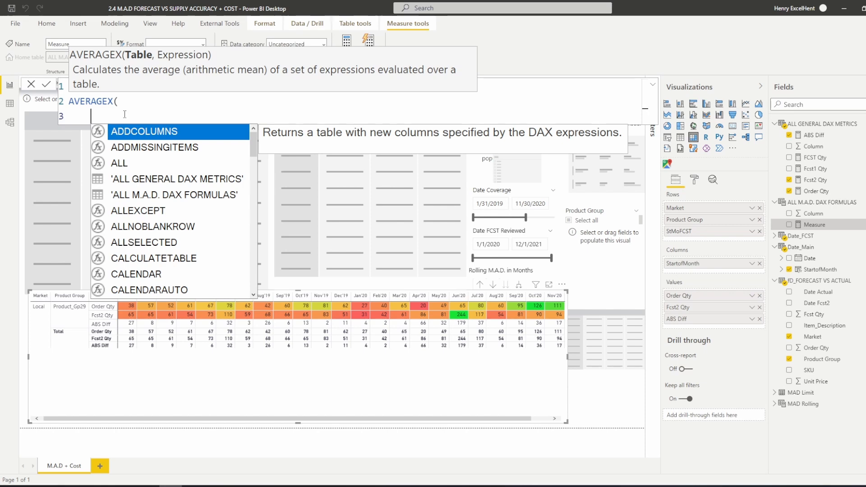
- Enter ALLSELECTED(Date_Main[StartofMonth]) as the table argument of AVERAGEX
type("All")
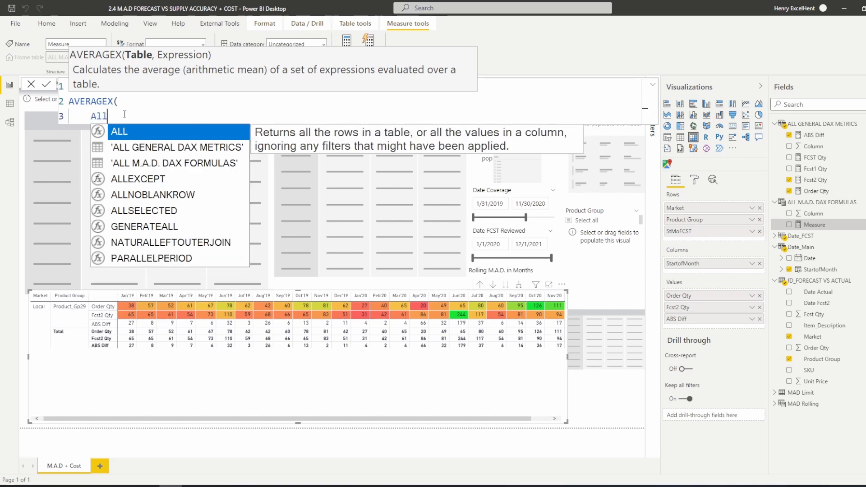
key("Down")
key("Down")
key("Down")
key("Down")
key("Down")
key("Tab")
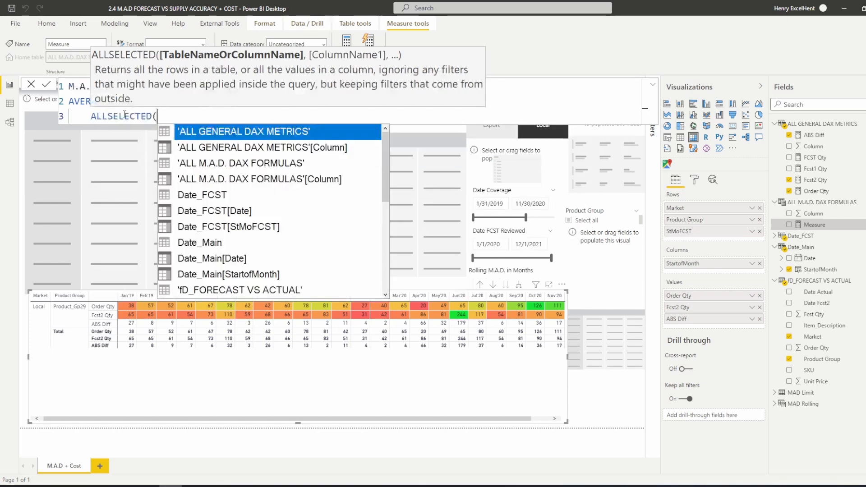
type("Date")
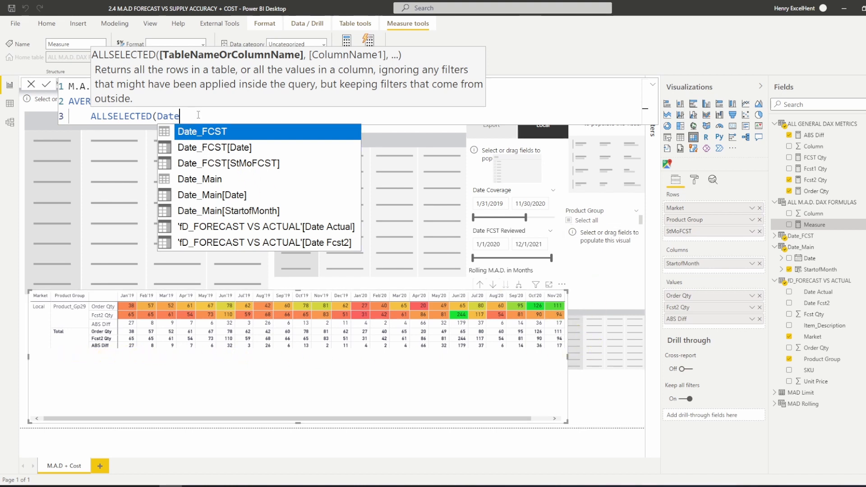
left_click(262, 212)
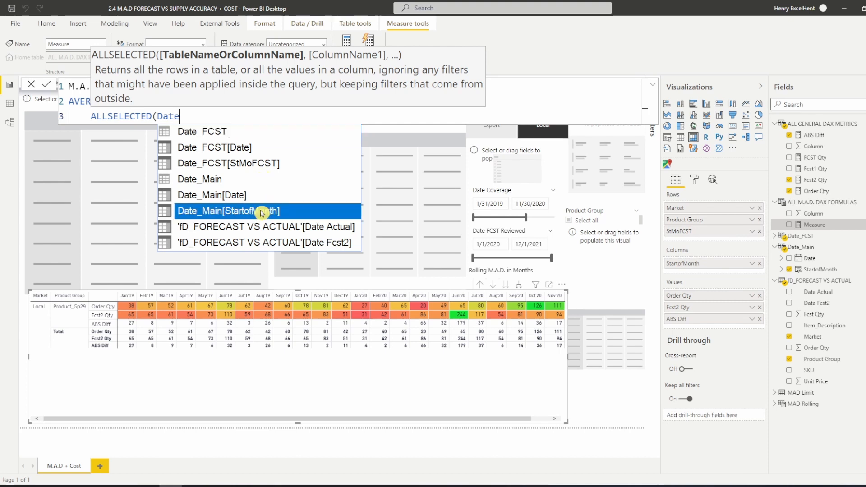
left_click(262, 212)
type(")")
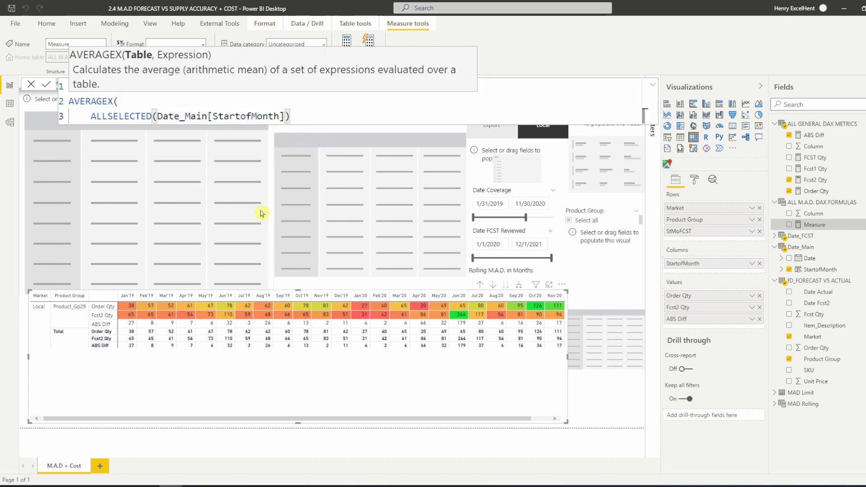
type(",")
key("shift+Return")
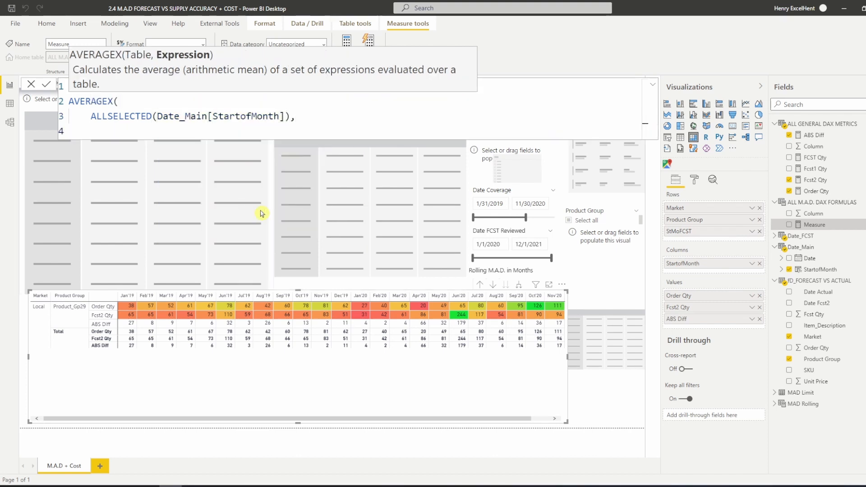
- Enter [ABS Diff] as the AVERAGEX expression, close the function, and commit the M.A.D measure
type("[")
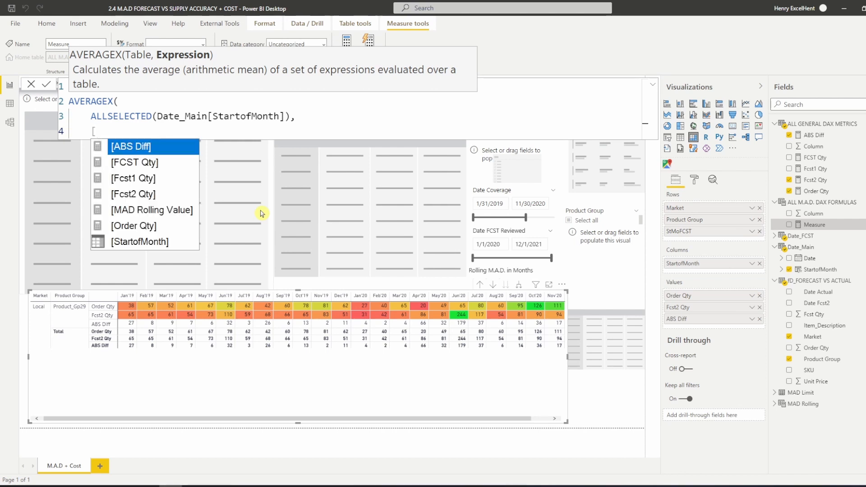
type("AB")
key("Tab")
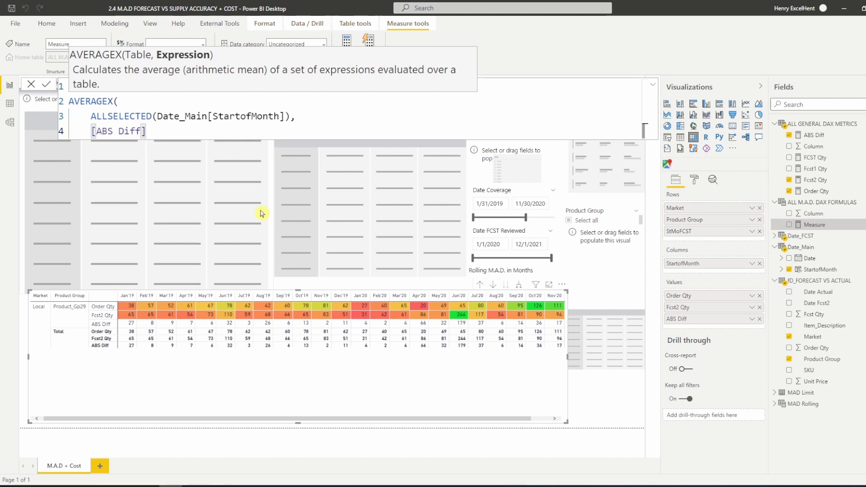
key("Return")
type(")")
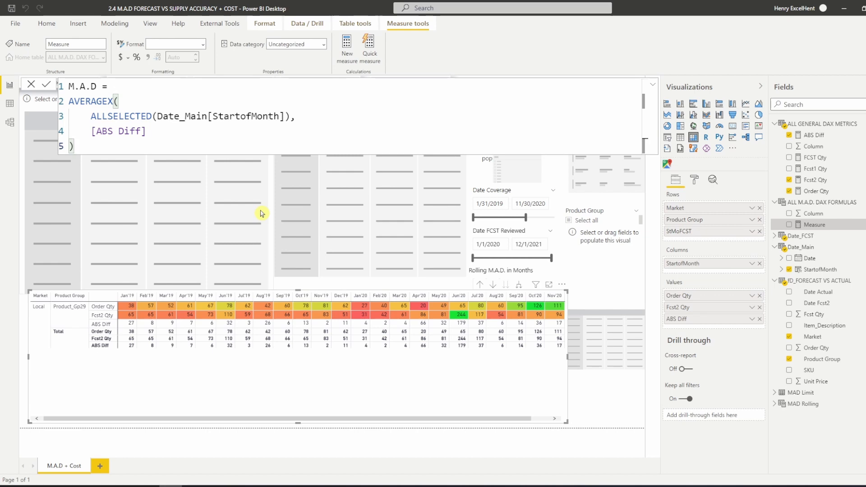
key("Return")
- Add M.A.D to the matrix values below ABS Diff and check it through to the Total column
left_click_drag(819, 230, 681, 333)
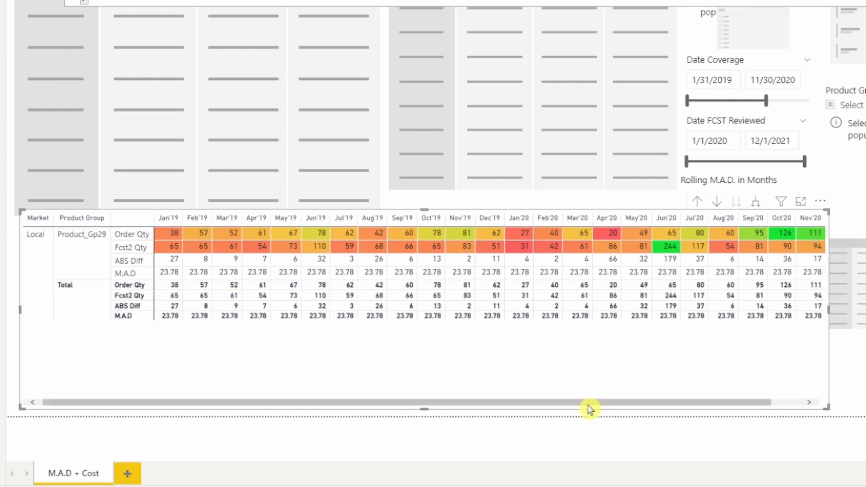
left_click_drag(589, 405, 637, 407)
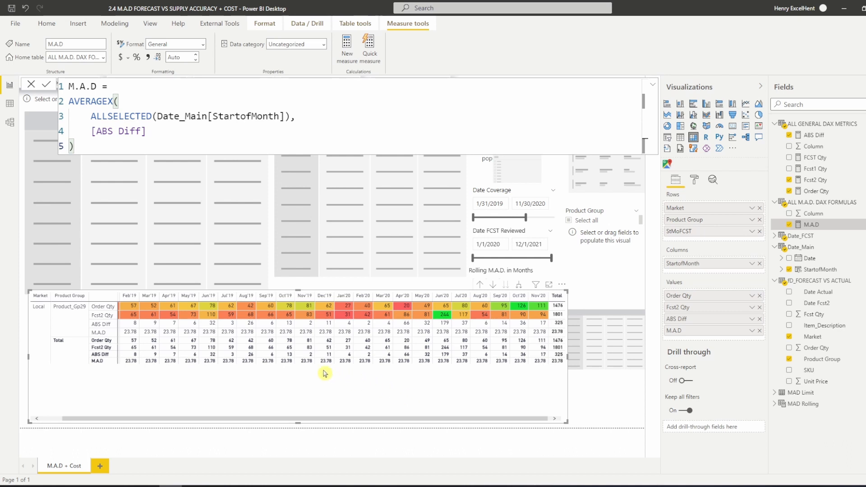
mouse_move(265, 337)
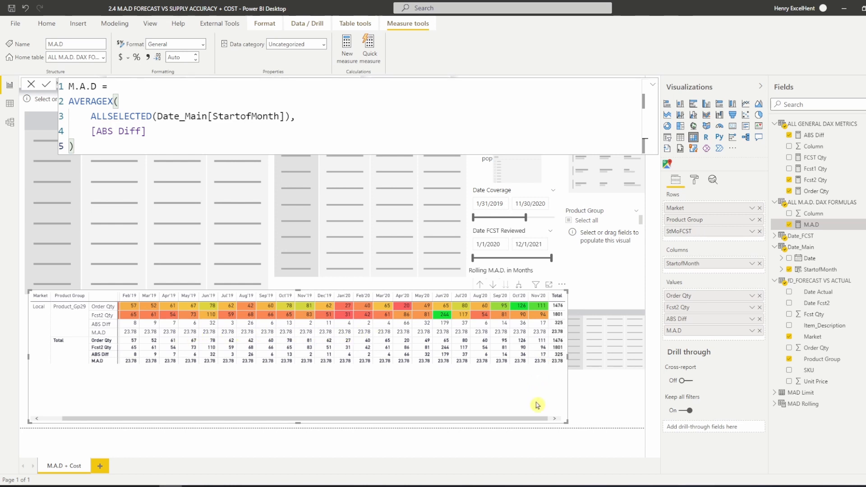
- Create another measure in the ALL M.A.D. DAX FORMULAS table, named MAD Monthly Rolling Calculation
right_click(822, 204)
left_click(764, 231)
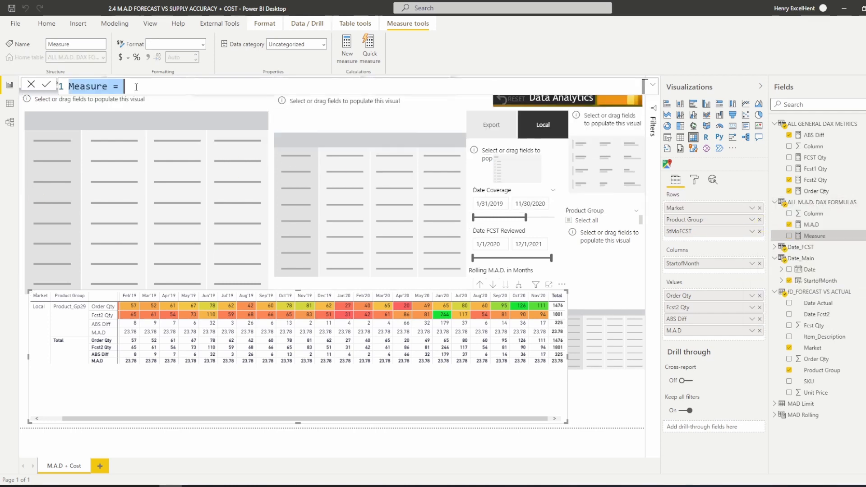
type("MAD")
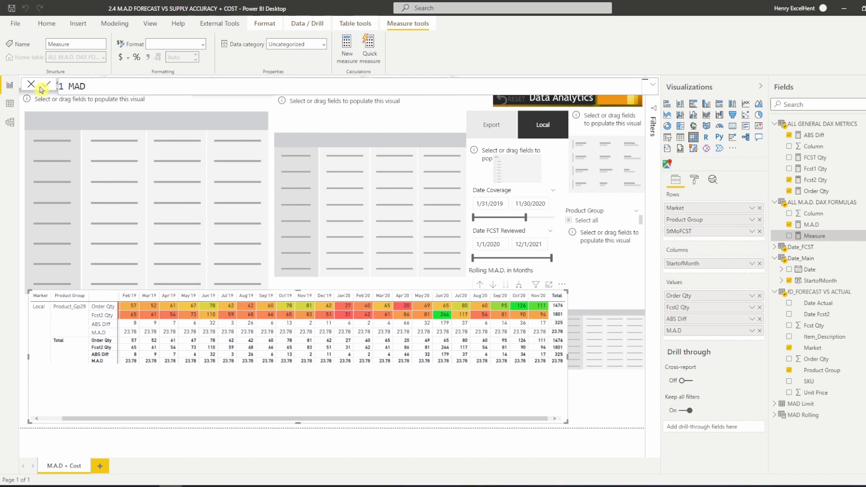
type(" Monthly ")
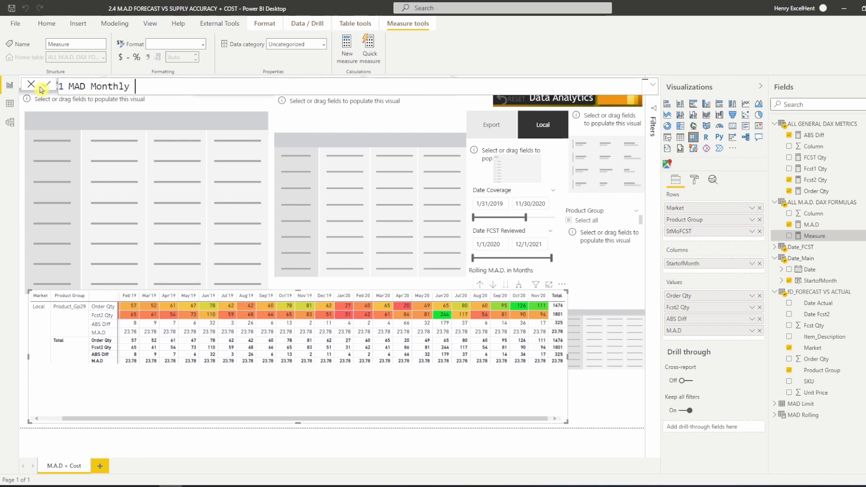
type("Rolling Calculation =")
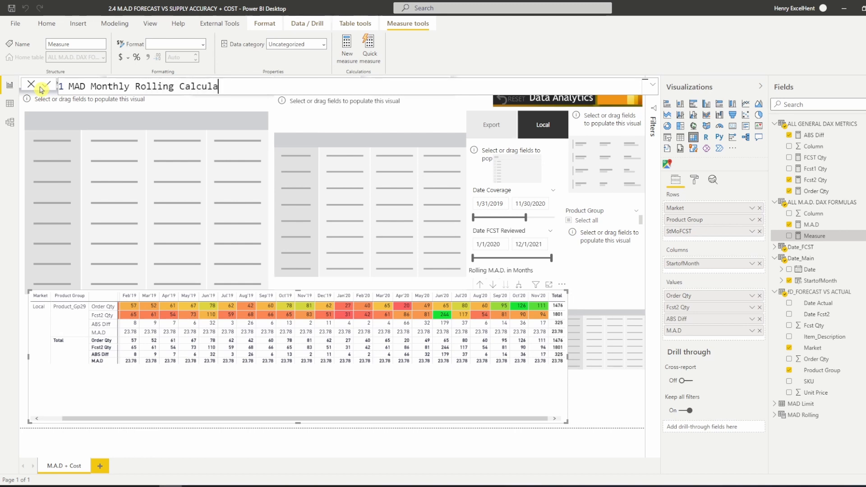
key("shift+Return")
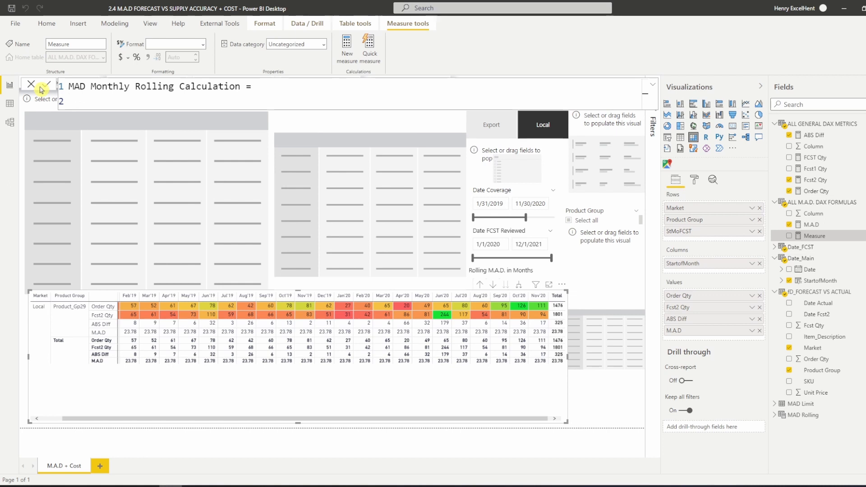
- Lay out a VAR and RETURN structure in the measure and name the variable AVG_ABS_DIFF
type("VAR")
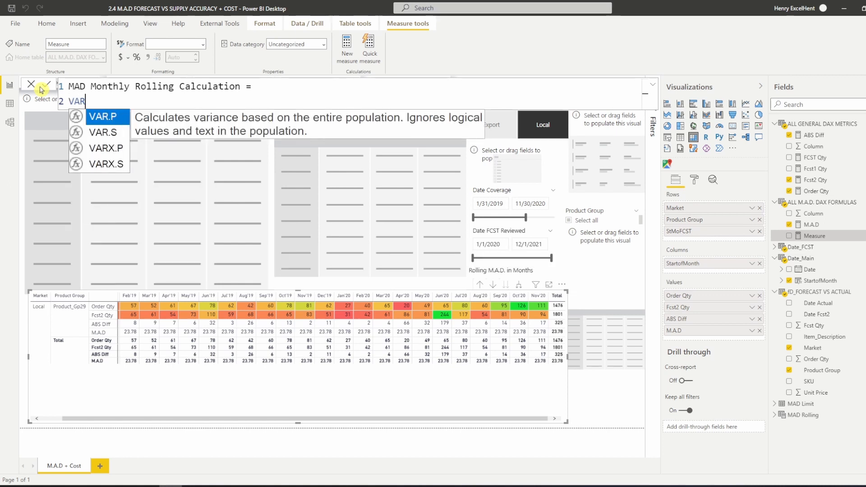
key("shift+Return")
key("shift+Return")
type("RETURN")
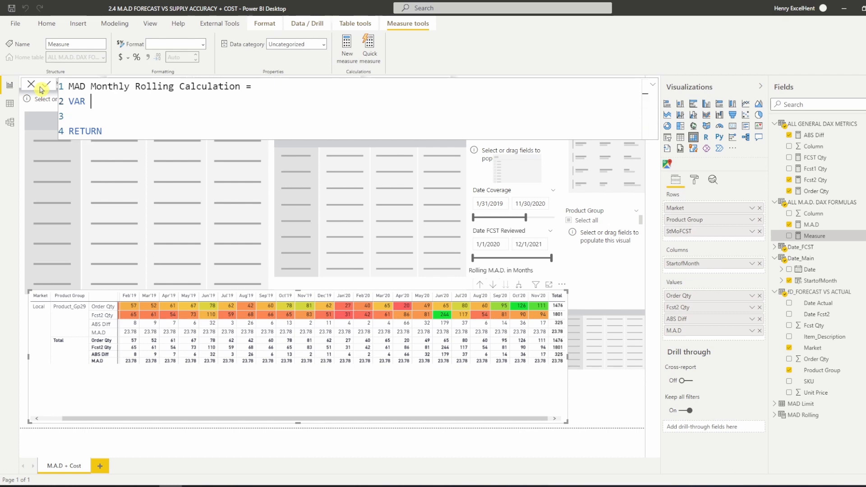
type("AVG_ABS_DIFF =")
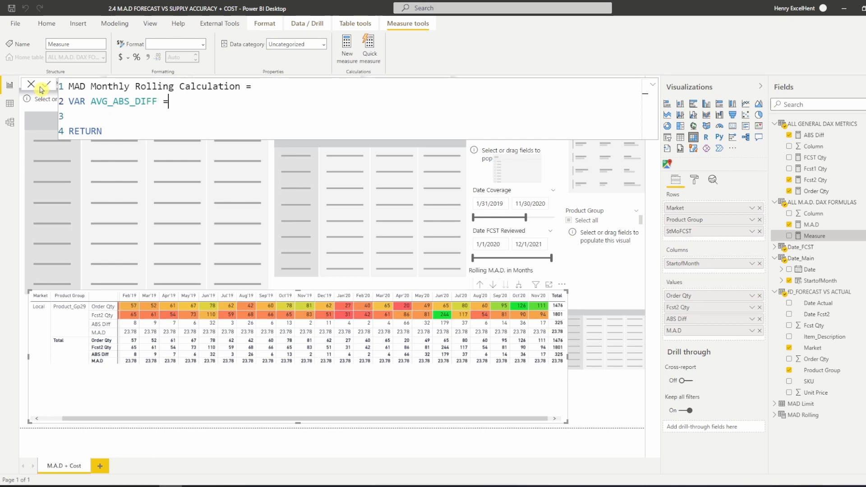
- Start the AVG_ABS_DIFF definition with a CALCULATE function that uses [M.A.D] as its expression
key("shift+Return")
key("Tab")
type("Cac")
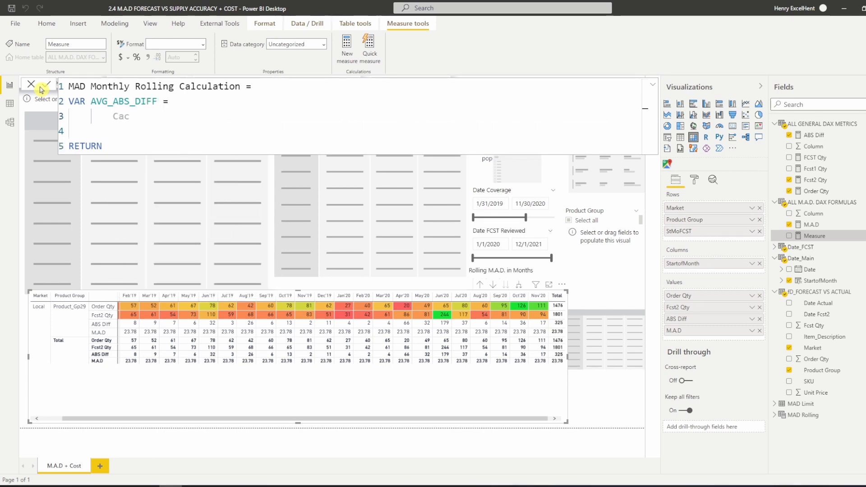
key("BackSpace")
type("LCULATE(")
key("shift+Return")
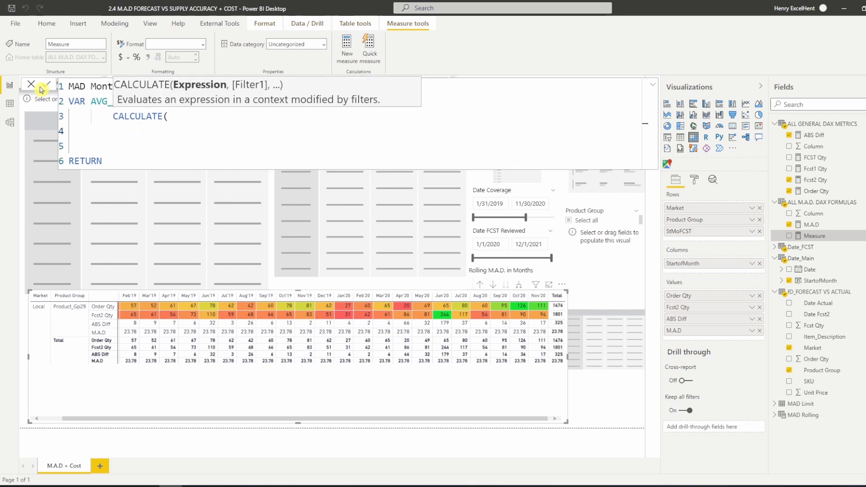
type("[")
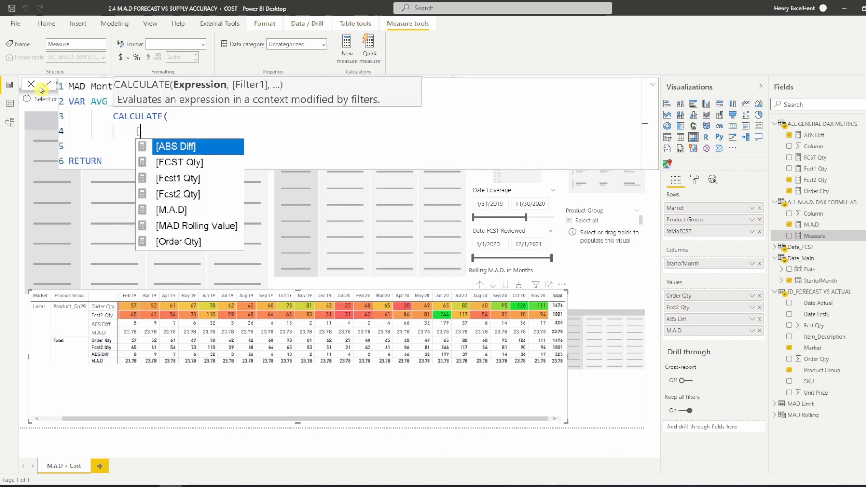
left_click(180, 210)
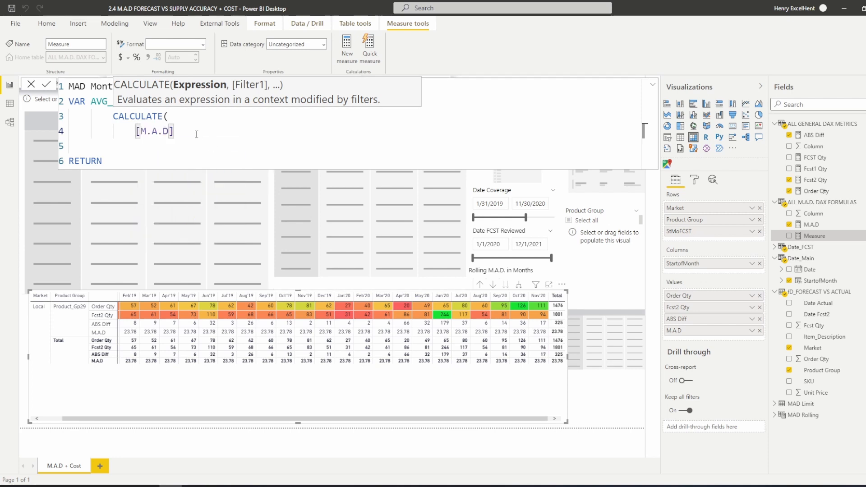
type(",")
key("shift+Return")
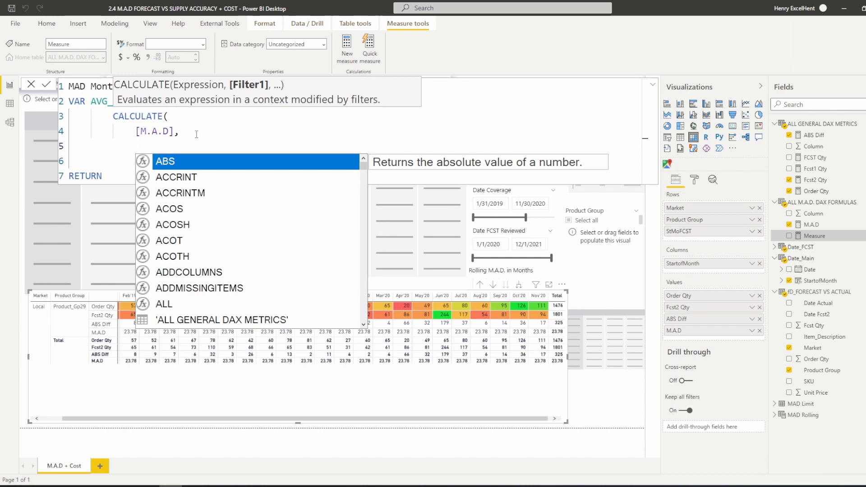
- Add a DATESINPERIOD filter to CALCULATE with Date_Main[StartofMonth] as its Dates argument
type("DAT")
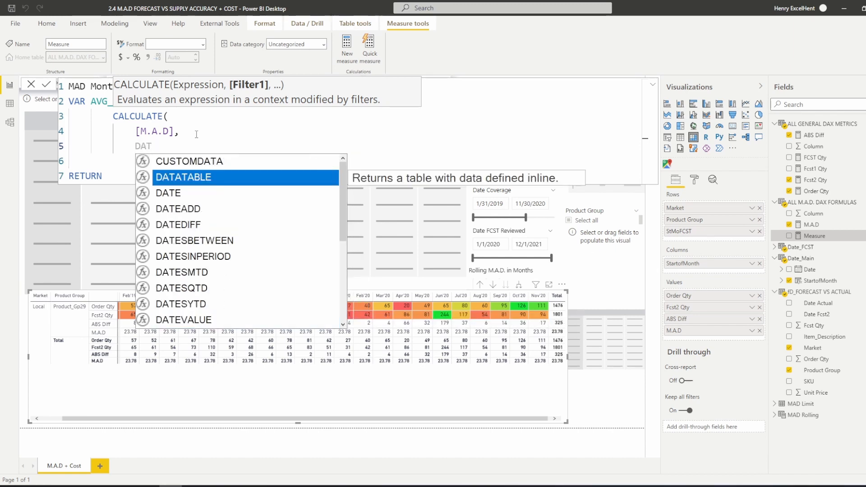
key("Down")
key("Down")
key("Down")
key("Down")
key("Down")
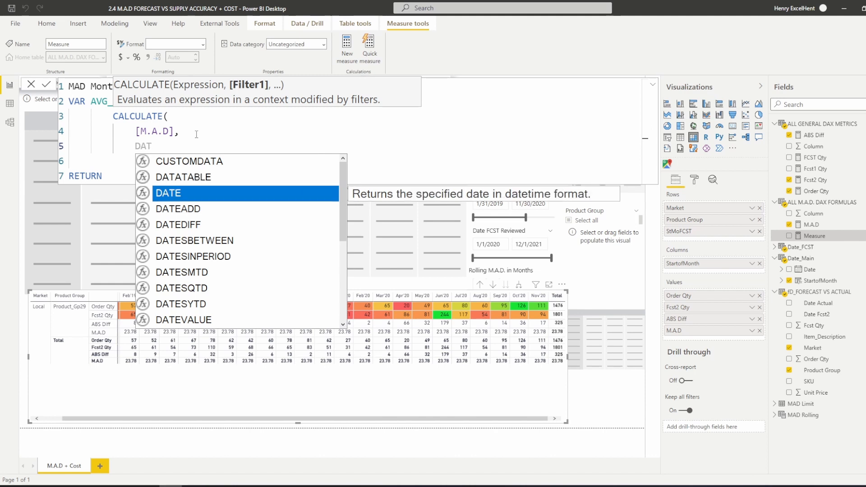
key("Tab")
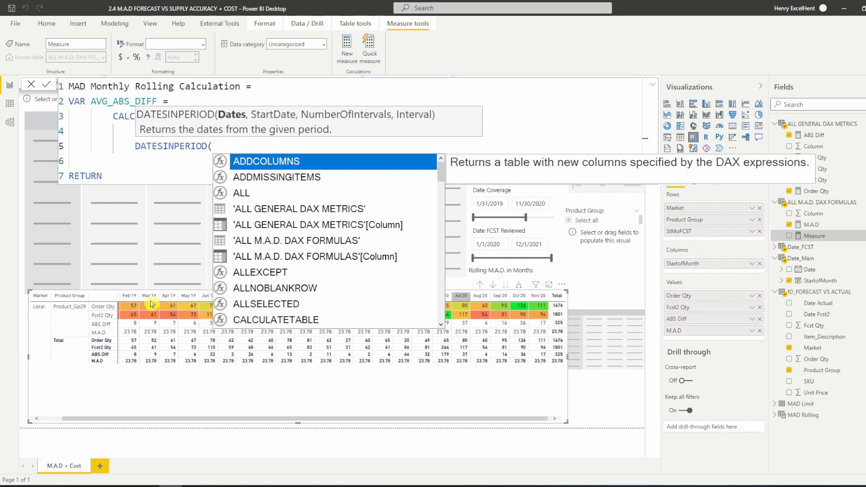
type("Date")
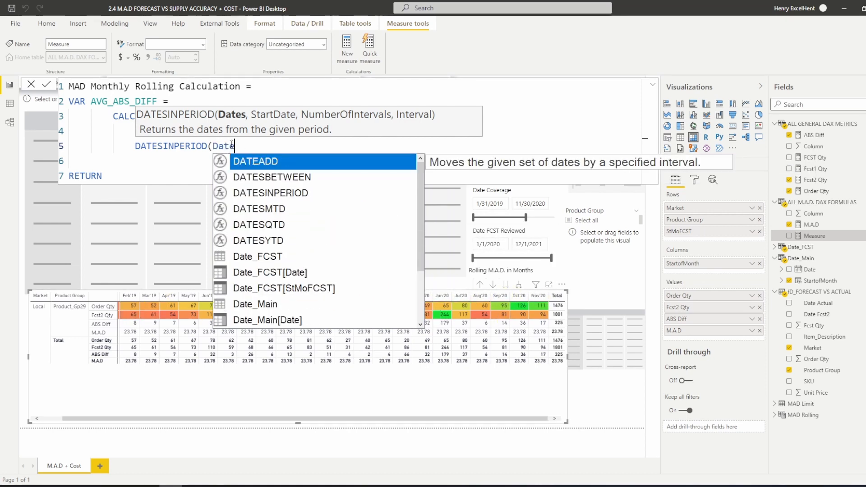
key("Down")
key("Down")
key("Down")
key("Down")
key("Down")
key("Down")
key("Down")
key("Down")
key("Down")
key("Down")
key("Down")
key("Down")
key("Up")
key("Tab")
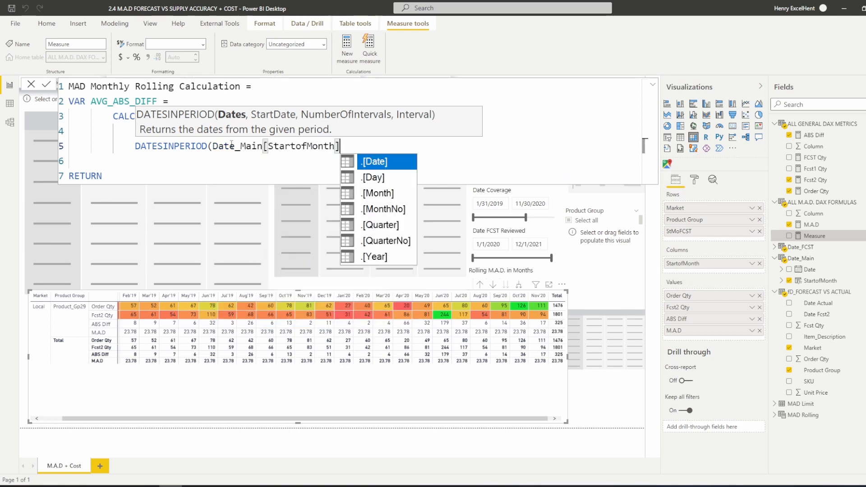
type(",")
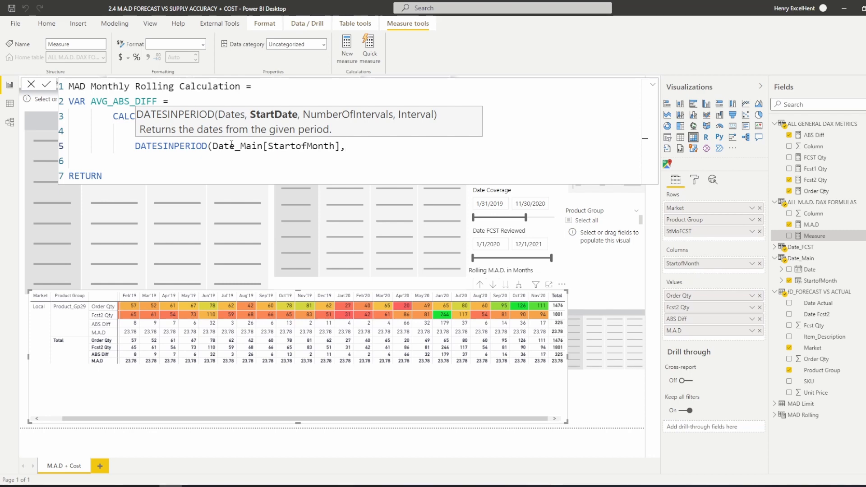
type("date")
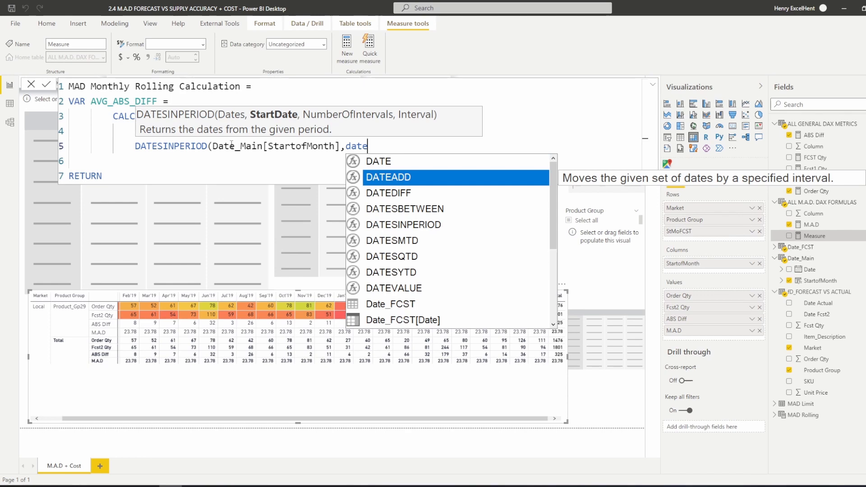
key("Down")
key("Down")
key("Down")
key("Down")
key("Down")
key("Down")
key("Down")
key("Down")
key("Down")
key("Down")
key("Down")
key("Down")
key("Down")
key("Down")
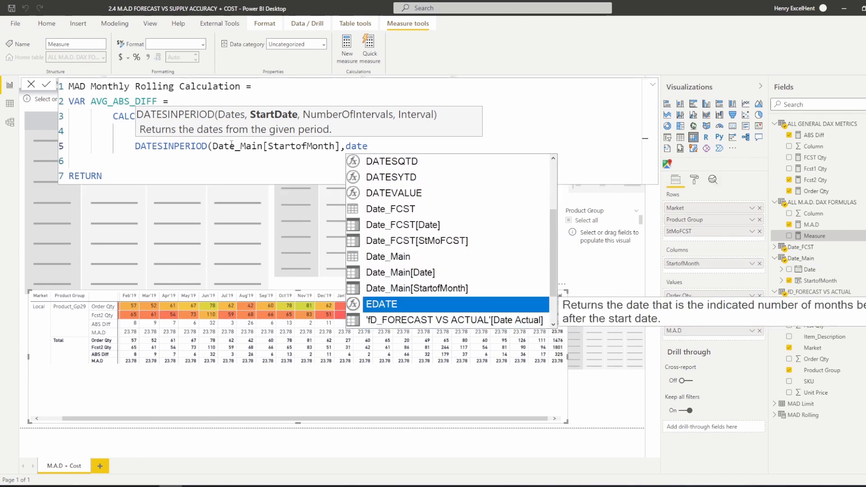
key("Up")
key("BackSpace")
key("BackSpace")
key("BackSpace")
key("BackSpace")
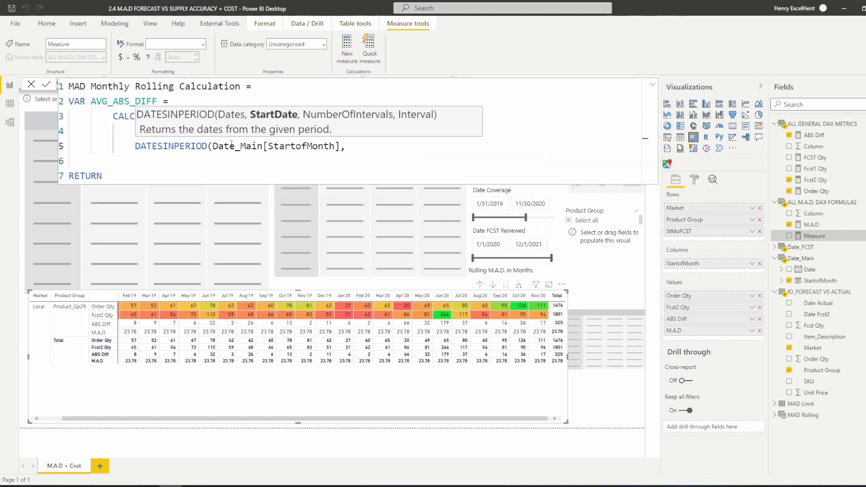
- Enter MAX(Date_Main[StartofMonth]) as the start date of DATESINPERIOD
type("max")
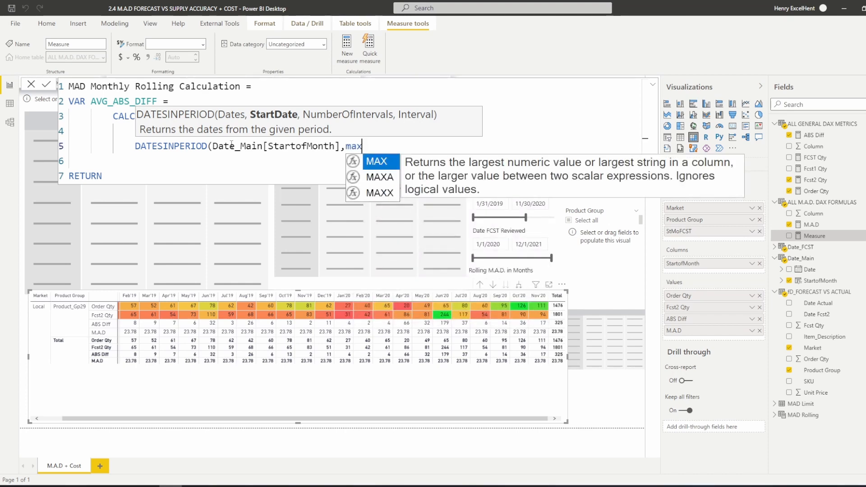
key("Tab")
type("date")
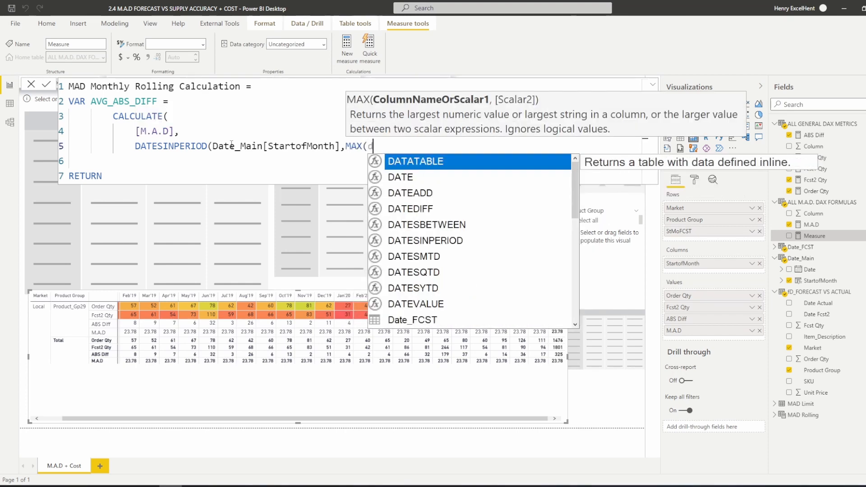
key("Down")
key("Down")
key("Down")
key("Down")
key("Down")
key("Down")
key("Down")
key("Down")
key("Down")
key("Down")
key("Down")
key("Down")
key("Down")
key("Down")
key("Down")
key("Down")
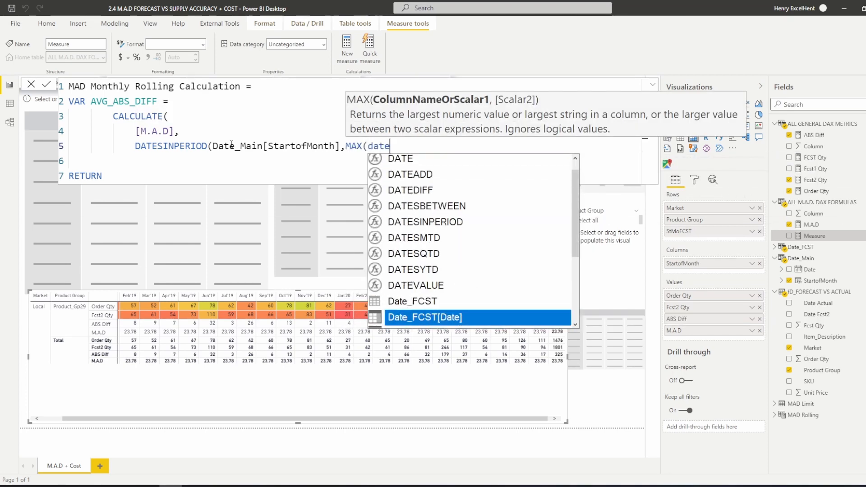
key("Up")
key("Up")
key("Tab")
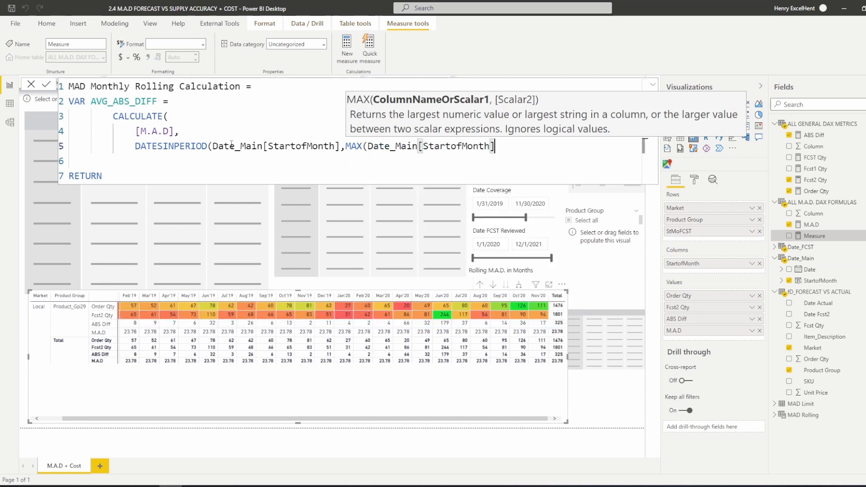
type("),")
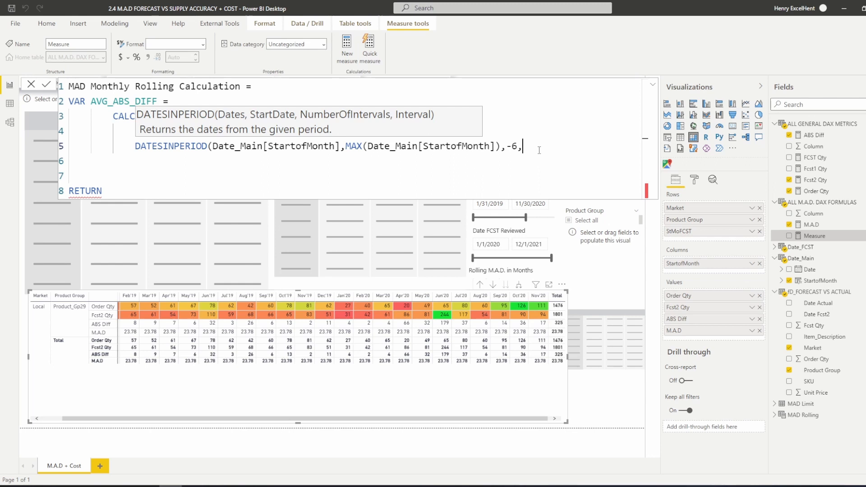
- Set the DATESINPERIOD interval to -6 MONTH and close both functions, removing the surplus blank line
key("BackSpace")
key("BackSpace")
key("BackSpace")
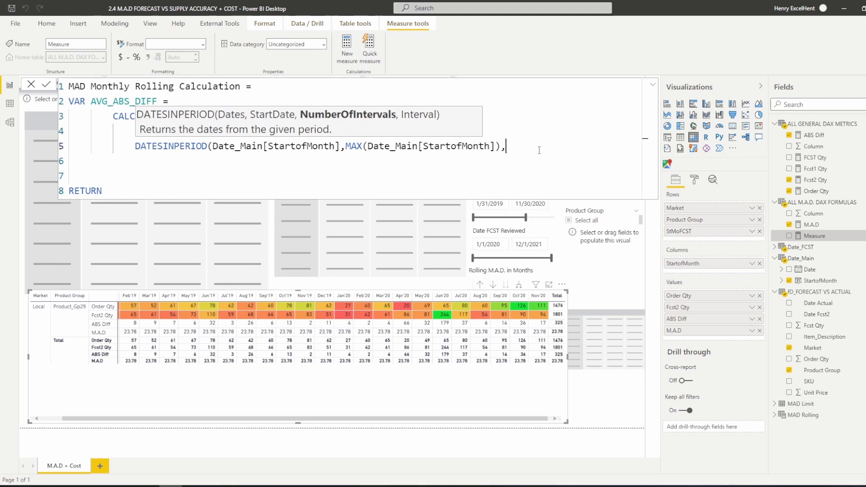
type("-6,")
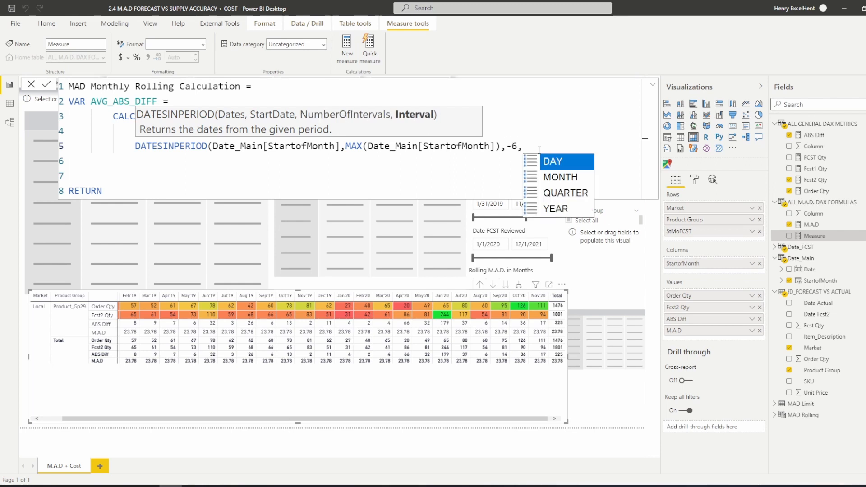
key("BackSpace")
key("Down")
key("Tab")
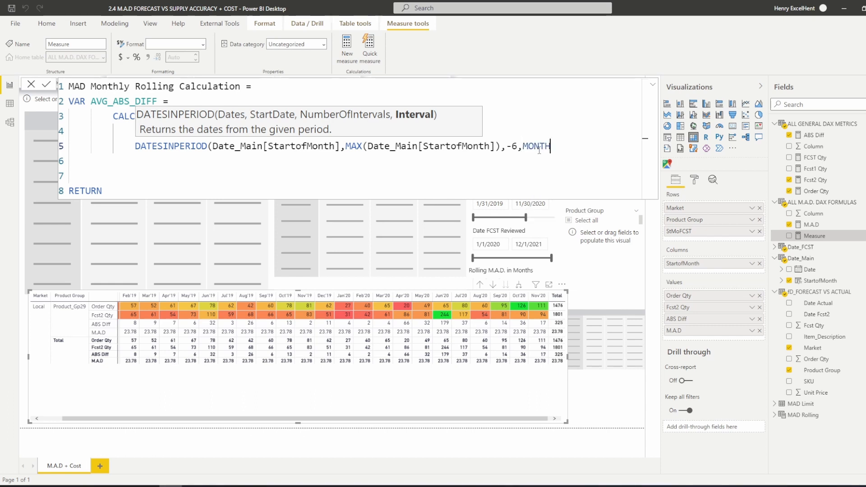
type(")")
key("Return")
type(")")
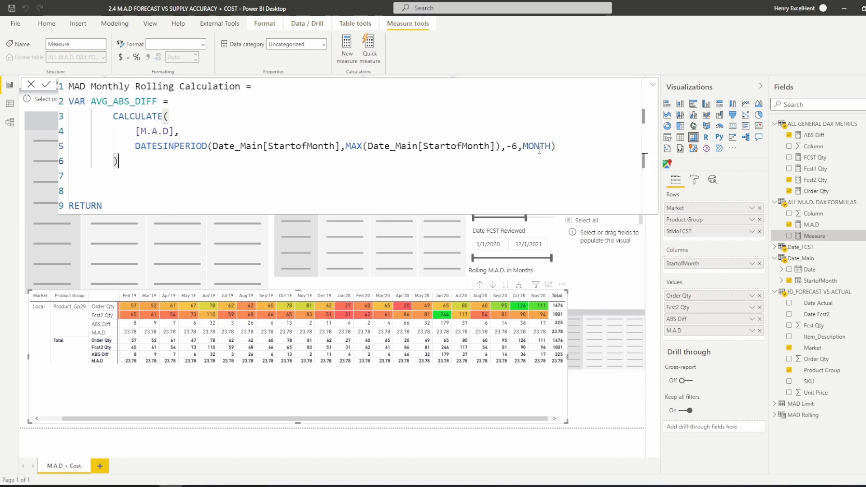
key("Delete")
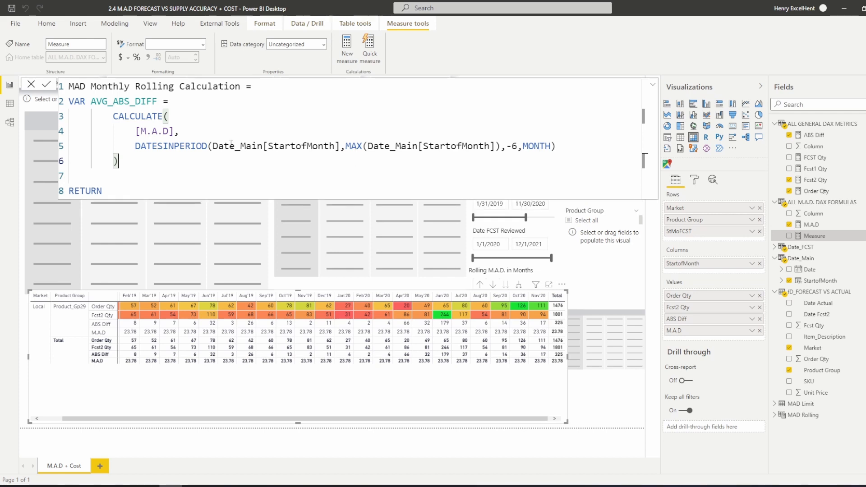
- Return the AVG_ABS_DIFF variable below RETURN and commit the measure
left_click_drag(158, 102, 92, 101)
key("ctrl+c")
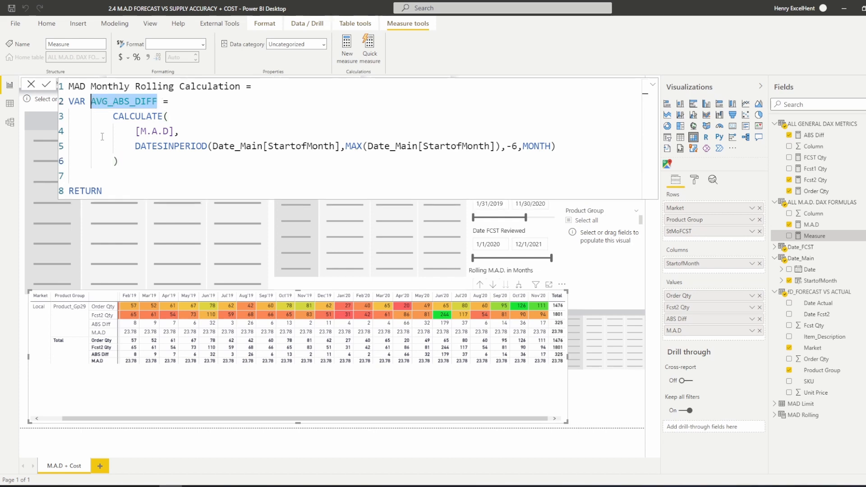
left_click(117, 191)
key("shift+Return")
key("ctrl+v")
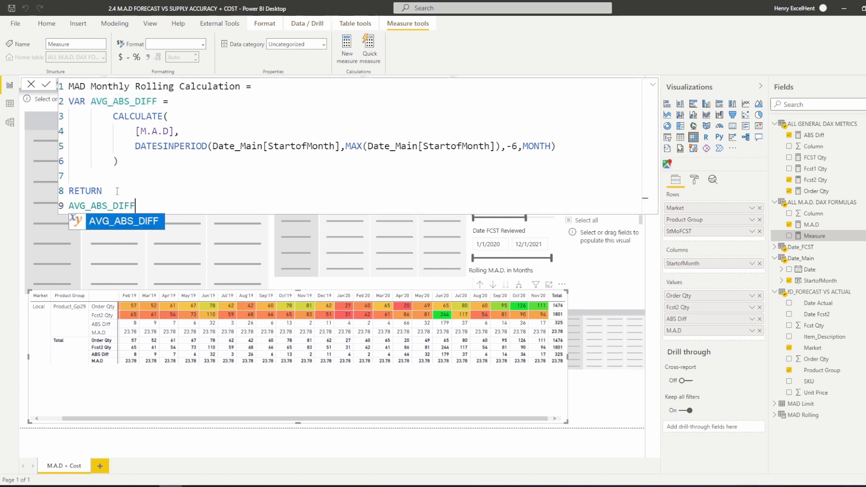
key("Escape")
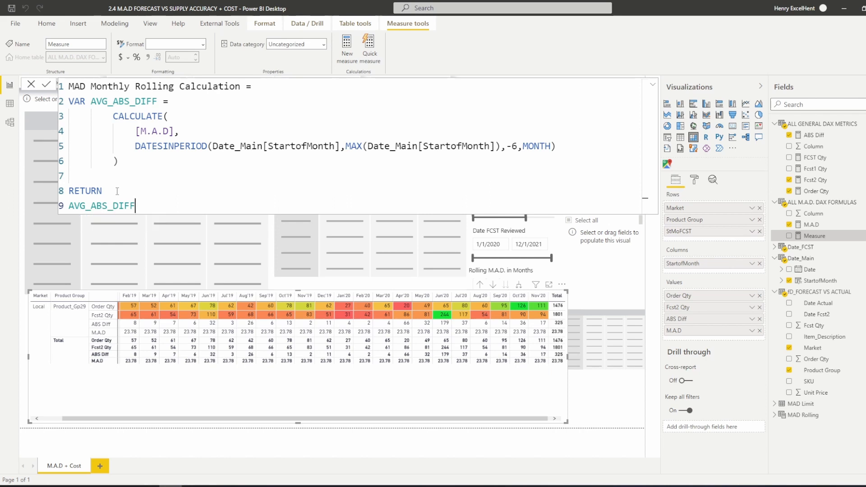
key("Return")
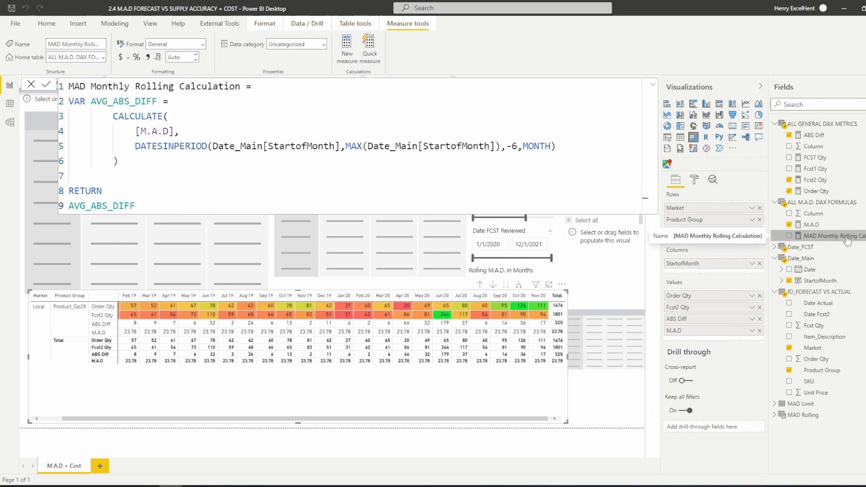
- Add MAD Monthly Rolling Calculation to the matrix values below M.A.D and close the formula editor
left_click_drag(847, 240, 716, 341)
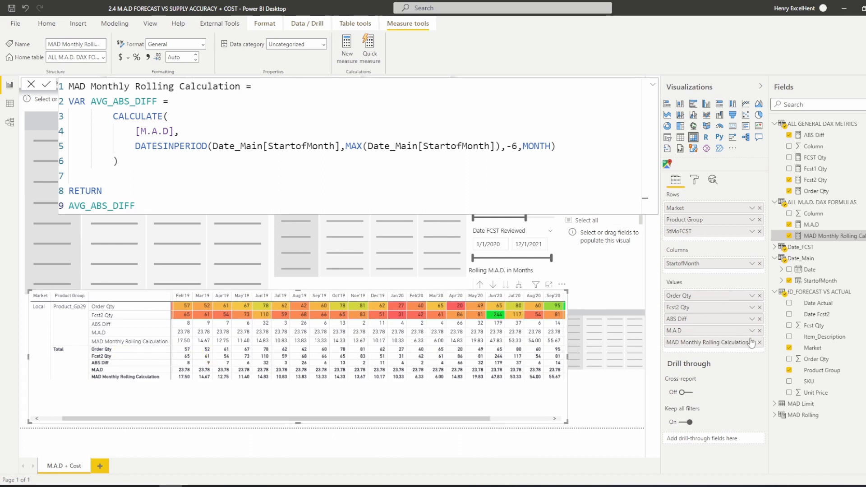
left_click(752, 342)
left_click(317, 306)
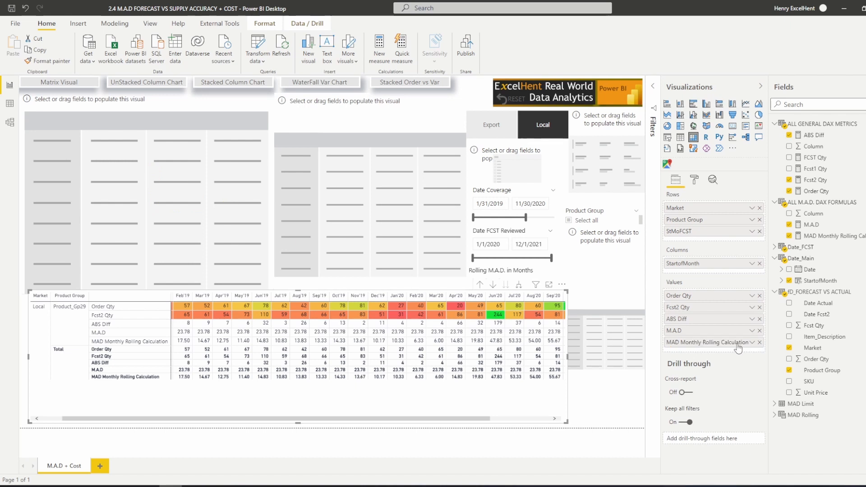
- Rename MAD Monthly Rolling Calculation for this visual as MAD Rolling
left_click(752, 342)
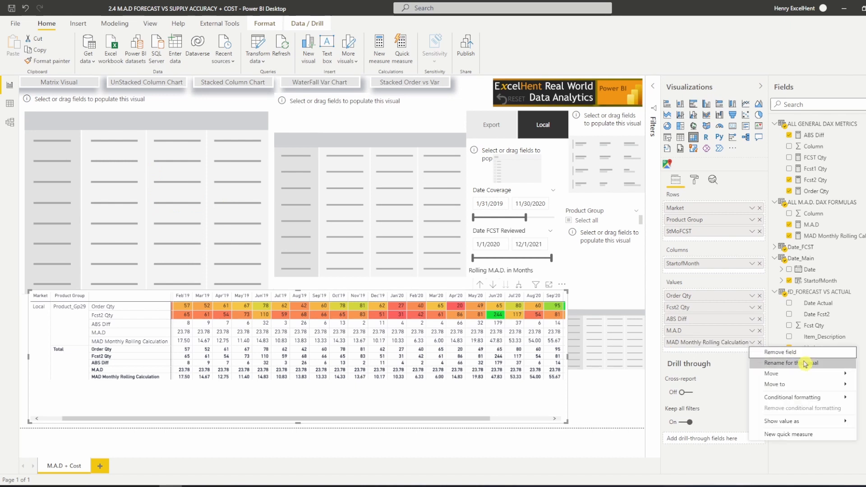
left_click(786, 359)
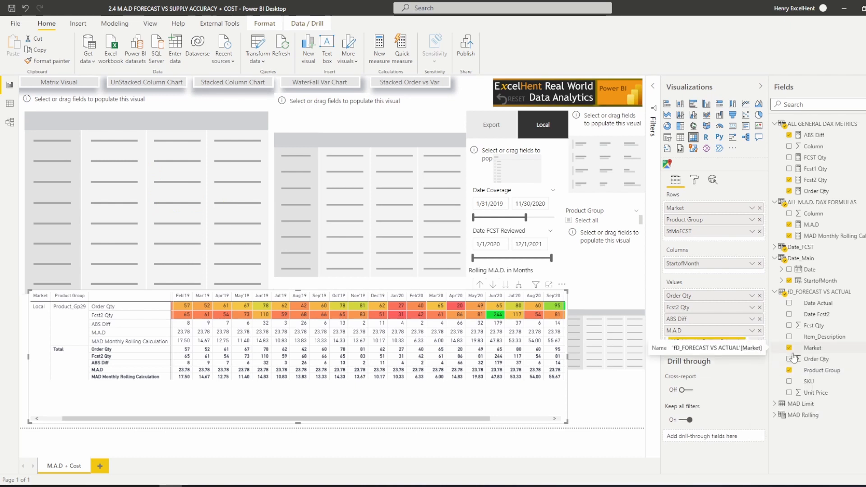
key("ctrl+a")
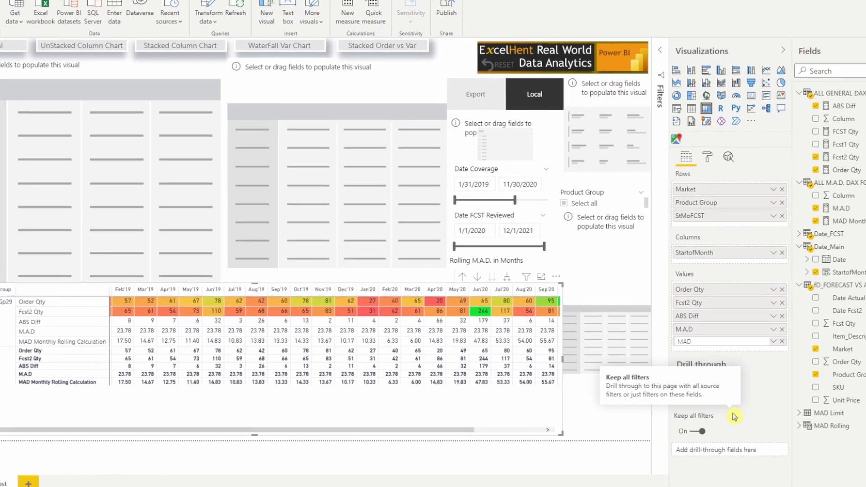
type("MAD Rolling")
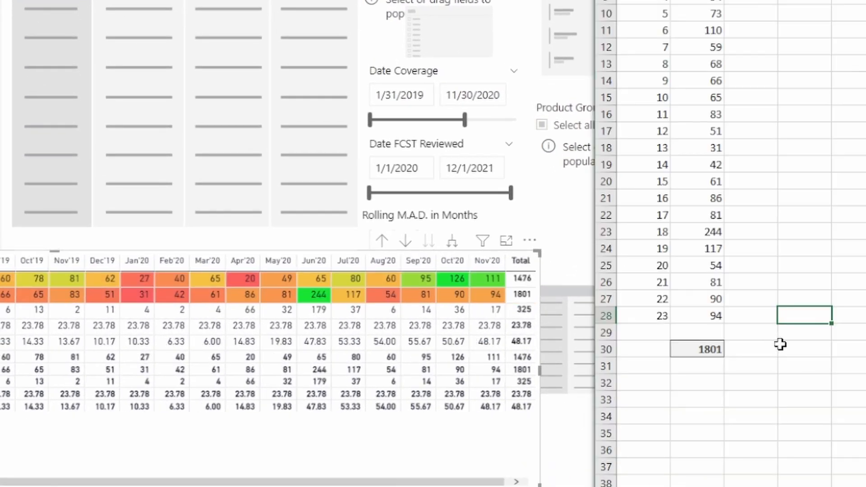
- Enter the latest six ABS Diff values 179, 37, 6, 14, 36 and 17 in cells C23:C28 of the Excel sheet
left_click(782, 347)
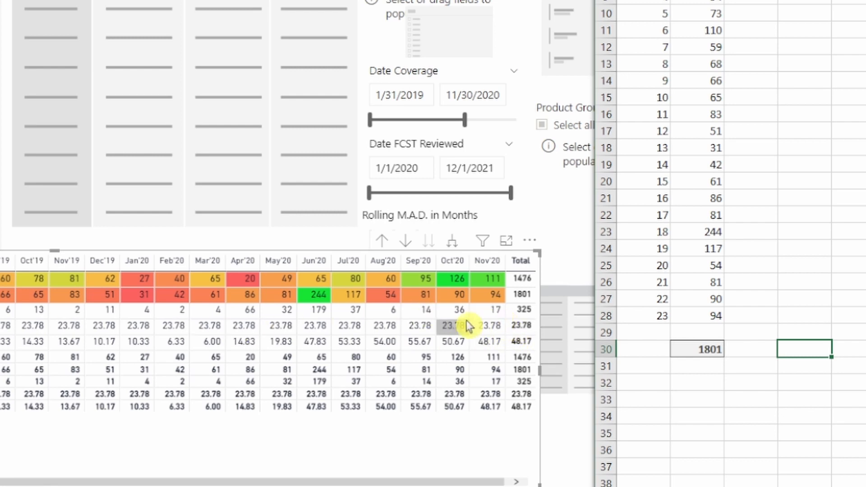
left_click(749, 316)
type("17")
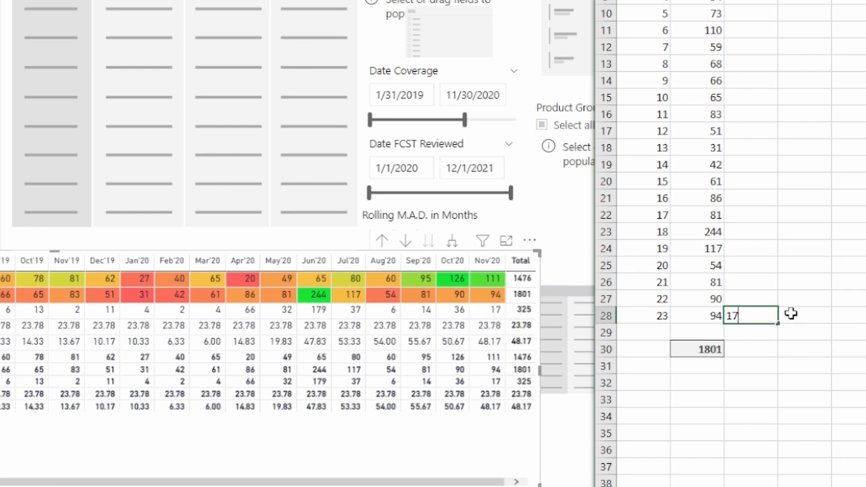
key("Up")
type("36")
key("Up")
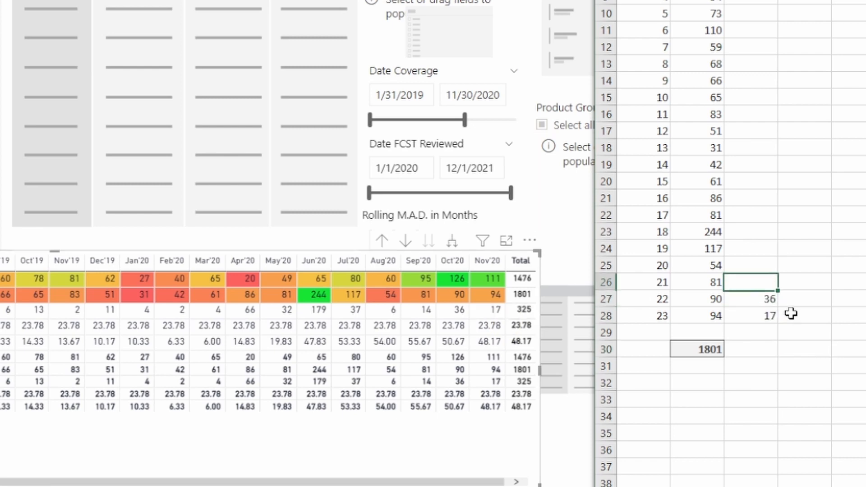
type("14")
key("Up")
type("6")
key("Up")
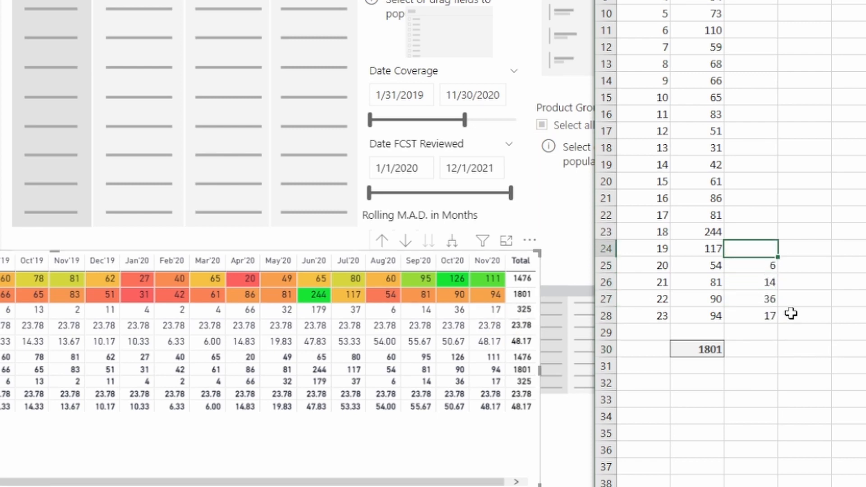
type("37")
key("Up")
type("17")
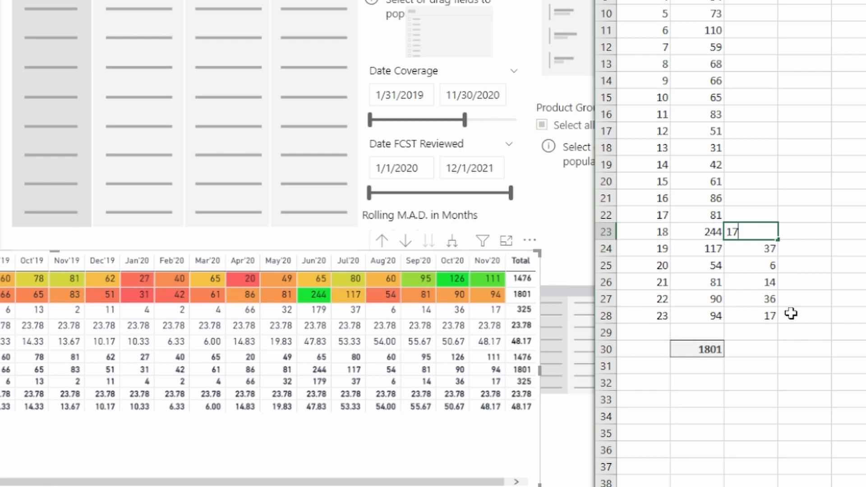
type("9")
key("Return")
- Calculate the AVERAGE of C23:C28 in cell D28 and compare it with the matrix's Nov'20 MAD Rolling value
left_click(832, 312)
type("=ave")
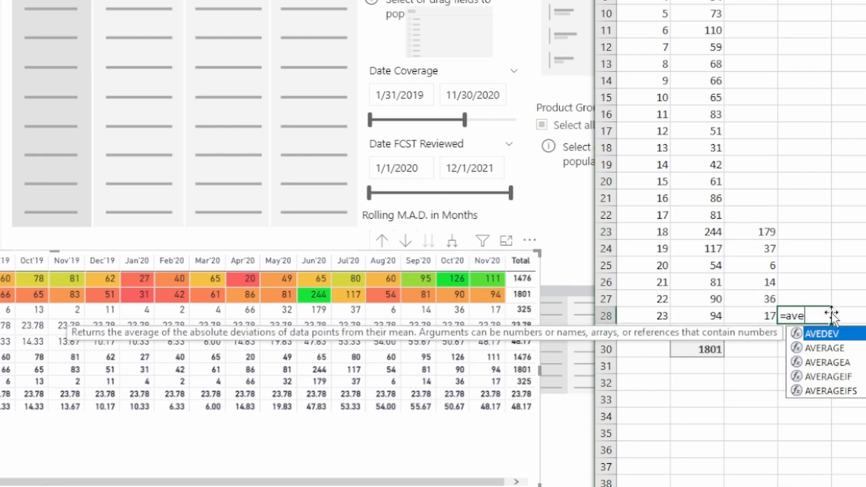
key("Down")
key("Tab")
left_click_drag(750, 316, 756, 231)
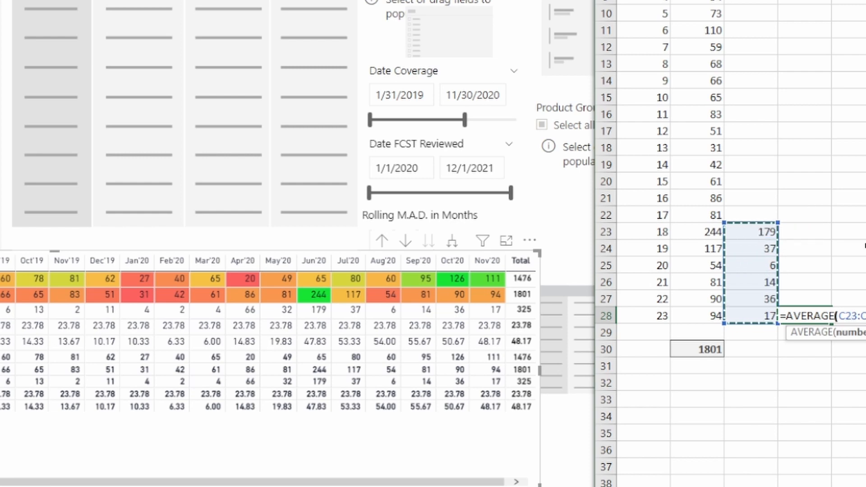
key("Return")
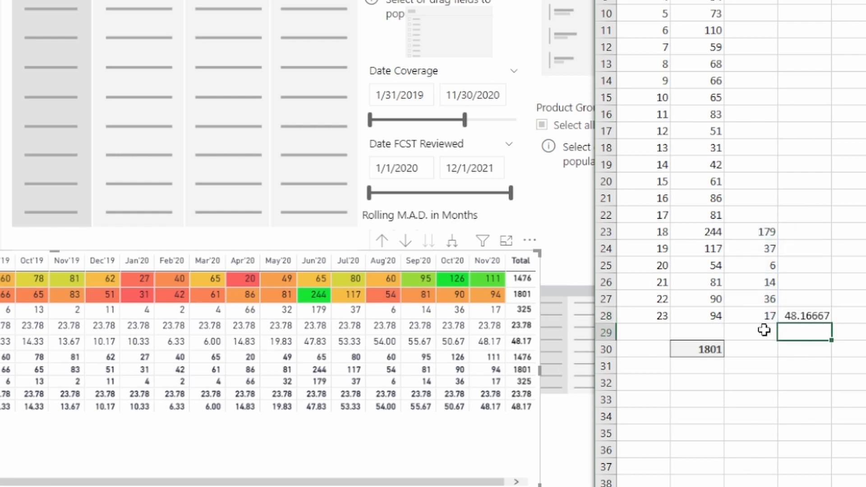
mouse_move(486, 349)
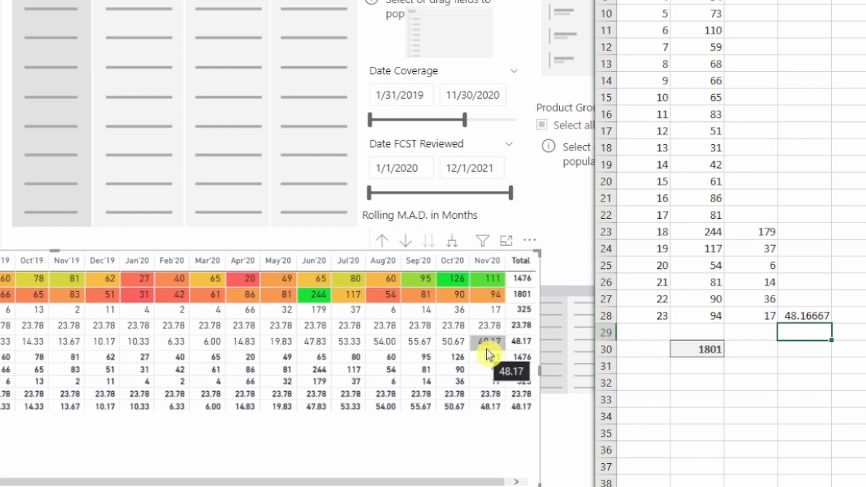
- Enter 32 in cell C22 and fill the average formula from D28 up to D27
left_click(751, 216)
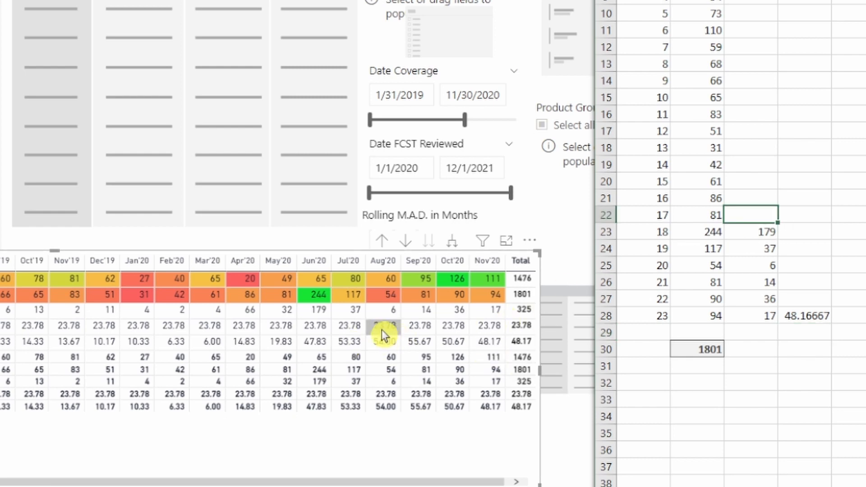
mouse_move(343, 339)
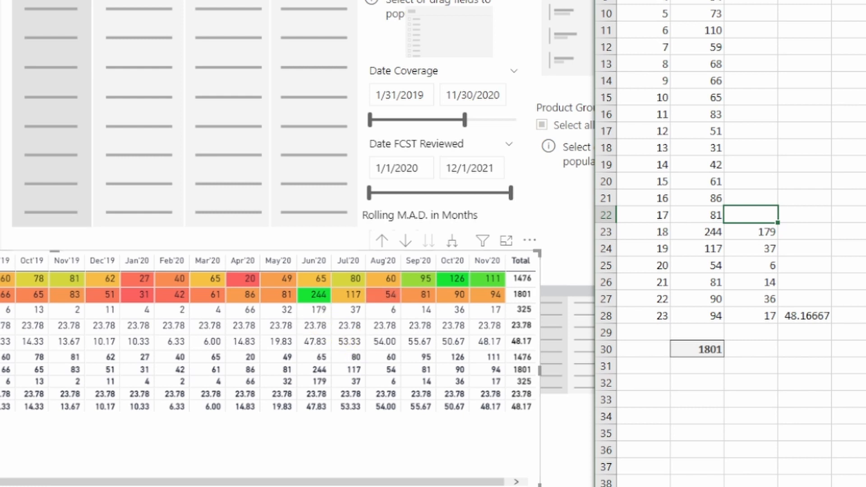
type("32")
key("Return")
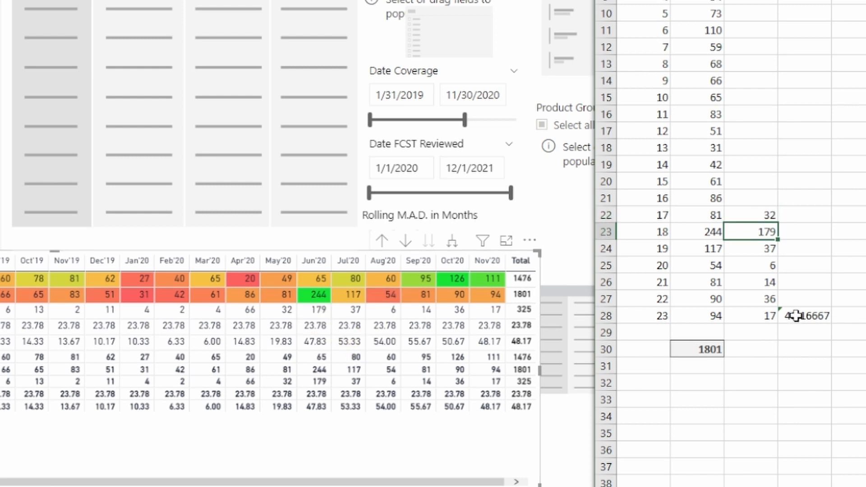
left_click(818, 318)
left_click_drag(831, 323, 831, 296)
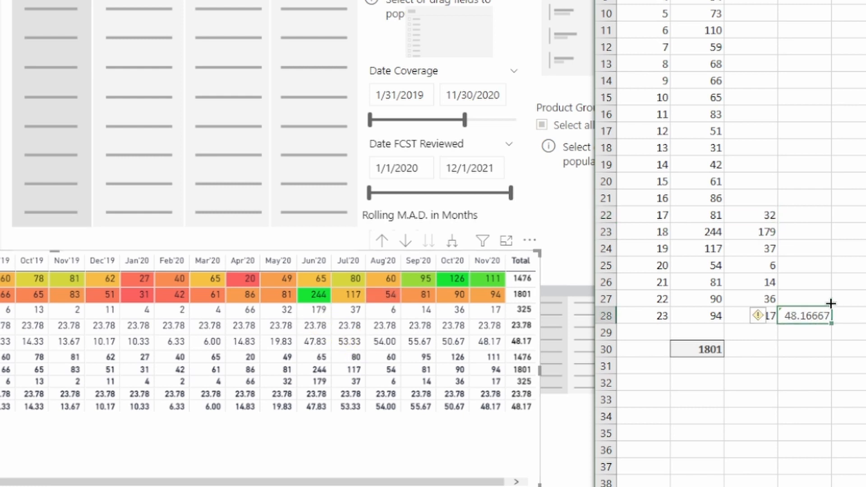
left_click(804, 303)
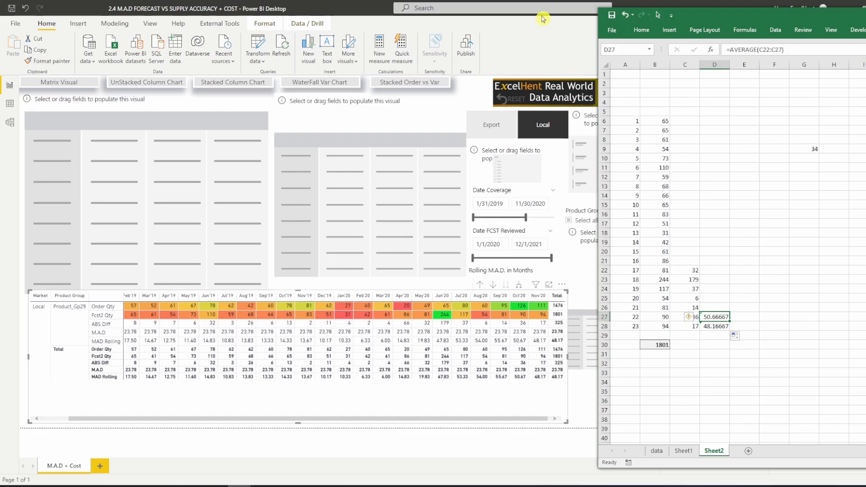
- Switch to Power BI and open the MAD Monthly Rolling Calculation measure to examine its interval argument
left_click(355, 5)
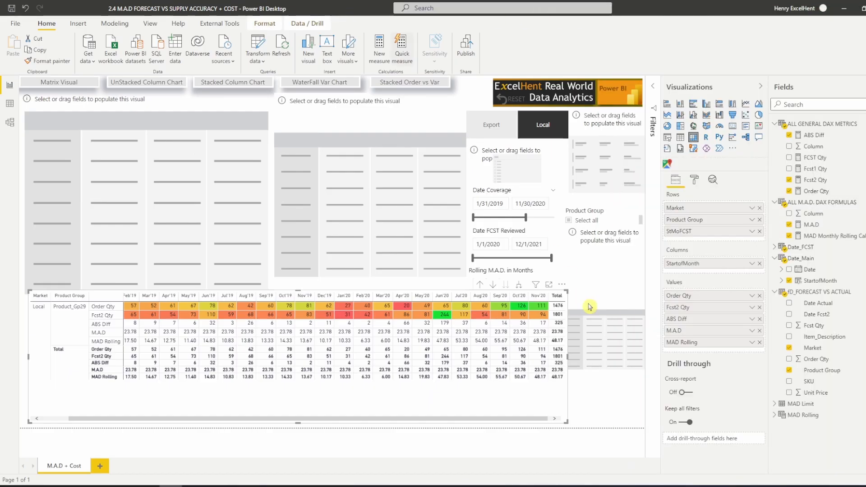
left_click(835, 239)
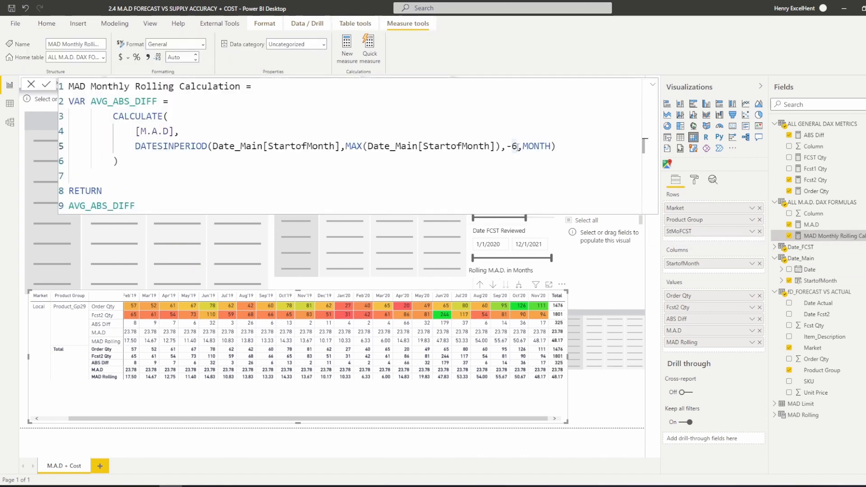
left_click_drag(517, 146, 512, 145)
- Widen the Rolling M.A.D. in Months slicer slightly by extending its left edge
left_click(620, 273)
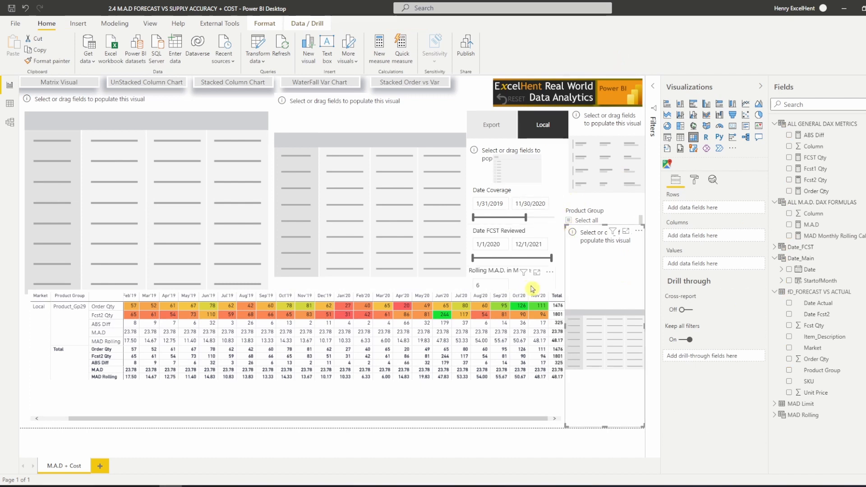
left_click(545, 284)
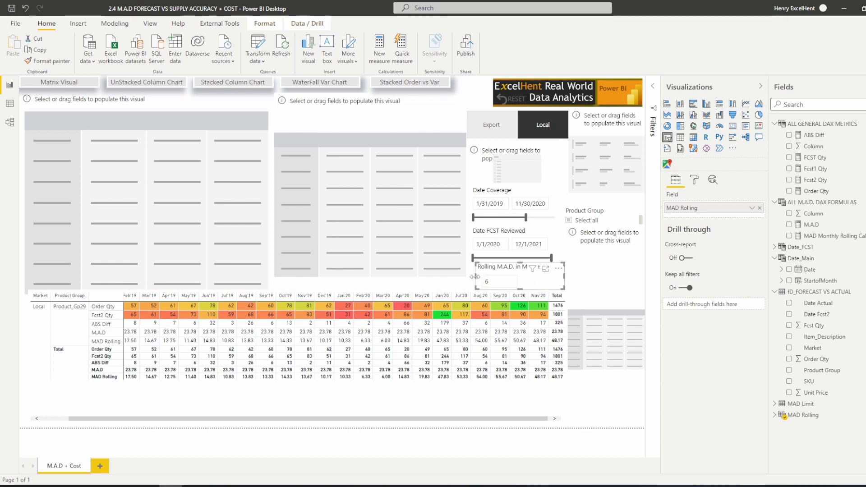
left_click_drag(475, 280, 472, 280)
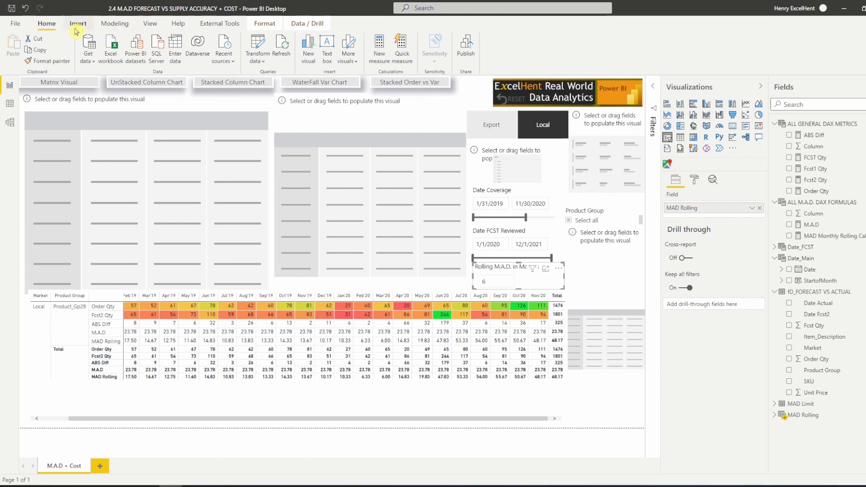
- Create a whole-number what-if parameter named MAD Rolling2 with minimum 1, maximum 200, increment 1 and a slicer on the page
left_click(152, 24)
left_click(113, 24)
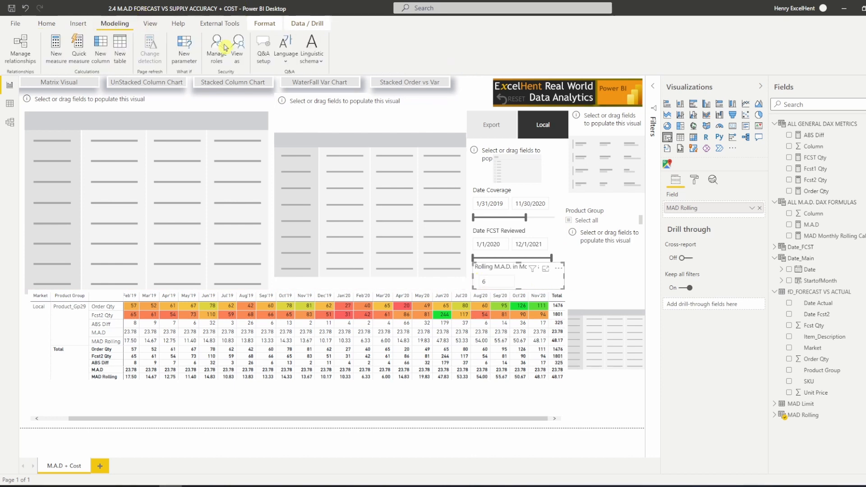
left_click(184, 50)
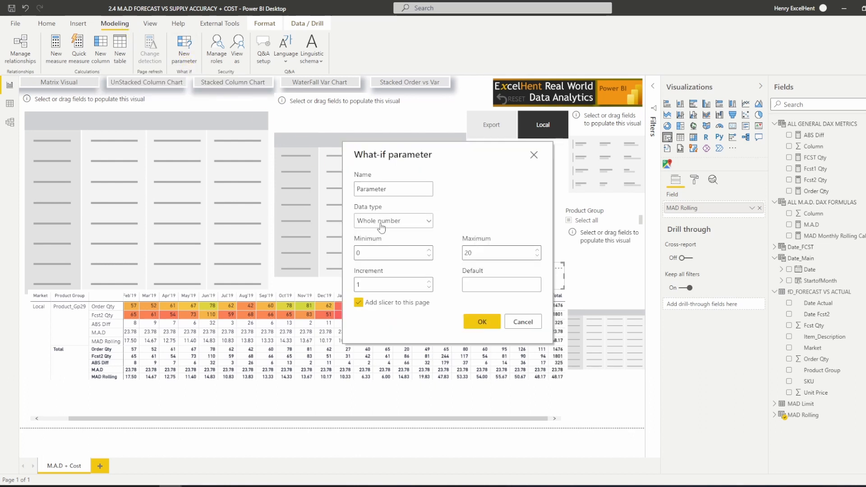
left_click_drag(397, 191, 301, 191)
type("MA")
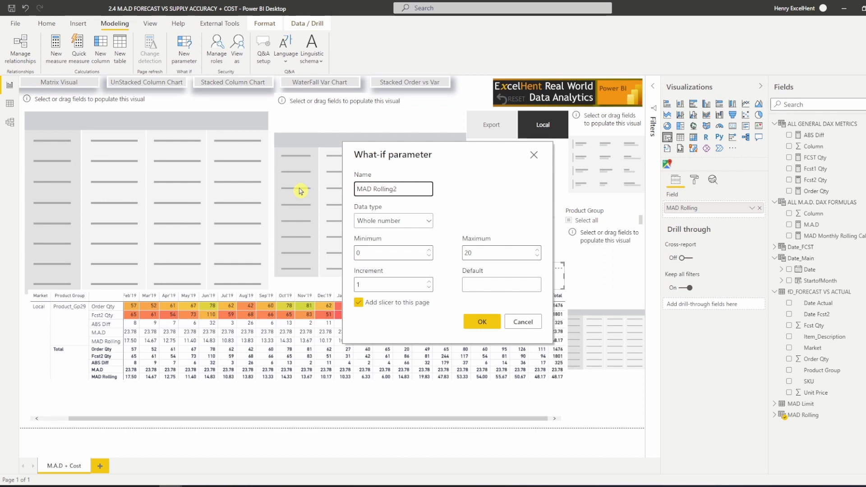
type("D Rolling2")
left_click_drag(423, 253, 343, 253)
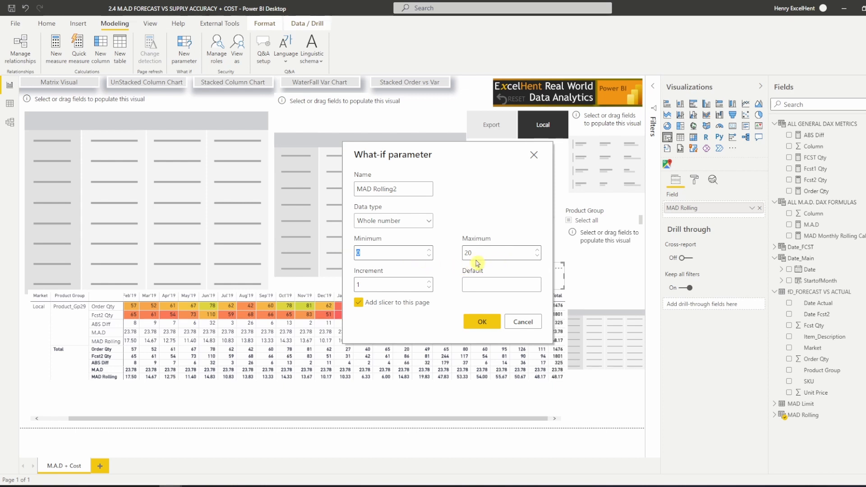
left_click_drag(493, 254, 464, 253)
type("200")
left_click(481, 321)
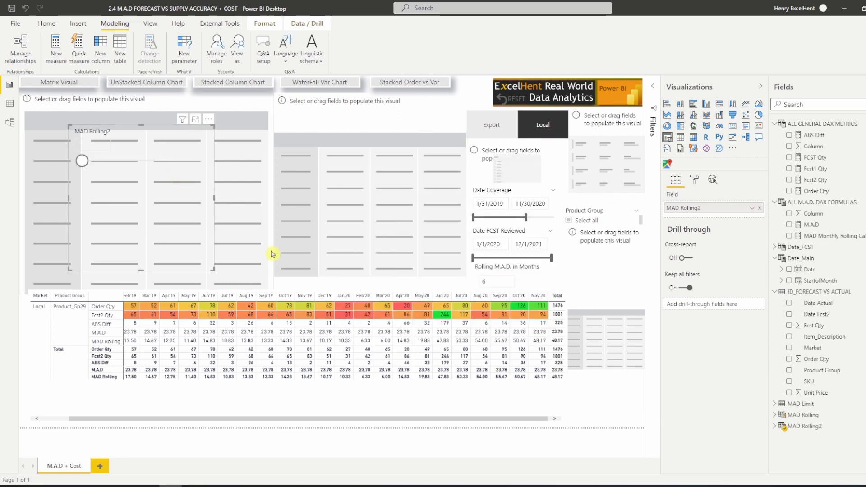
- Remove the MAD Rolling2 slicer and delete its parameter table from the model
left_click_drag(197, 175, 446, 176)
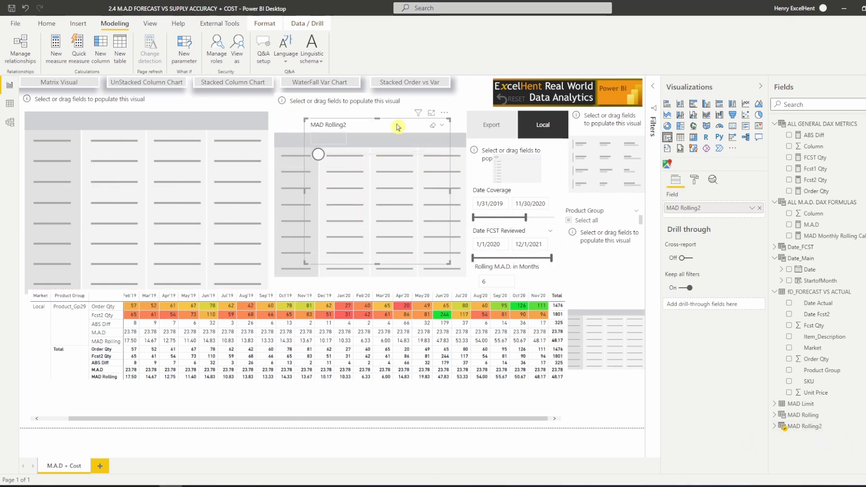
right_click(804, 426)
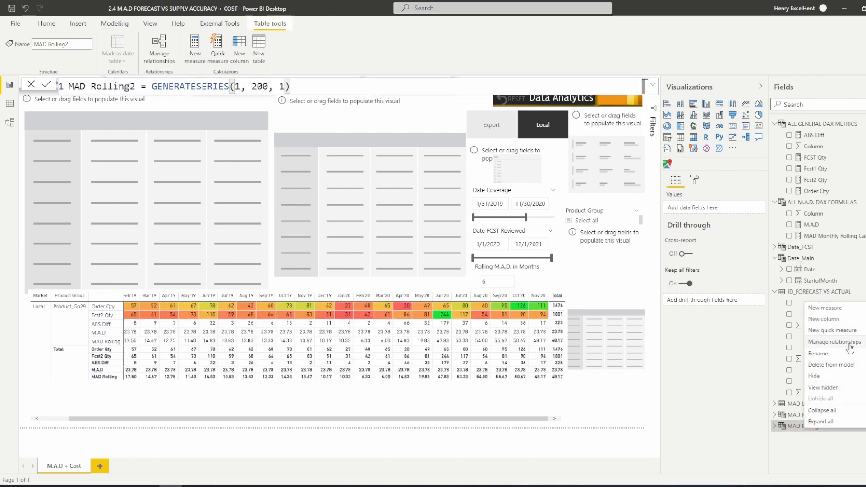
left_click(630, 315)
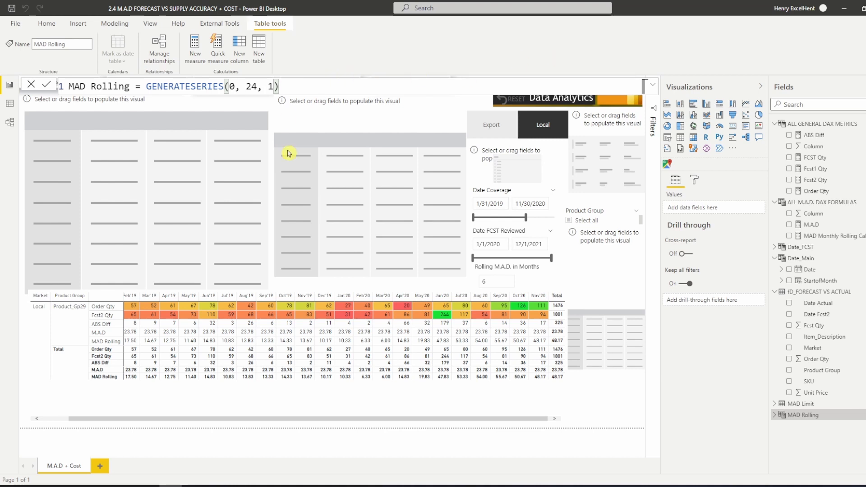
- Replace the fixed DATESINPERIOD interval in MAD Monthly Rolling Calculation with -'MAD Rolling'[MAD Rolling Value]
left_click(835, 236)
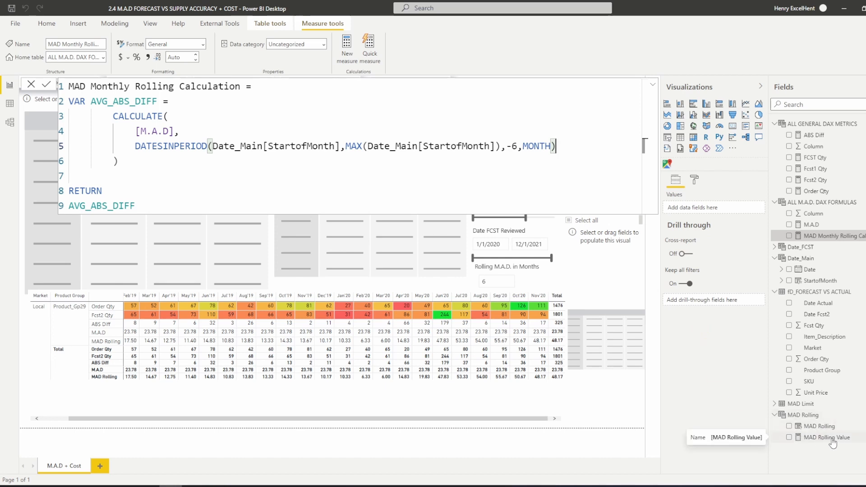
left_click(518, 146)
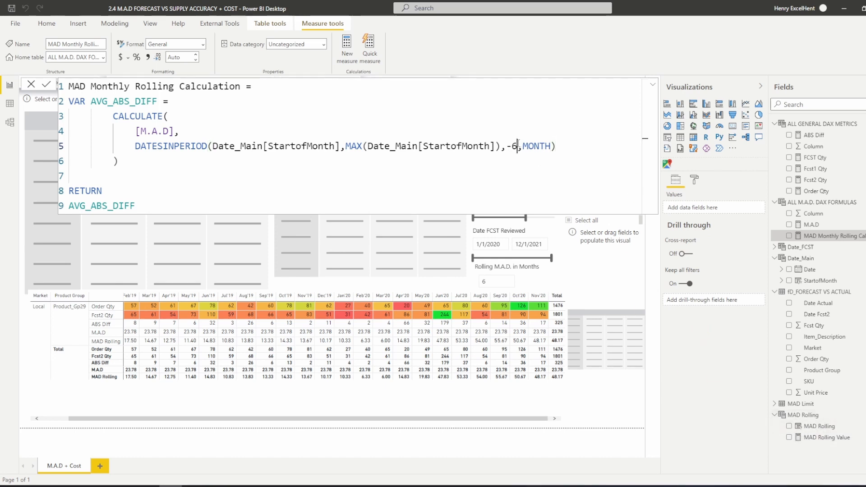
left_click_drag(518, 145, 506, 145)
key("BackSpace")
type("MAD")
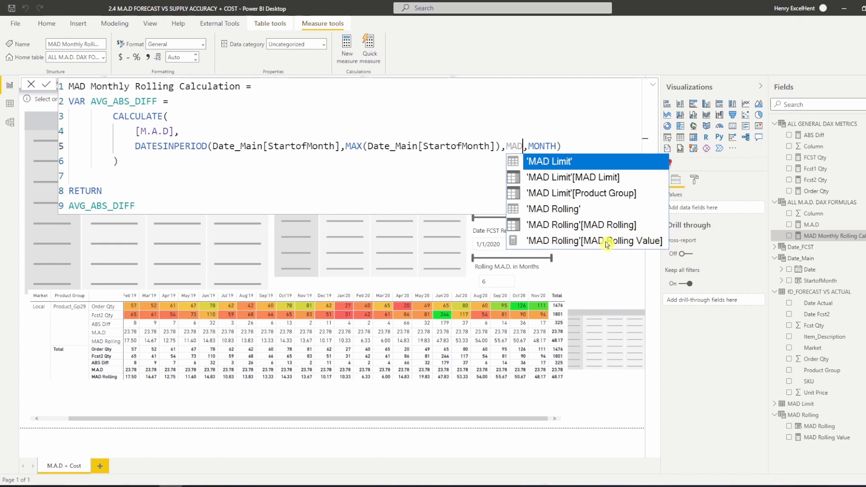
double_click(641, 242)
left_click(508, 144)
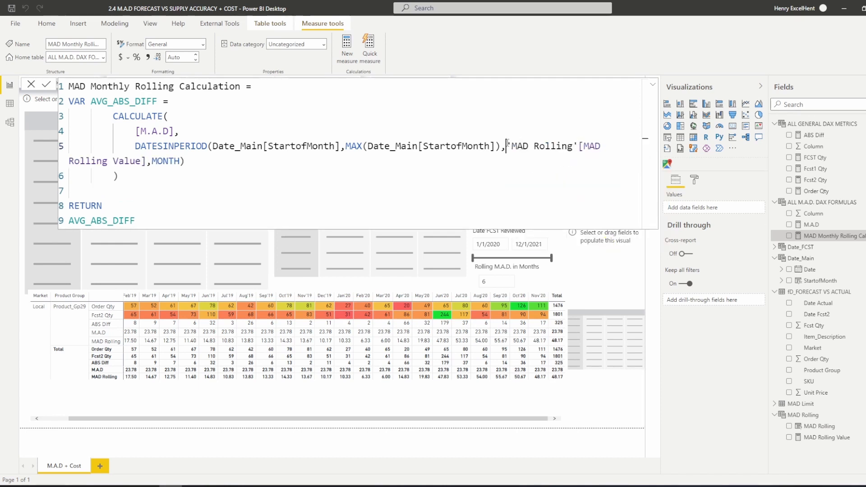
type("-")
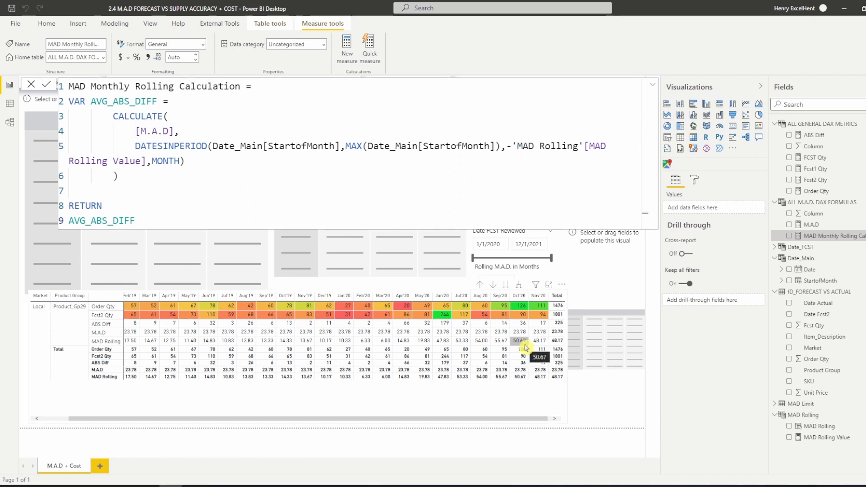
left_click_drag(135, 146, 355, 171)
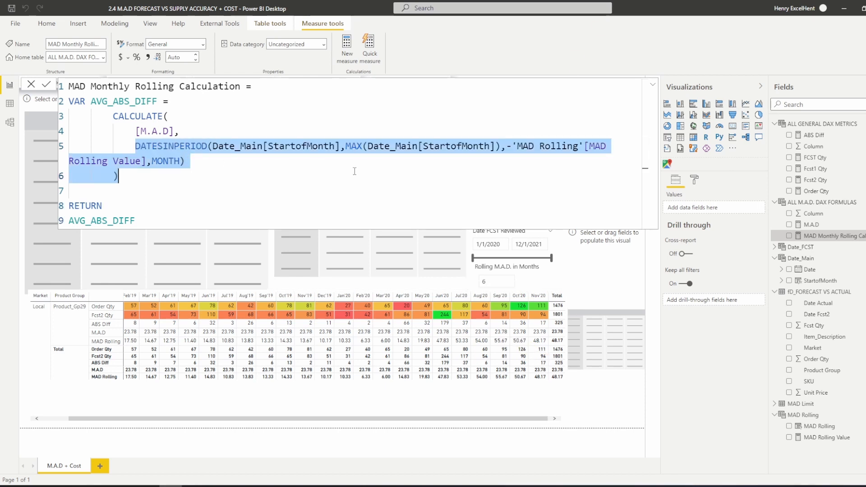
left_click(555, 187)
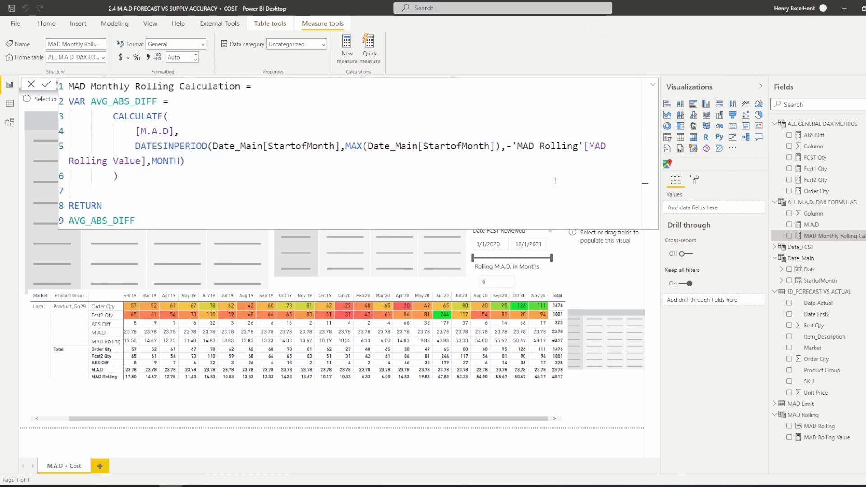
left_click_drag(514, 145, 146, 161)
- Declare a NumofMonths variable in MAD Monthly Rolling Calculation, above AVG_ABS_DIFF, equal to 'MAD Rolling'[MAD Rolling Value]
left_click(269, 87)
key("Return")
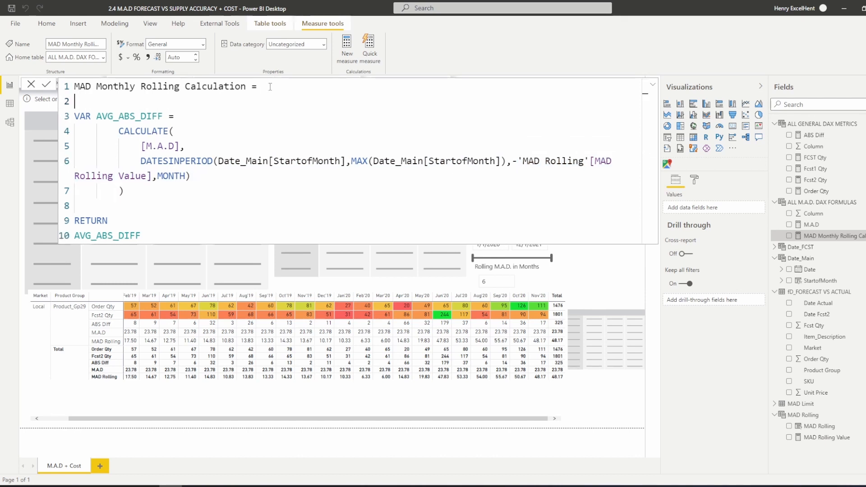
type("VAR")
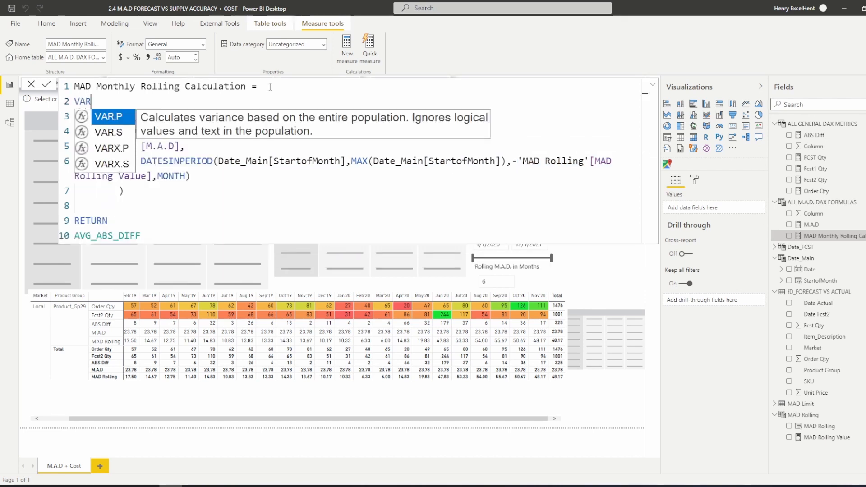
key("Escape")
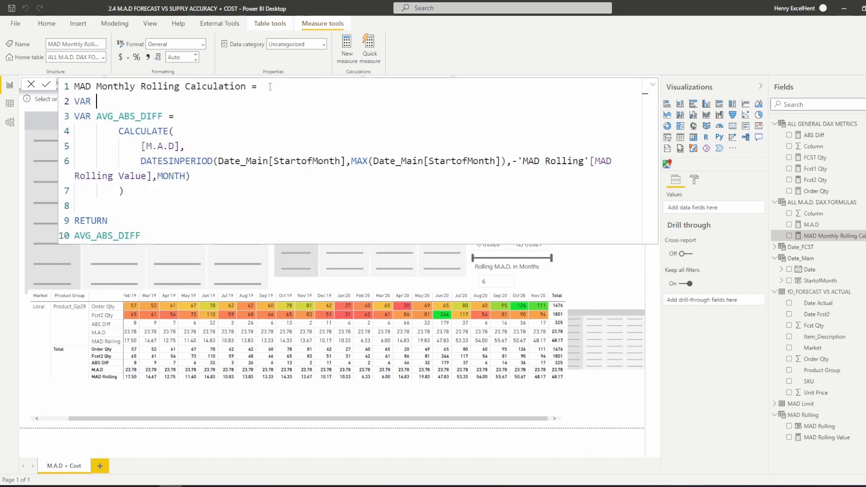
type("NumofMonths = 'MAD Rolling'[MAD Rolling Value]")
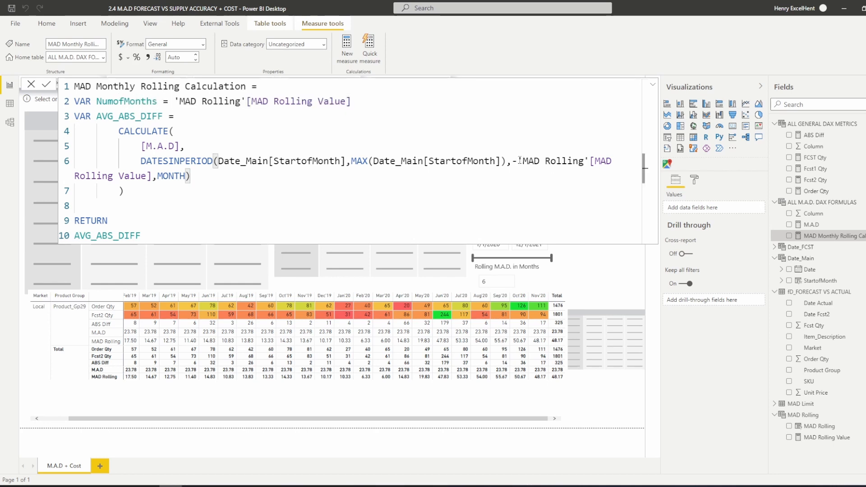
- Replace the DATESINPERIOD interval with -NumofMonths and compare the matrix's rolling MAD values with the averages in Excel
left_click_drag(518, 161, 152, 176)
key("BackSpace")
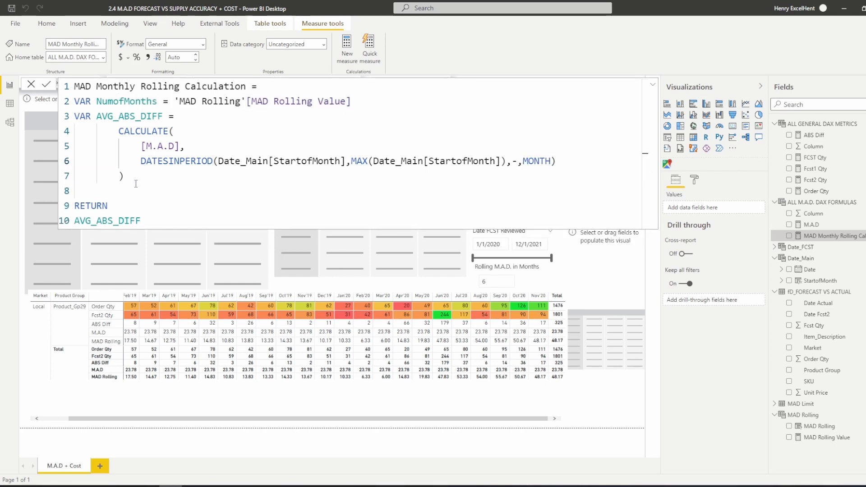
type("num")
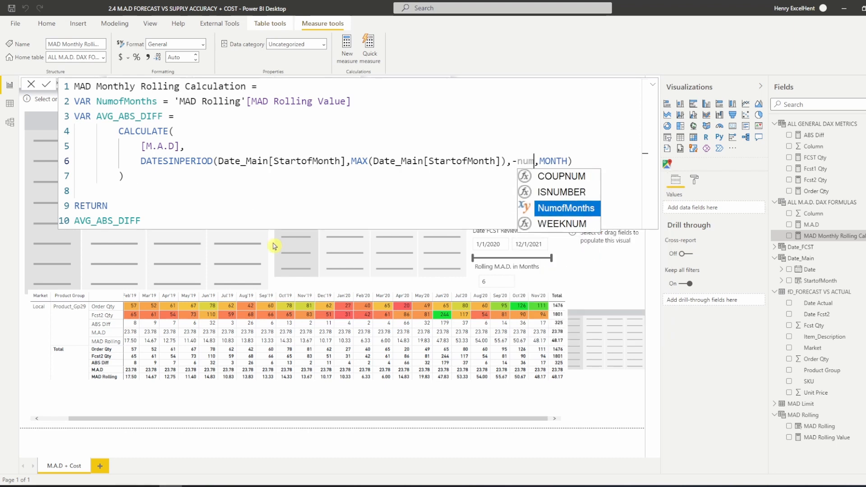
left_click(564, 212)
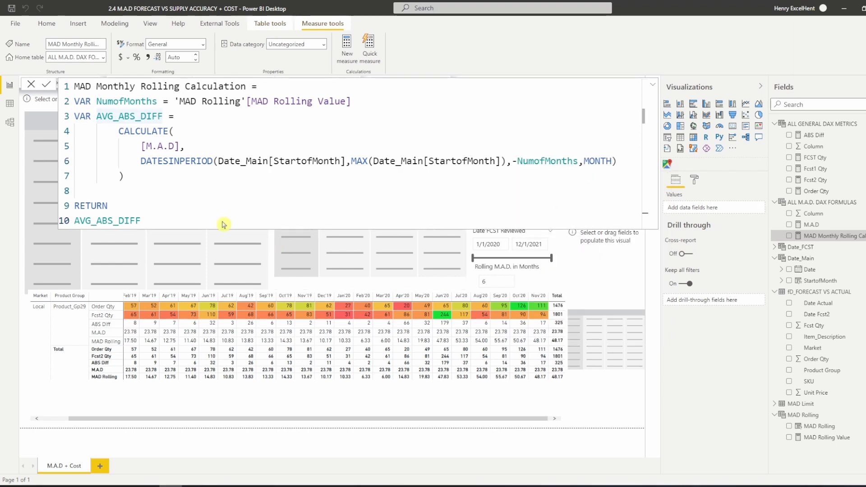
mouse_move(239, 486)
left_click(239, 458)
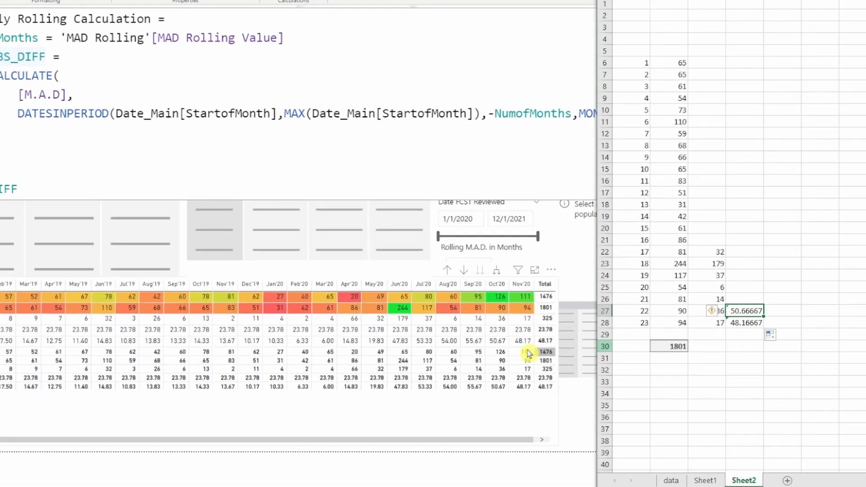
left_click(522, 437)
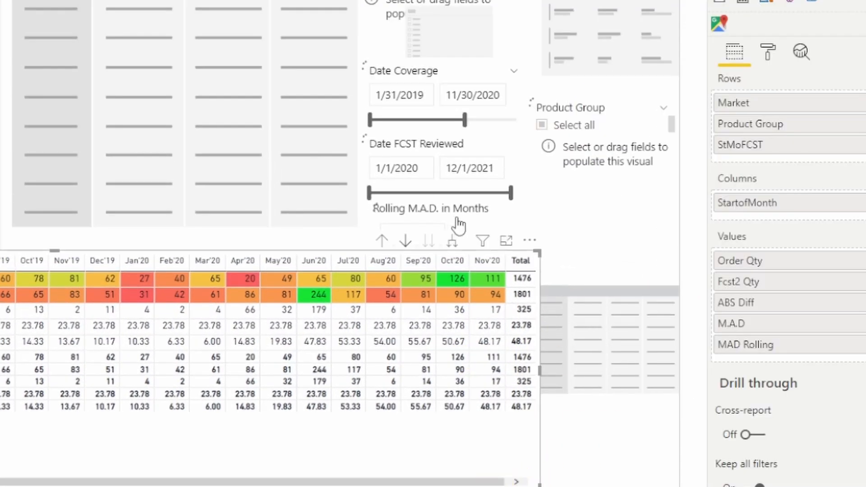
- Set the Rolling M.A.D. in Months slicer to 7
left_click(503, 218)
left_click_drag(402, 235, 352, 241)
type("7")
key("Return")
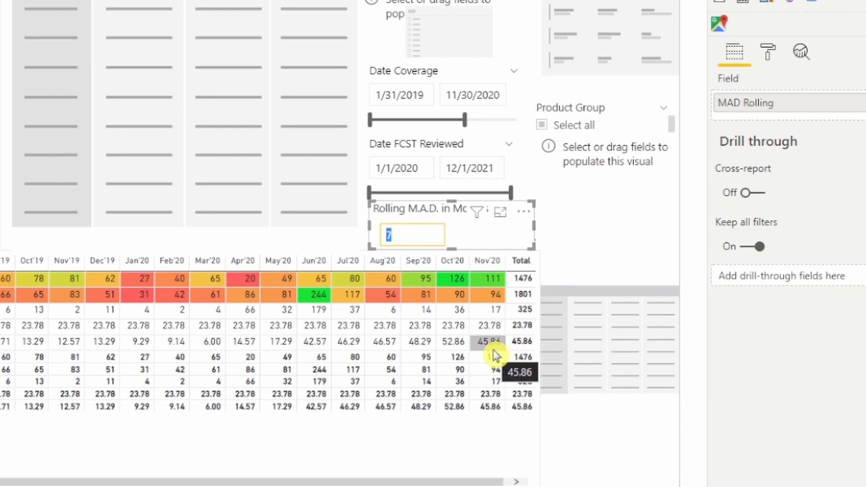
- In Excel, extend the AVERAGE formula in D28 to the seven months in C22:C28
left_click(239, 486)
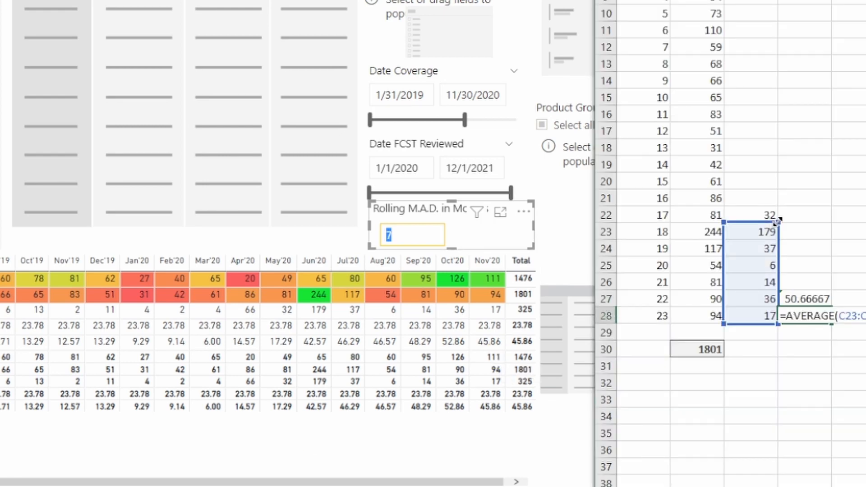
left_click_drag(777, 220, 778, 206)
key("Return")
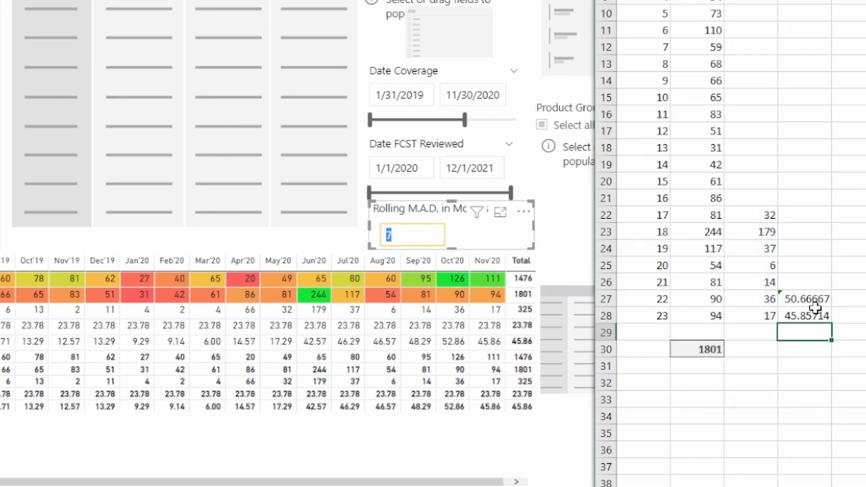
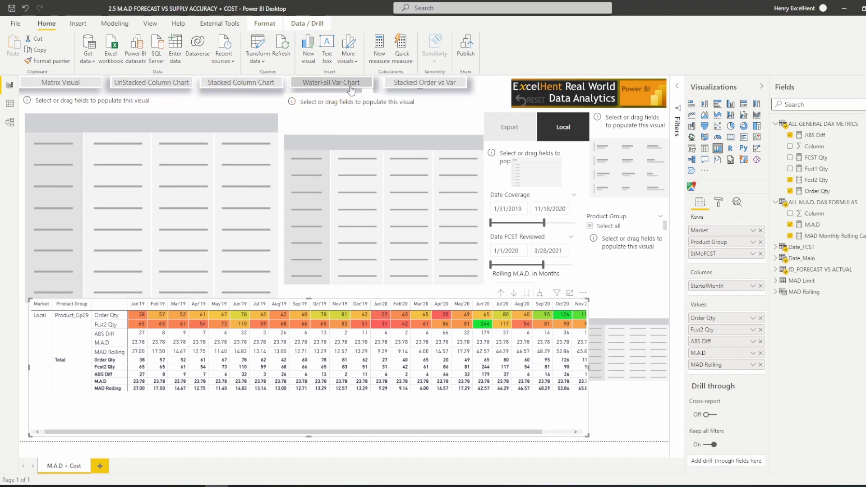
- Shorten the Date Coverage slicer's range in Power BI to end on 4/21/2020
left_click(222, 109)
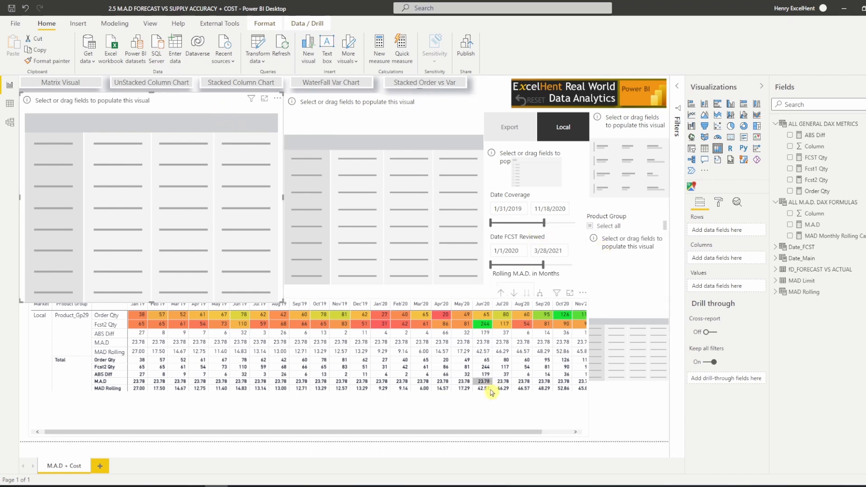
left_click(96, 359)
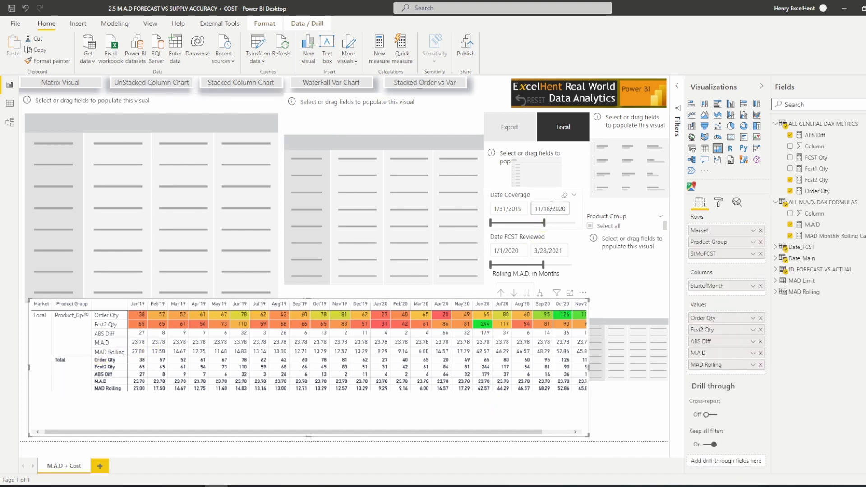
left_click(546, 225)
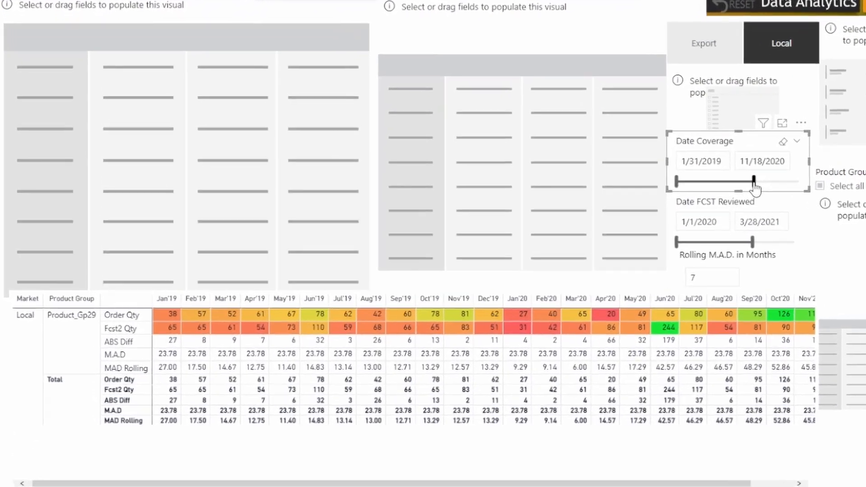
left_click_drag(545, 224, 532, 225)
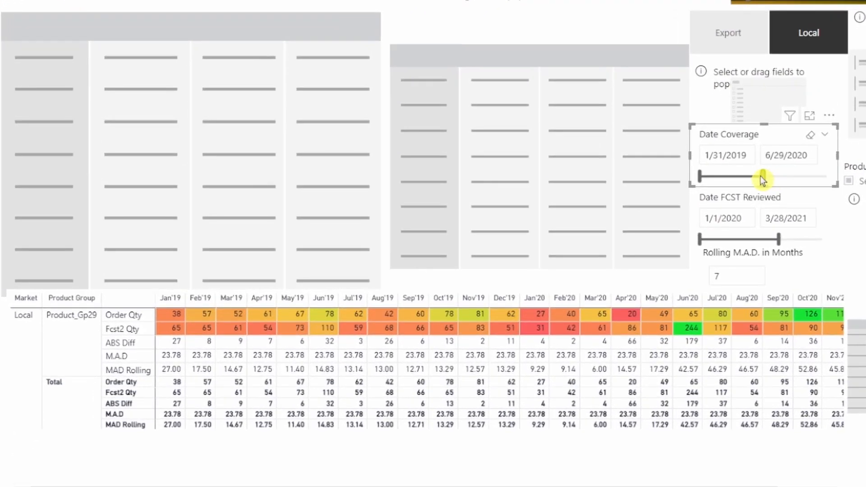
left_click_drag(762, 179, 754, 177)
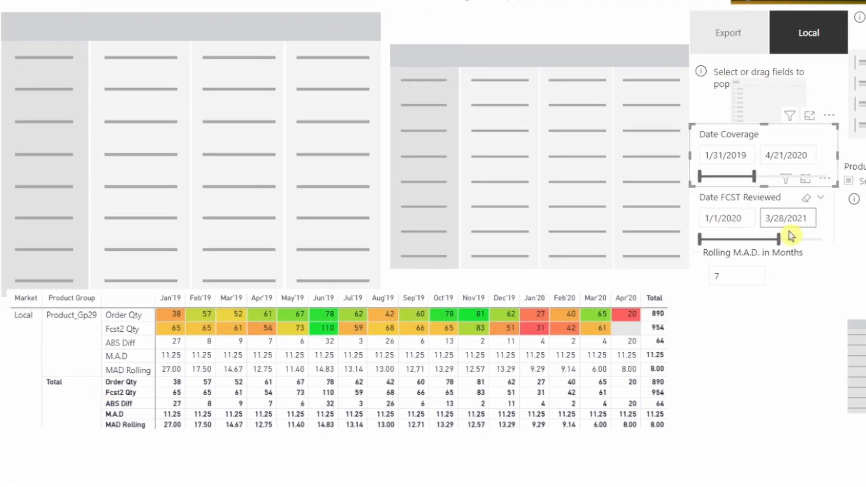
- Expand the matrix rows to the StMoFCST level and review the figures for each forecast month
left_click(716, 212)
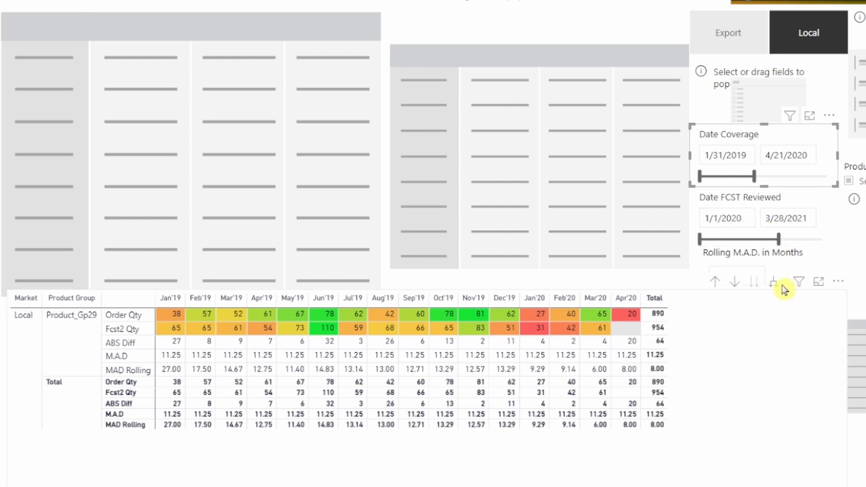
left_click(774, 284)
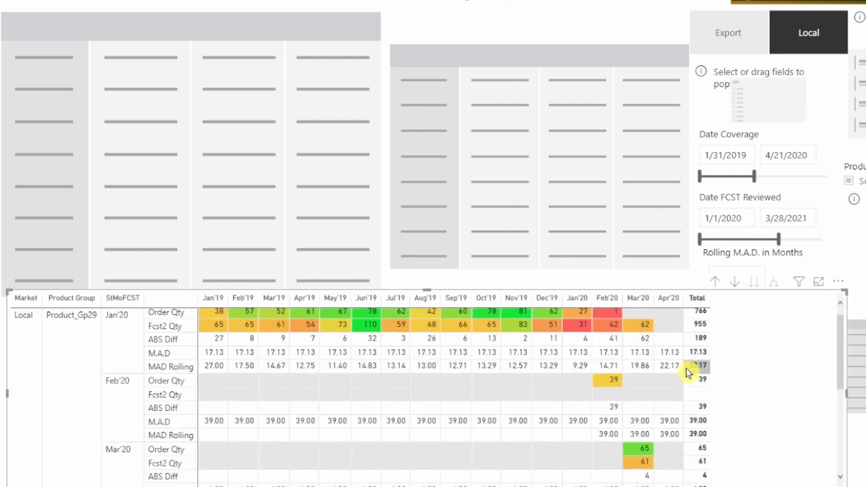
scroll(687, 372, "down", 5)
scroll(685, 377, "up", 2)
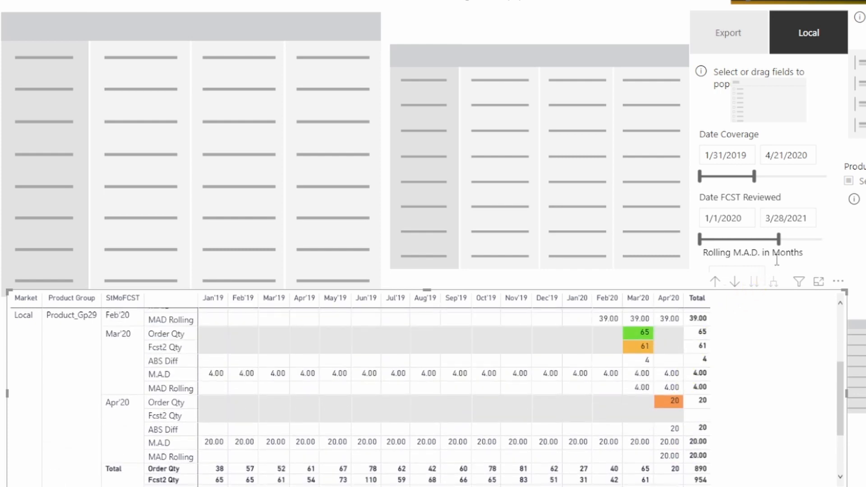
- Set the Date Coverage slicer's end date to 9/11/2020 and the Date FCST Reviewed slicer's end date to 1/12/2021
left_click_drag(774, 240, 746, 241)
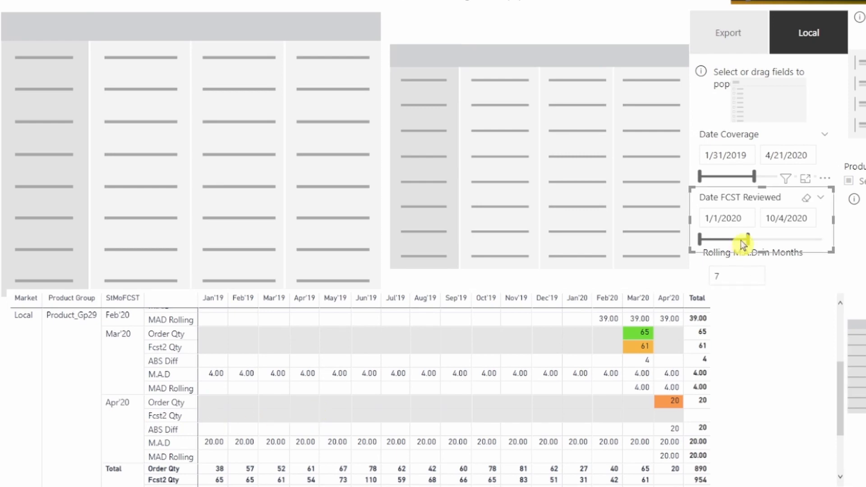
left_click_drag(753, 177, 771, 176)
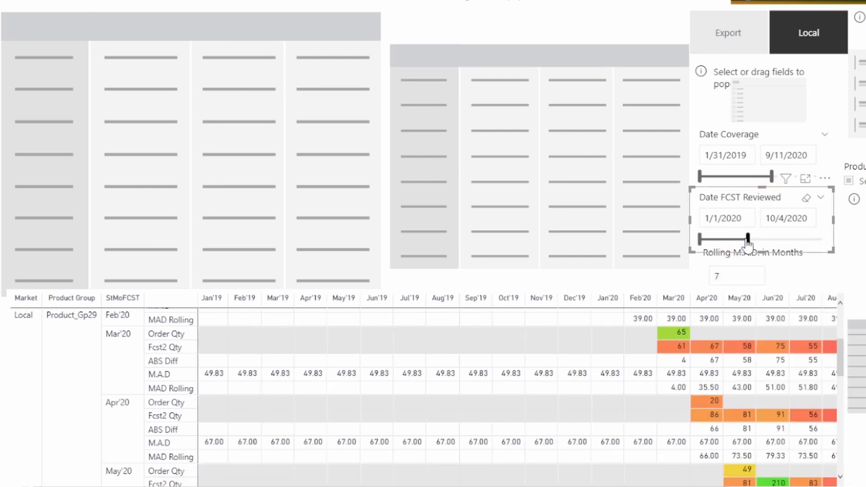
left_click_drag(747, 240, 724, 239)
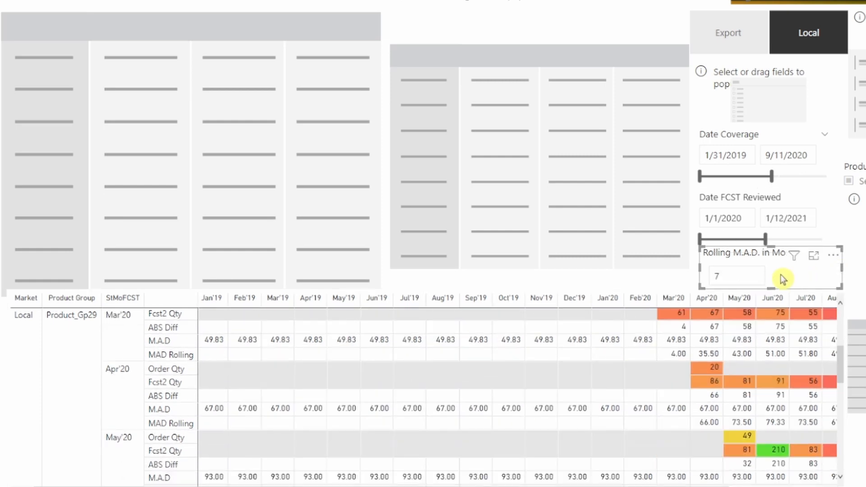
- Set the Rolling M.A.D. in Months slicer to 3
left_click(746, 275)
left_click_drag(756, 276, 686, 271)
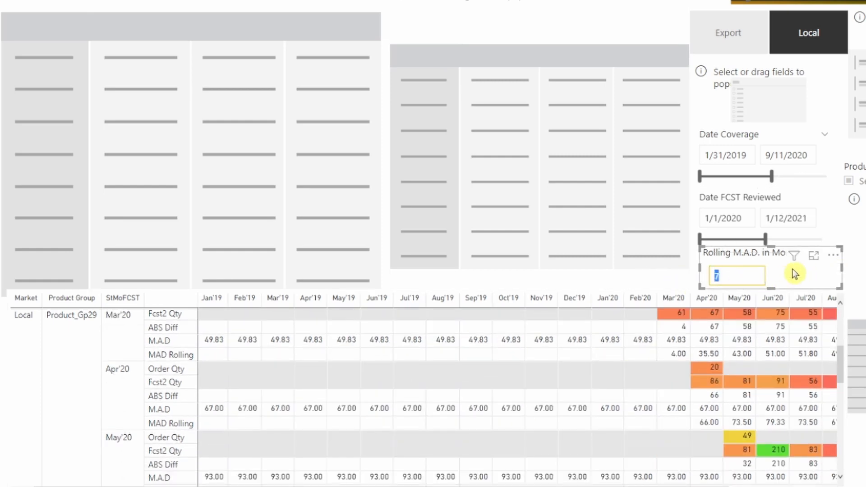
type("3")
key("Return")
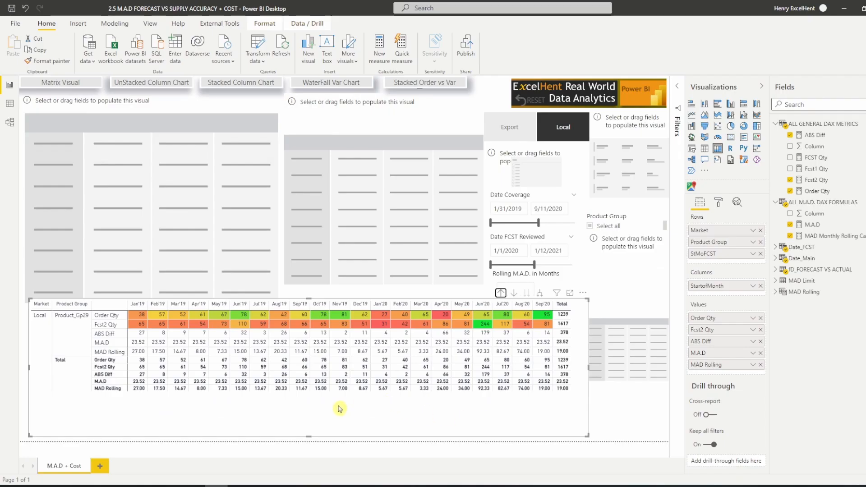
- Switch the report to the Stacked Column Chart view and use Date_Main's StartofMonth as the empty combo chart's shared axis
left_click(255, 86)
left_click(514, 400)
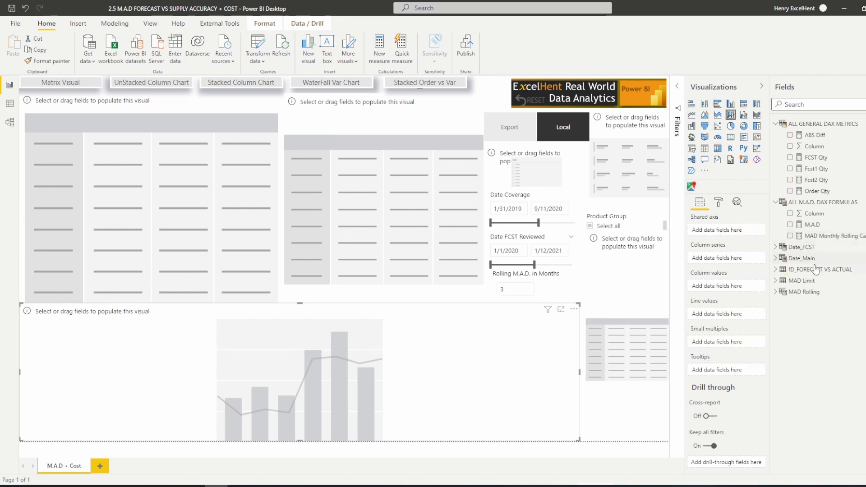
left_click(777, 257)
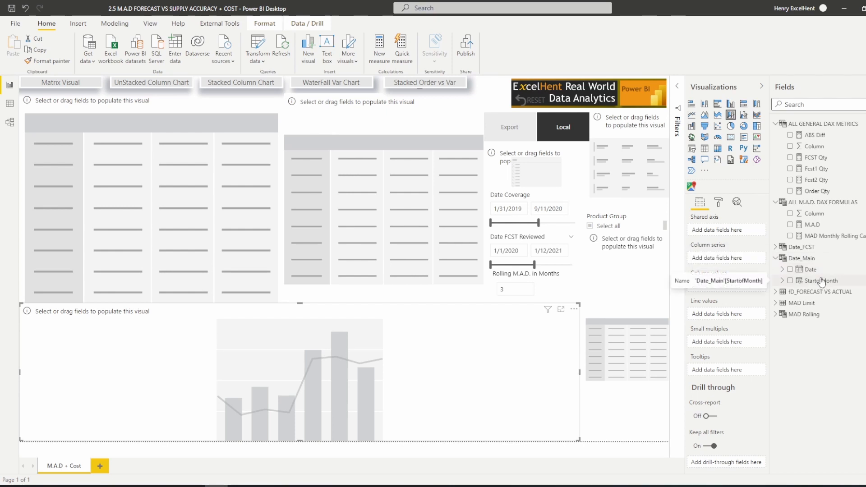
left_click_drag(822, 284, 729, 231)
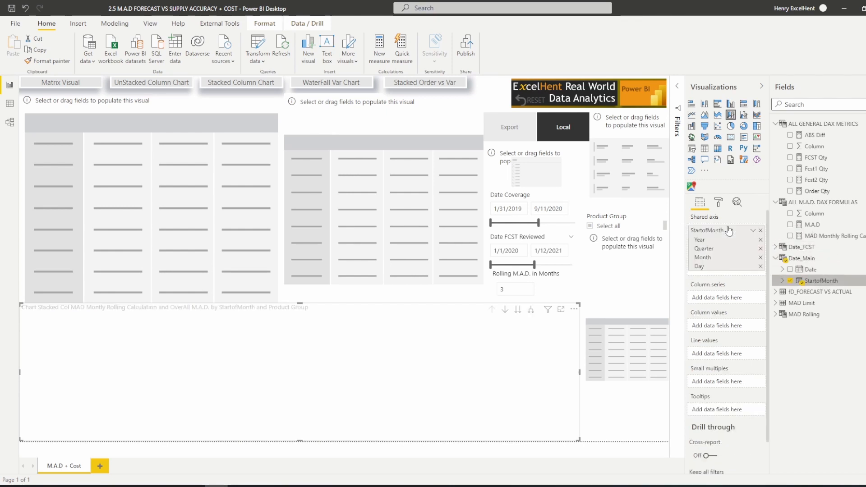
- Plot MAD Monthly Rolling Calculation as columns and M.A.D as a line, with StartofMonth instead of the date hierarchy on the axis
mouse_move(822, 227)
left_mouse_down()
mouse_move(810, 229)
mouse_move(740, 337)
mouse_move(730, 327)
mouse_move(733, 362)
mouse_move(731, 354)
left_mouse_up()
left_click_drag(842, 239, 746, 328)
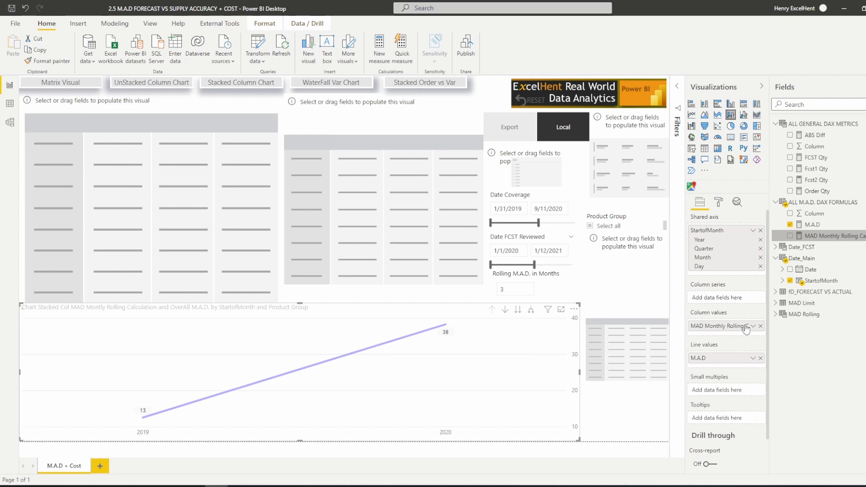
left_click(754, 231)
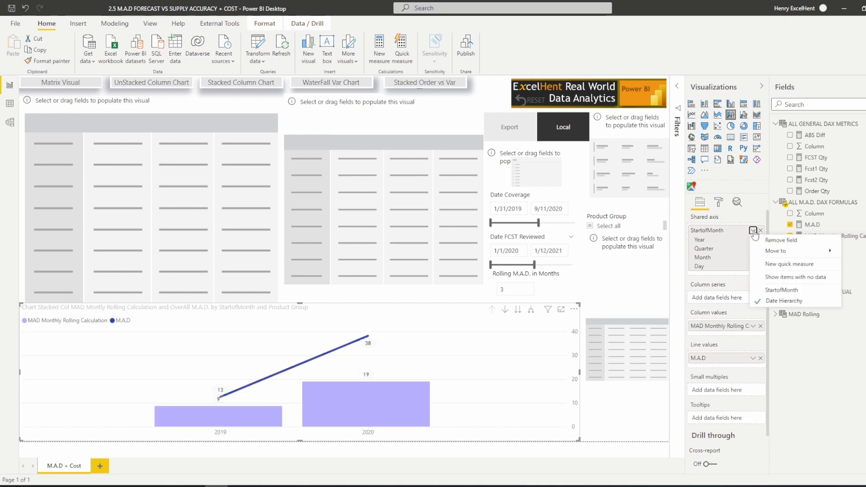
left_click(798, 291)
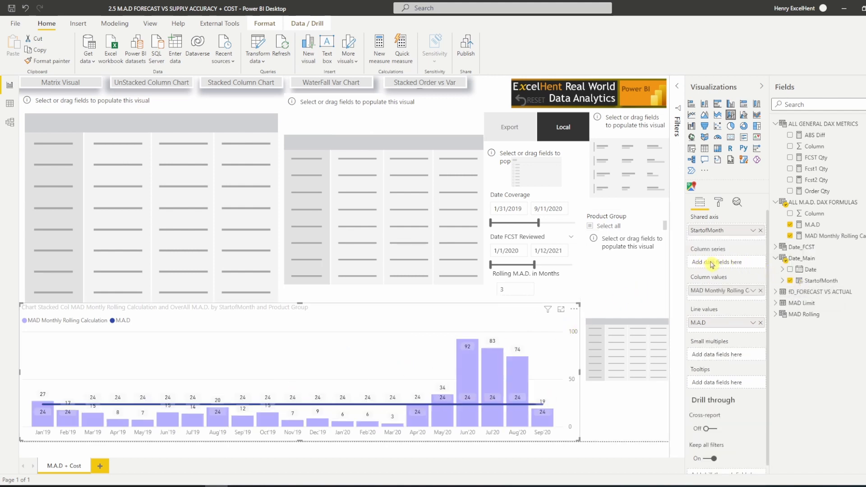
- Add Product Group as the chart's column series and clear the Product Group slicer's selection
left_click(818, 291)
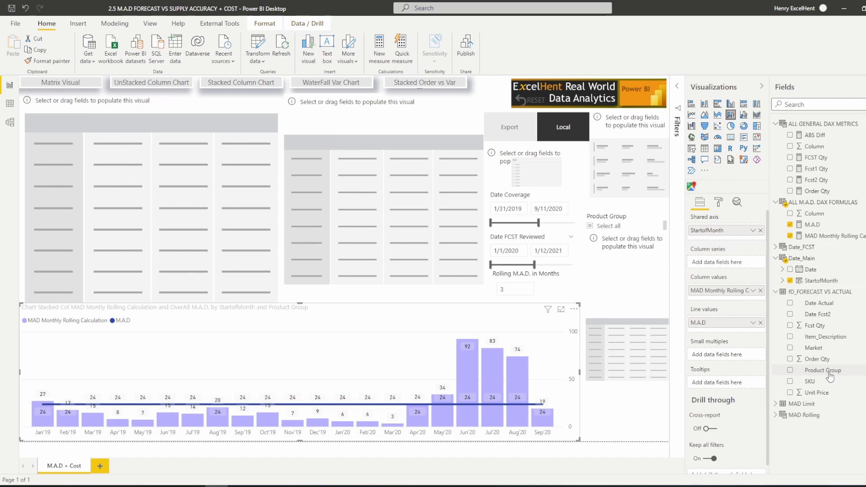
left_click_drag(830, 375, 744, 263)
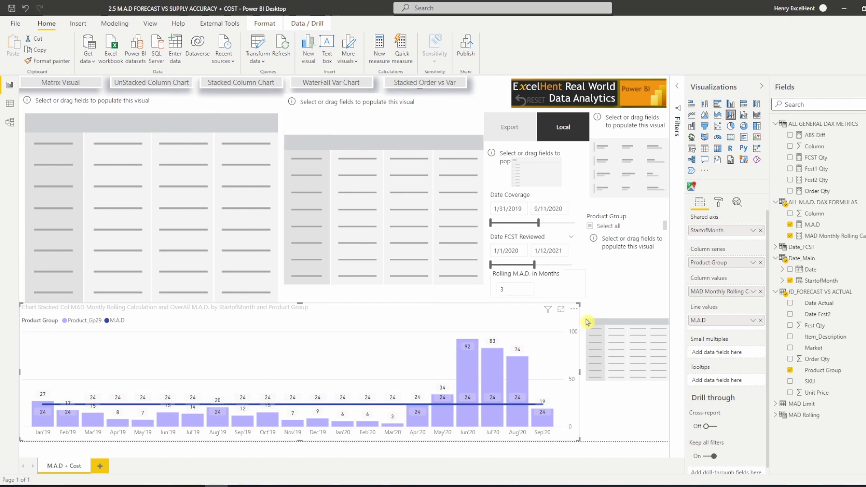
left_click(651, 222)
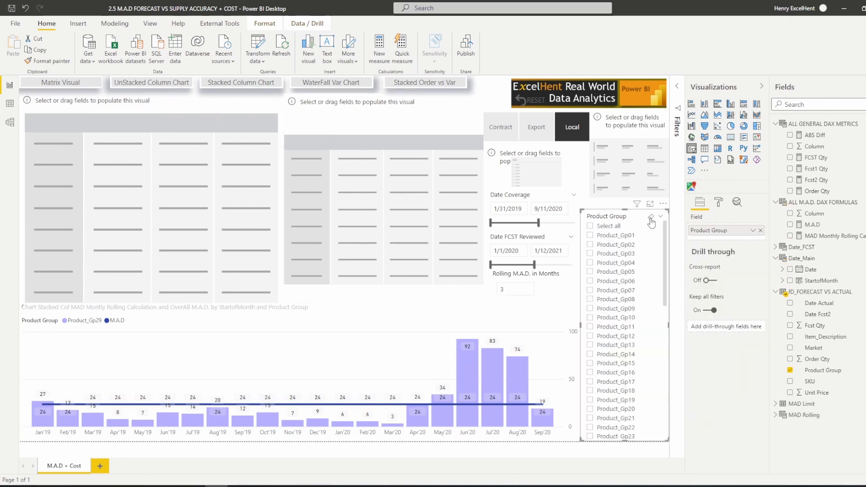
- Filter the report to Product_Gp06 and Product_Gp07 with the Product Group slicer
left_click(591, 283)
left_click(592, 291, "ctrl")
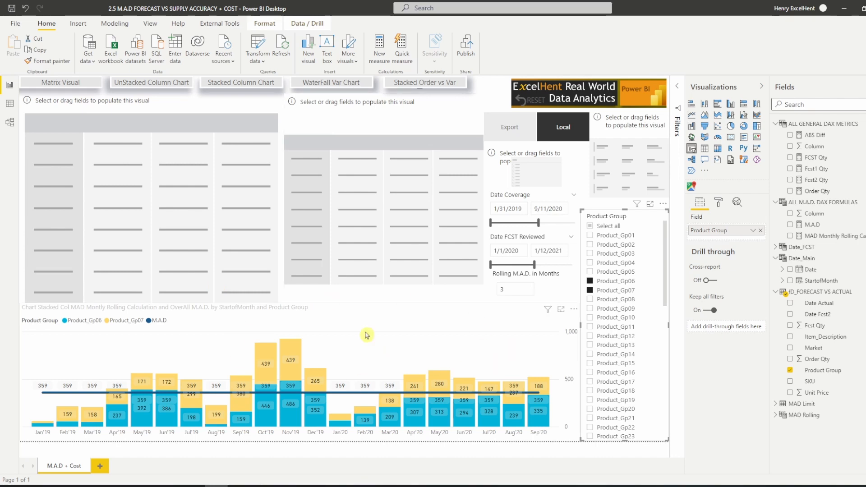
- Fill the first empty matrix with Market and Product Group as rows and M.A.D as values, expanded to the Product Group level
left_click(207, 105)
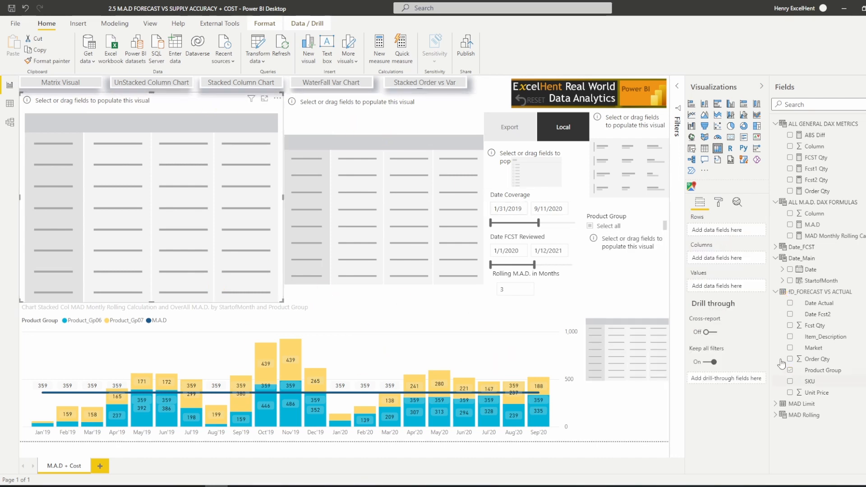
left_click(172, 193)
left_click_drag(833, 376, 724, 231)
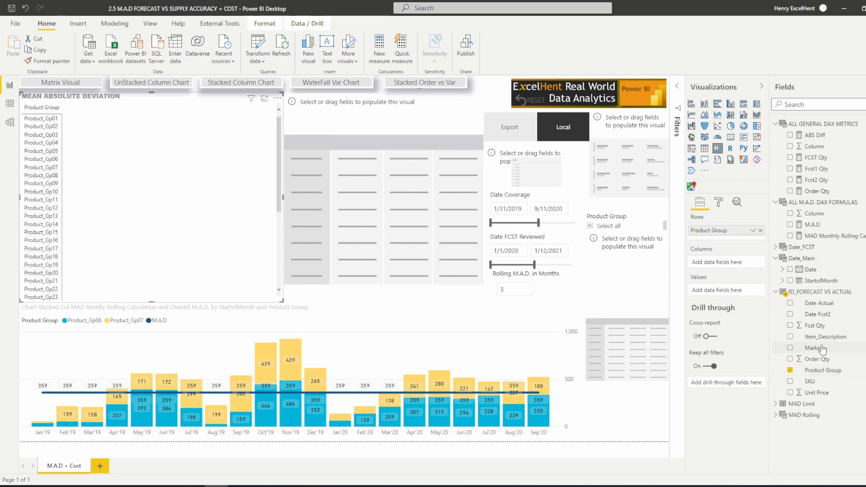
left_click_drag(824, 351, 739, 232)
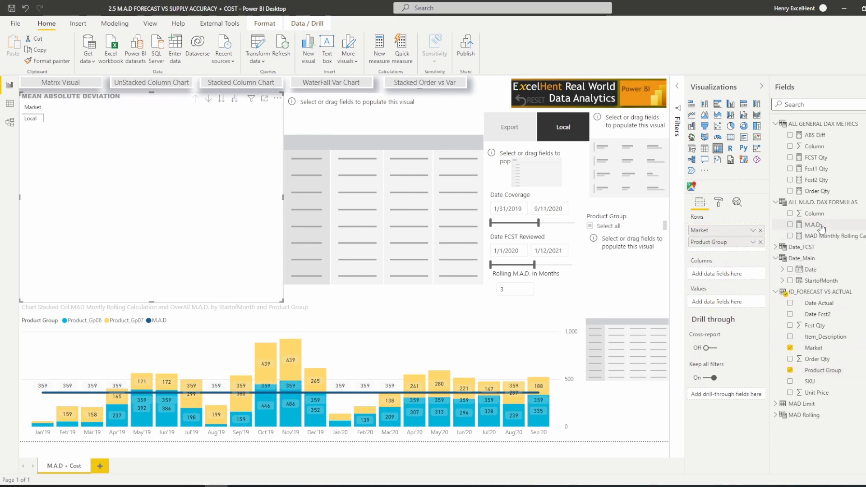
left_click_drag(813, 224, 731, 308)
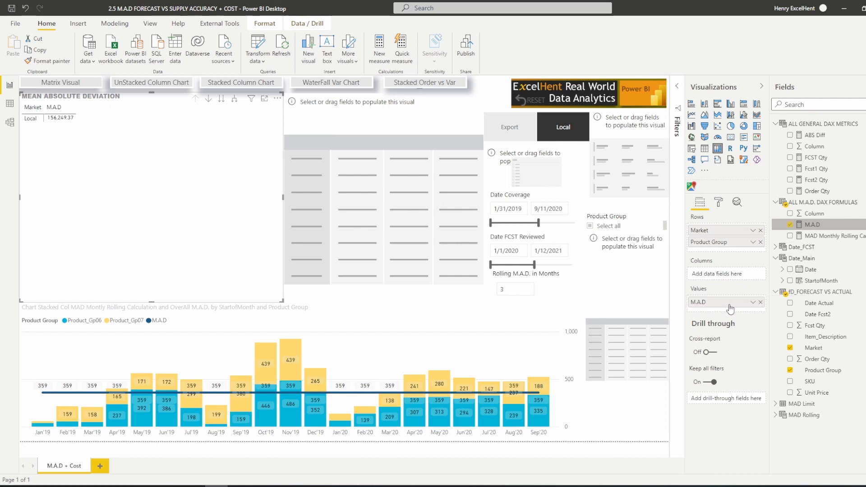
left_click(234, 101)
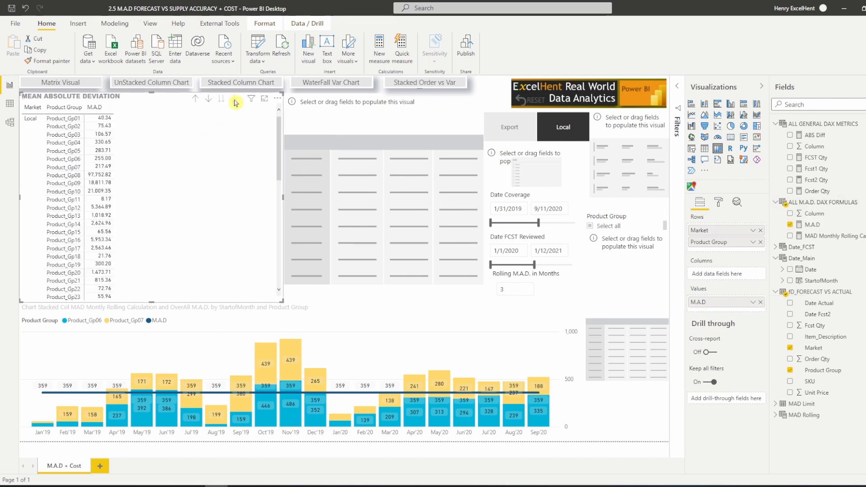
- Select all product groups in the Product Group slicer
left_click(590, 227)
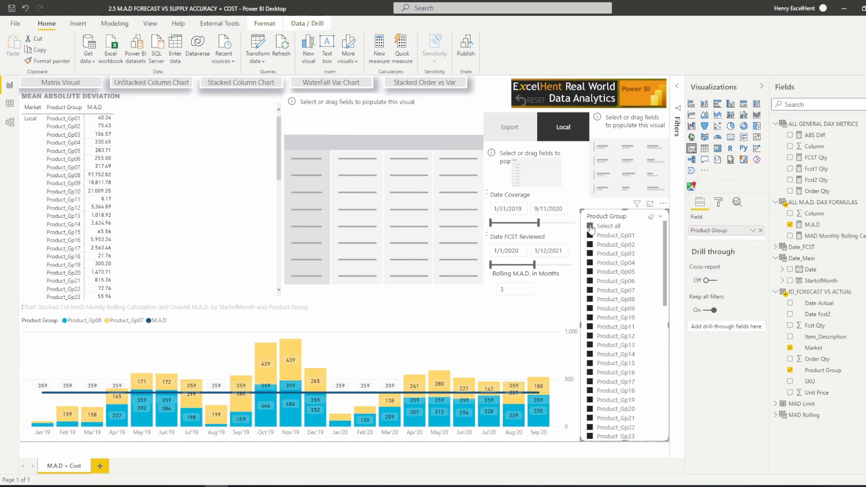
left_click(590, 227)
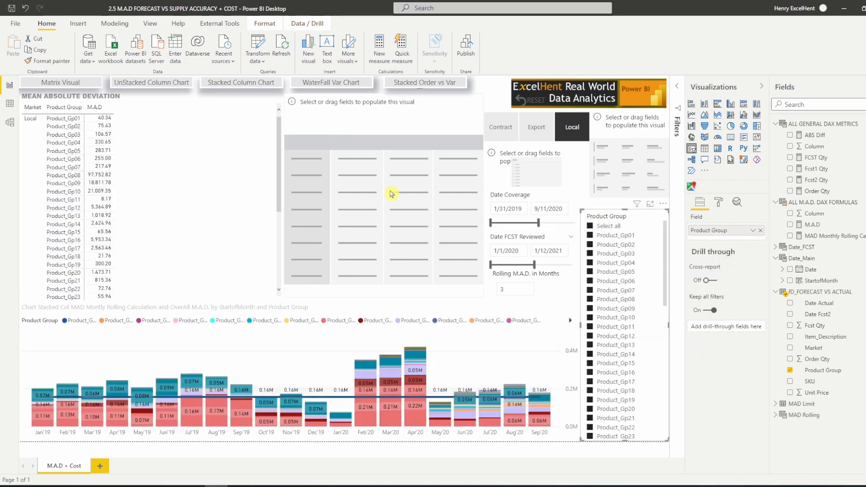
- Sort the Mean Absolute Deviation matrix by M.A.D in descending order and format the M.A.D measure without decimal places
left_click(98, 113)
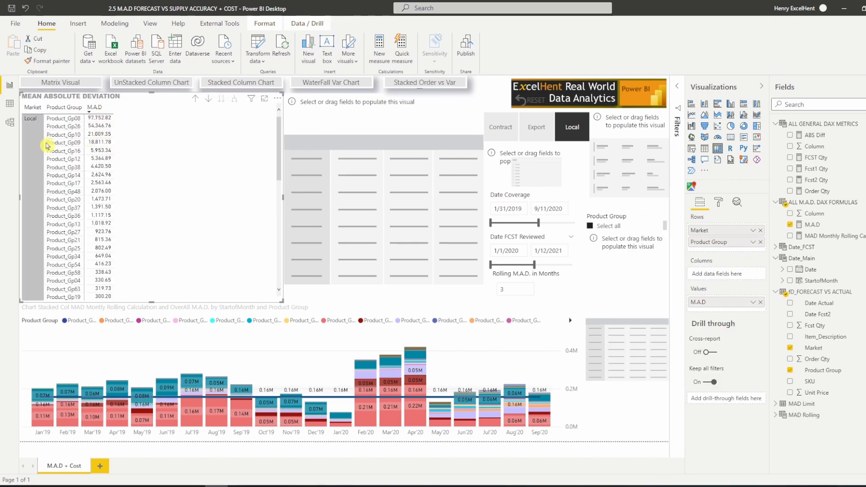
left_click(812, 225)
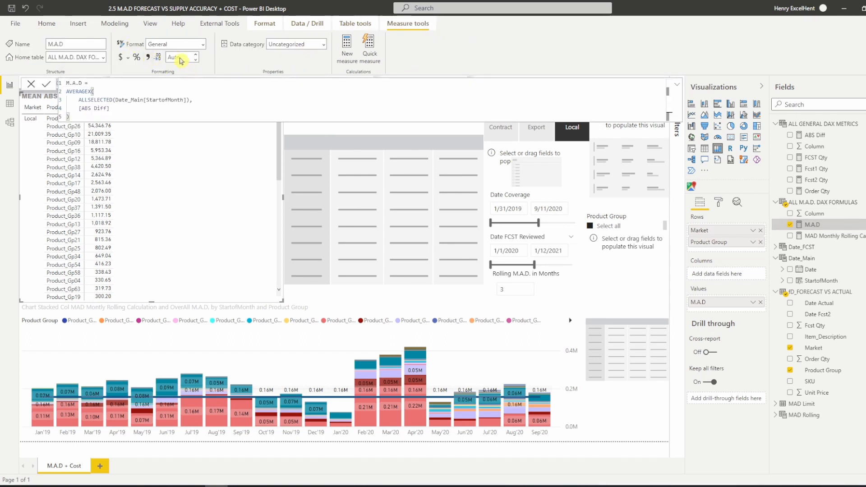
left_click(180, 56)
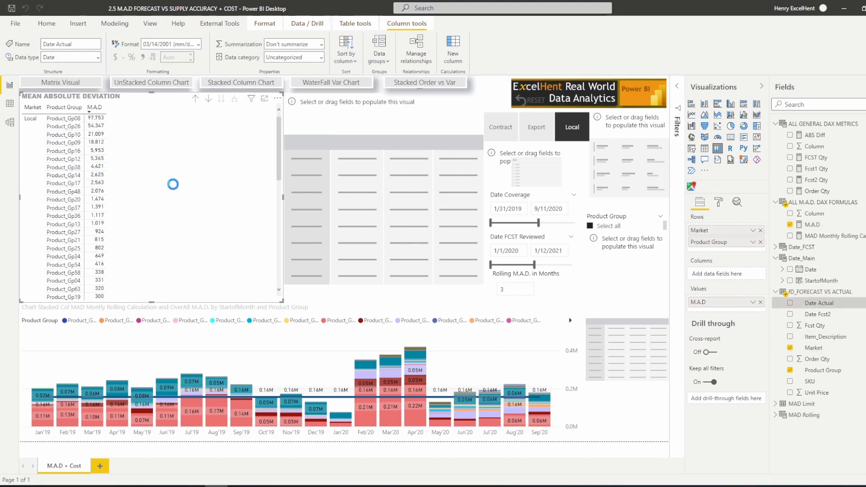
- Cross-filter the stacked column chart by Product_Gp12 and Product_Gp38 from the Mean Absolute Deviation matrix
left_click(75, 160)
left_click(65, 167, "ctrl")
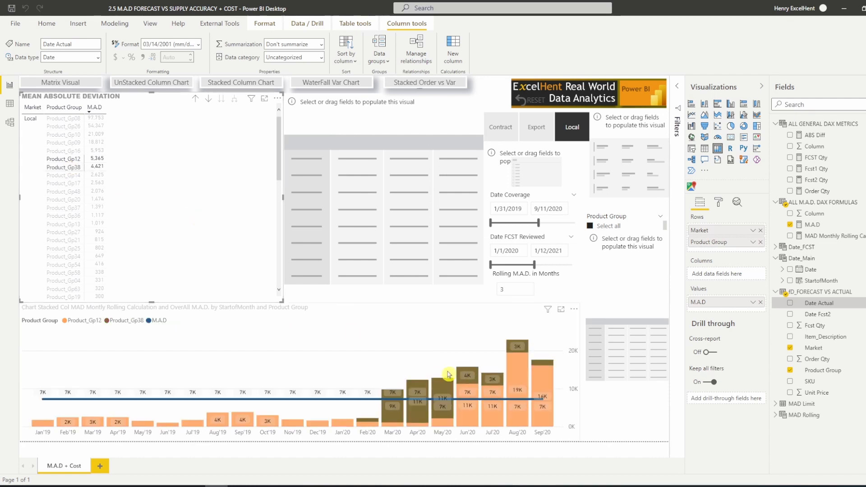
- Switch the report to the UnStacked Column Chart view and use Date_Main's StartofMonth as the empty combo chart's shared axis
left_click(146, 86, "ctrl")
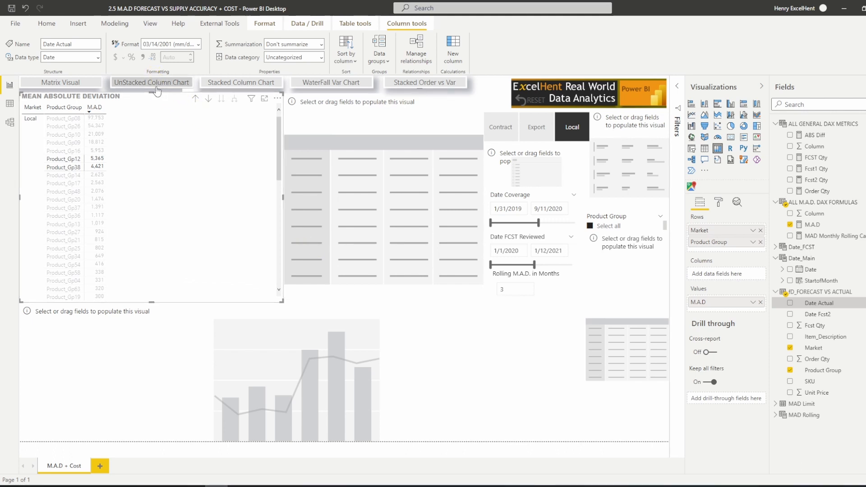
left_click(478, 363)
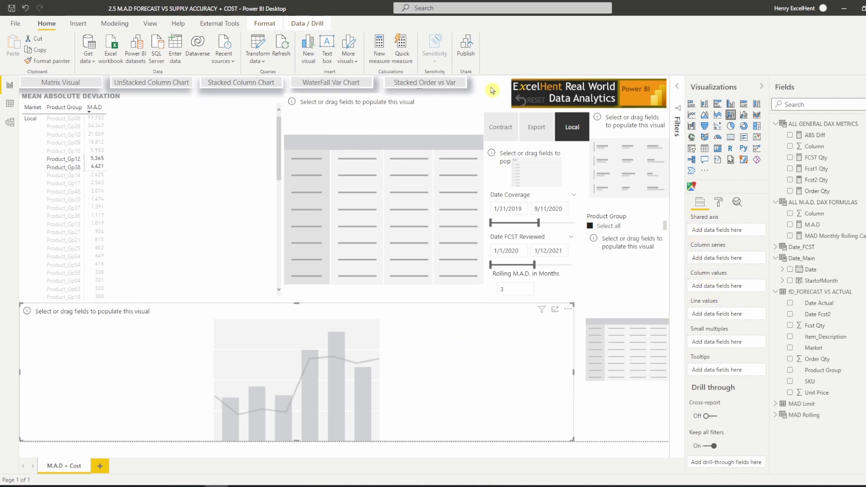
left_click(482, 107)
left_click(462, 358)
left_click_drag(817, 283, 730, 232)
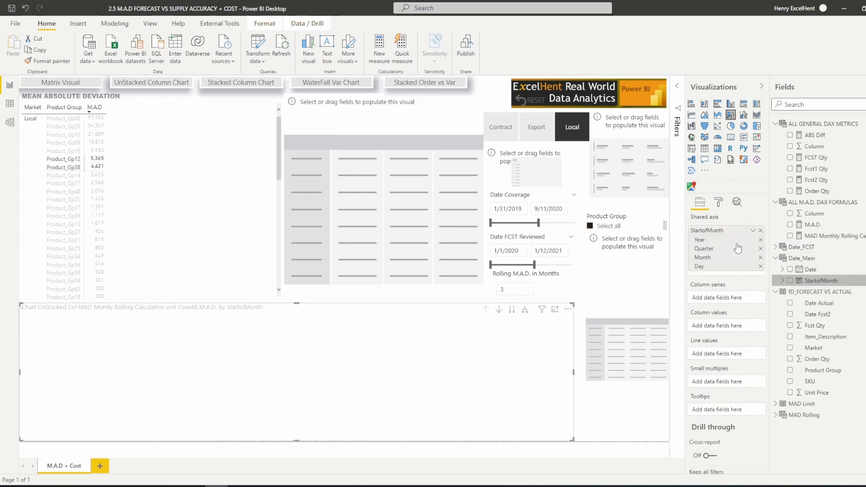
- Replace the axis date hierarchy with StartofMonth and plot M.A.D as the line and MAD Monthly Rolling Calculation as columns
left_click(753, 231)
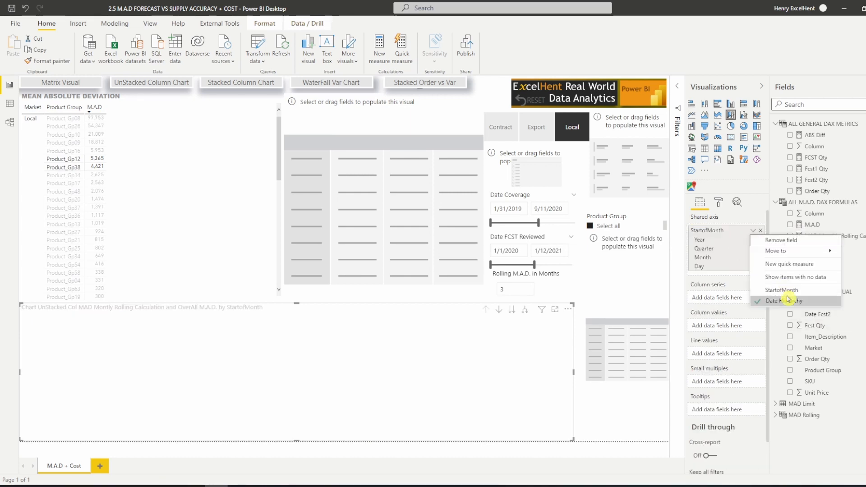
left_click(810, 300)
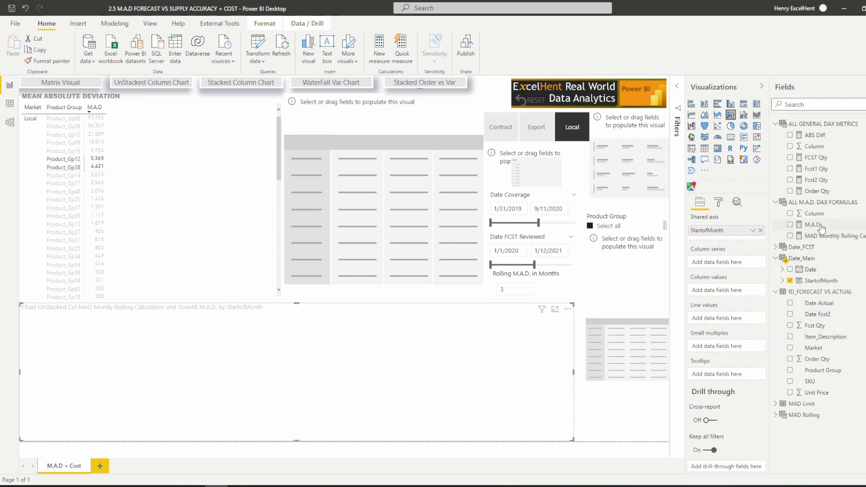
left_click_drag(812, 224, 733, 320)
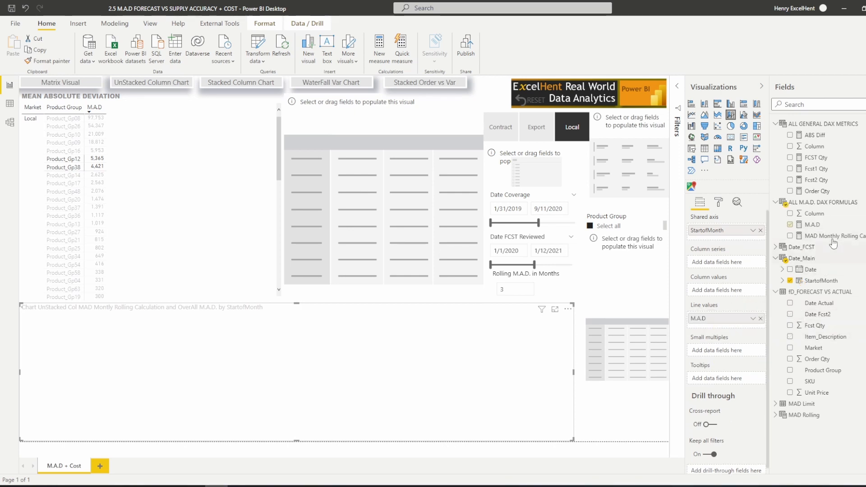
left_click_drag(830, 236, 733, 294)
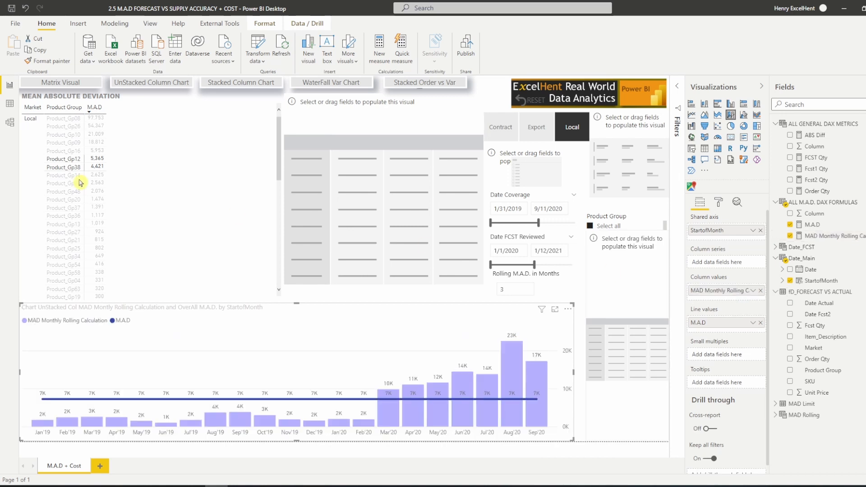
- Extend the Mean Absolute Deviation matrix selection with Product_Gp14 to cross-filter the unstacked chart
left_click(75, 165)
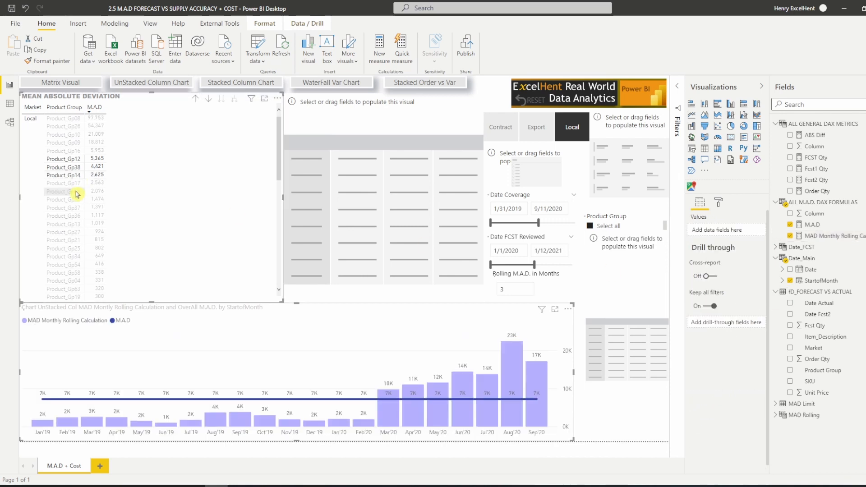
left_click(72, 168, "ctrl")
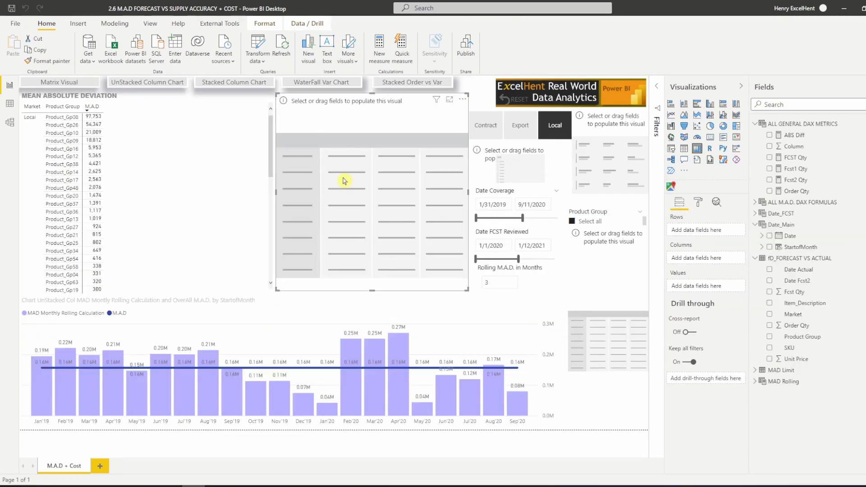
- Set up the second empty matrix with StartofMonth instead of the date hierarchy as rows and Market and Product Group as columns
left_click(481, 87)
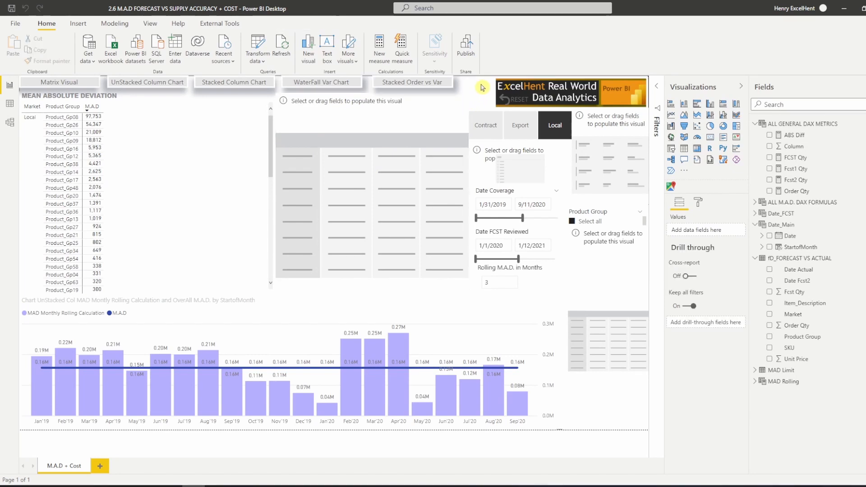
left_click(395, 126)
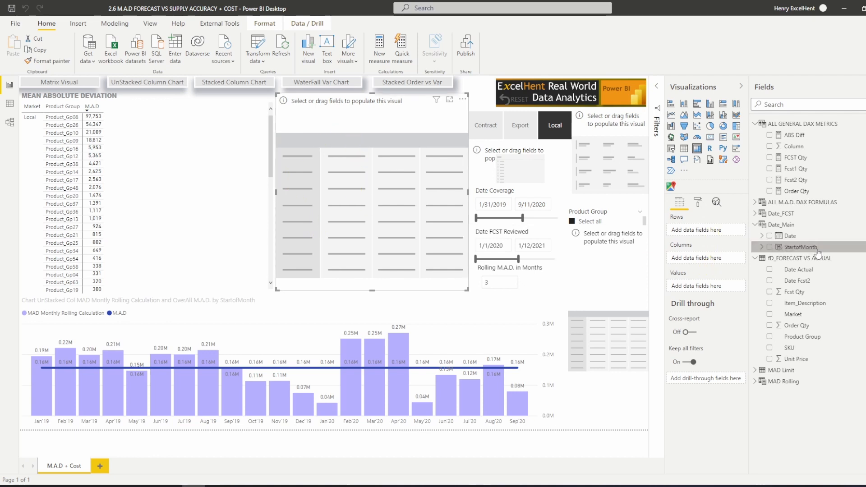
left_click_drag(811, 248, 722, 231)
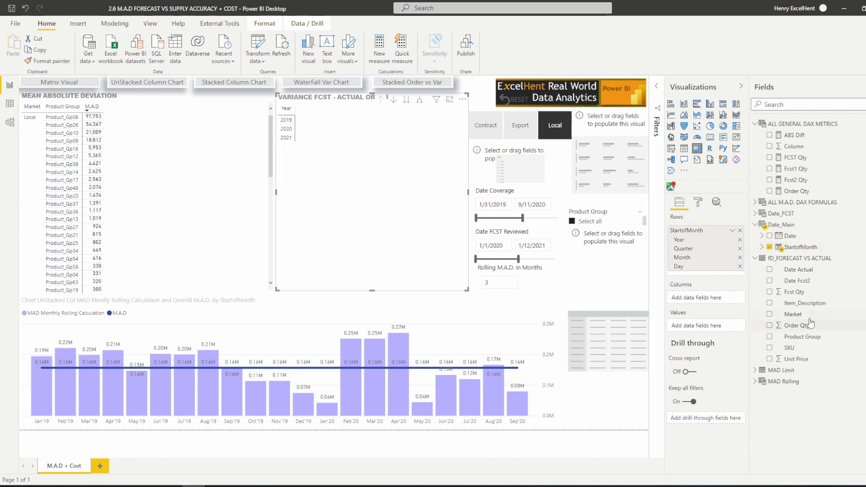
left_click_drag(803, 314, 703, 297)
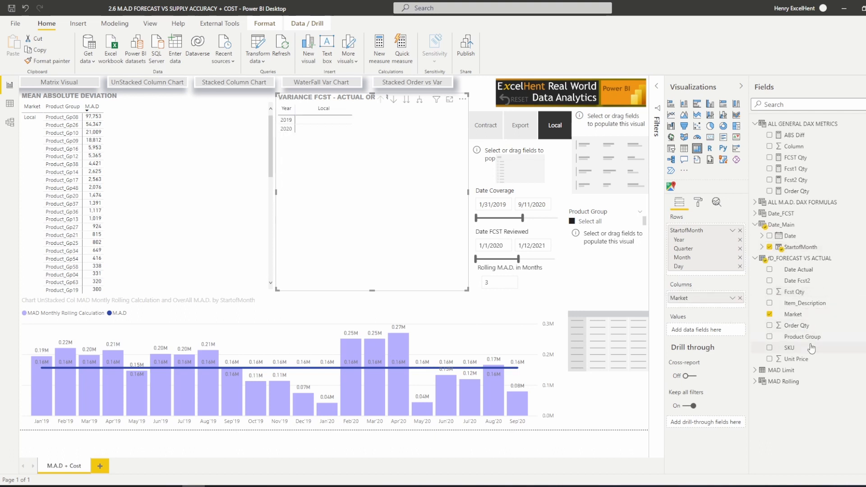
left_click_drag(817, 343, 712, 310)
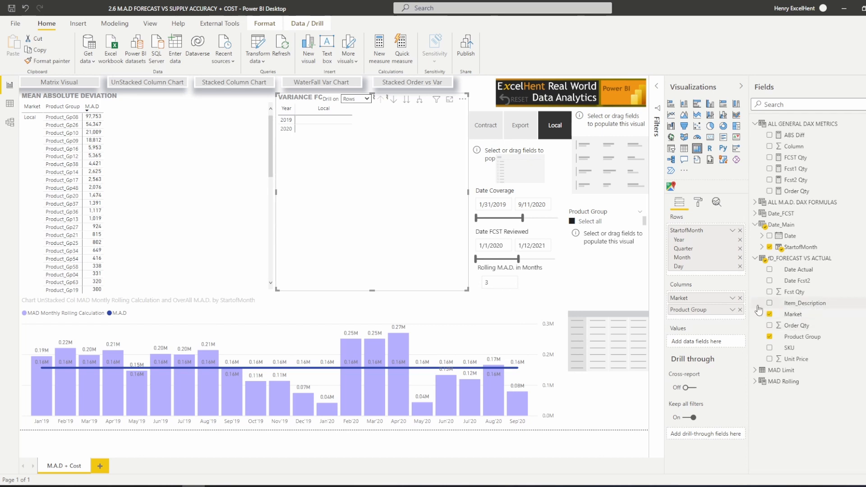
left_click(732, 232)
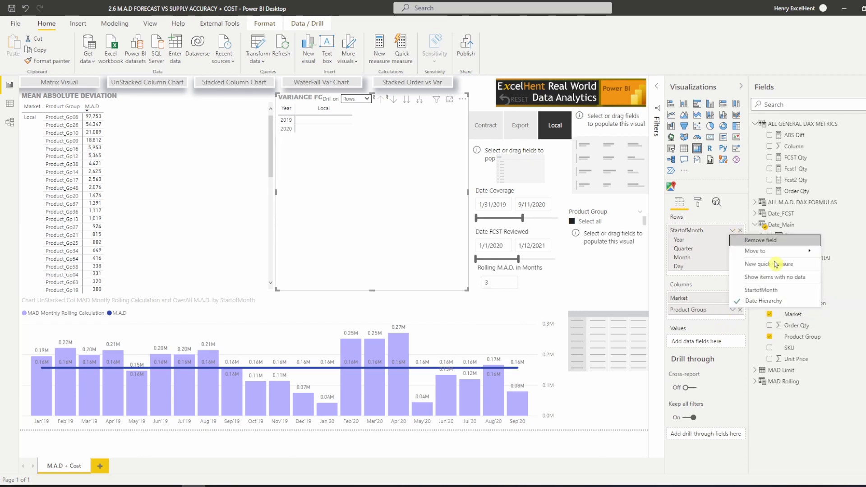
left_click(783, 293)
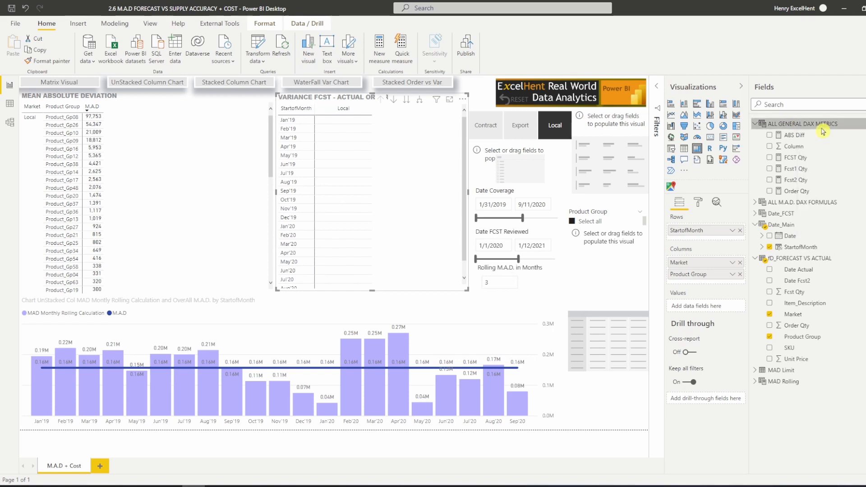
- Create a new measure named Variance in the ALL GENERAL DAX METRICS table
key("ctrl+z")
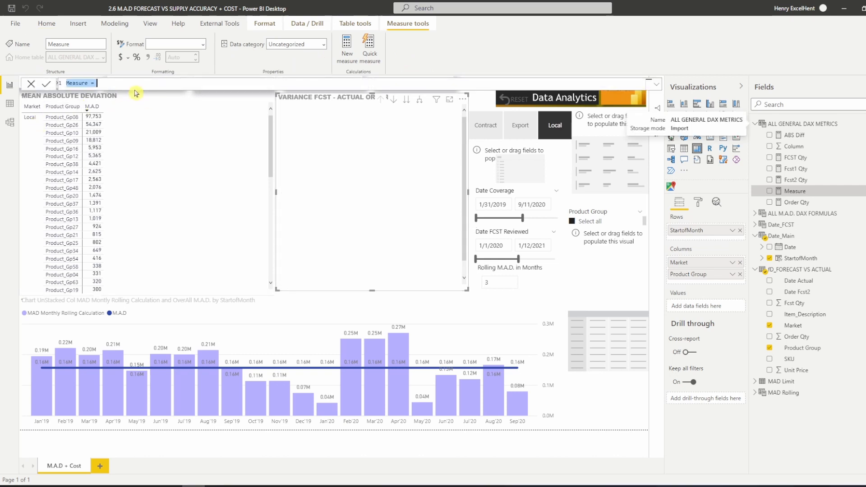
left_click(139, 83)
key("ctrl+a")
type("VariAC")
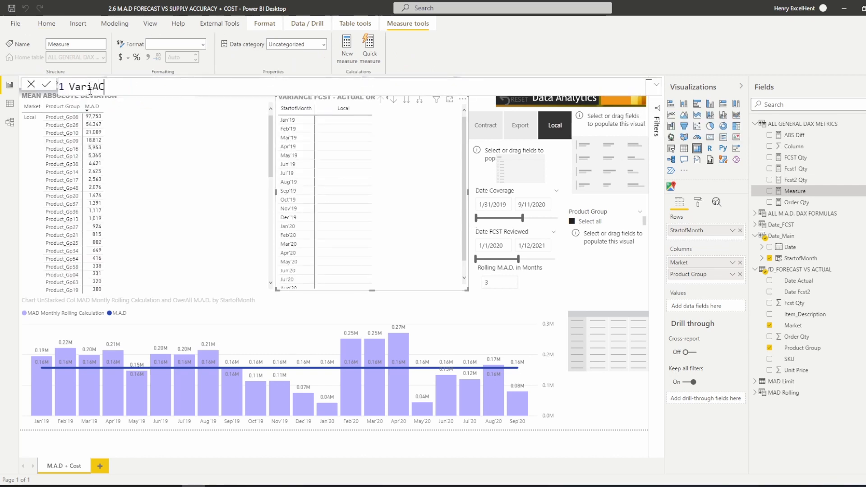
type("N")
key("BackSpace")
key("BackSpace")
key("BackSpace")
type("ance=")
key("shift+Return")
- Define the Variance measure as ([Order Qty] - [Fcst2 Qty]) * -1 and add it to the variance matrix's values
type("(Order")
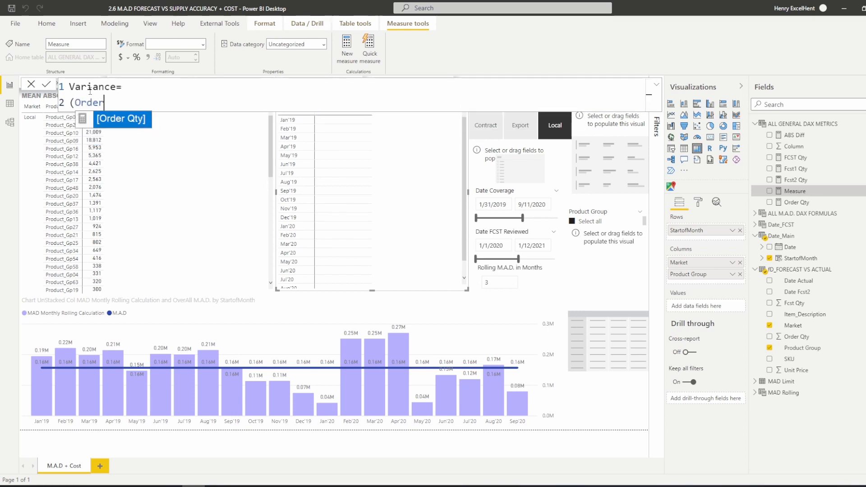
key("Tab")
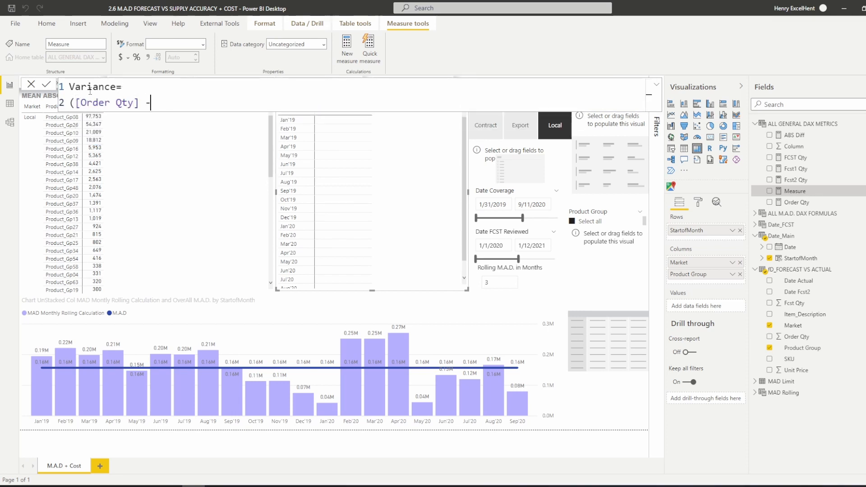
type("- Fcst")
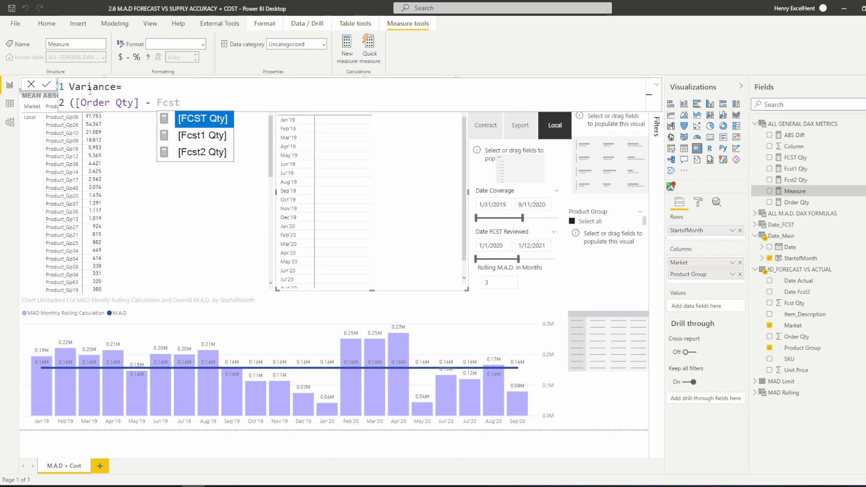
key("Down")
key("Down")
key("Tab")
type(")")
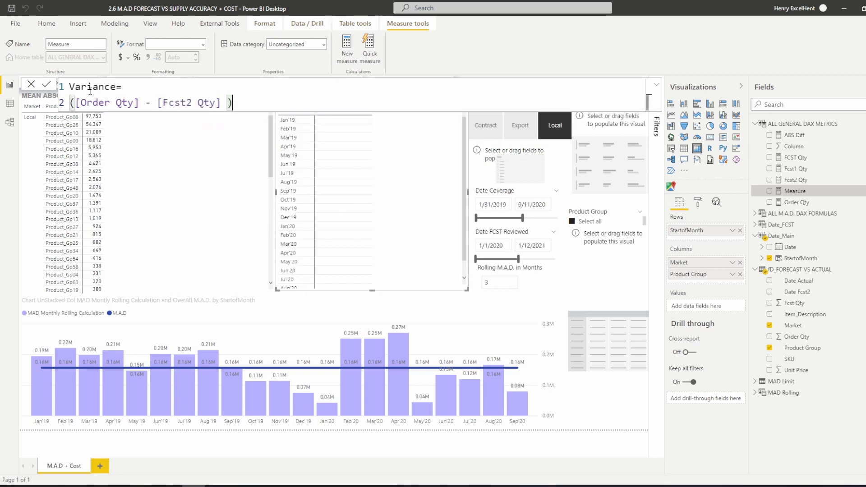
type(" *")
key("Return")
left_click_drag(805, 206, 717, 310)
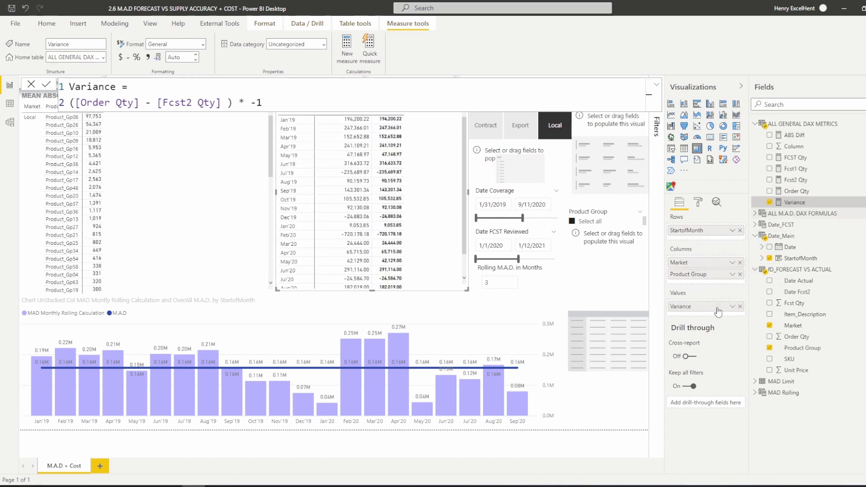
- Apply data bars to the Variance values of the variance matrix, showing bars only with a light grey axis
left_click(732, 307)
mouse_move(772, 351)
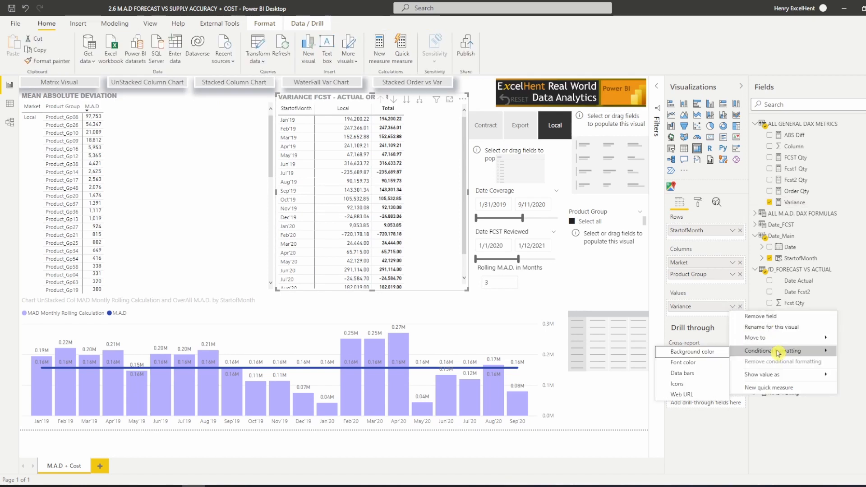
left_click(699, 374)
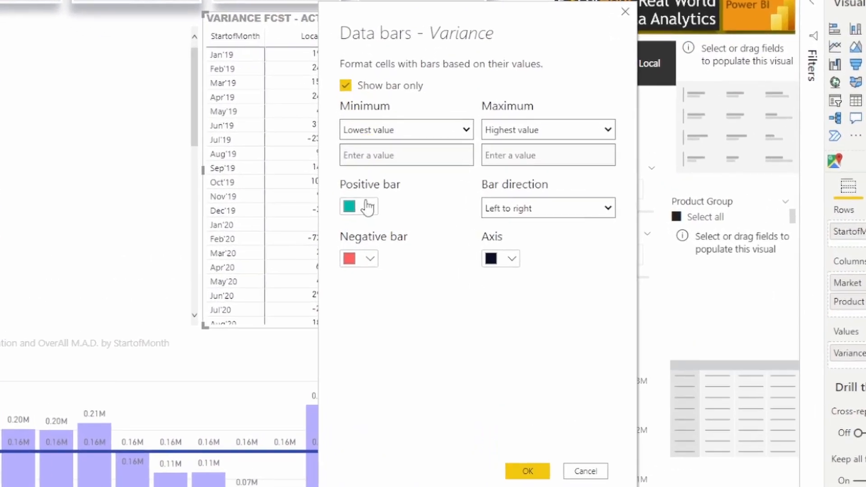
left_click(511, 264)
left_click(409, 88)
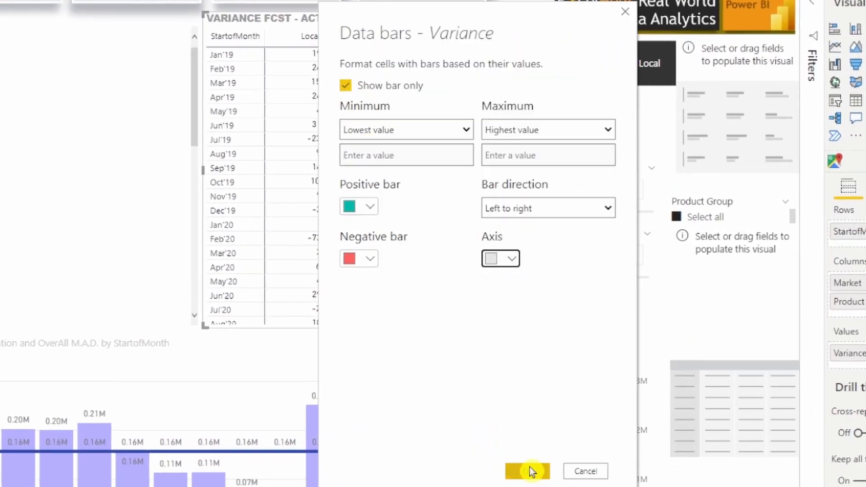
left_click(527, 470)
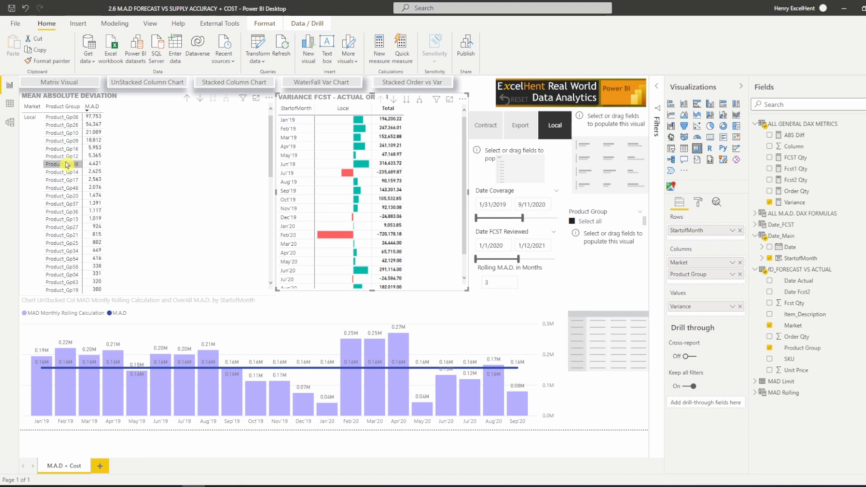
- Cross-filter the variance matrix and chart by Product_Gp38, Product_Gp48 and Product_Gp13, one at a time, from the Mean Absolute Deviation matrix
left_click(66, 164)
left_click(67, 187)
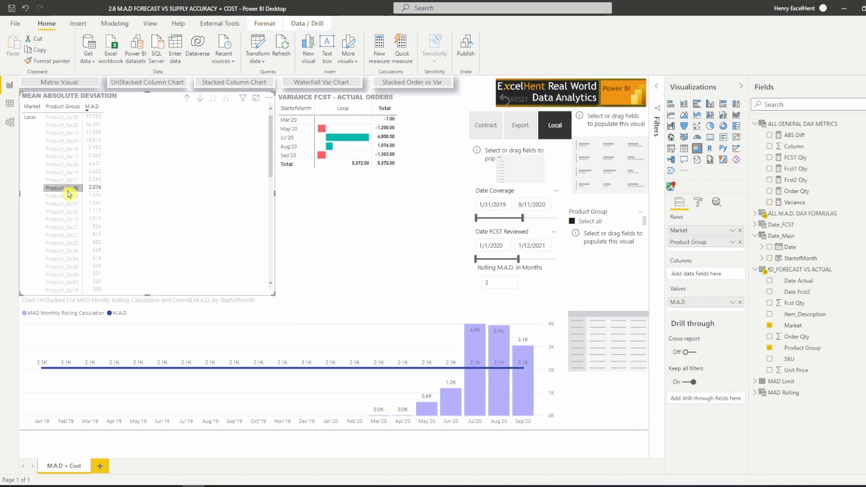
left_click(74, 221)
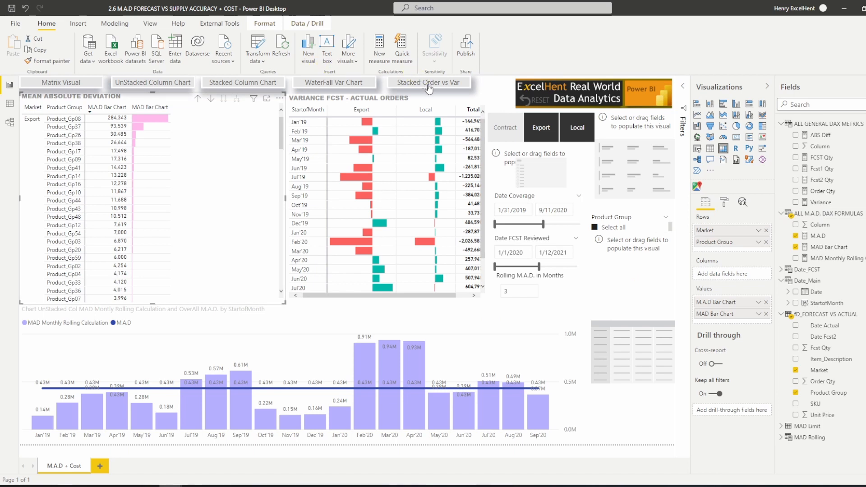
- Show the empty waterfall chart and set it up with Variance as values and StartofMonth instead of the date hierarchy as category
left_click(365, 86, "ctrl")
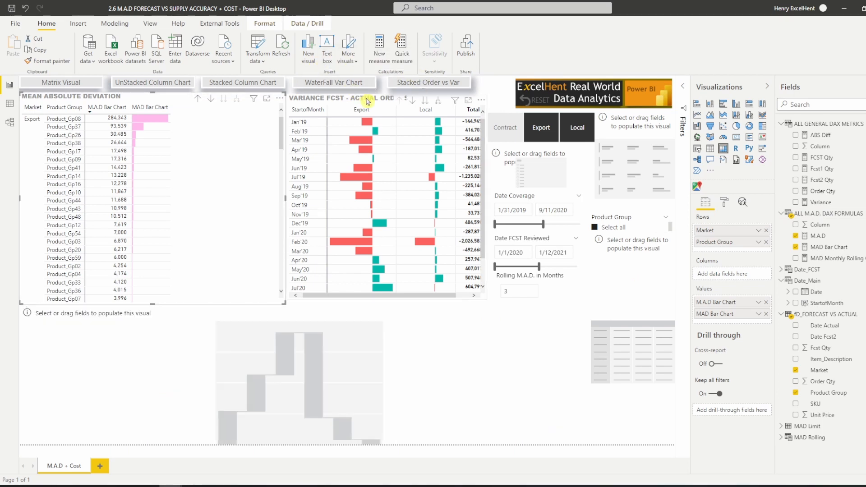
left_click(445, 350)
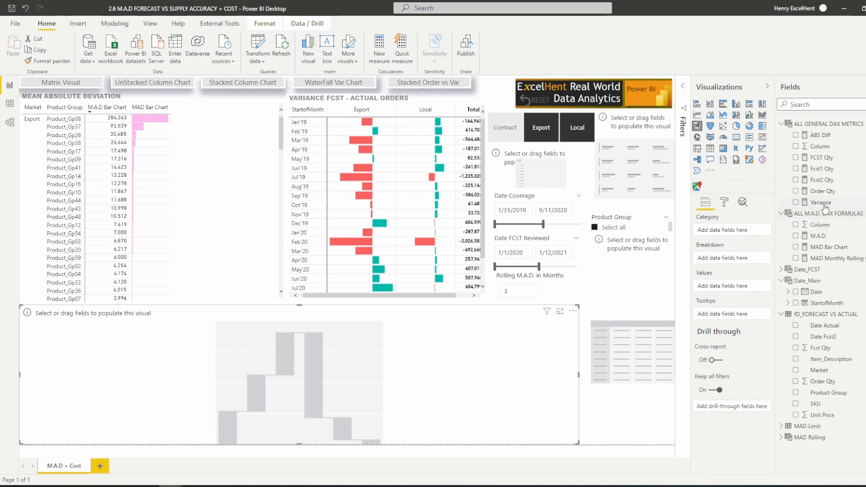
left_click_drag(825, 207, 731, 287)
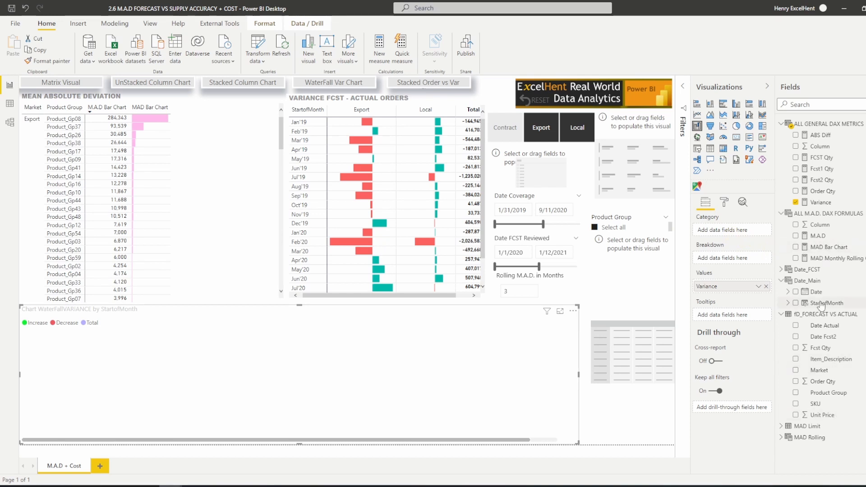
left_click_drag(821, 306, 725, 229)
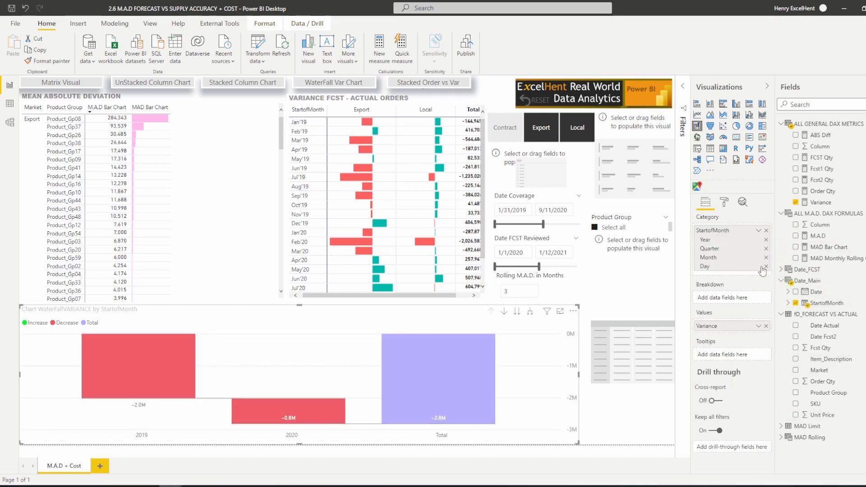
left_click(758, 230)
left_click(776, 298)
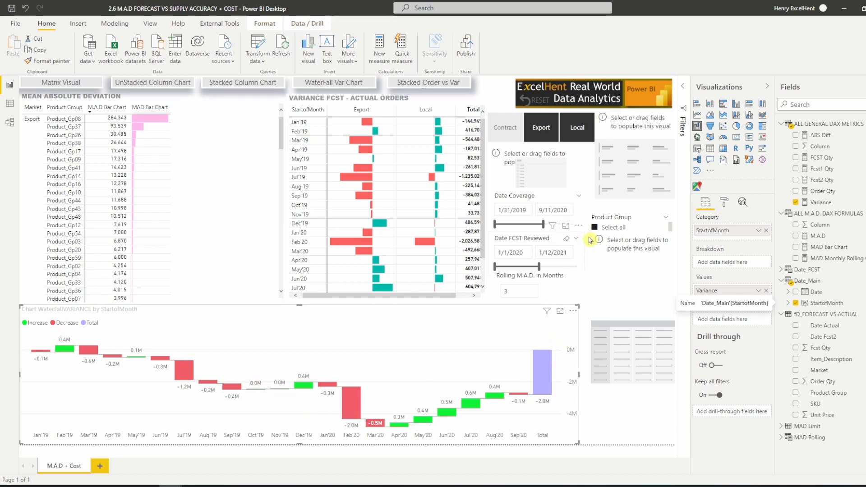
- Check the Product Group slicer and cross-filter the waterfall chart by several product groups in the Mean Absolute Deviation matrix
left_click(624, 222)
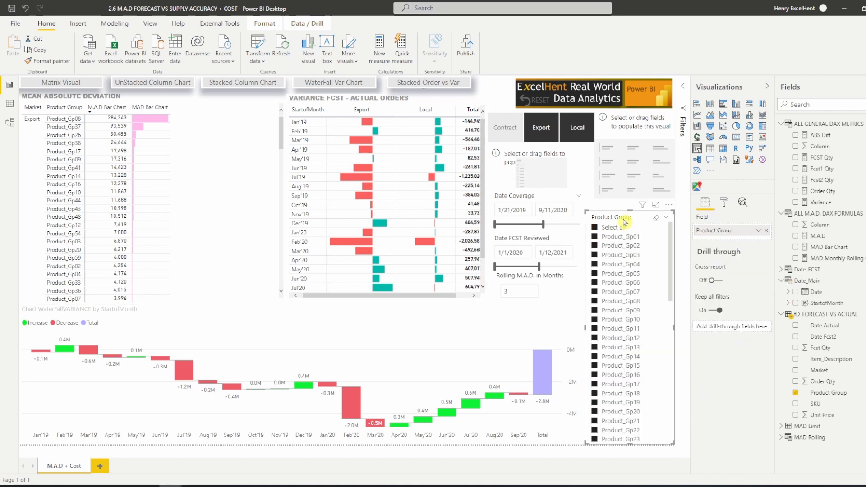
left_click(61, 169)
left_click(63, 177, "ctrl")
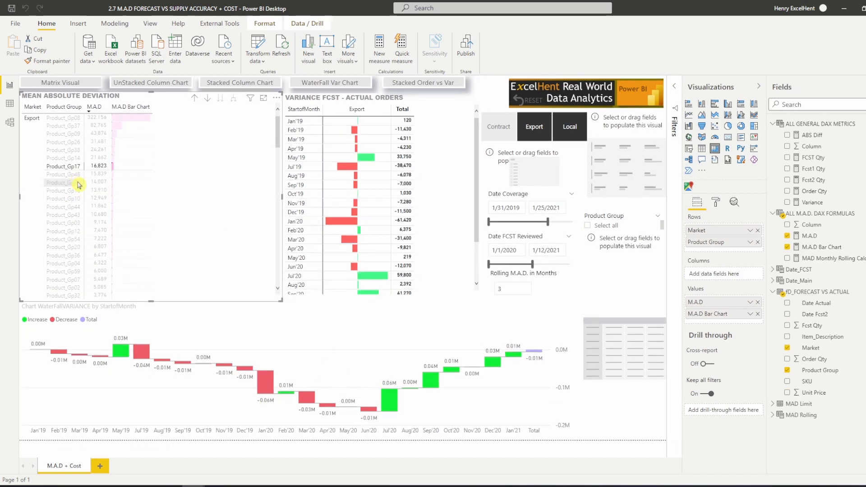
left_click(79, 182)
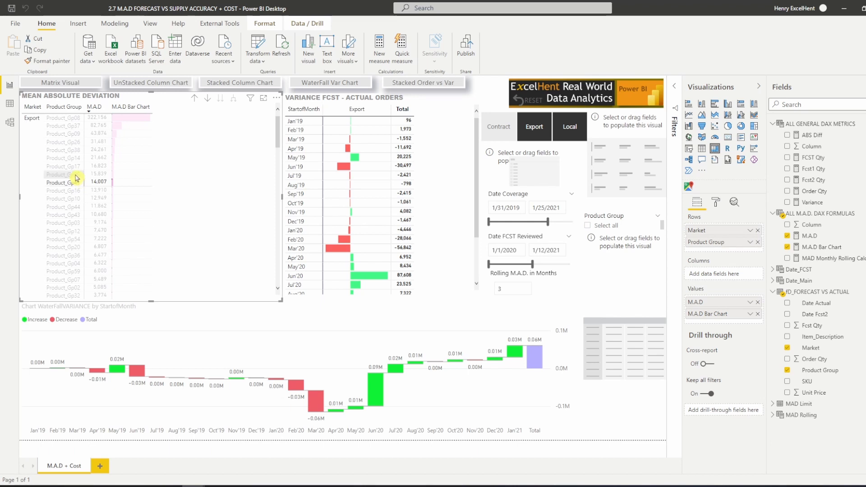
left_click(75, 175)
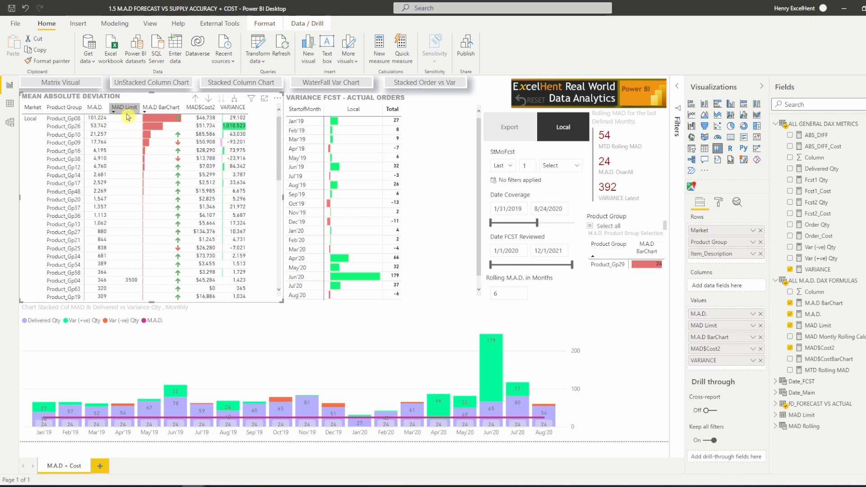
- Examine the MAD Limit table's data, and sort the report's Mean Absolute Deviation matrix by MAD$Cost2 and again by M.A.D BarChart
left_click(9, 105)
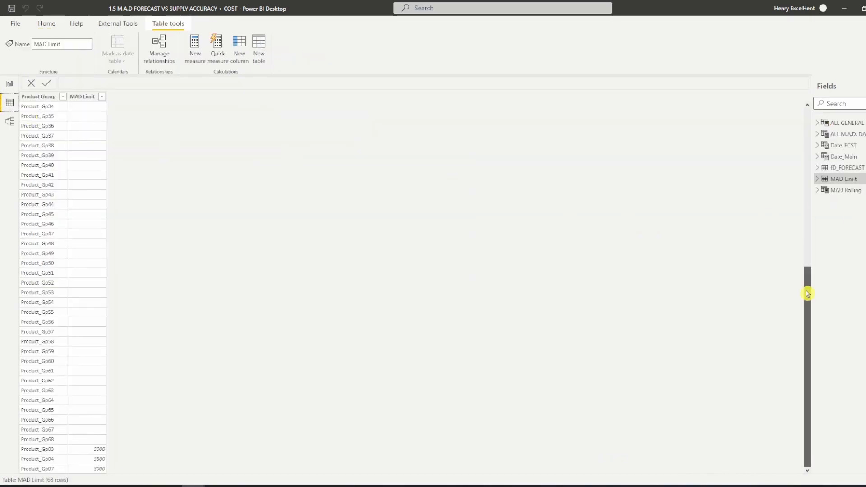
left_click(9, 85)
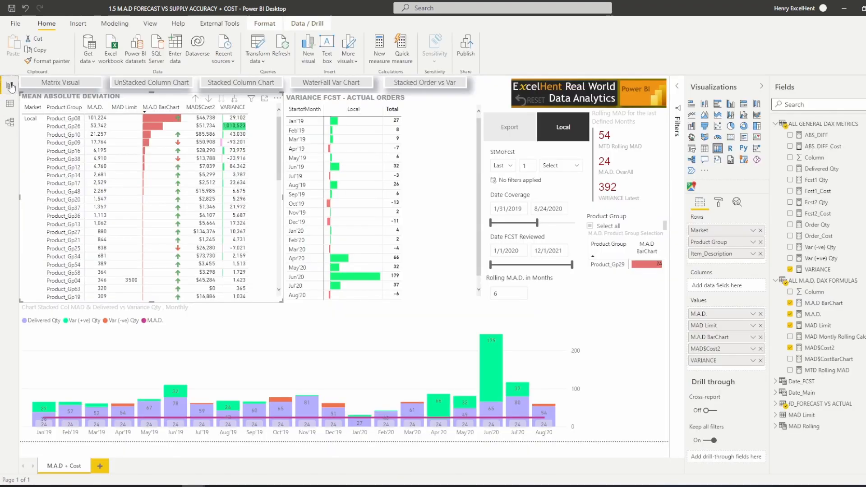
left_click(210, 111)
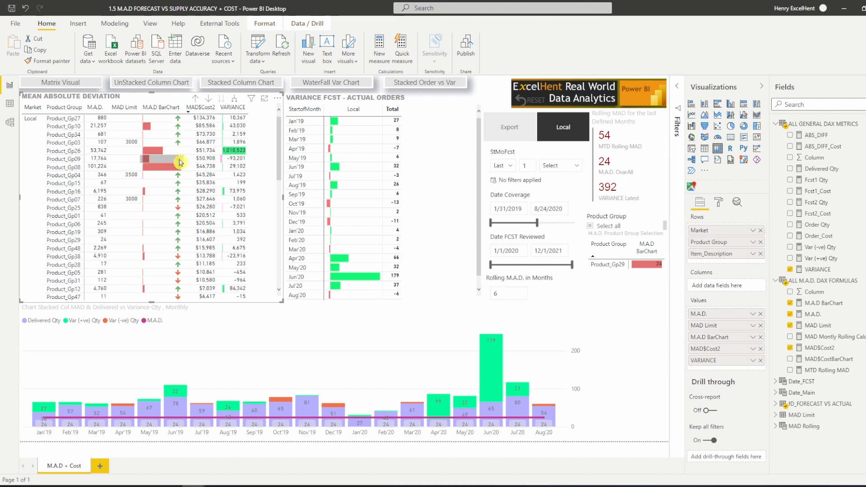
left_click(171, 113)
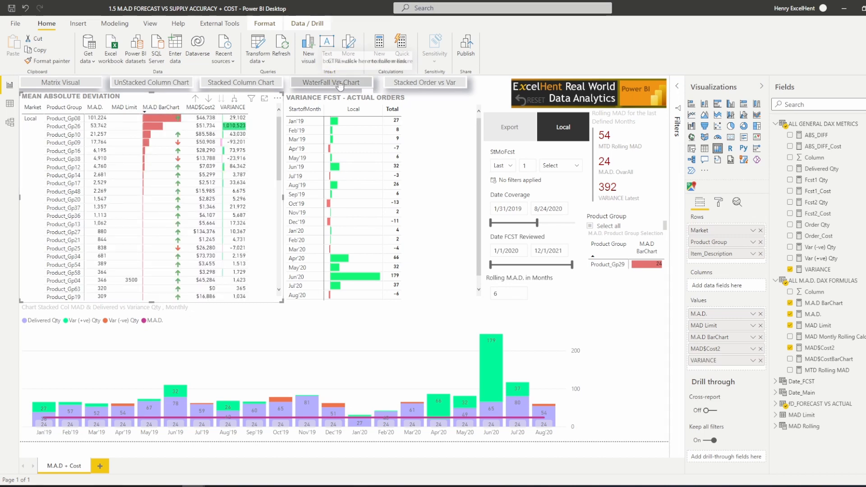
- Cross-filter the waterfall variance chart by Product_Gp08 and Product_Gp38 with the Product Group slicer cleared, and show the Stacked Order vs Var view
left_click(340, 85, "ctrl")
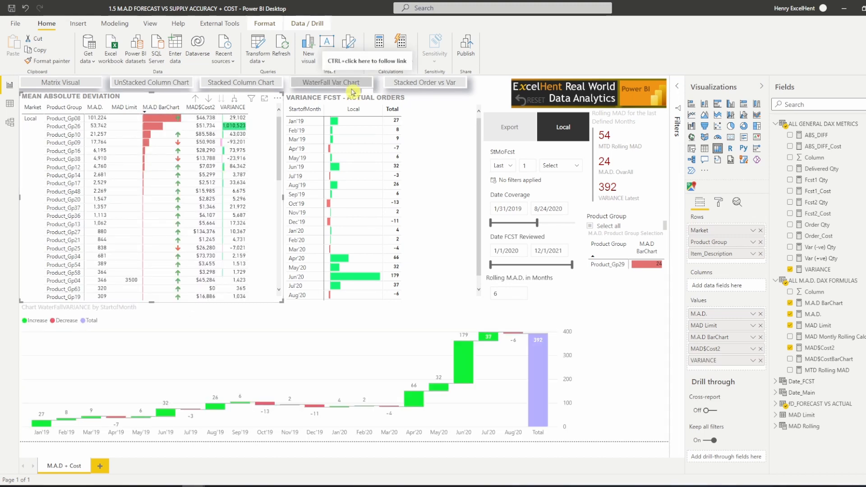
left_click(70, 119)
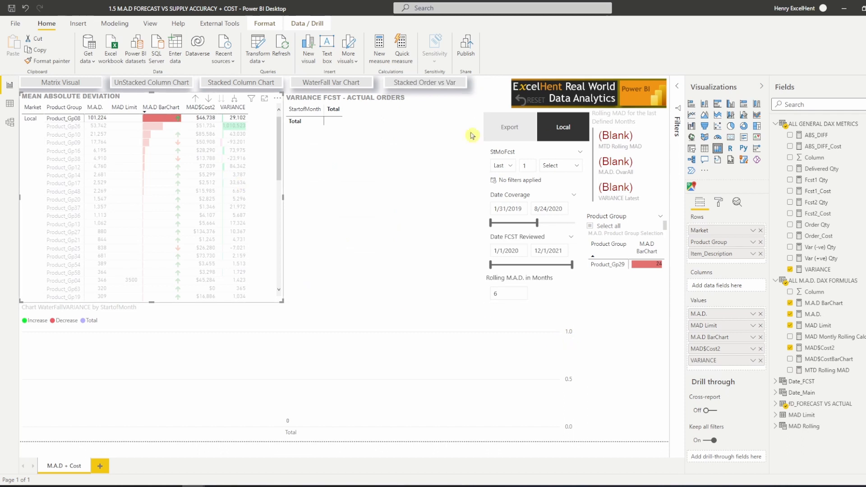
left_click(622, 224)
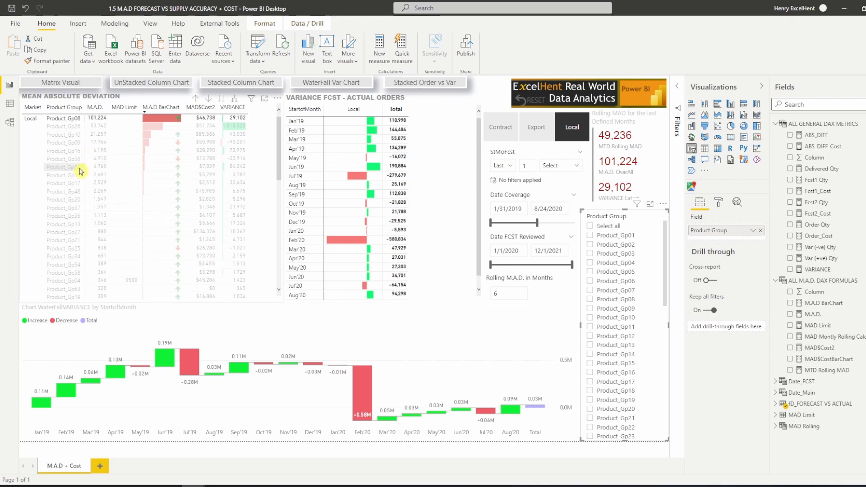
left_click(79, 167)
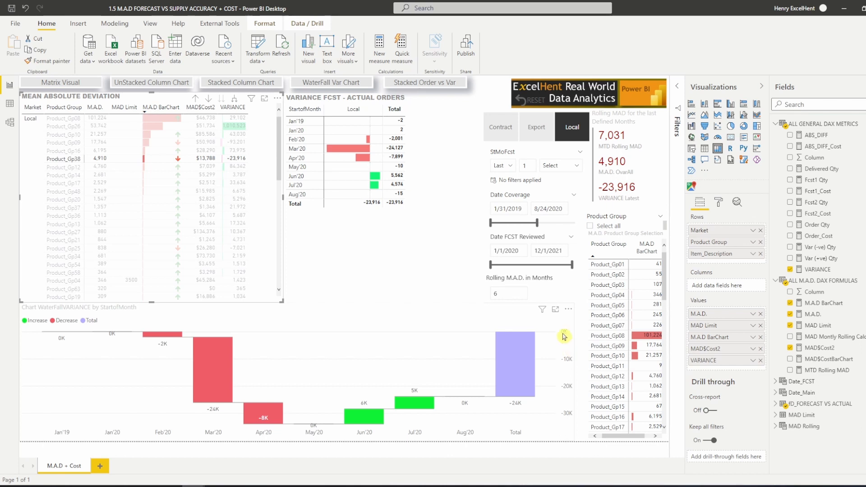
left_click(447, 83, "ctrl")
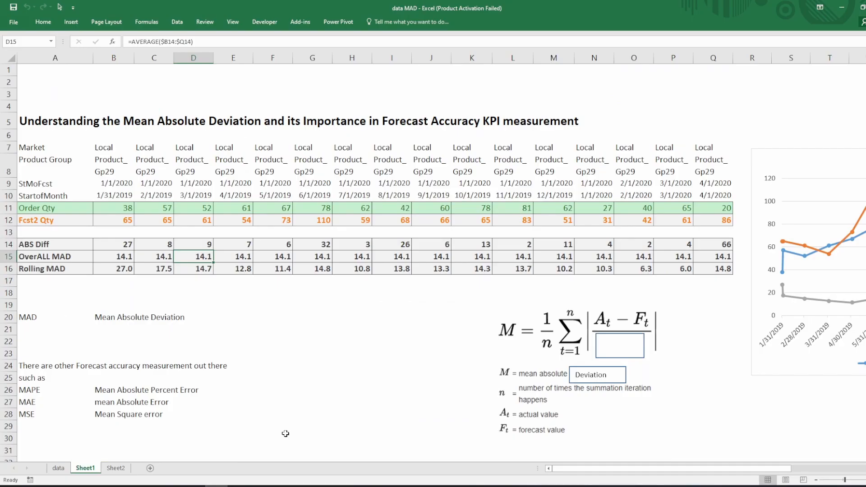
- In the data MAD workbook in Excel, examine the other forecast accuracy measures MAPE, MAE and MSE listed below the MAD calculations
left_click(290, 371)
scroll(289, 371, "down", 1)
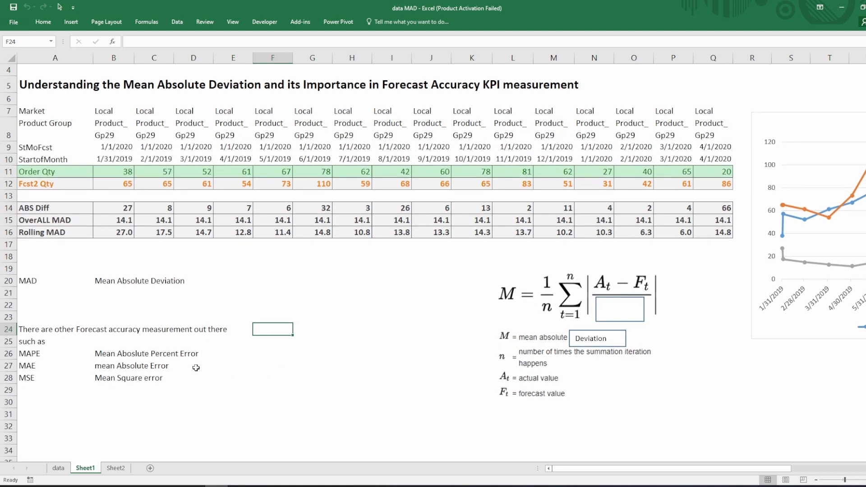
left_click(110, 355)
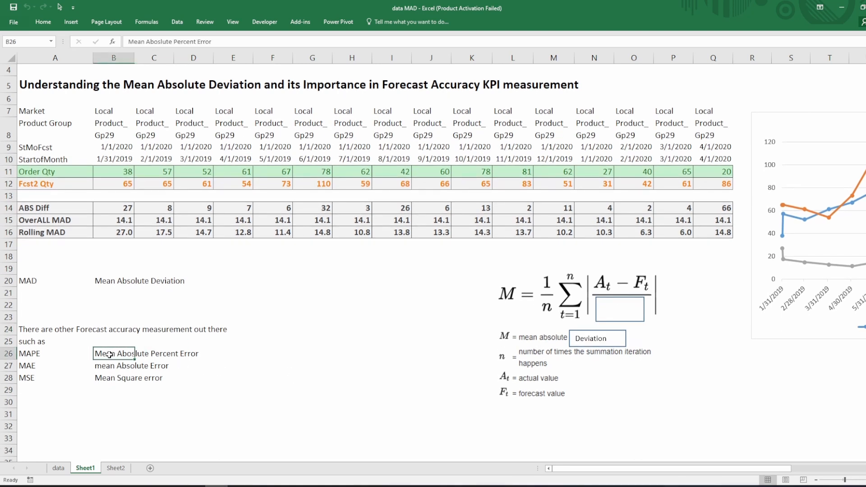
left_click_drag(109, 354, 193, 356)
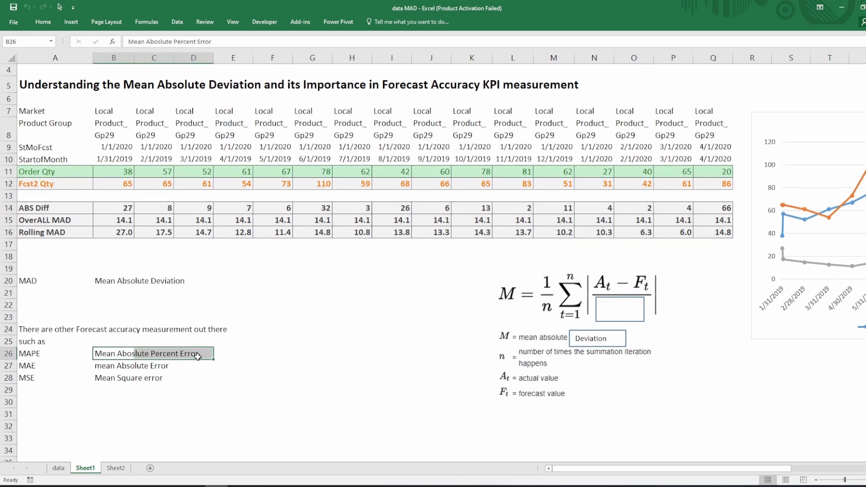
left_click(111, 374)
left_click(109, 365)
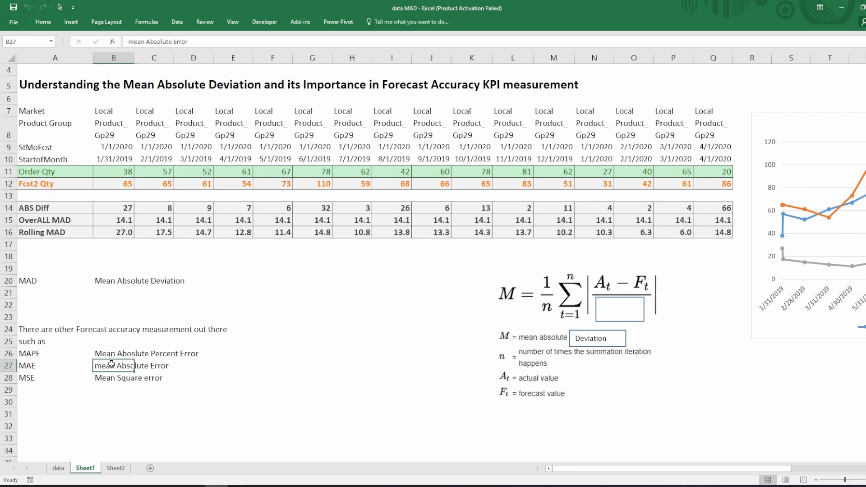
left_click(108, 386)
left_click(108, 377)
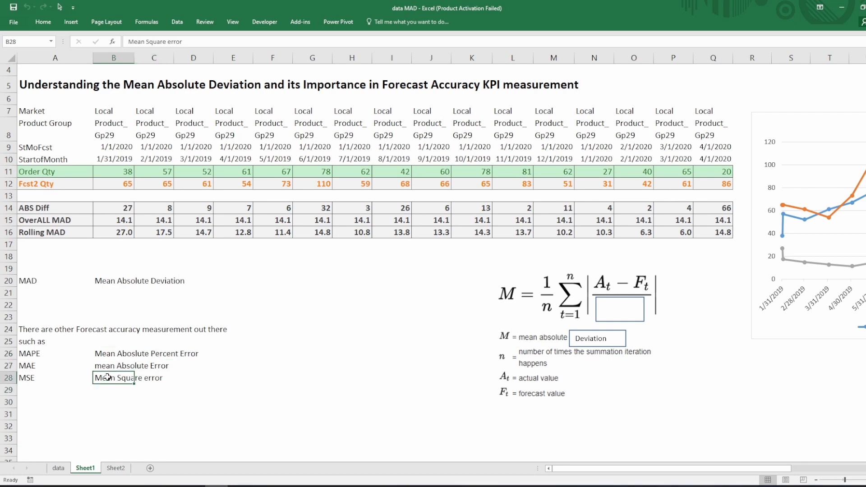
left_click(233, 341)
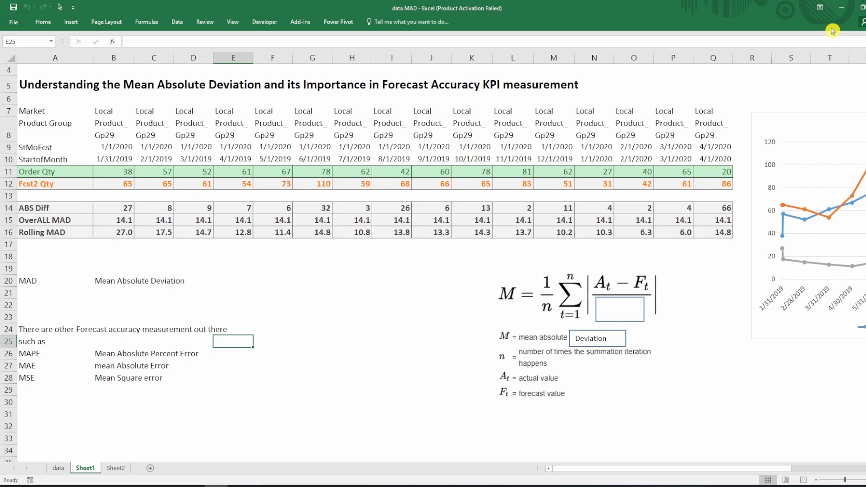